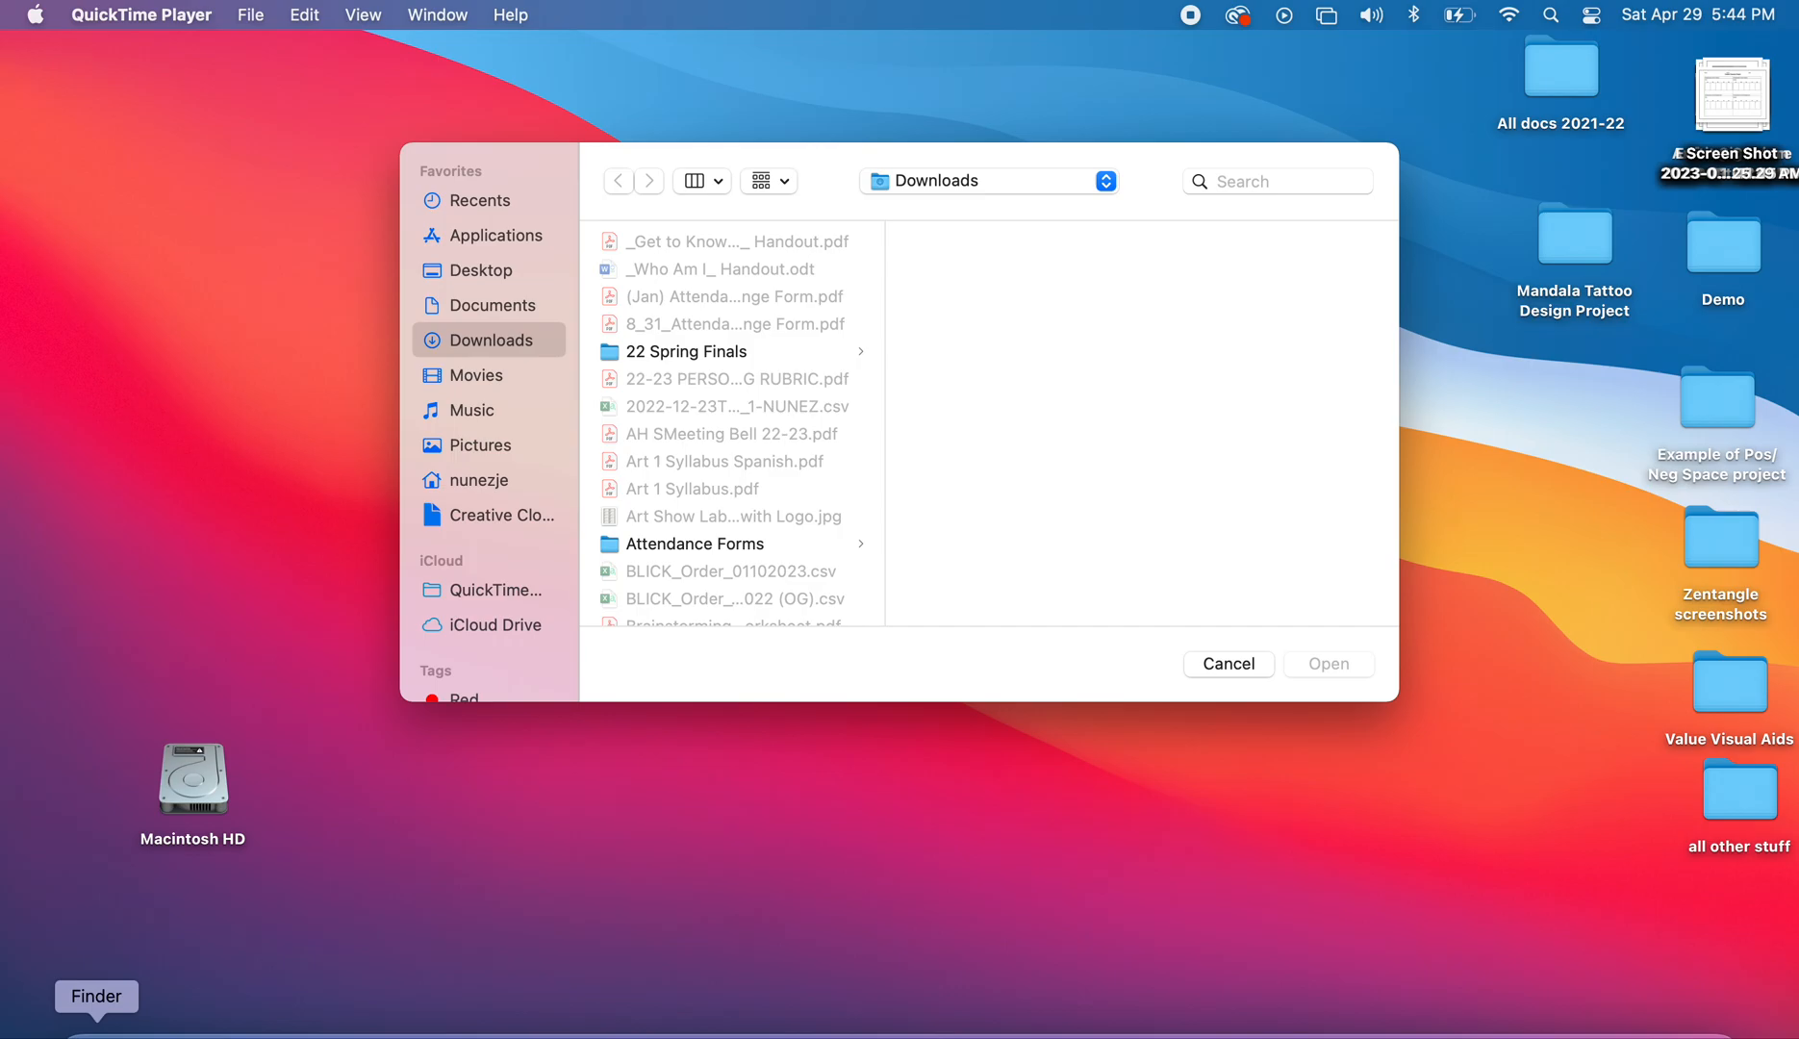
Create a new folder inside Finder's Downloads folder
left_click(96, 1031)
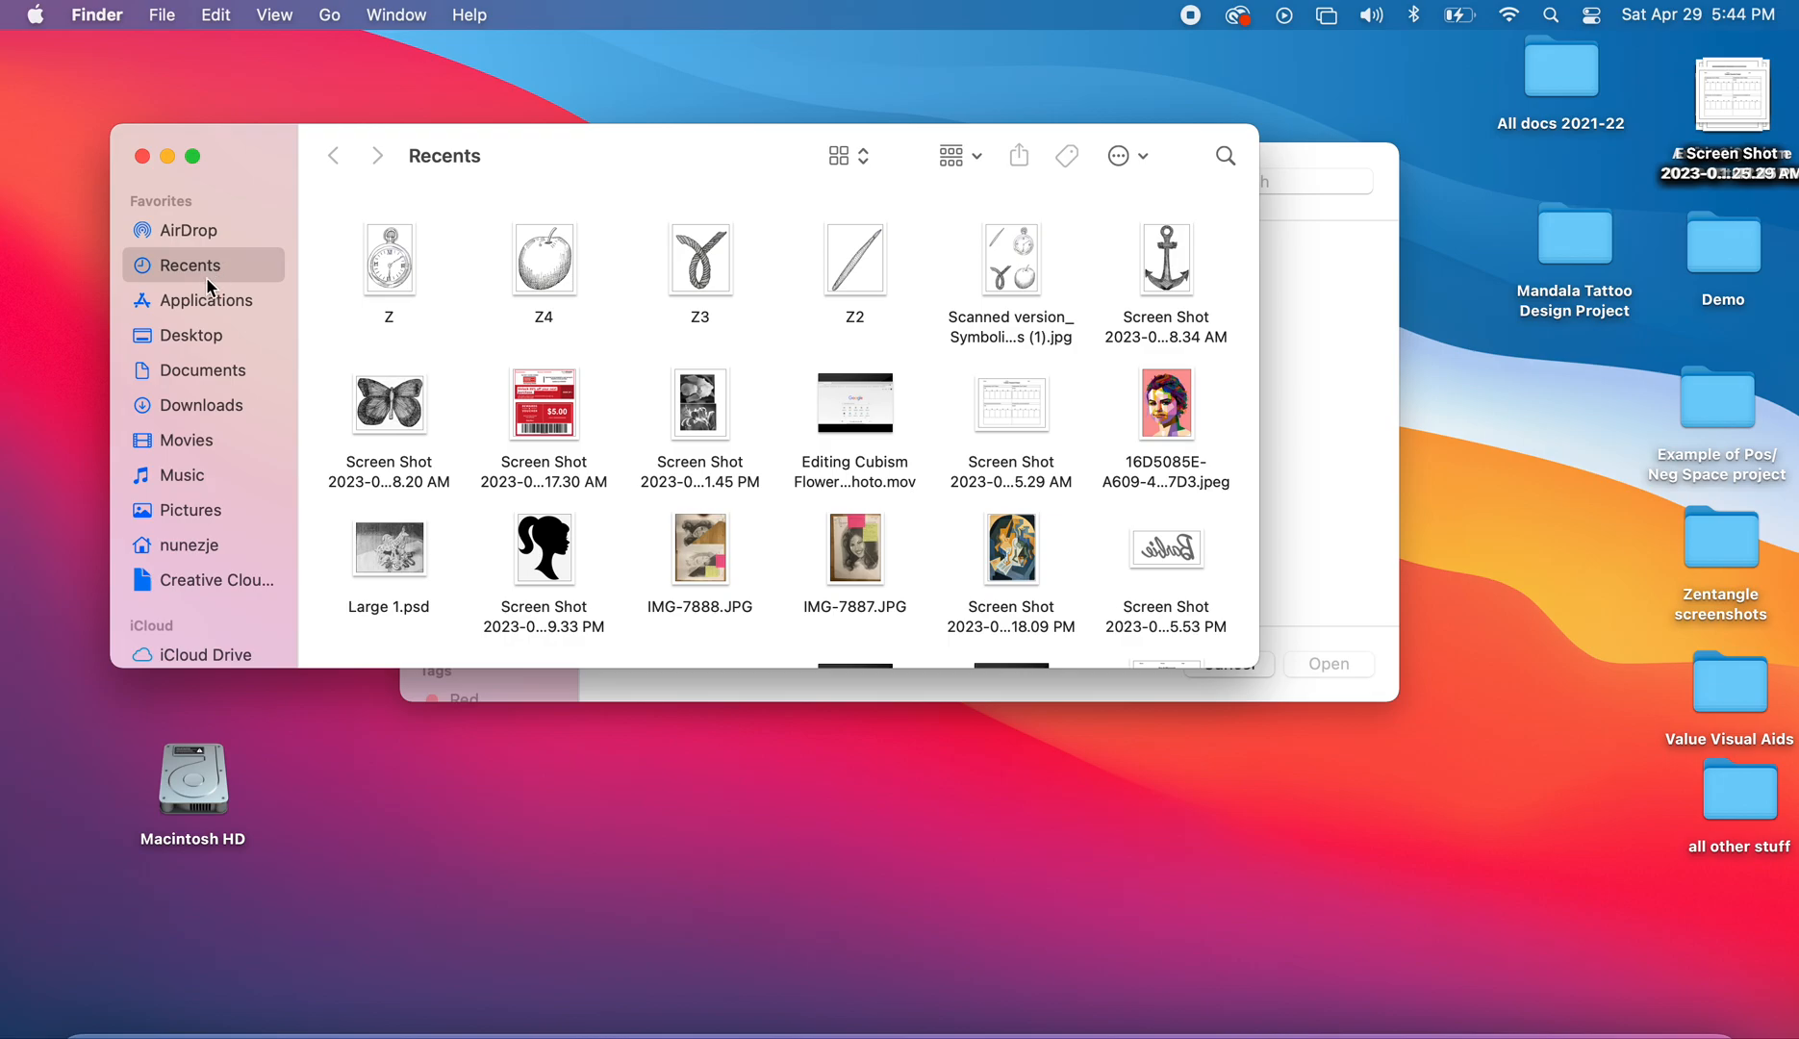
left_click(215, 404)
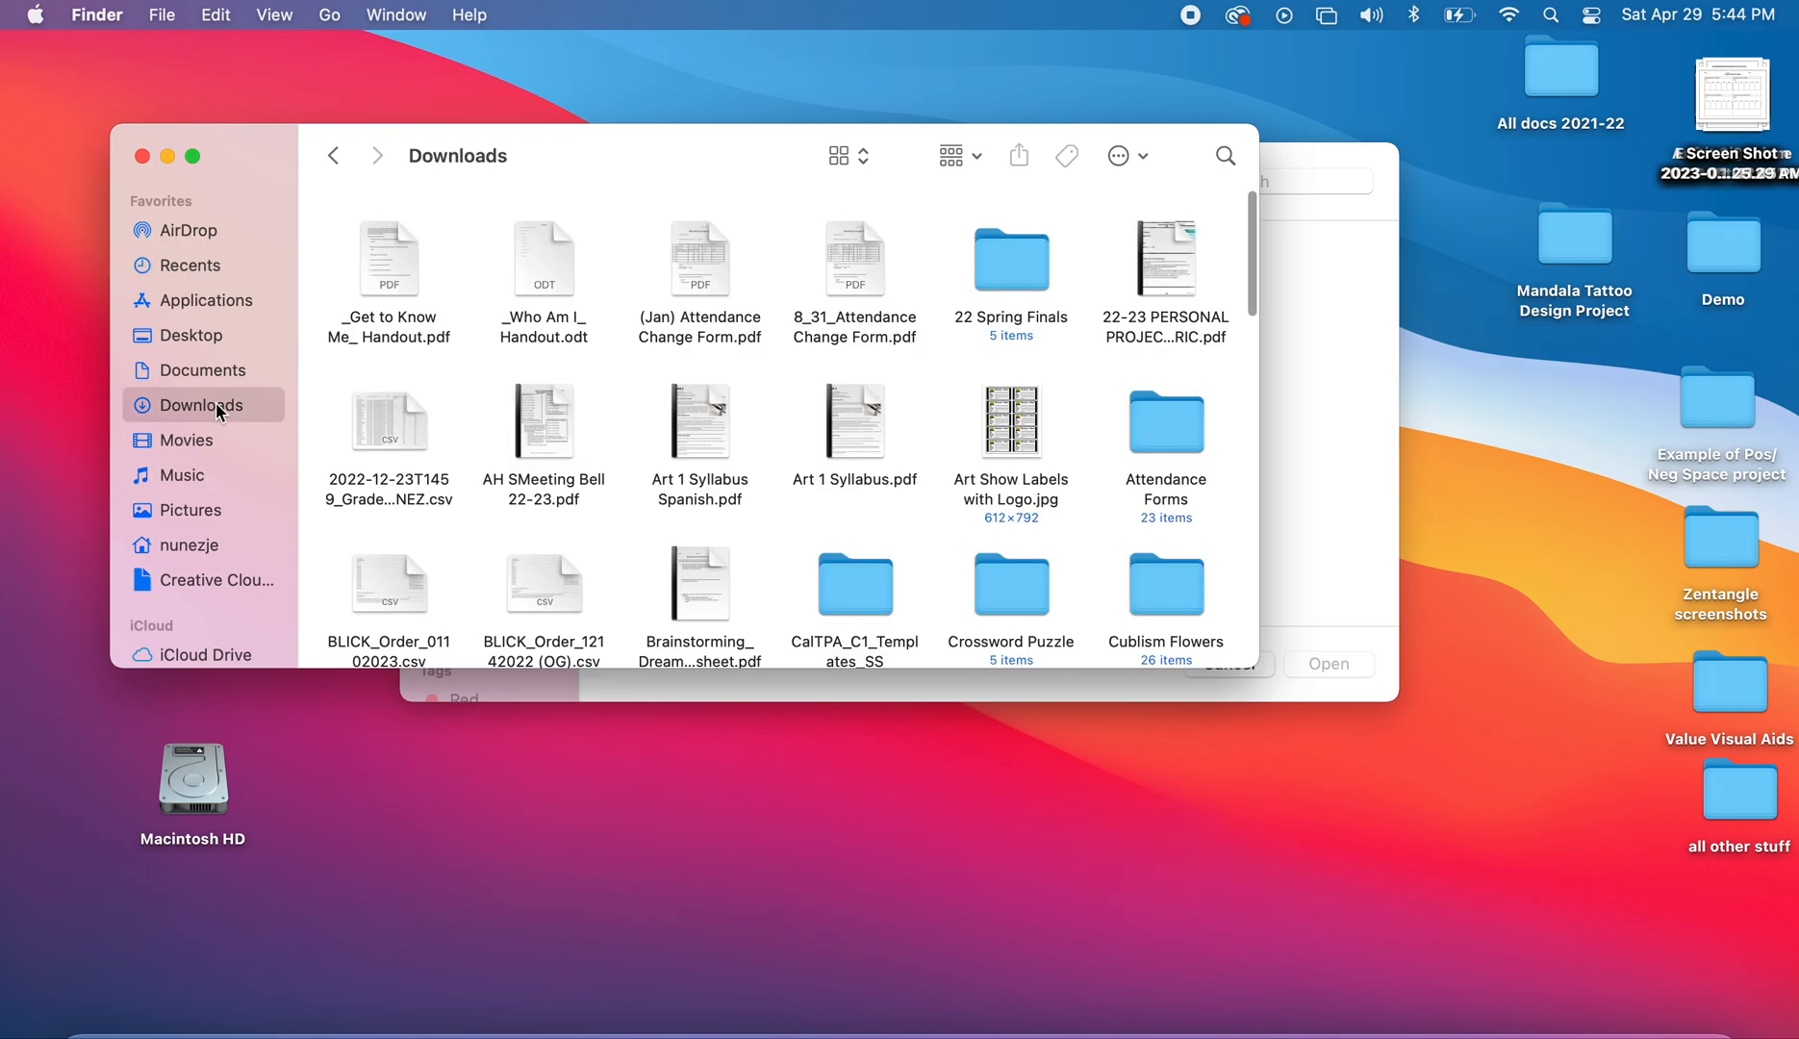
left_click(1140, 157)
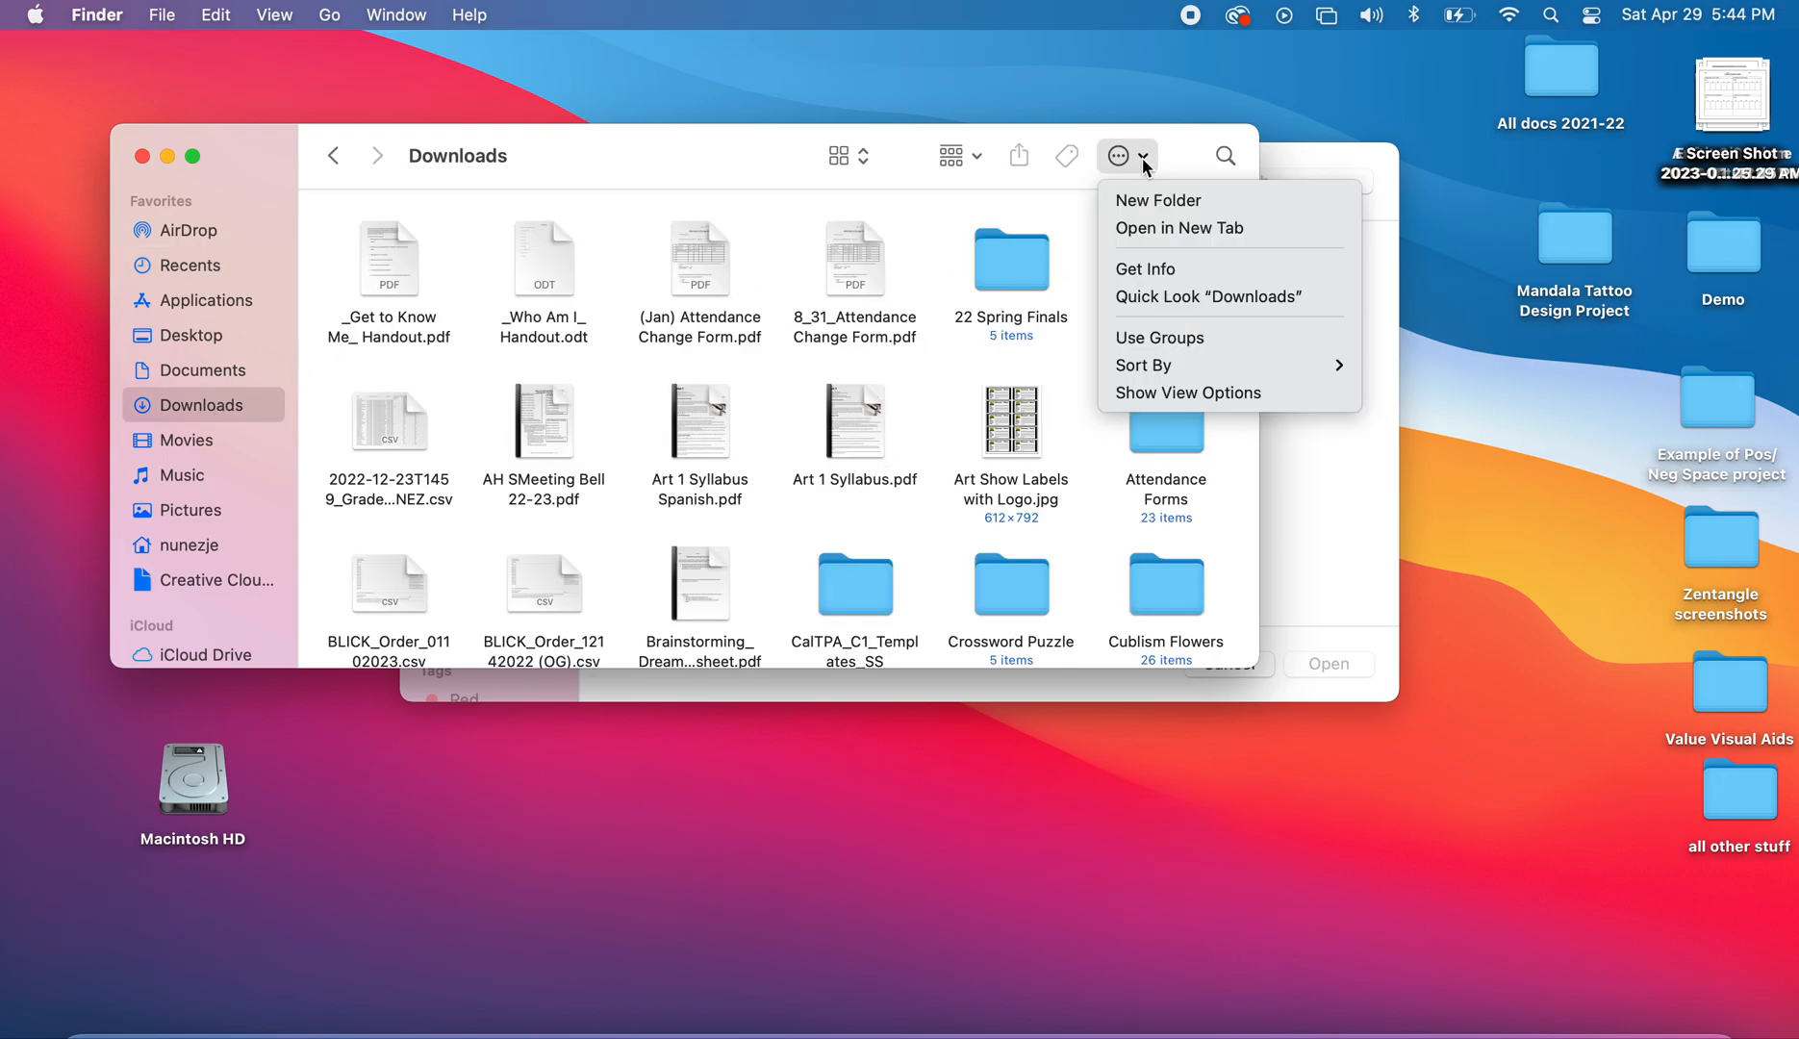
left_click(1154, 200)
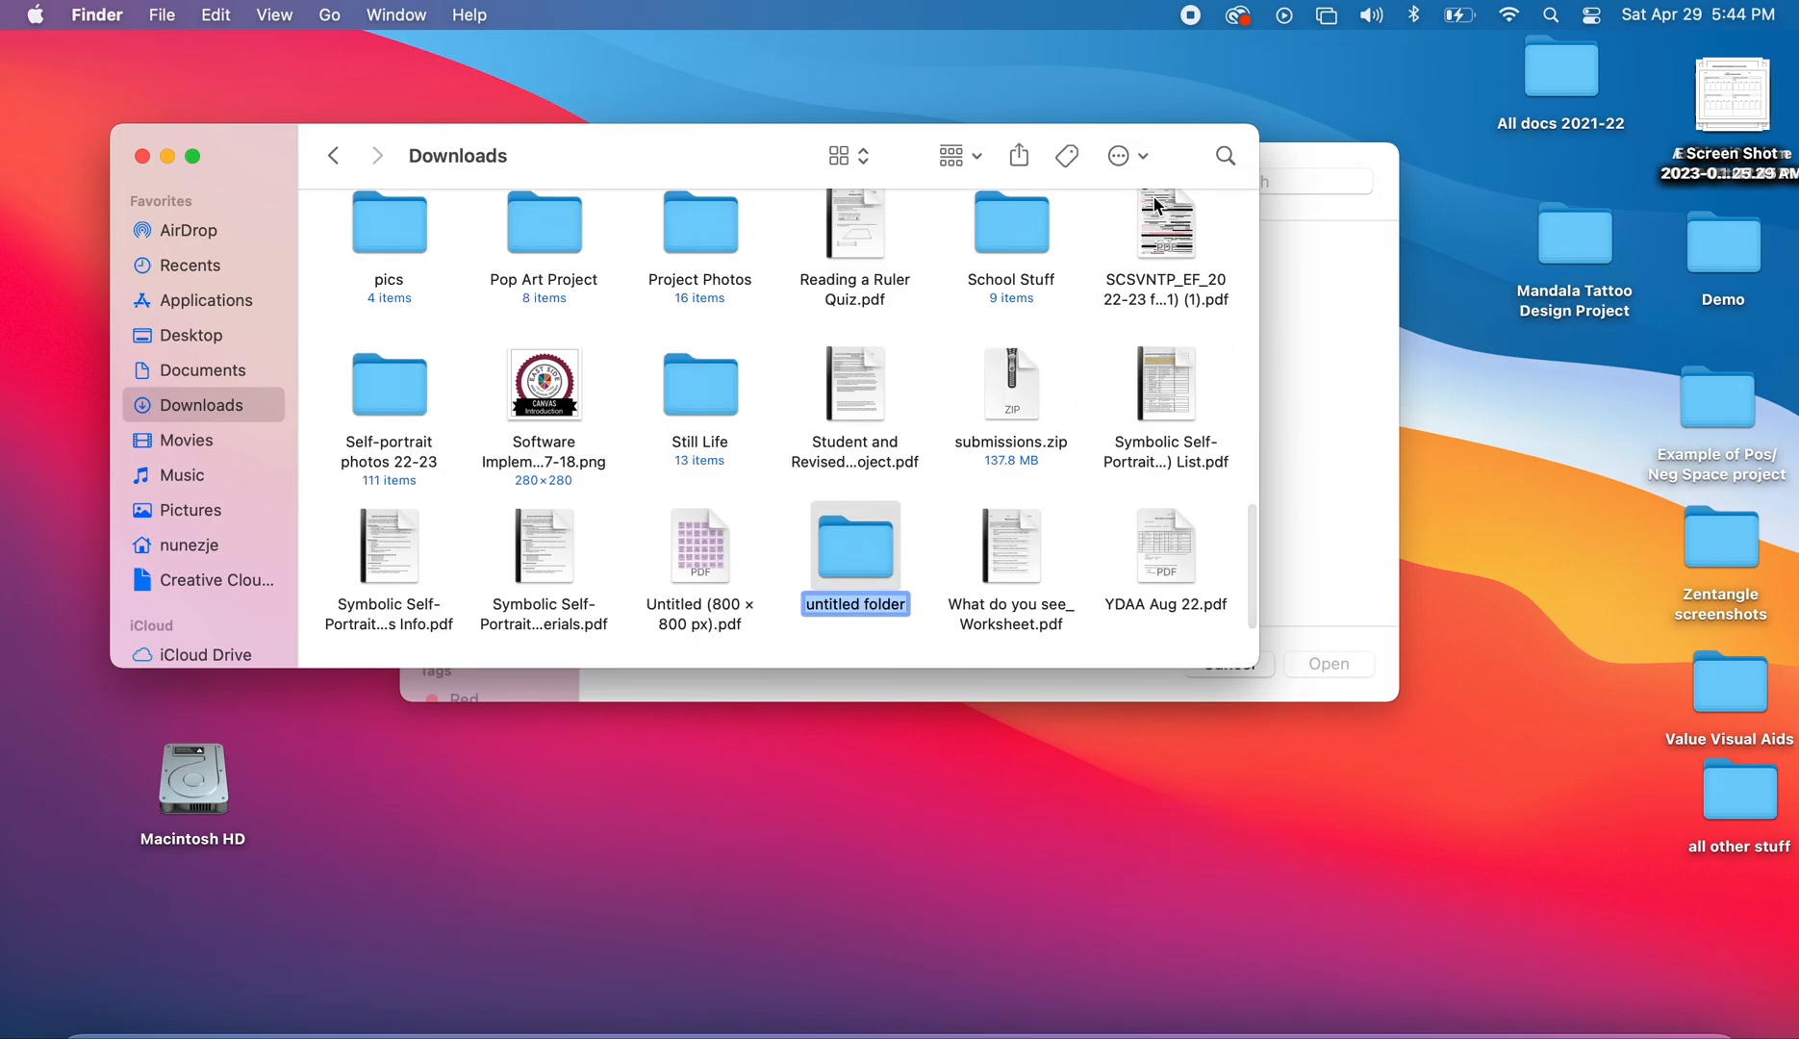
Name the new folder '(Z) 23 Mandala Final Project'
key("BackSpace")
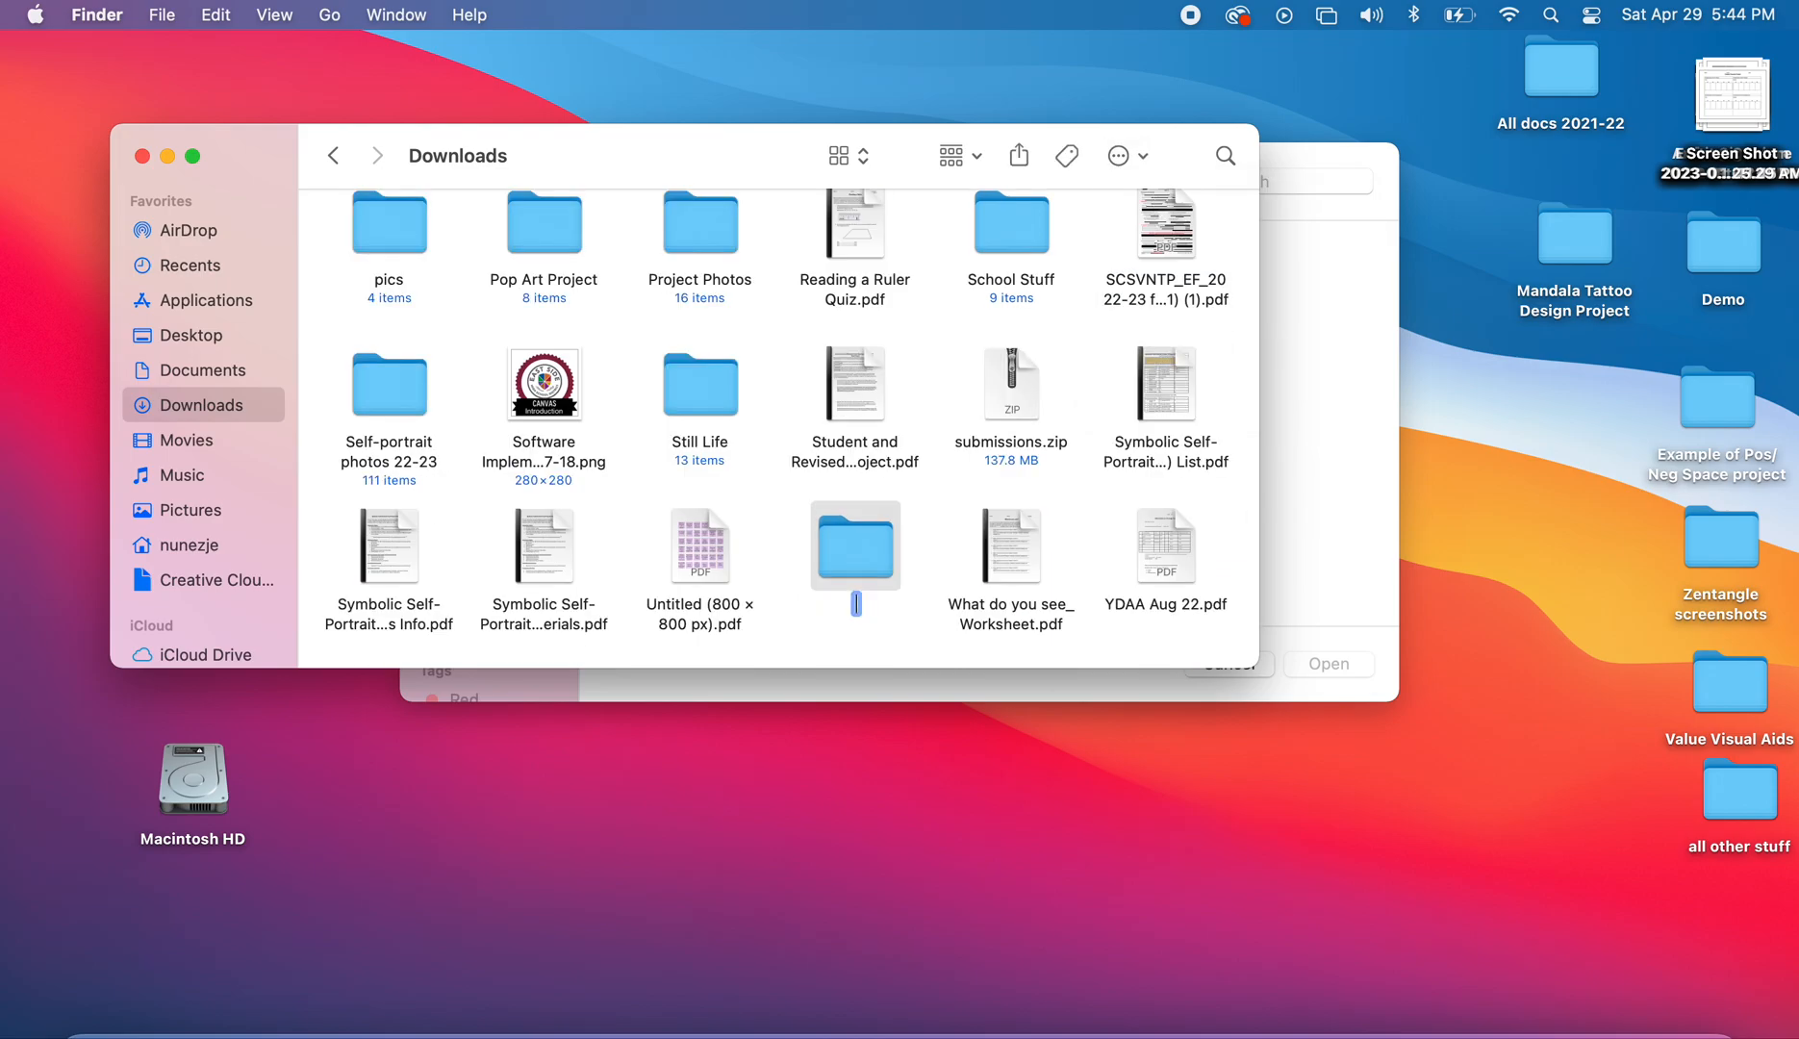
type("23")
type(" Mandala F")
type("inal Proje")
type("ct")
type(" (")
key("BackSpace")
key("BackSpace")
left_click(798, 607)
type("(Z)")
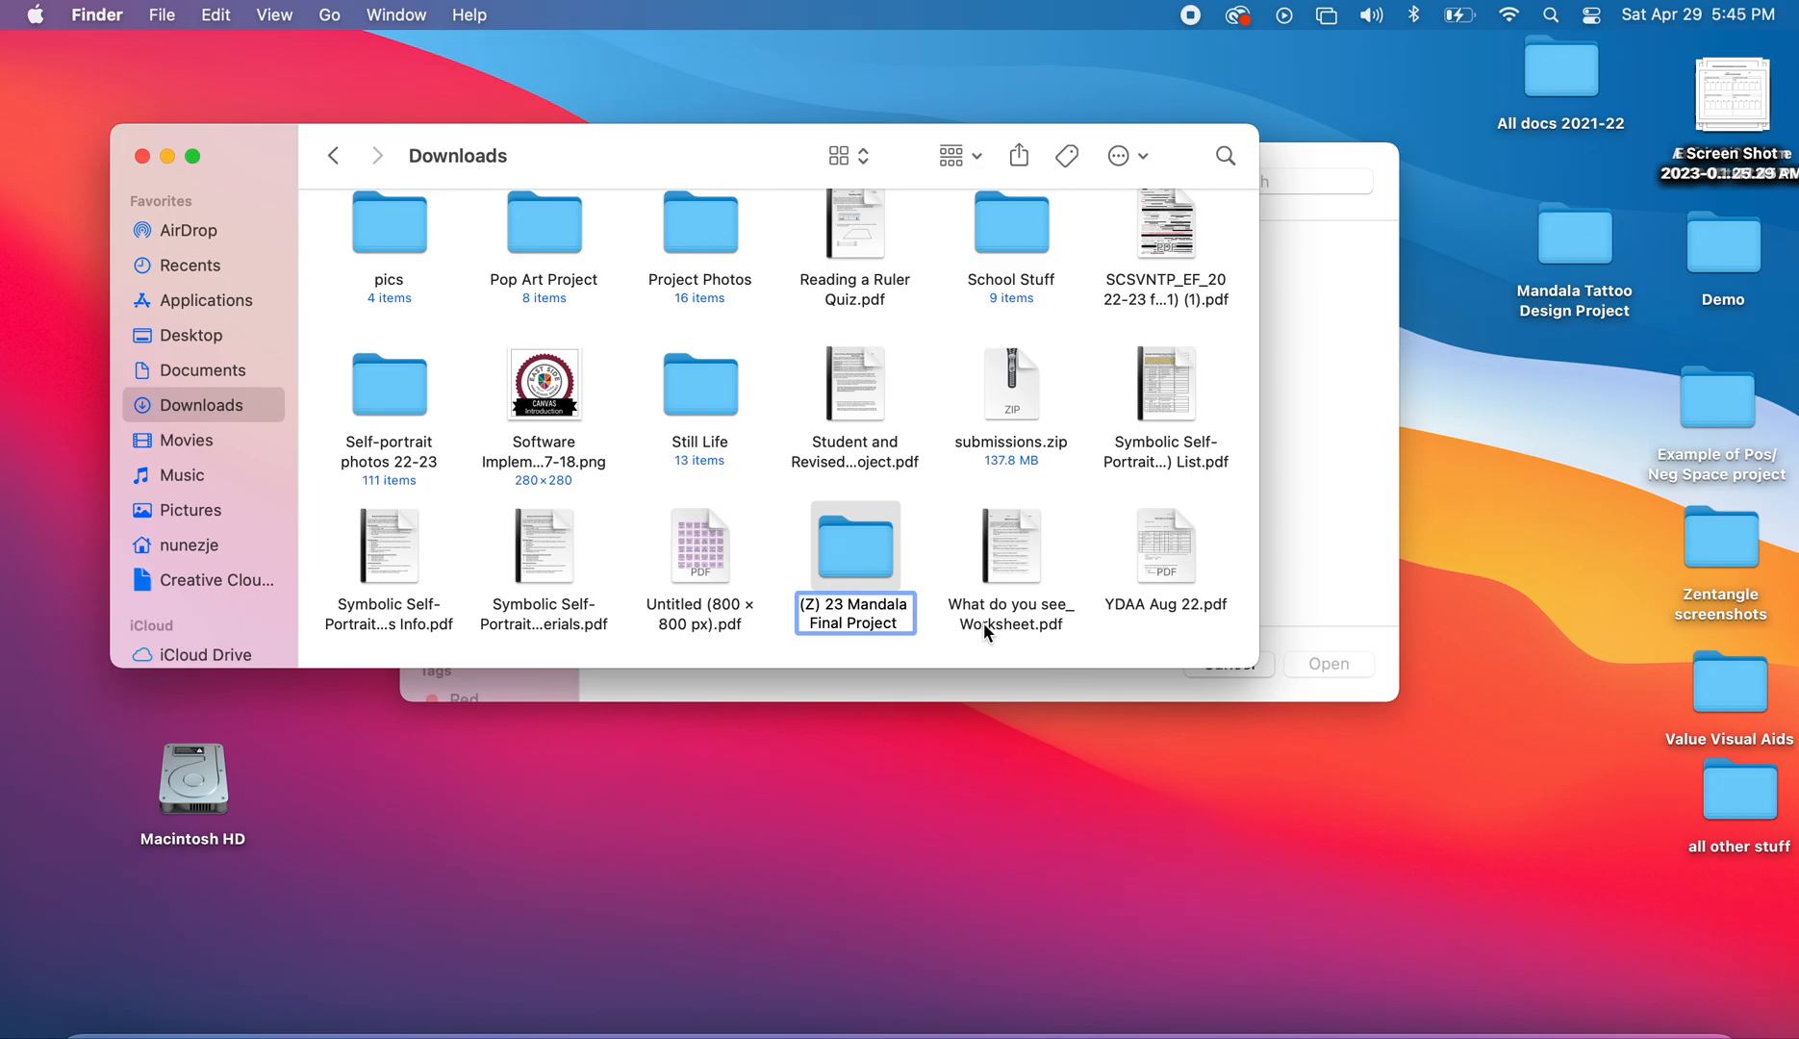
left_click(932, 496)
Move the four Z drawing images into the '(Z) 23 Mandala Final Project' folder, then switch to Chrome
scroll(930, 524, "down", 5)
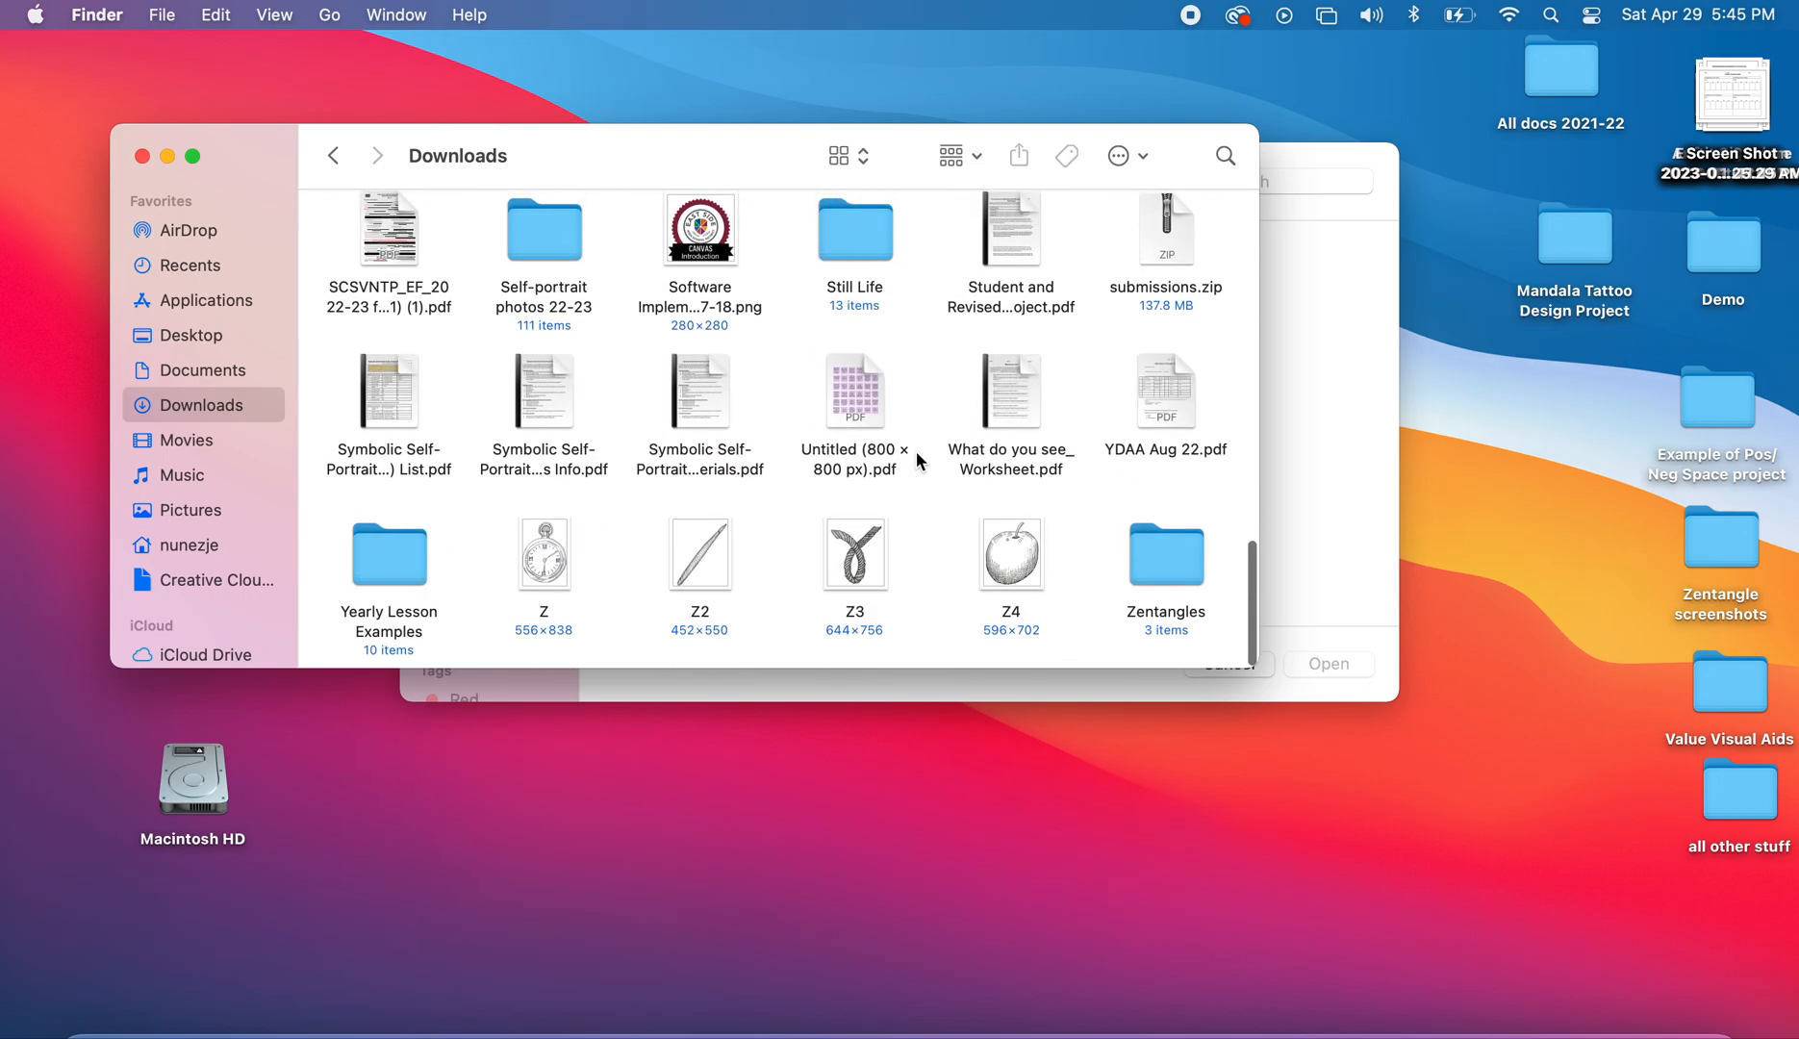
left_click(194, 156)
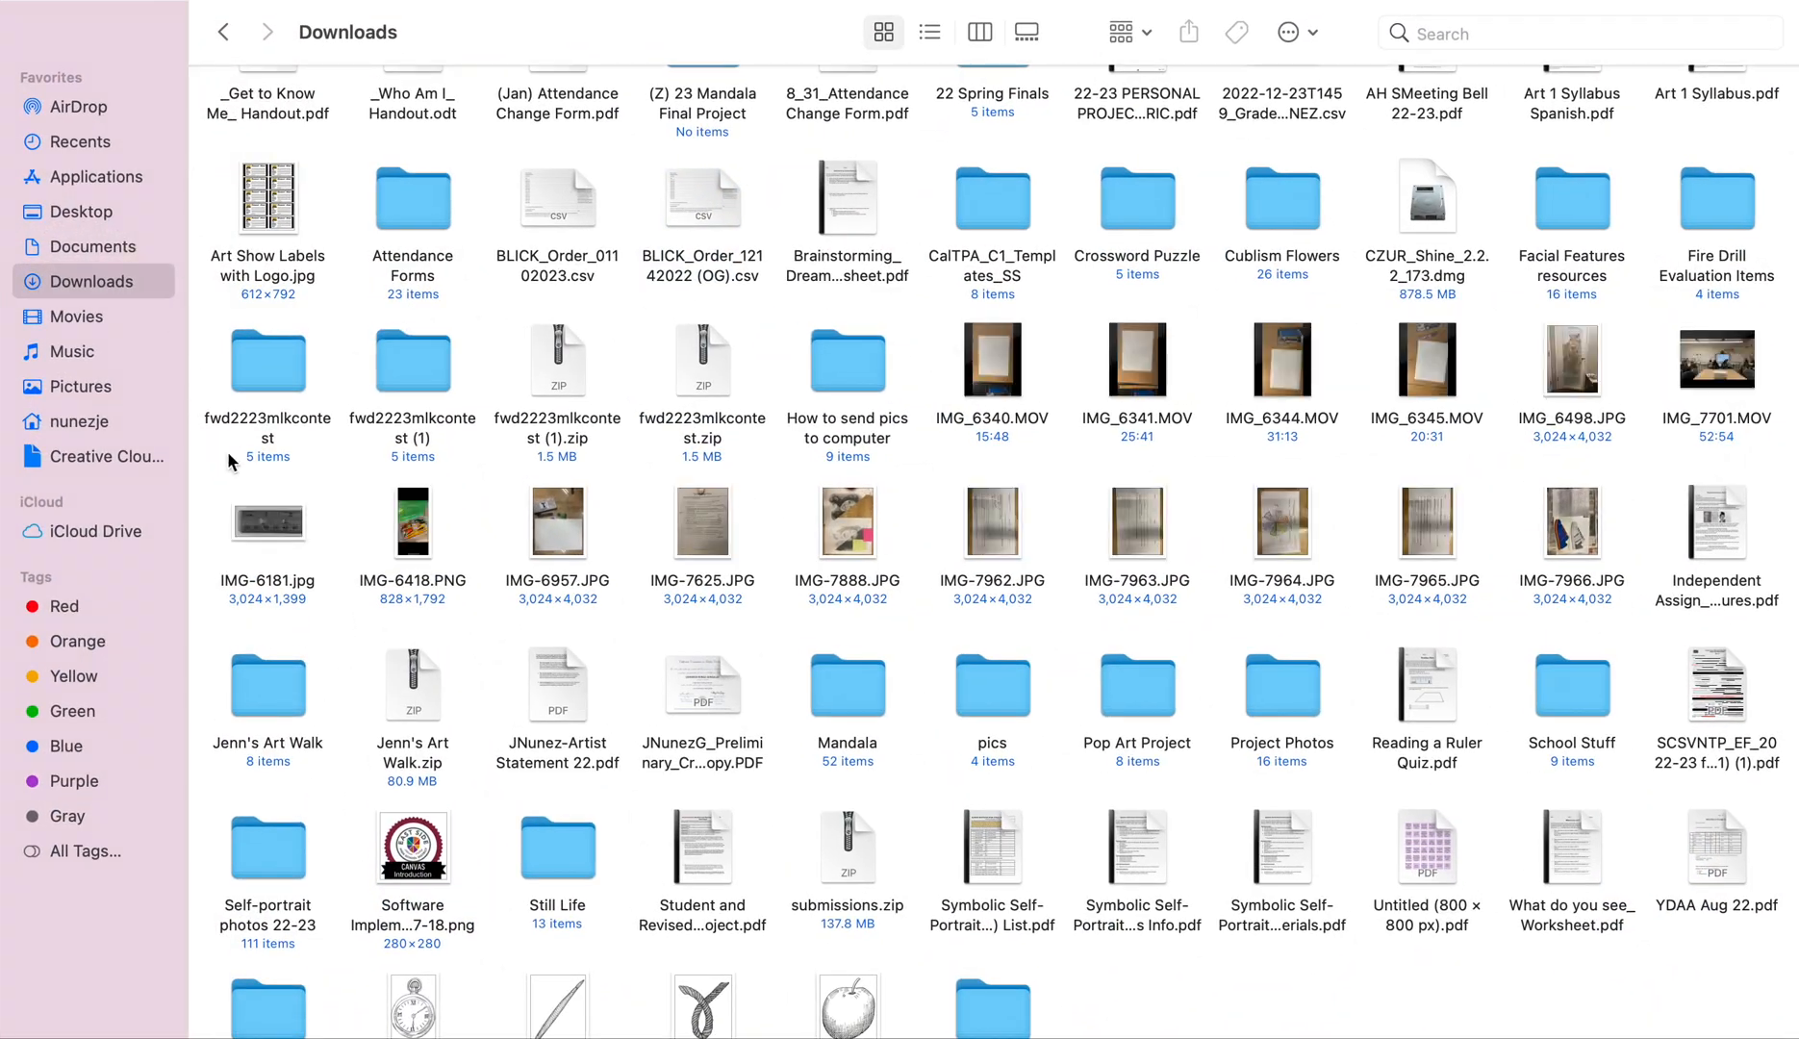
scroll(1161, 659, "up", 2)
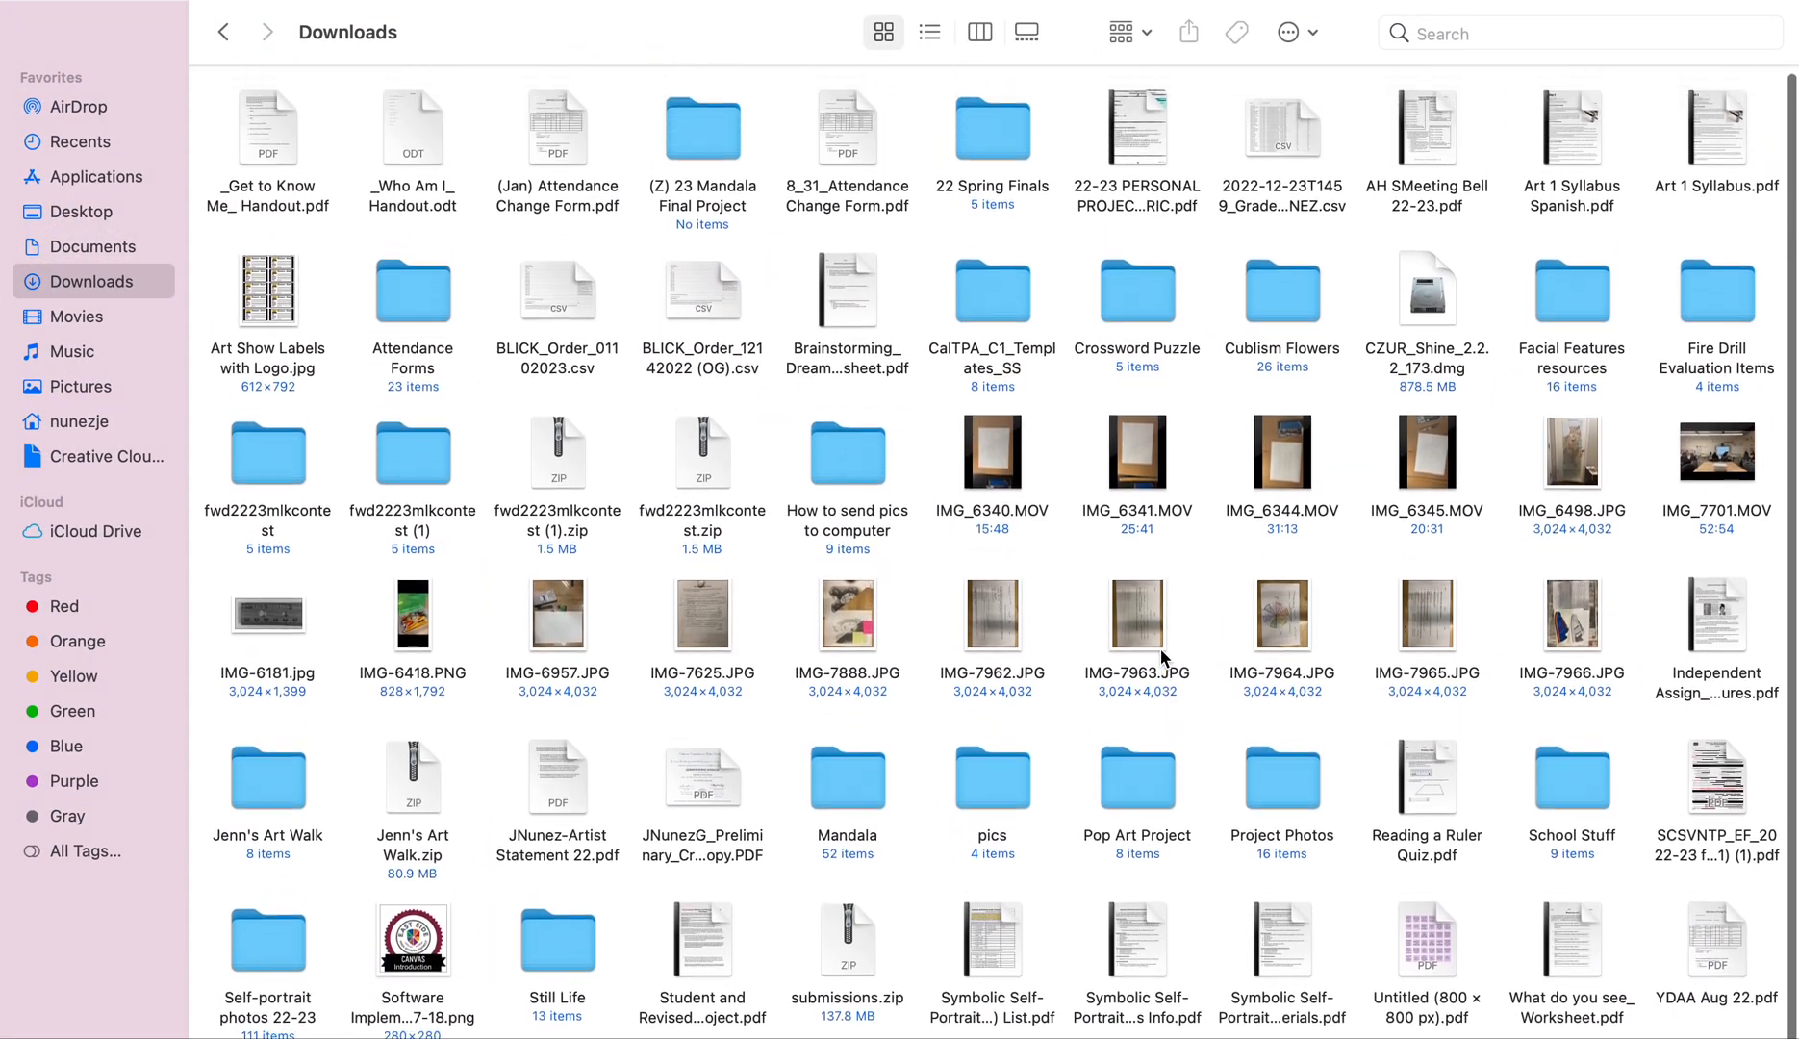
scroll(847, 388, "down", 1)
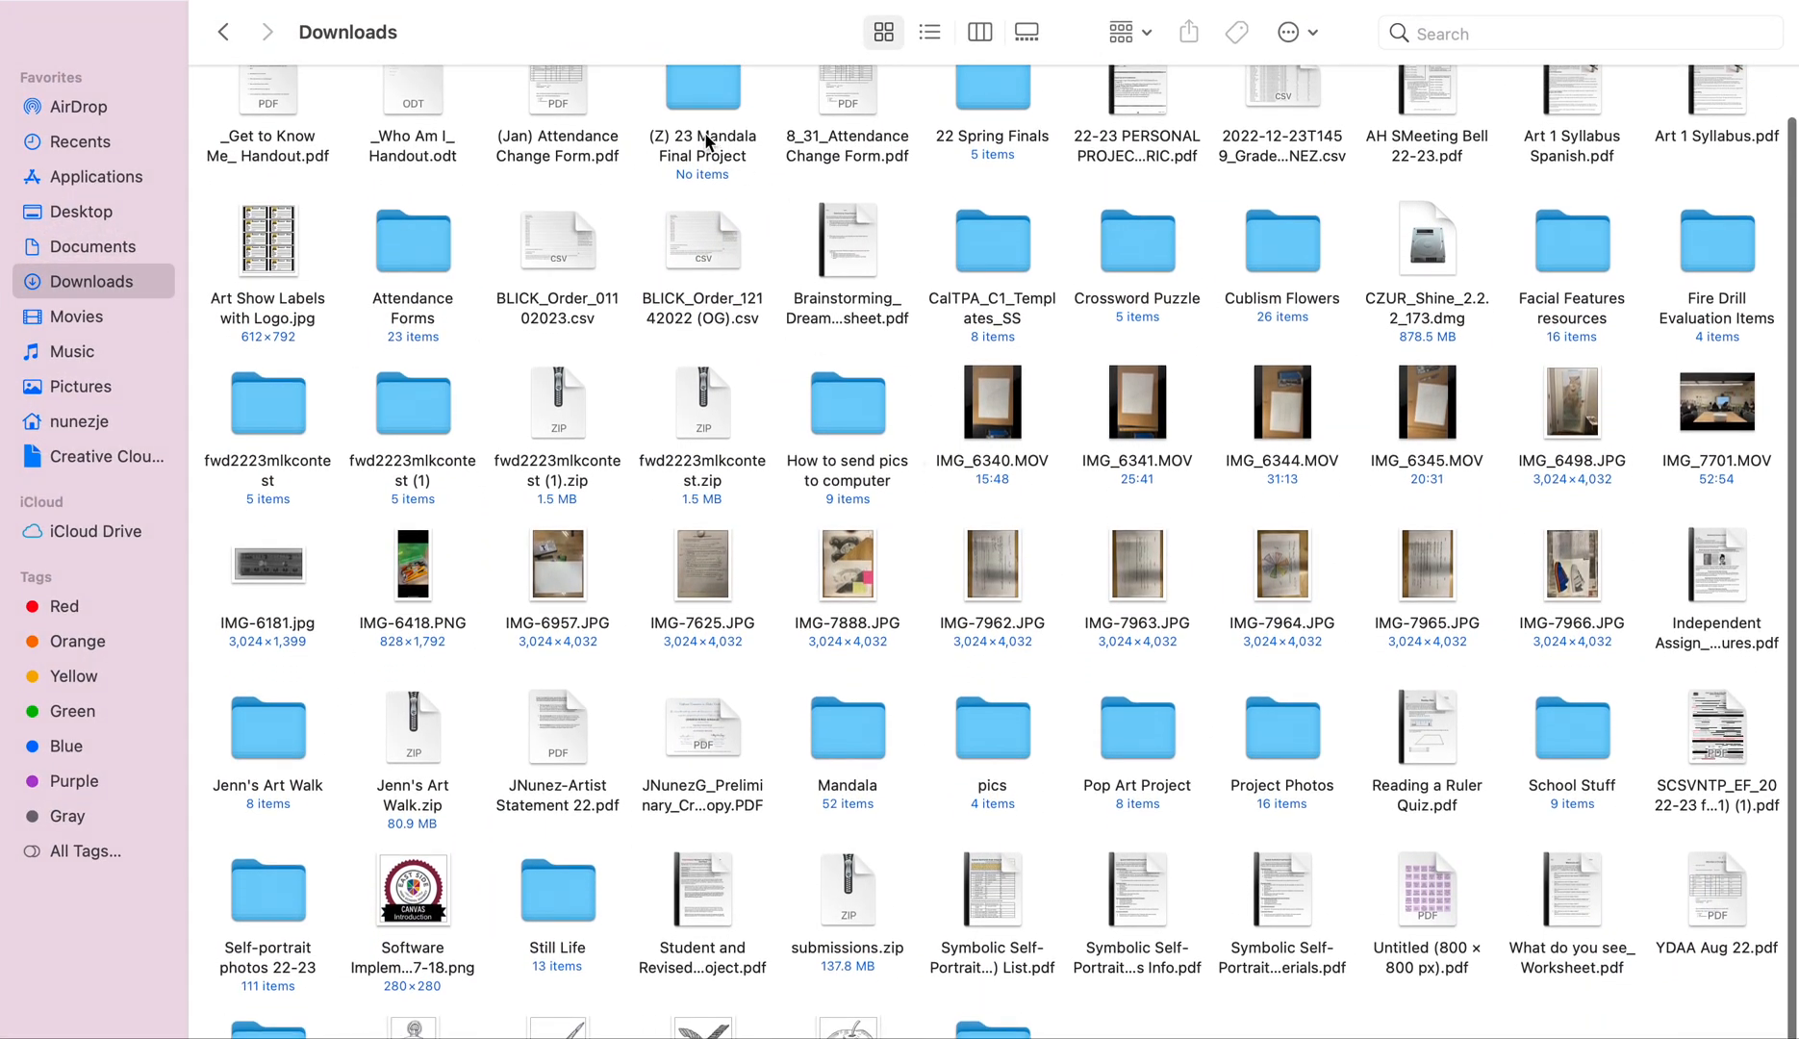
scroll(703, 145, "down", 1)
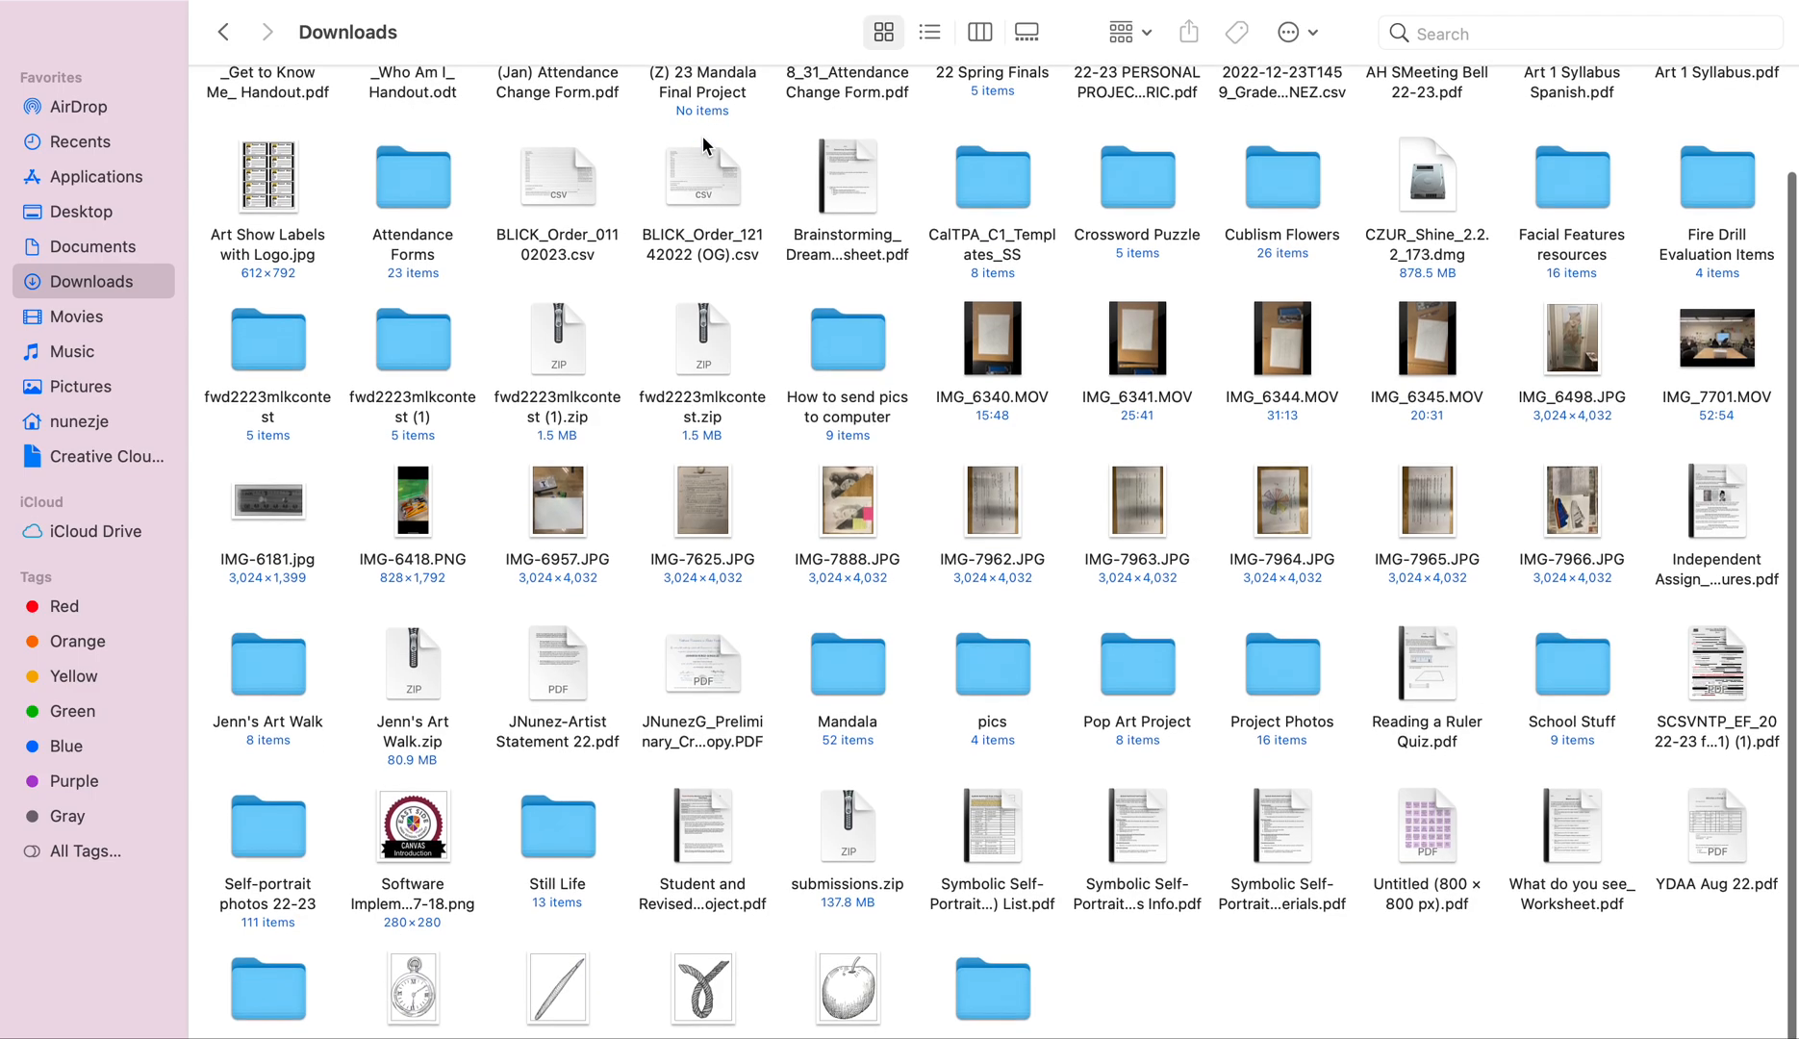
scroll(842, 1000, "down", 1)
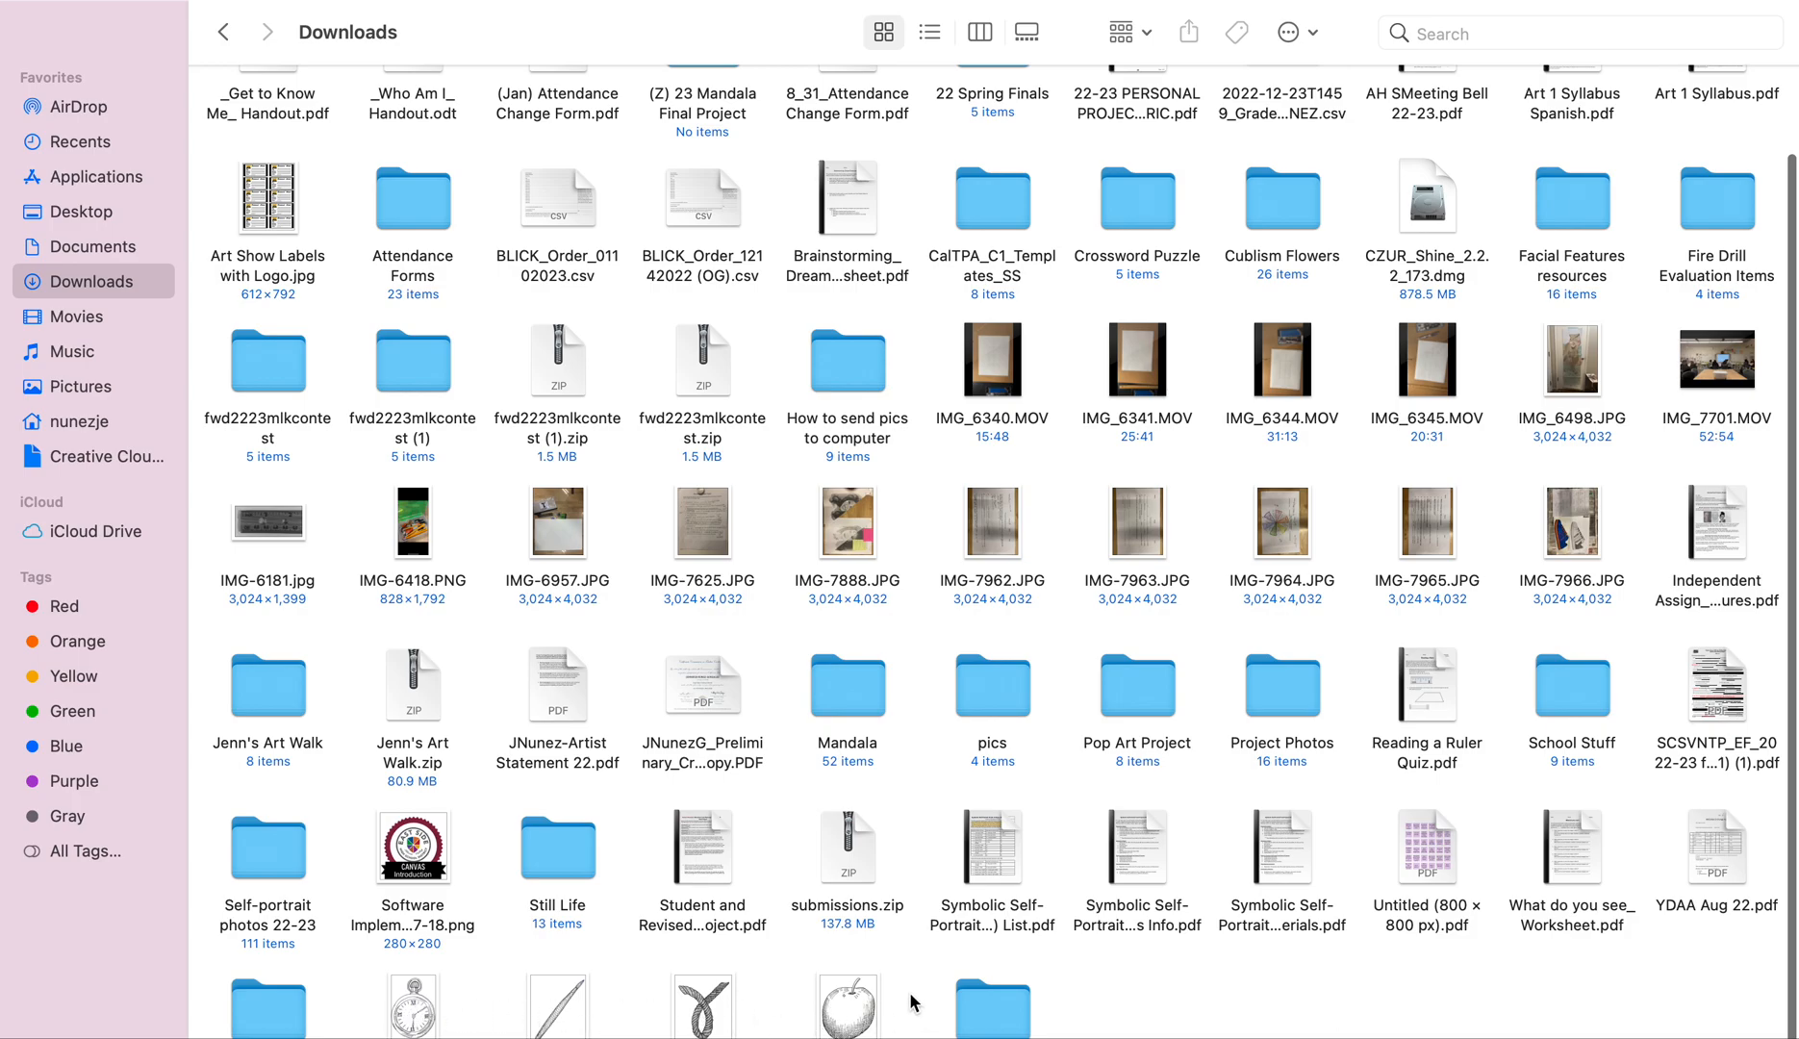
left_click_drag(893, 997, 711, 88)
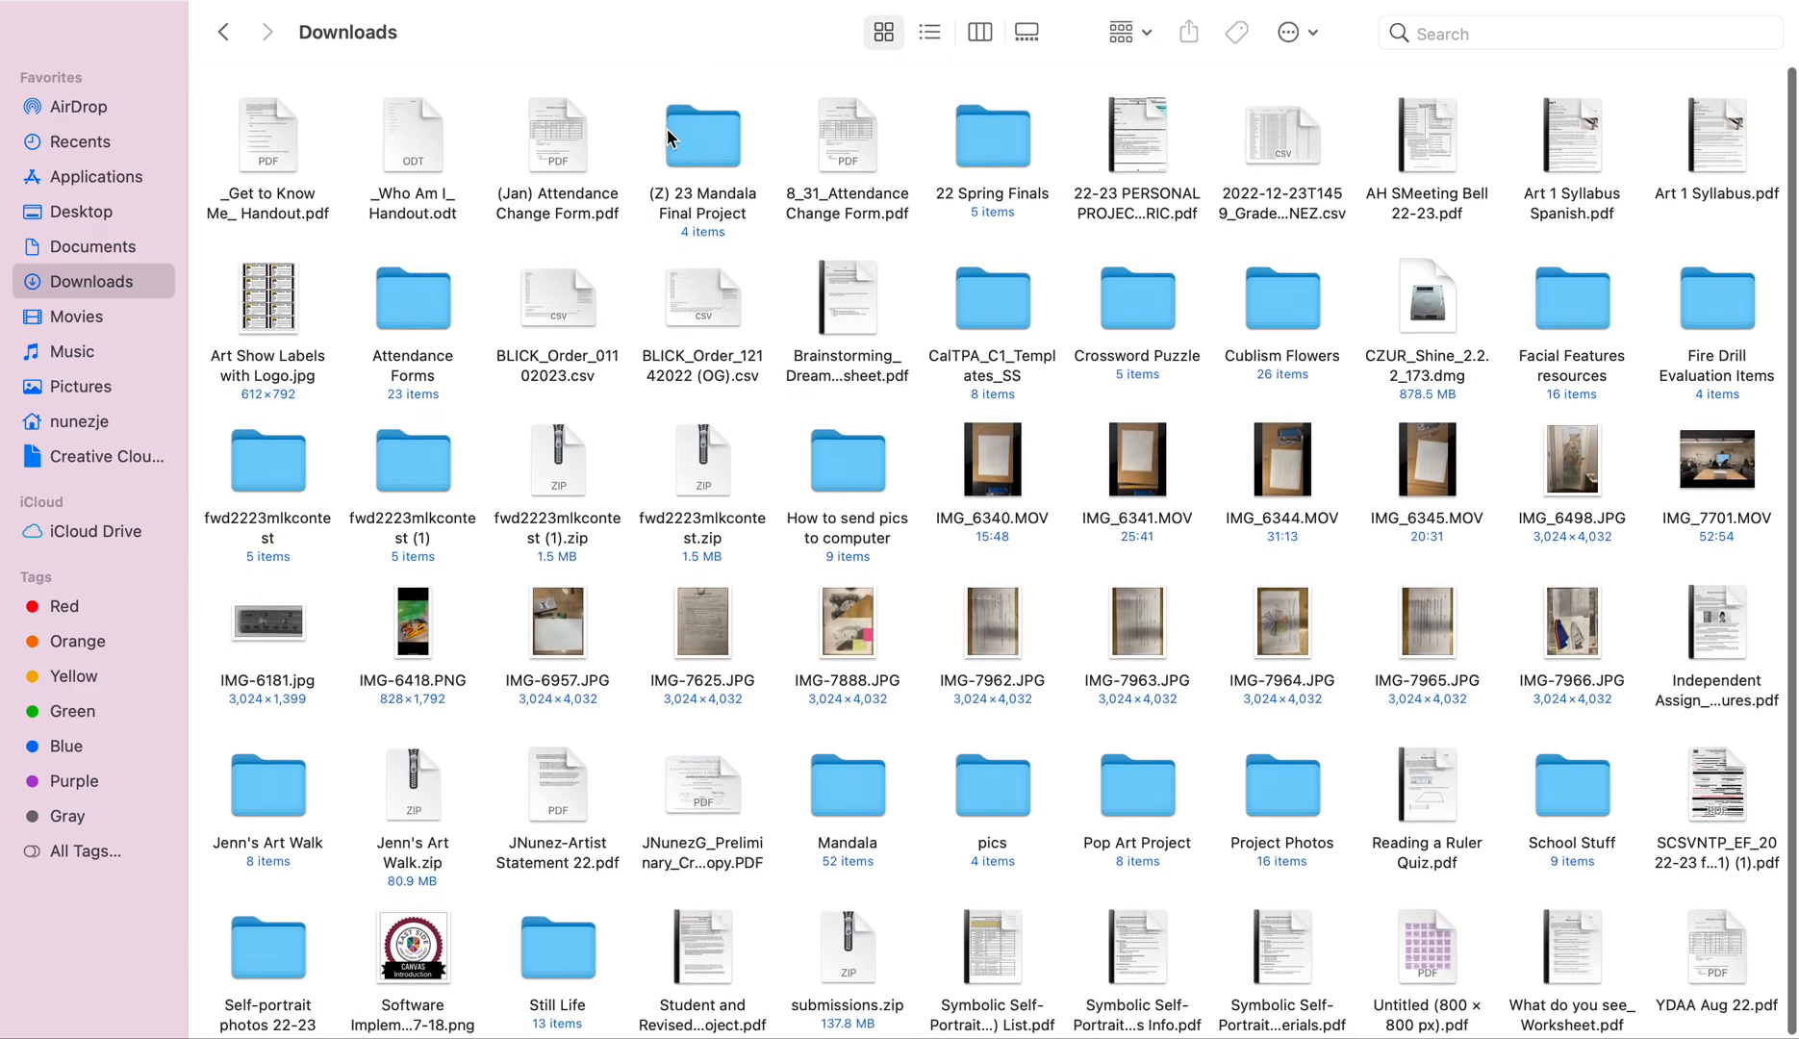
key("ctrl+Right")
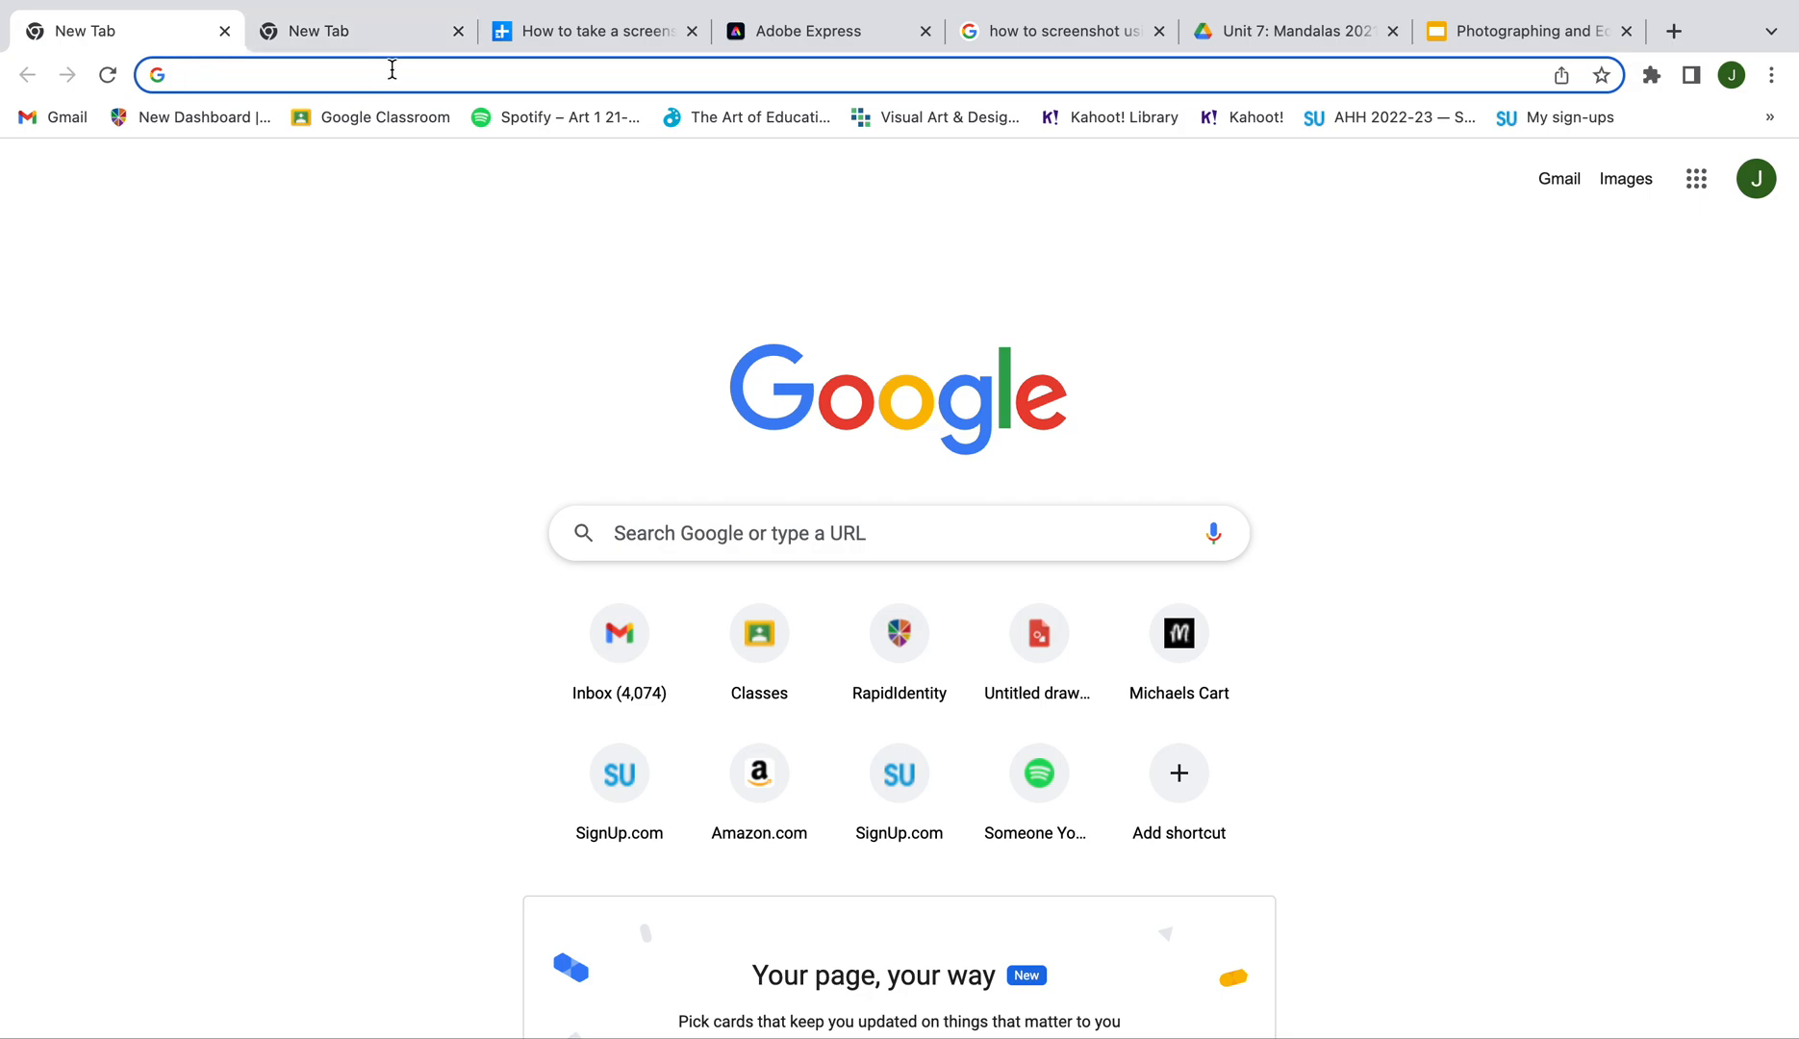
Google 'adobe express' and open the adobe.com/express result
type("abc")
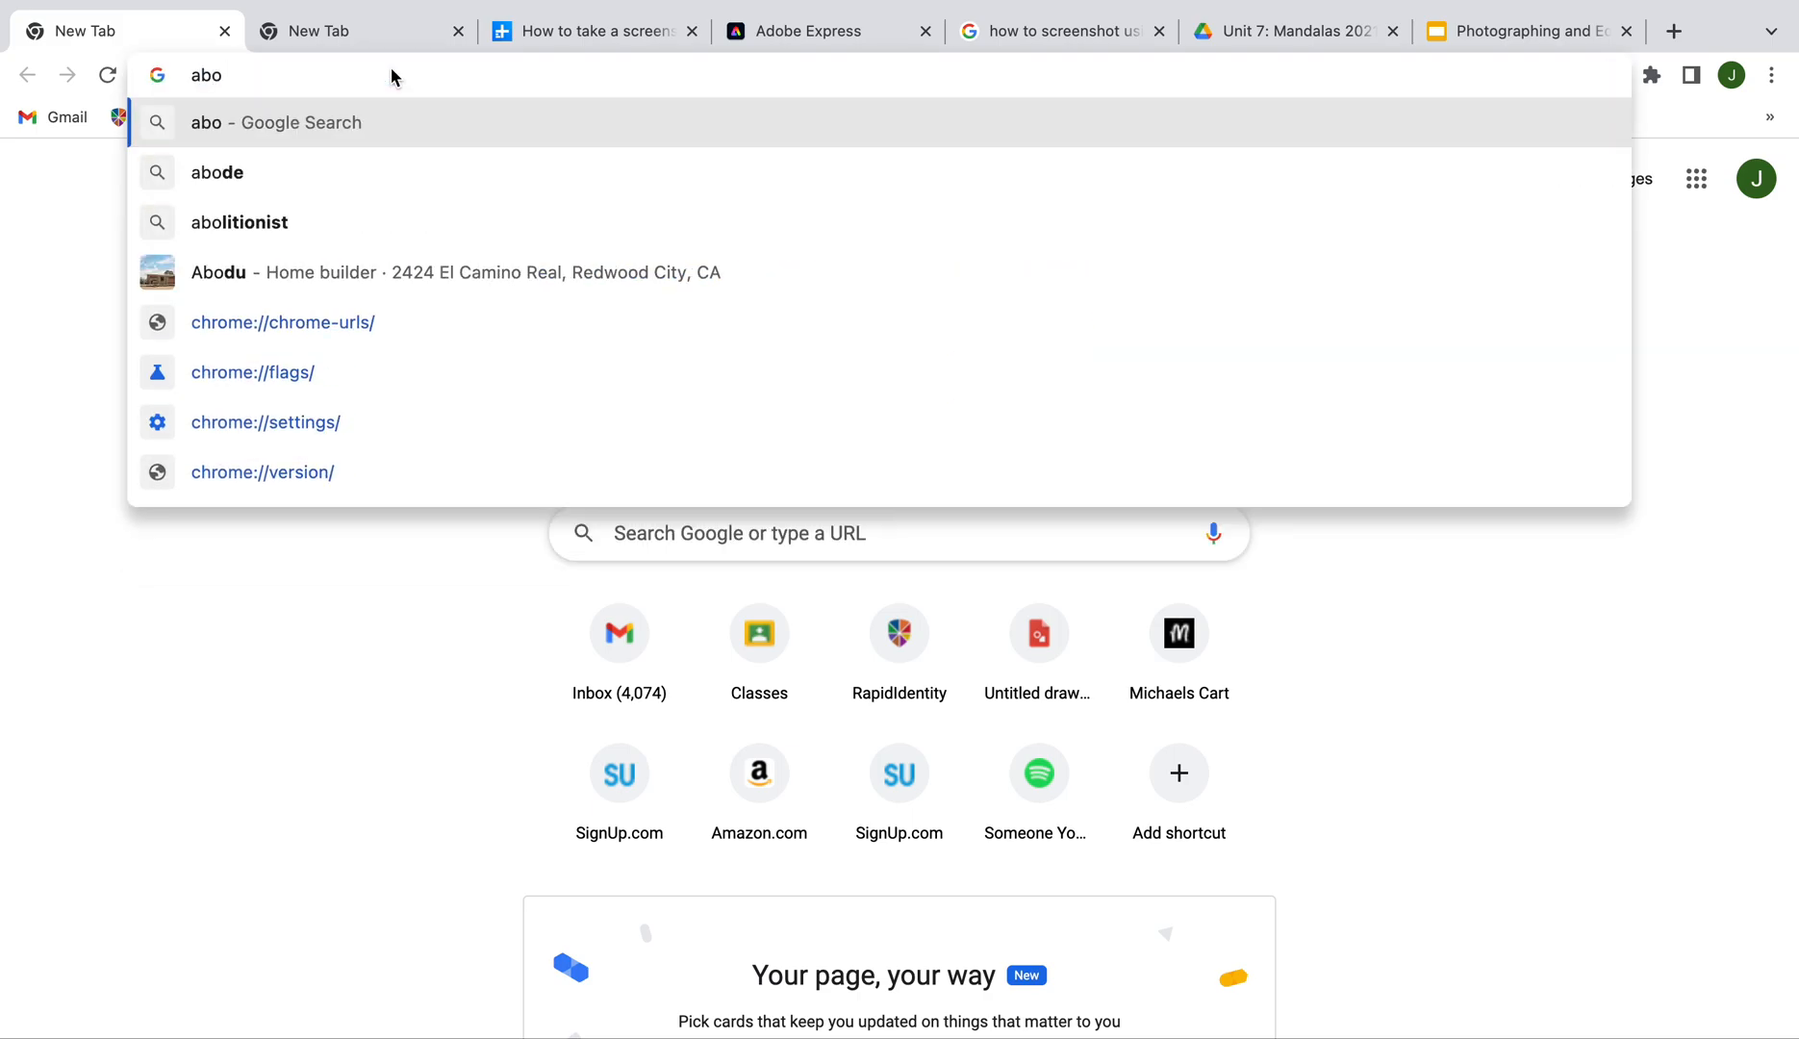
key("BackSpace")
key("BackSpace")
type("dobe express")
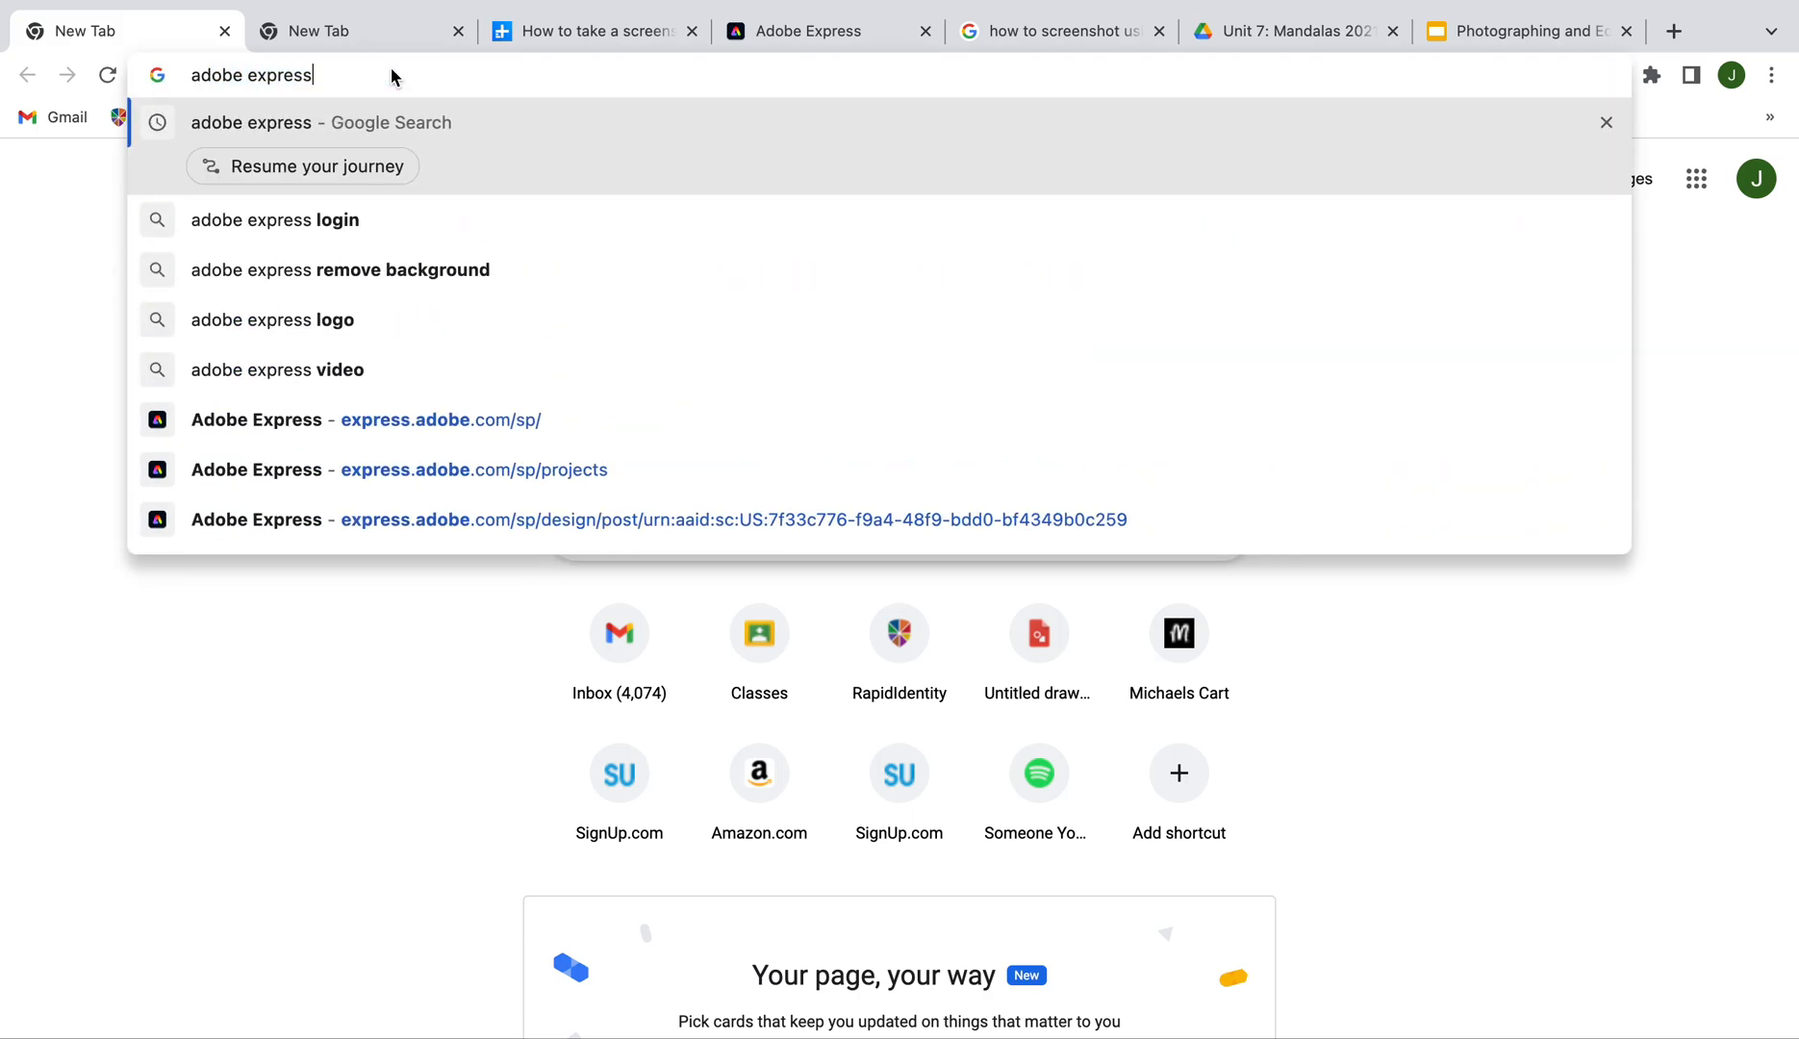
key("Return")
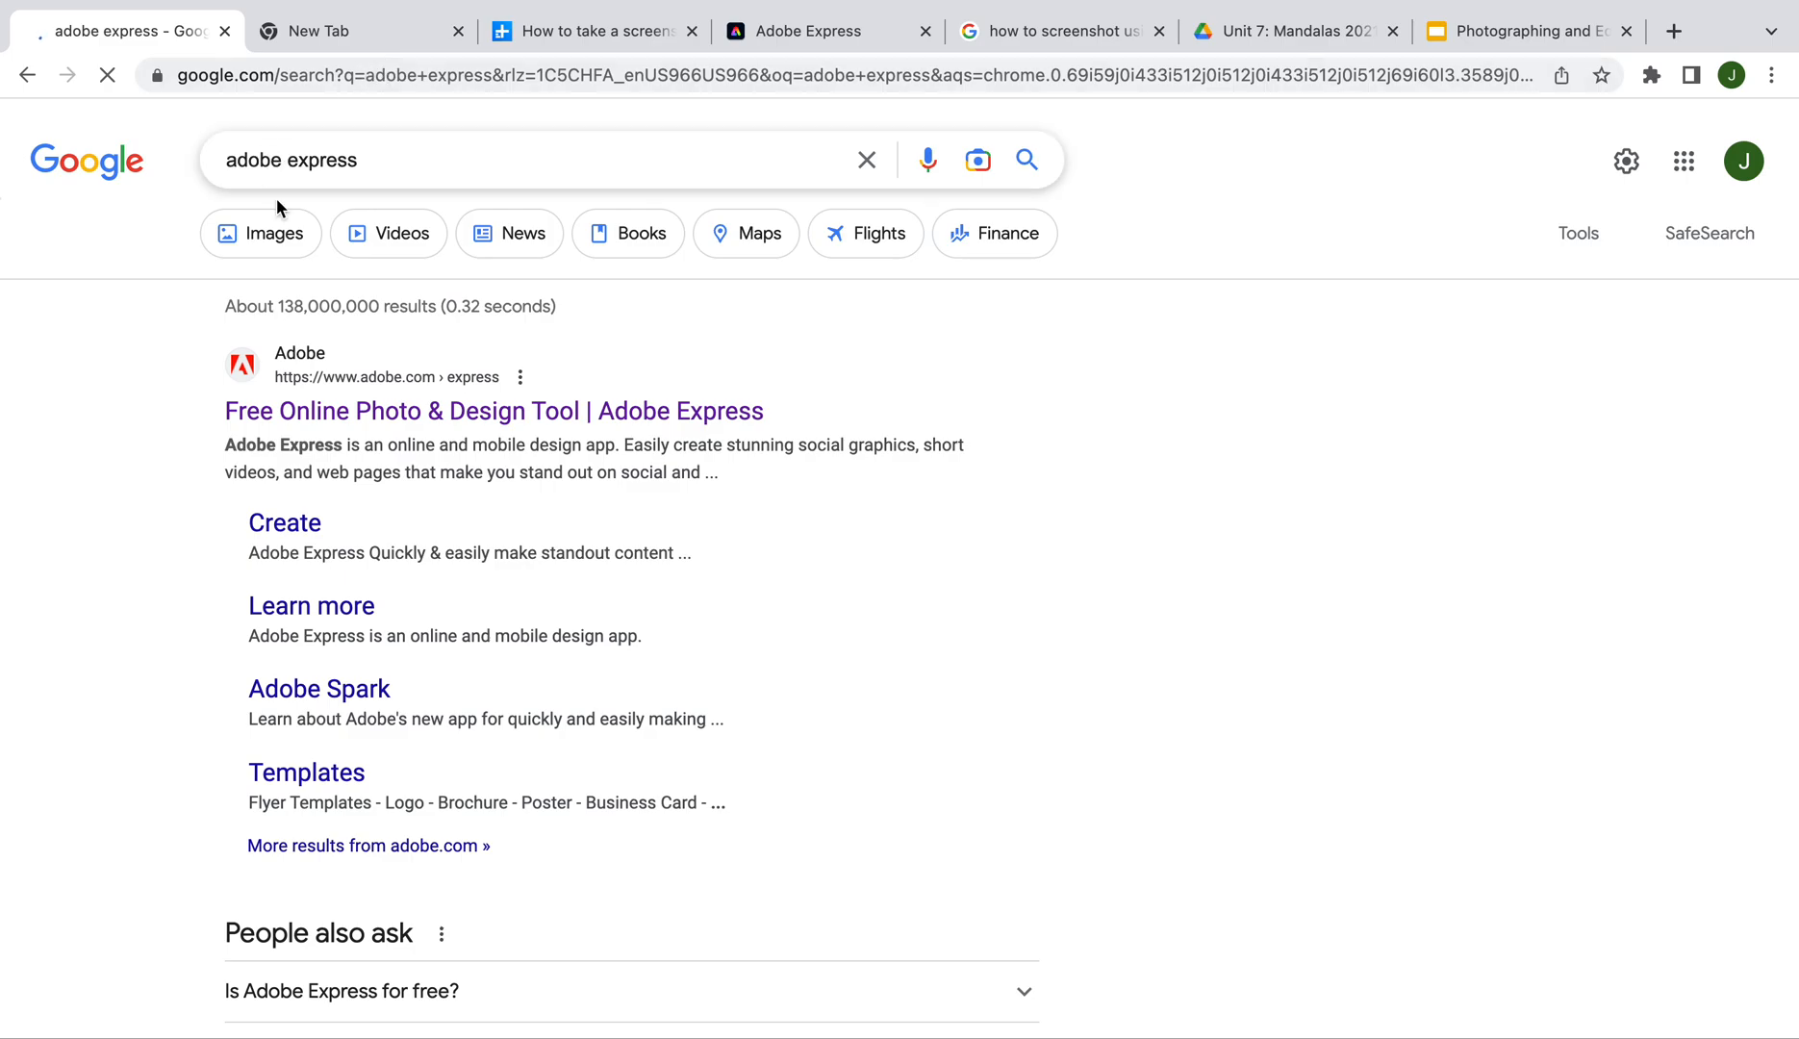
left_click(447, 421)
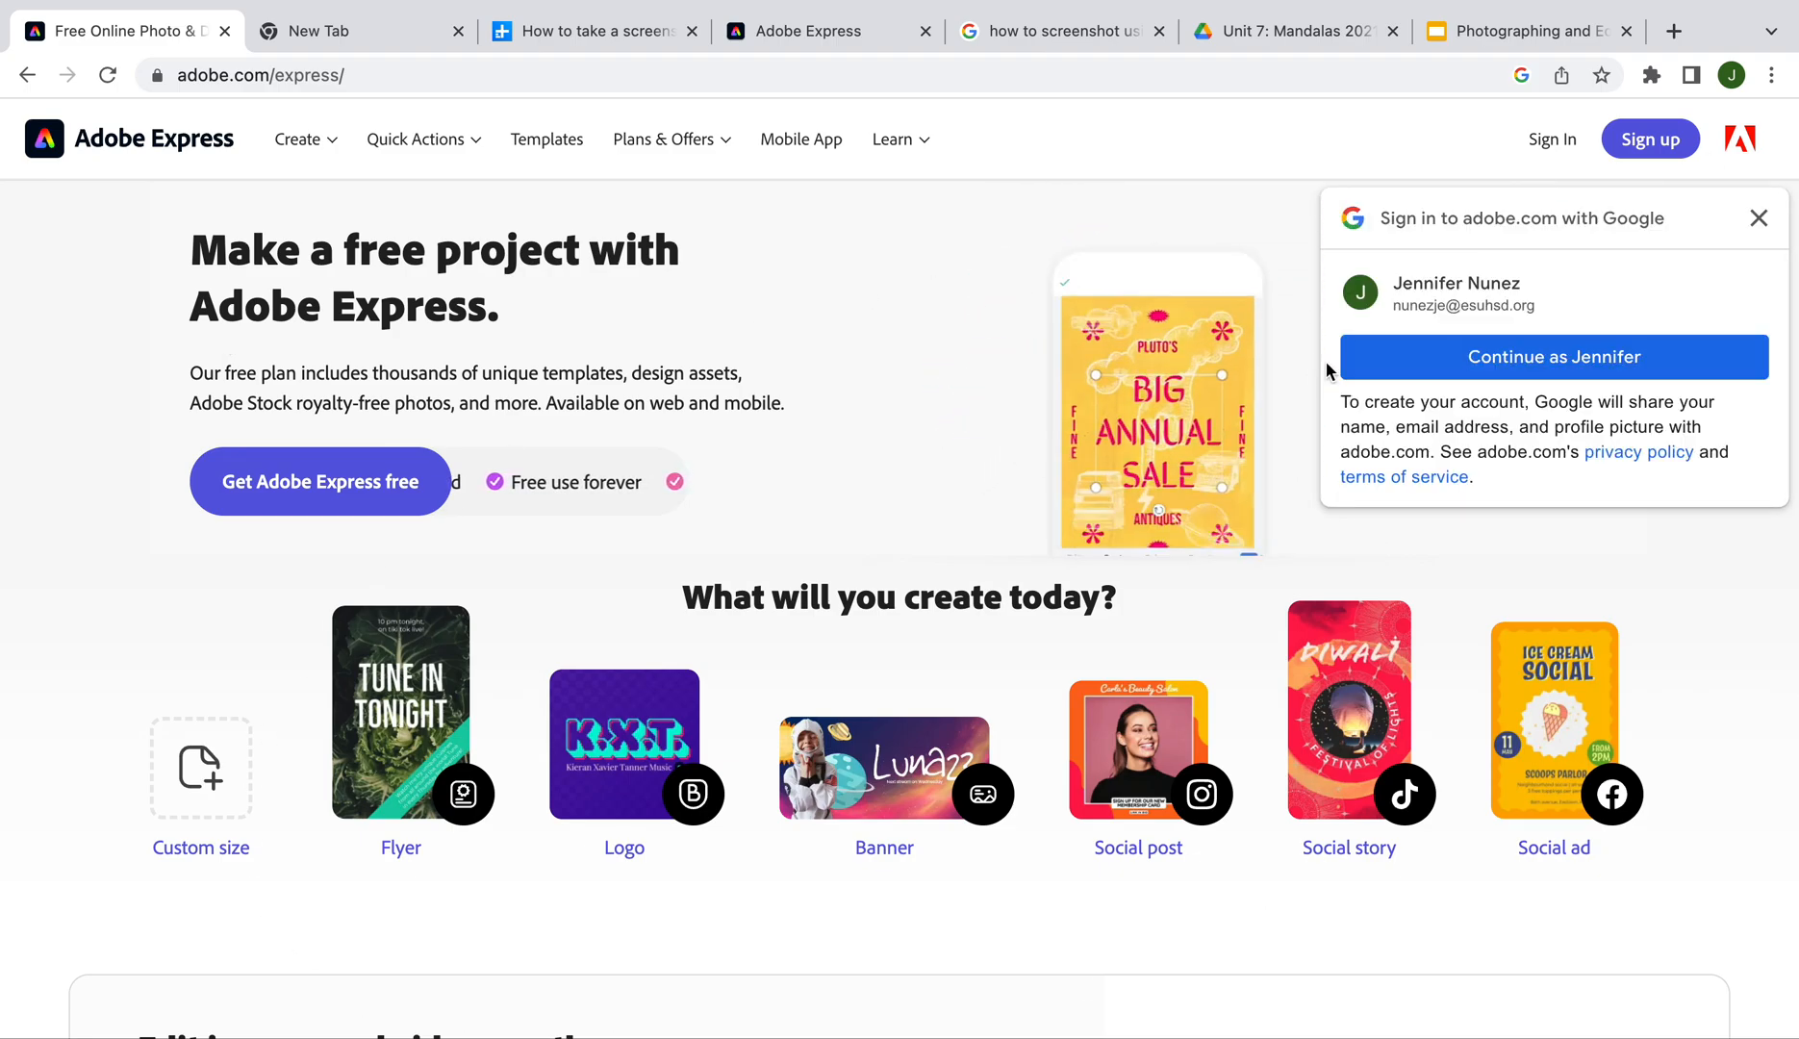
Dismiss the Google sign-in popups, go to Sign In, and choose 'I'm a teacher'
left_click(1756, 219)
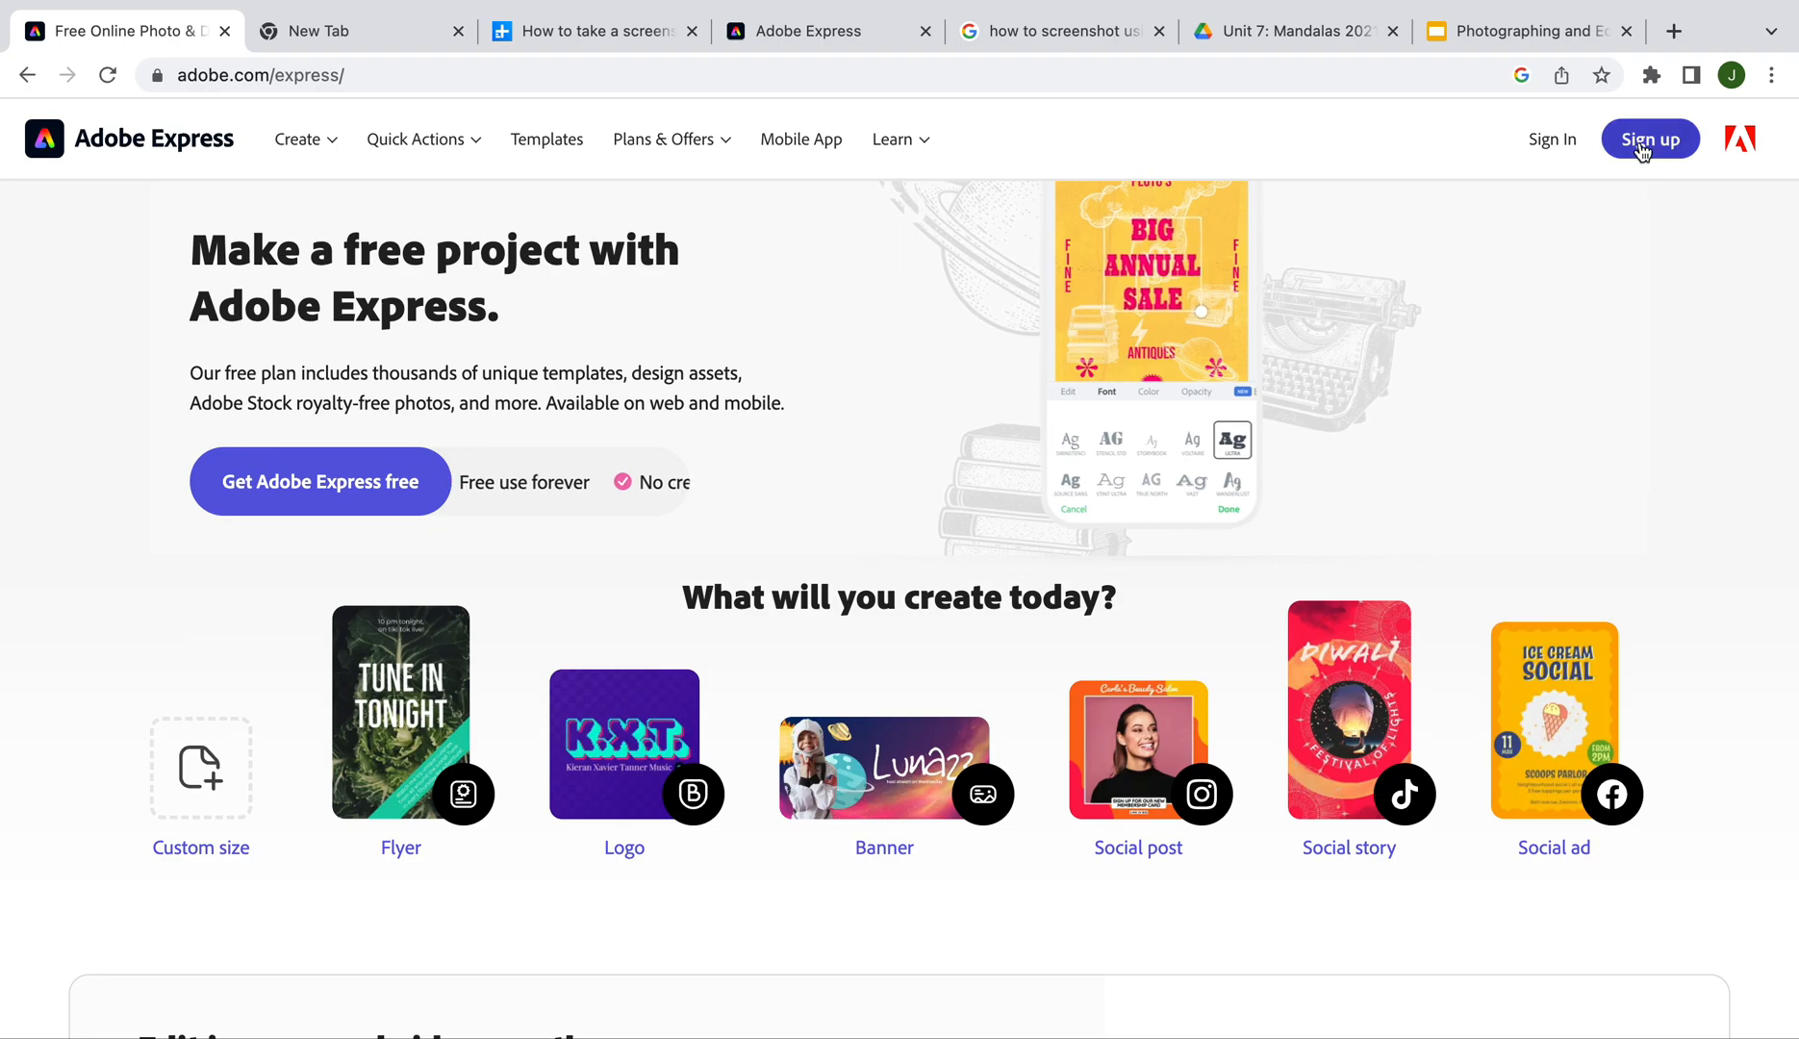
left_click(1553, 145)
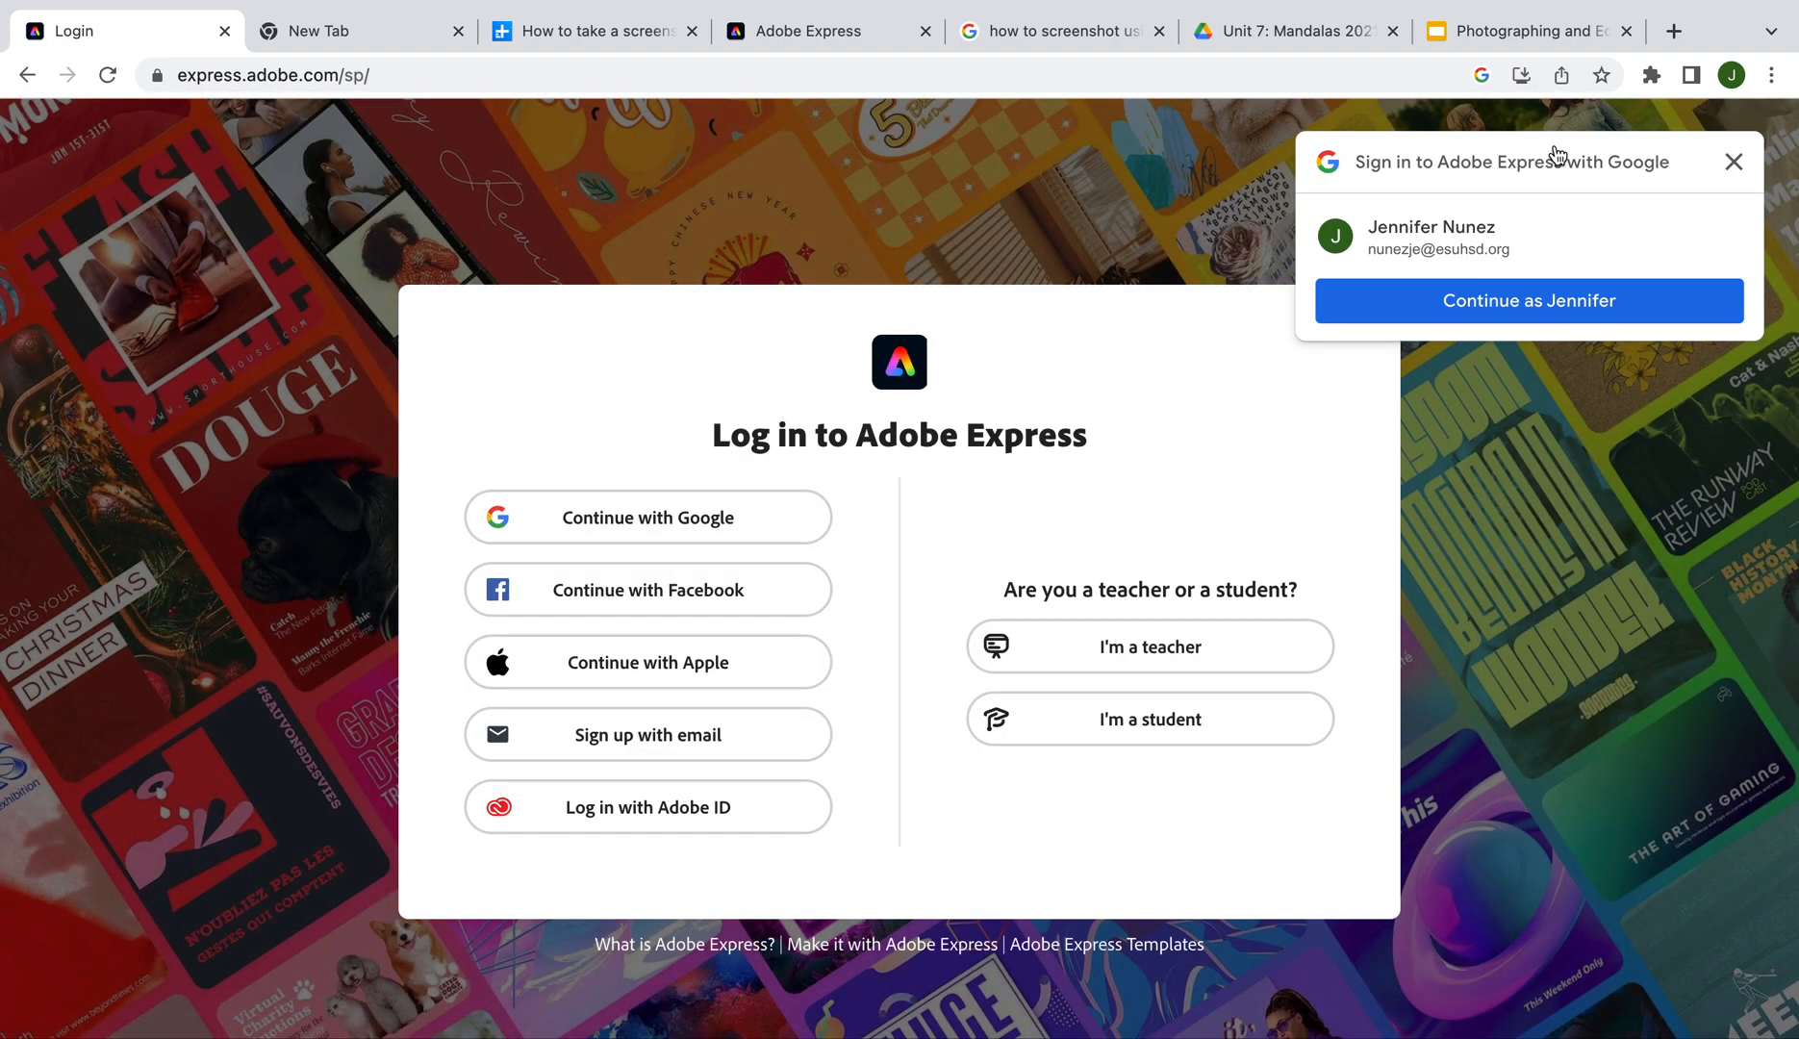
left_click(1733, 161)
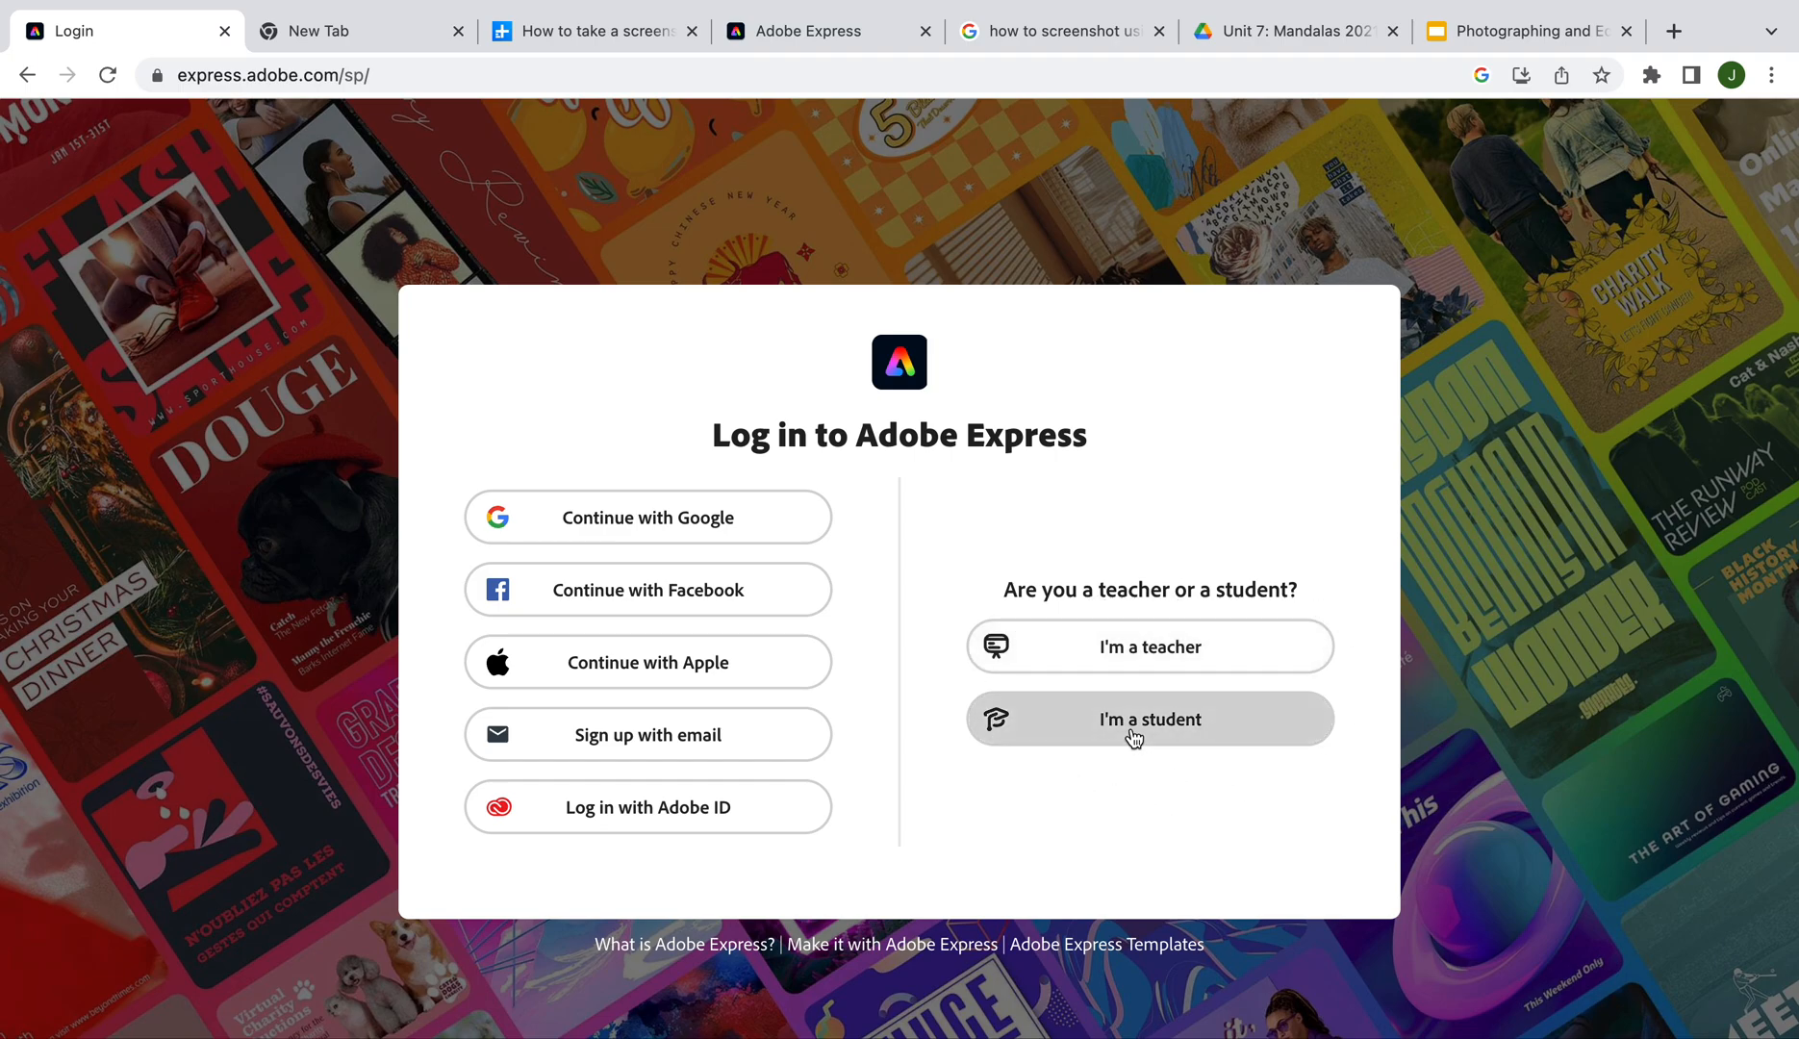
left_click(1142, 660)
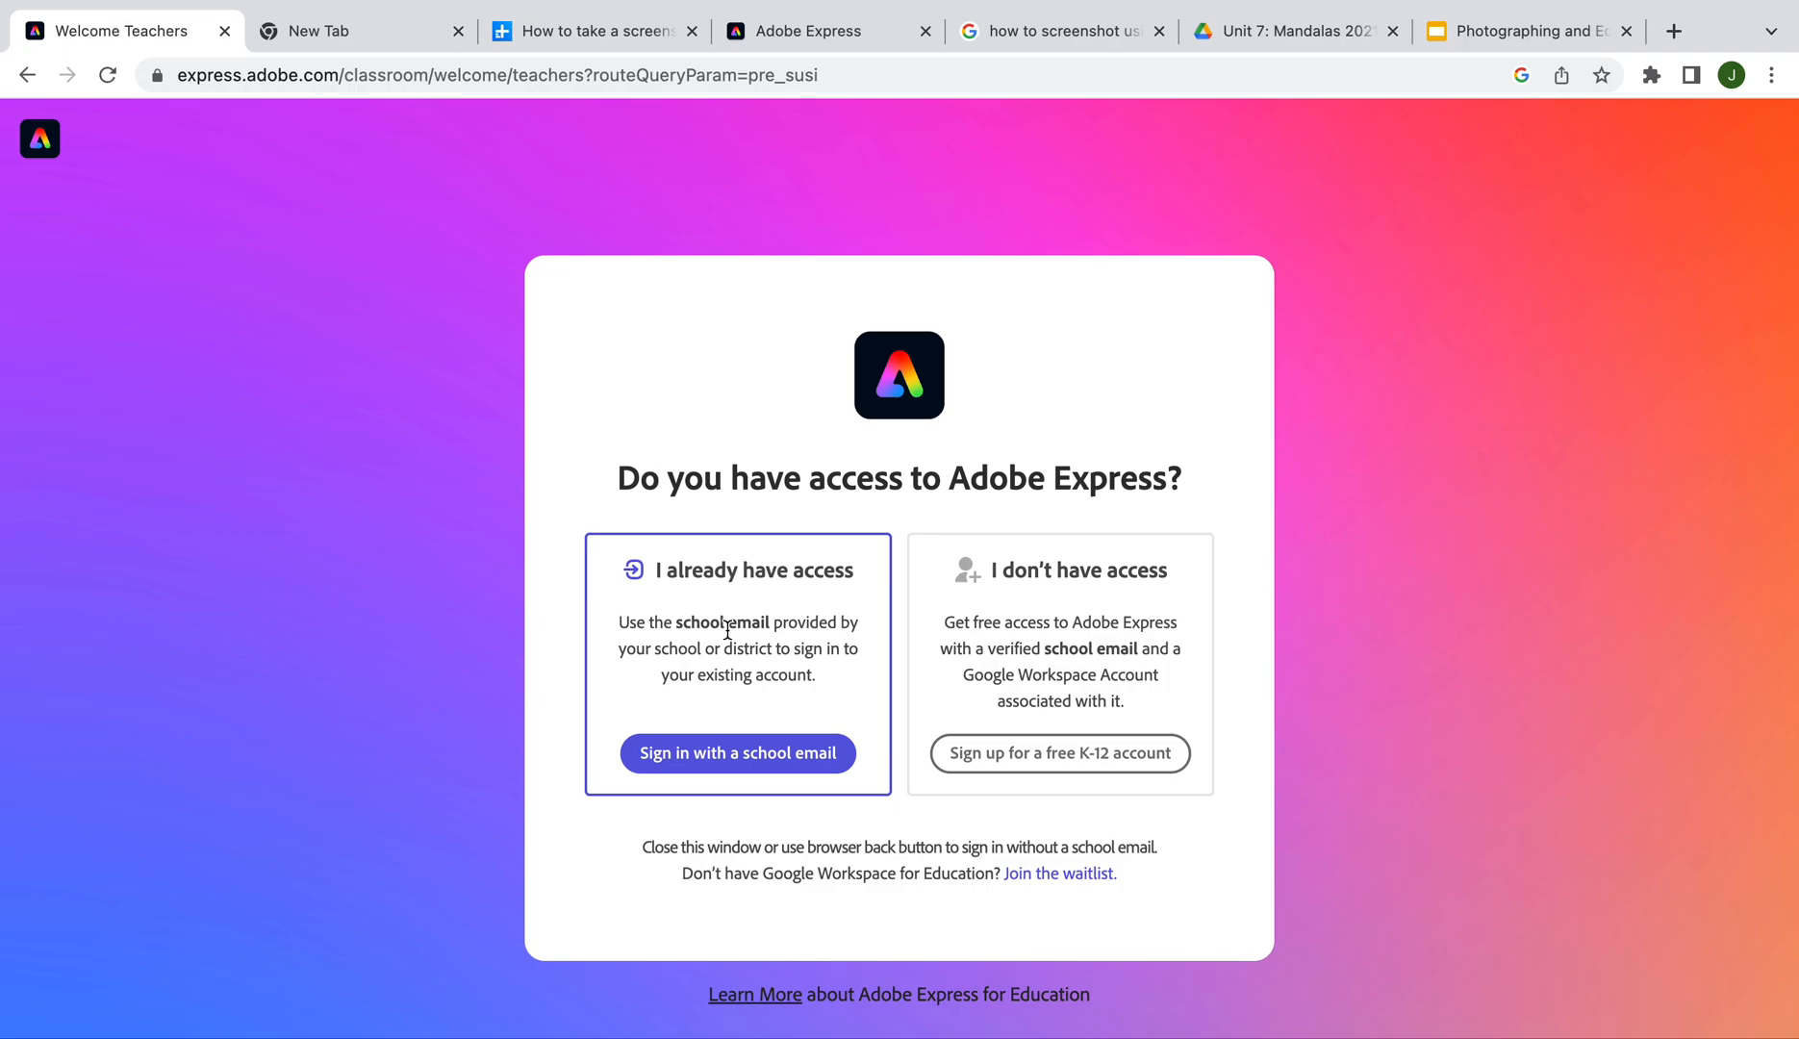
Sign in with the saved school email address and the account password
left_click(717, 758)
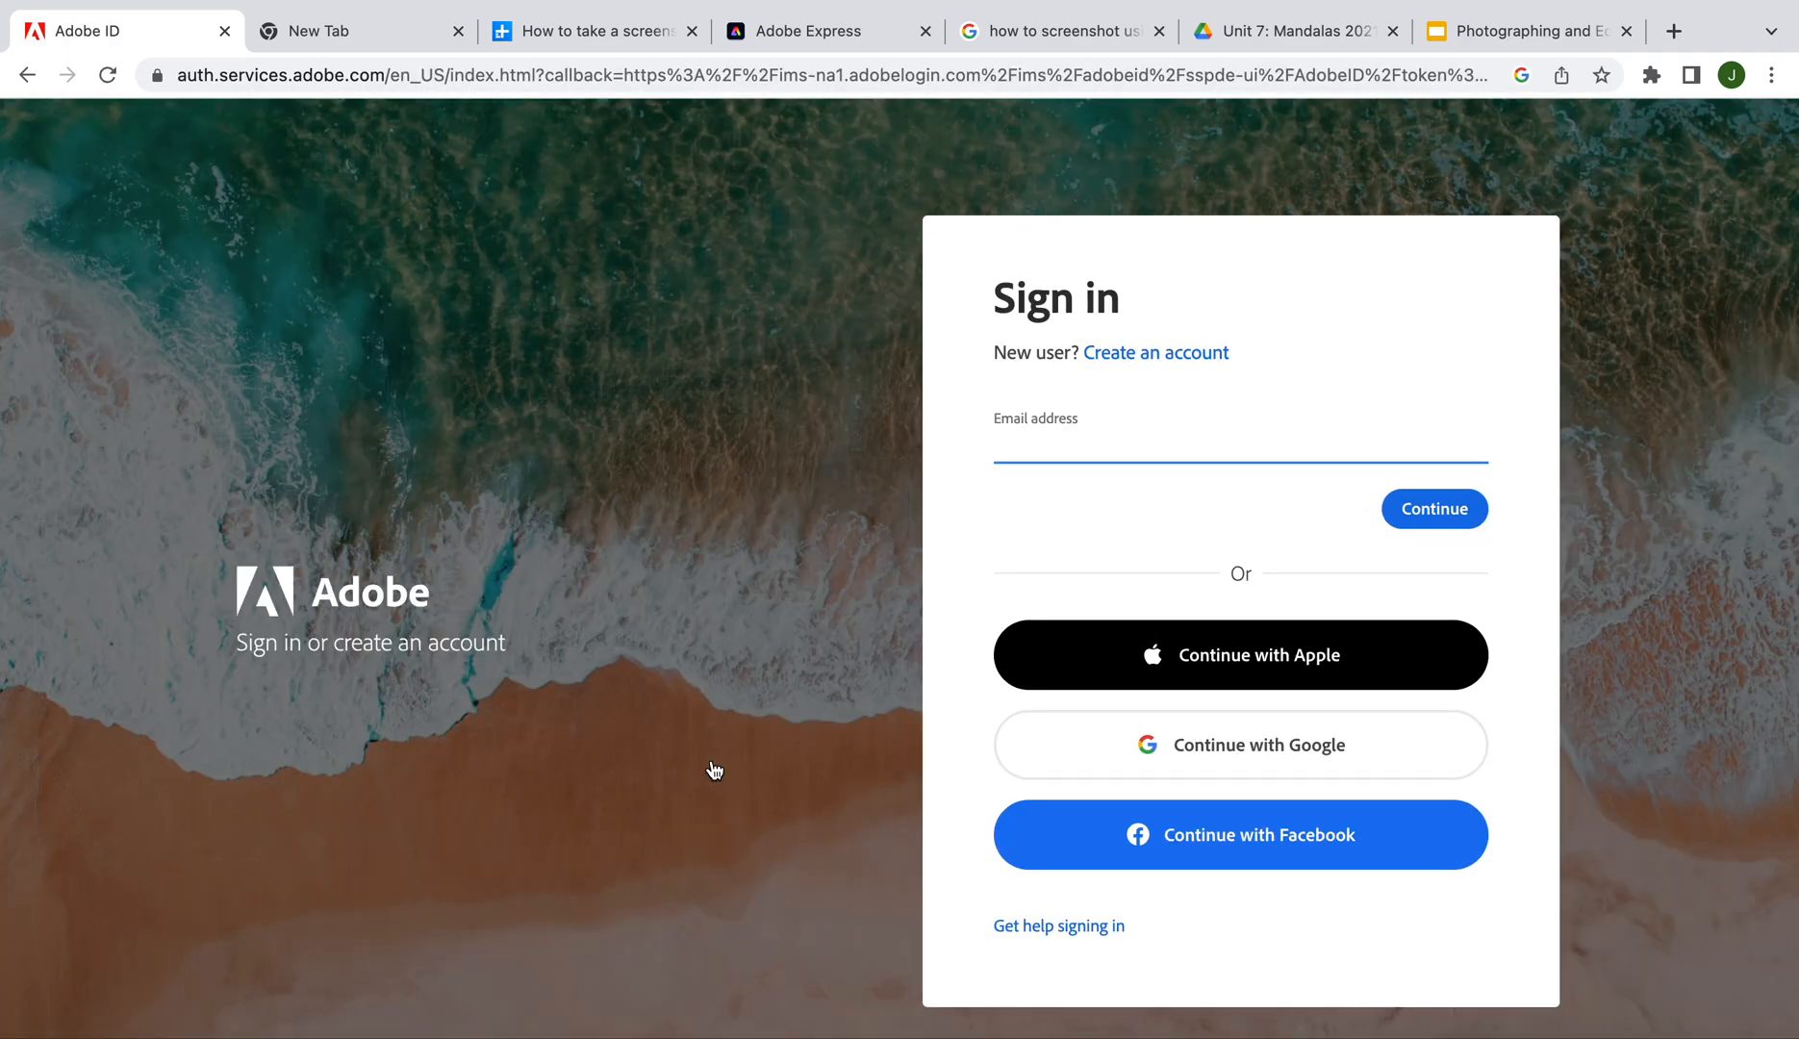
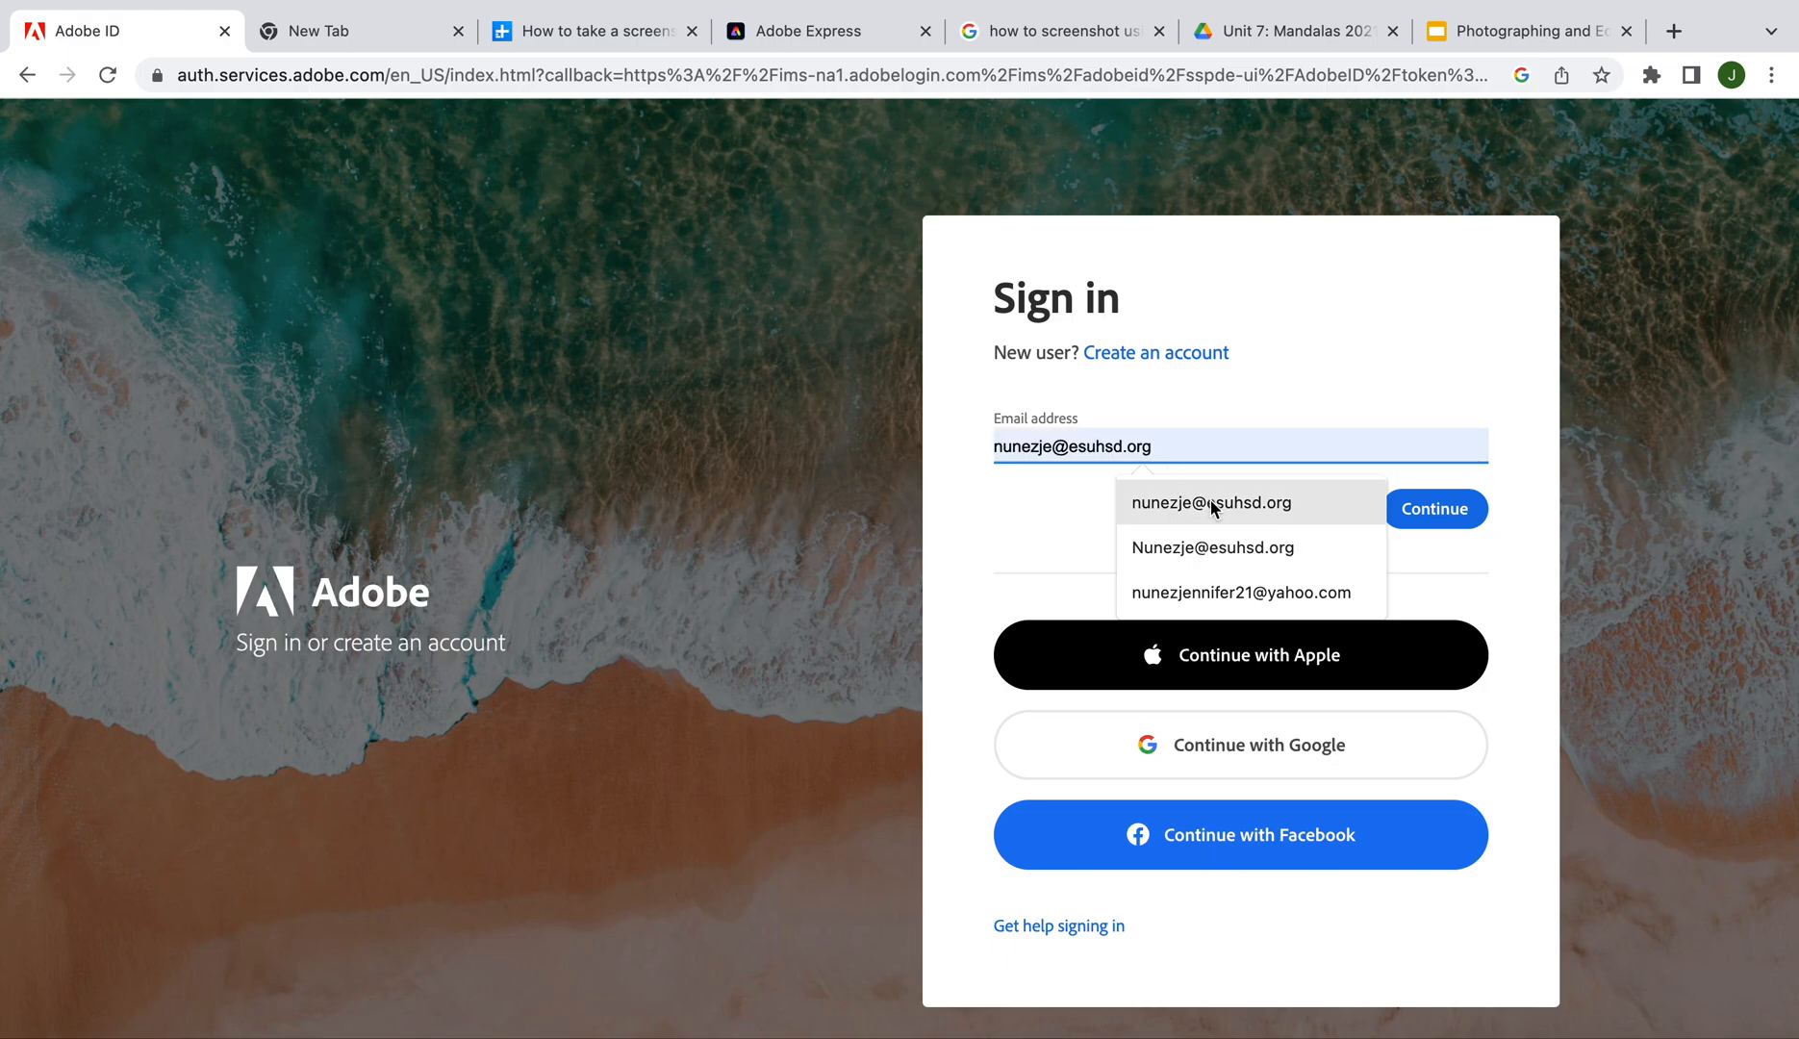
left_click(1210, 501)
left_click(1399, 506)
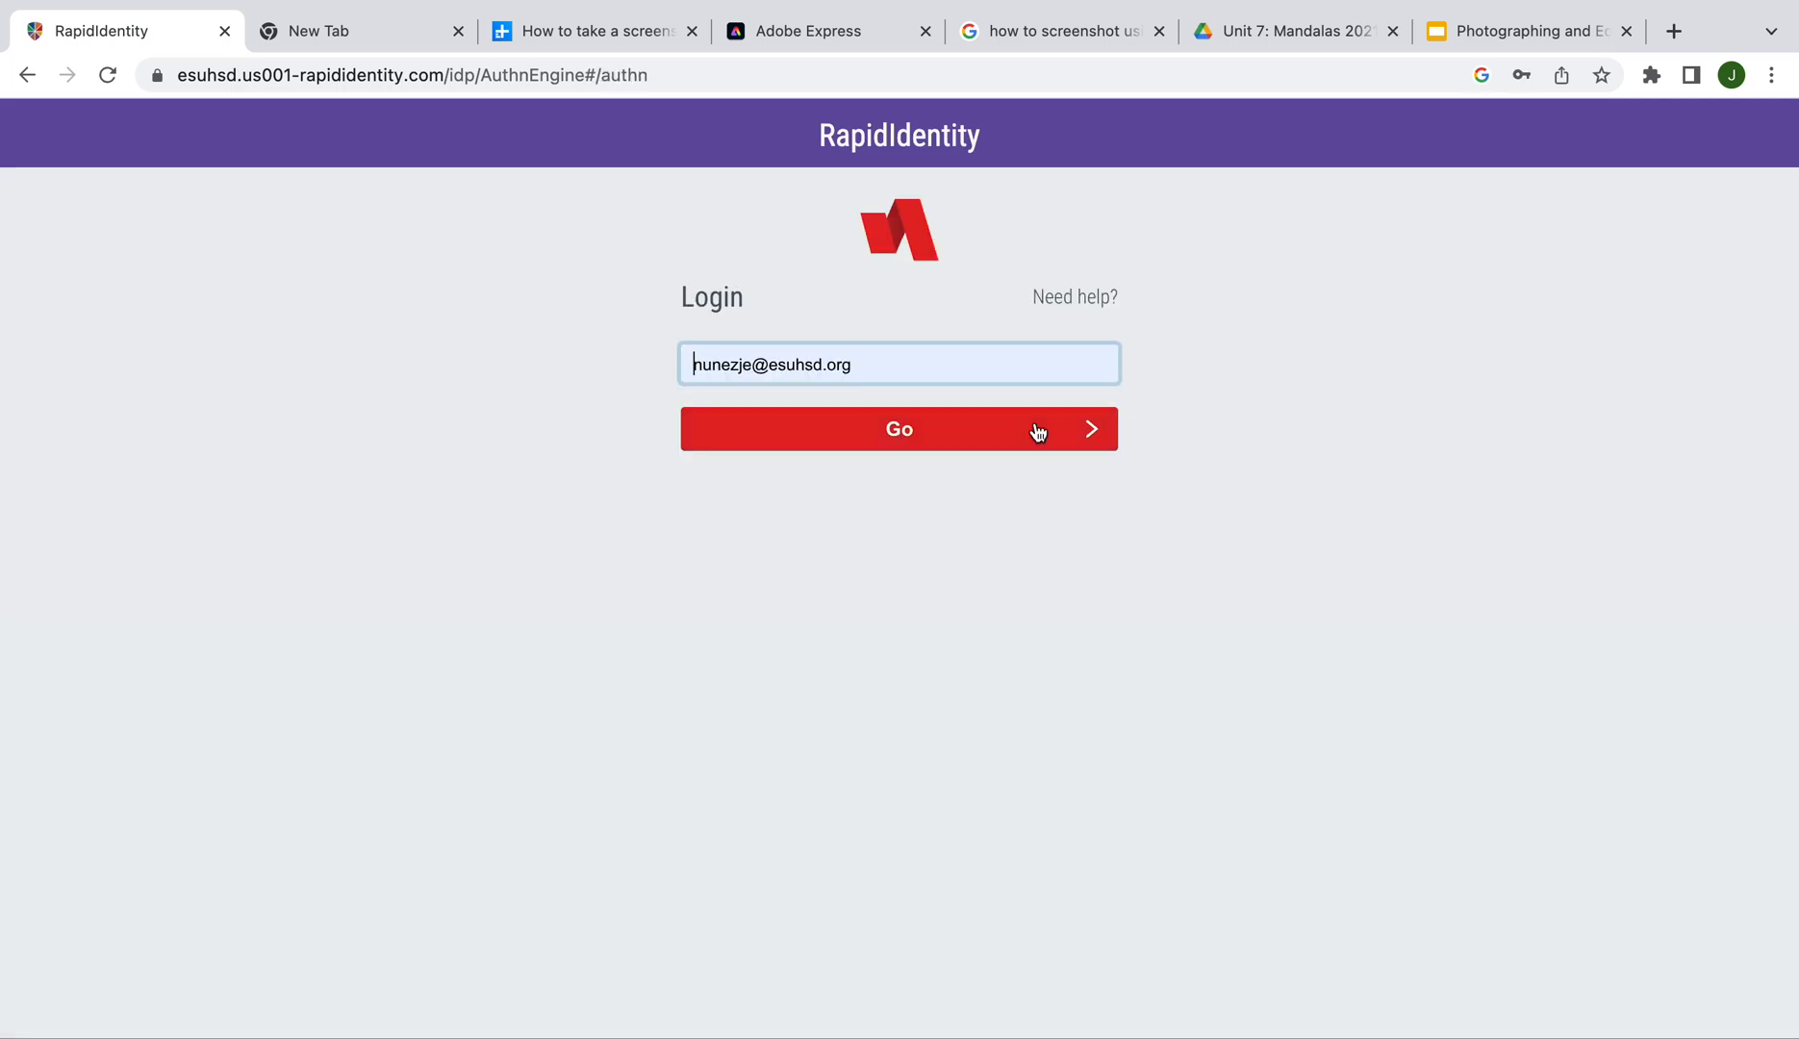
left_click(964, 430)
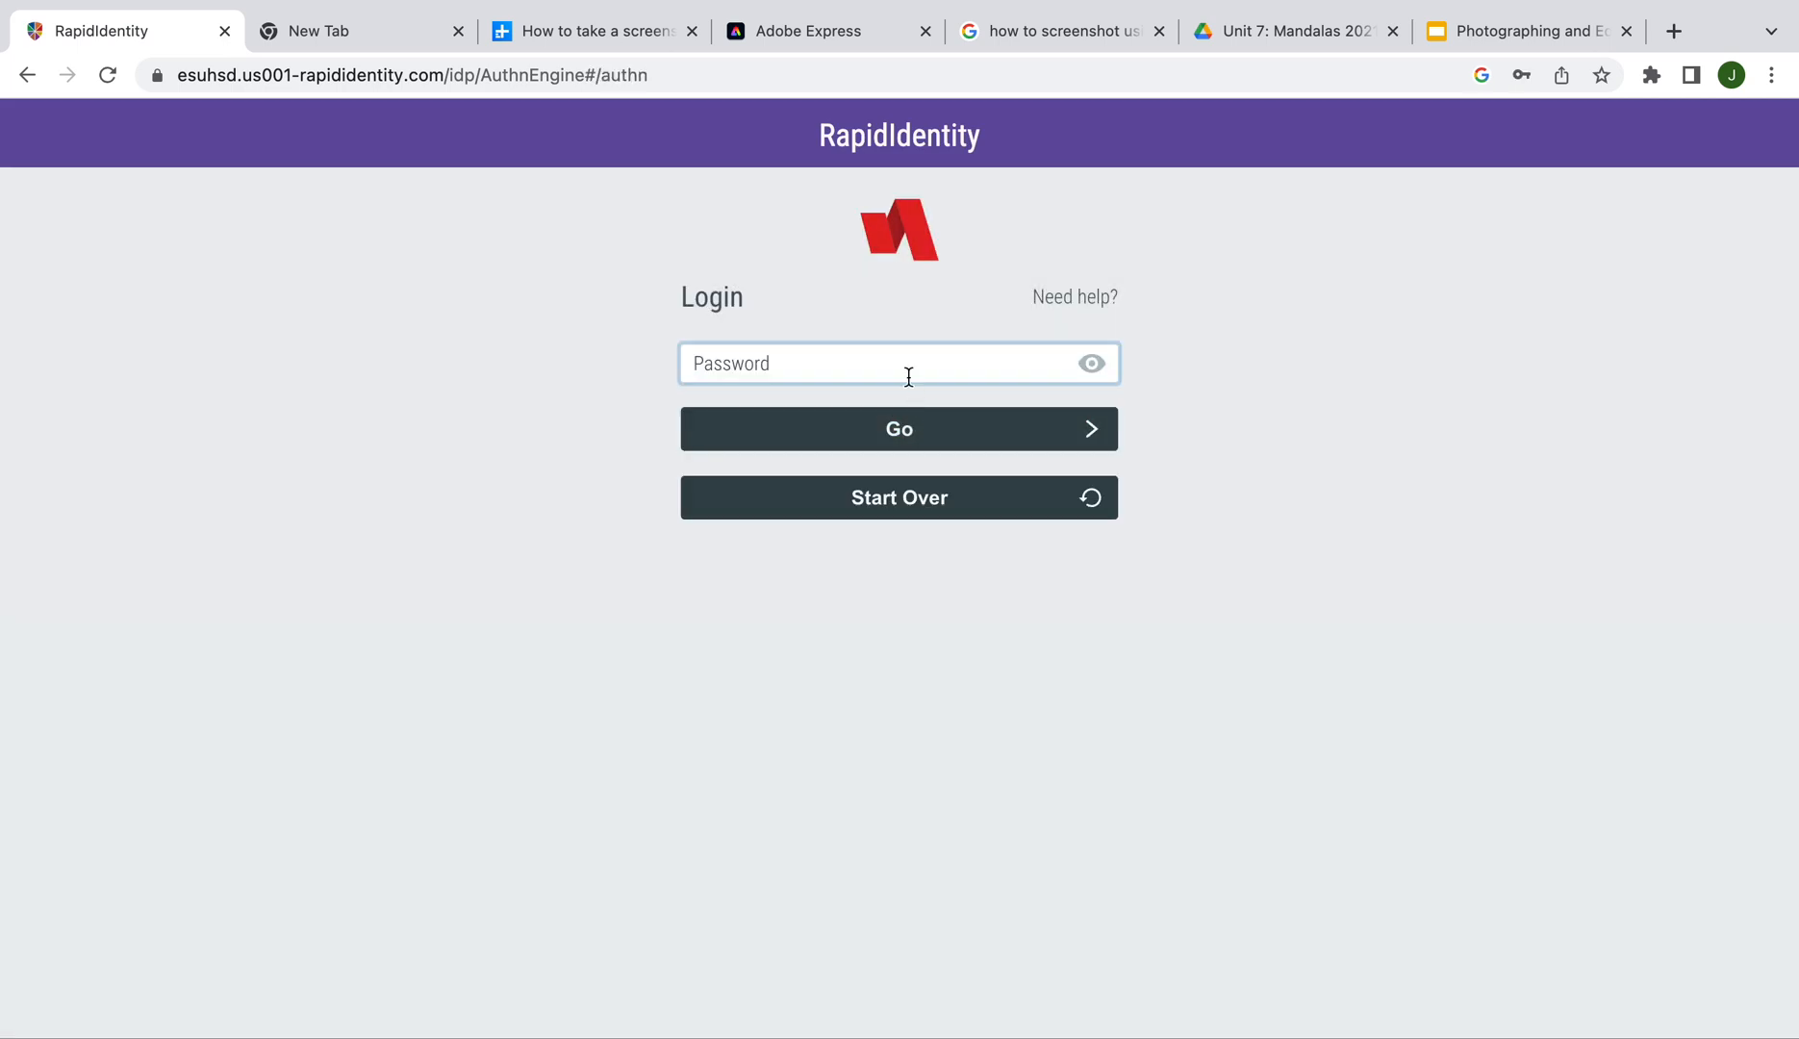
type("••")
left_click(916, 432)
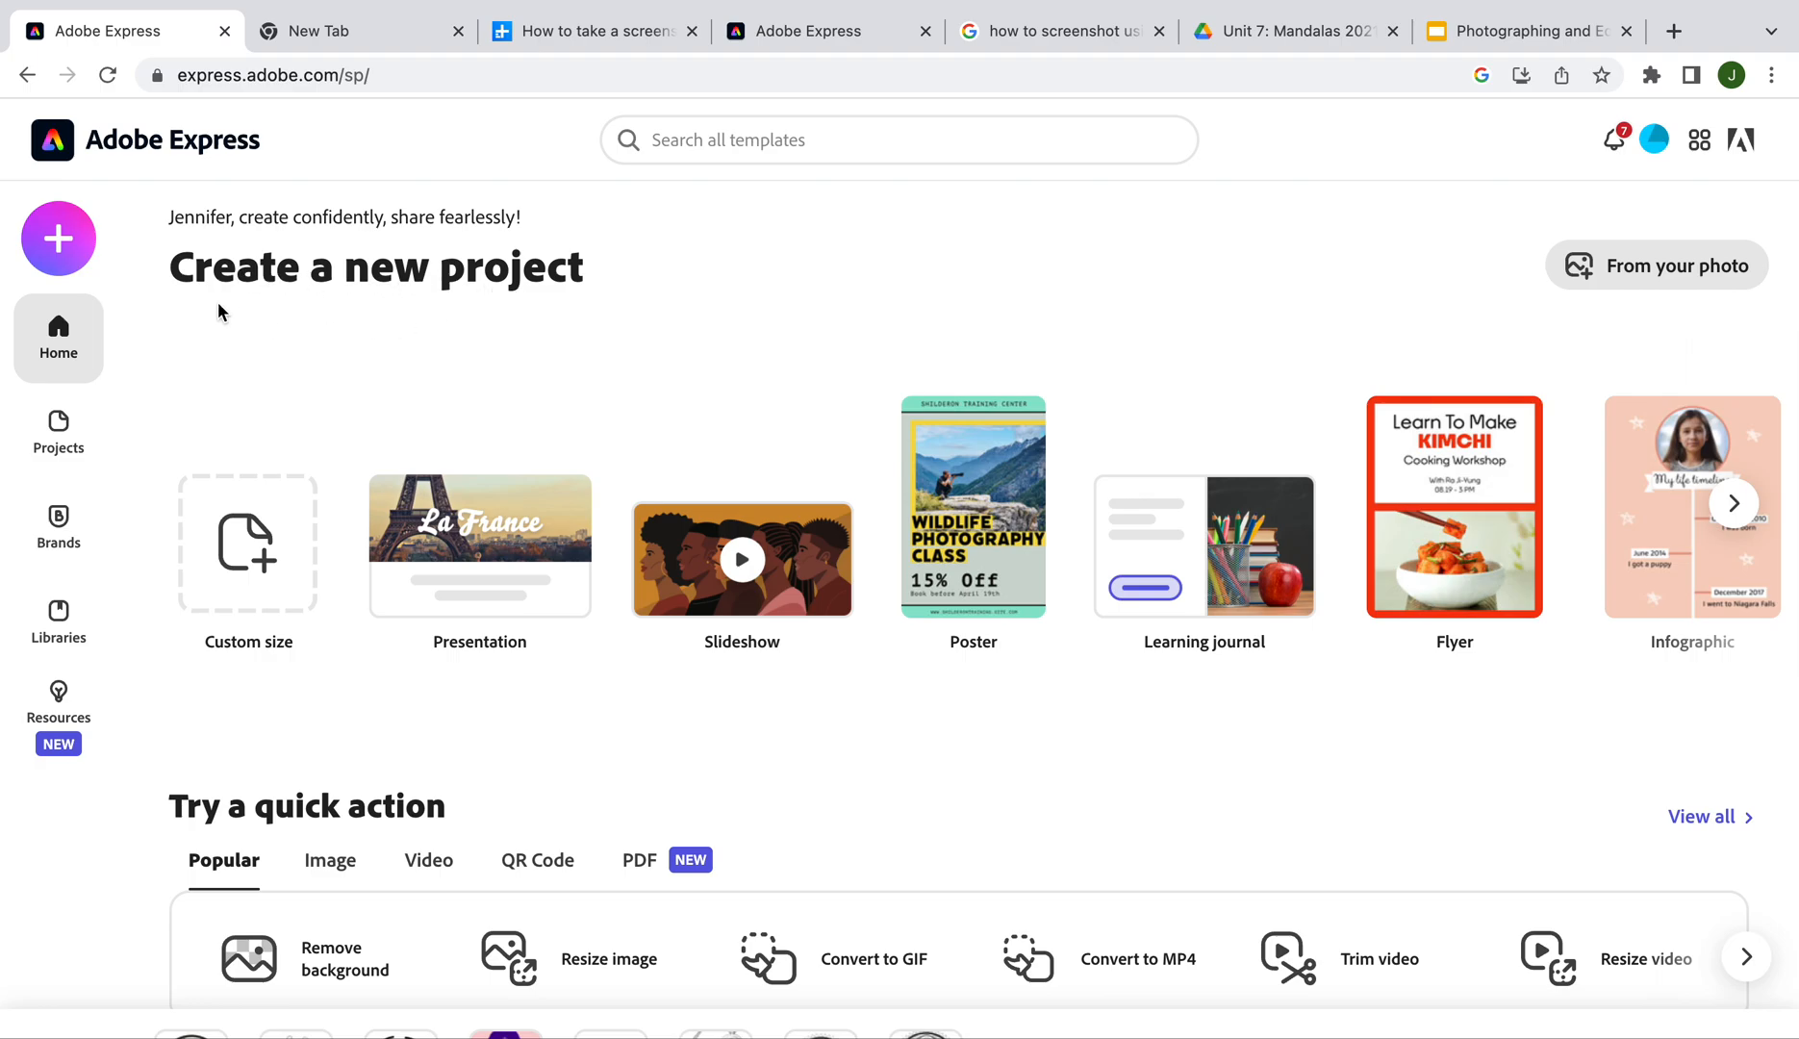
Start a custom-size graphic, browse Print, Social Post and Popular sizes, and create a Square 1:1 design
left_click(60, 242)
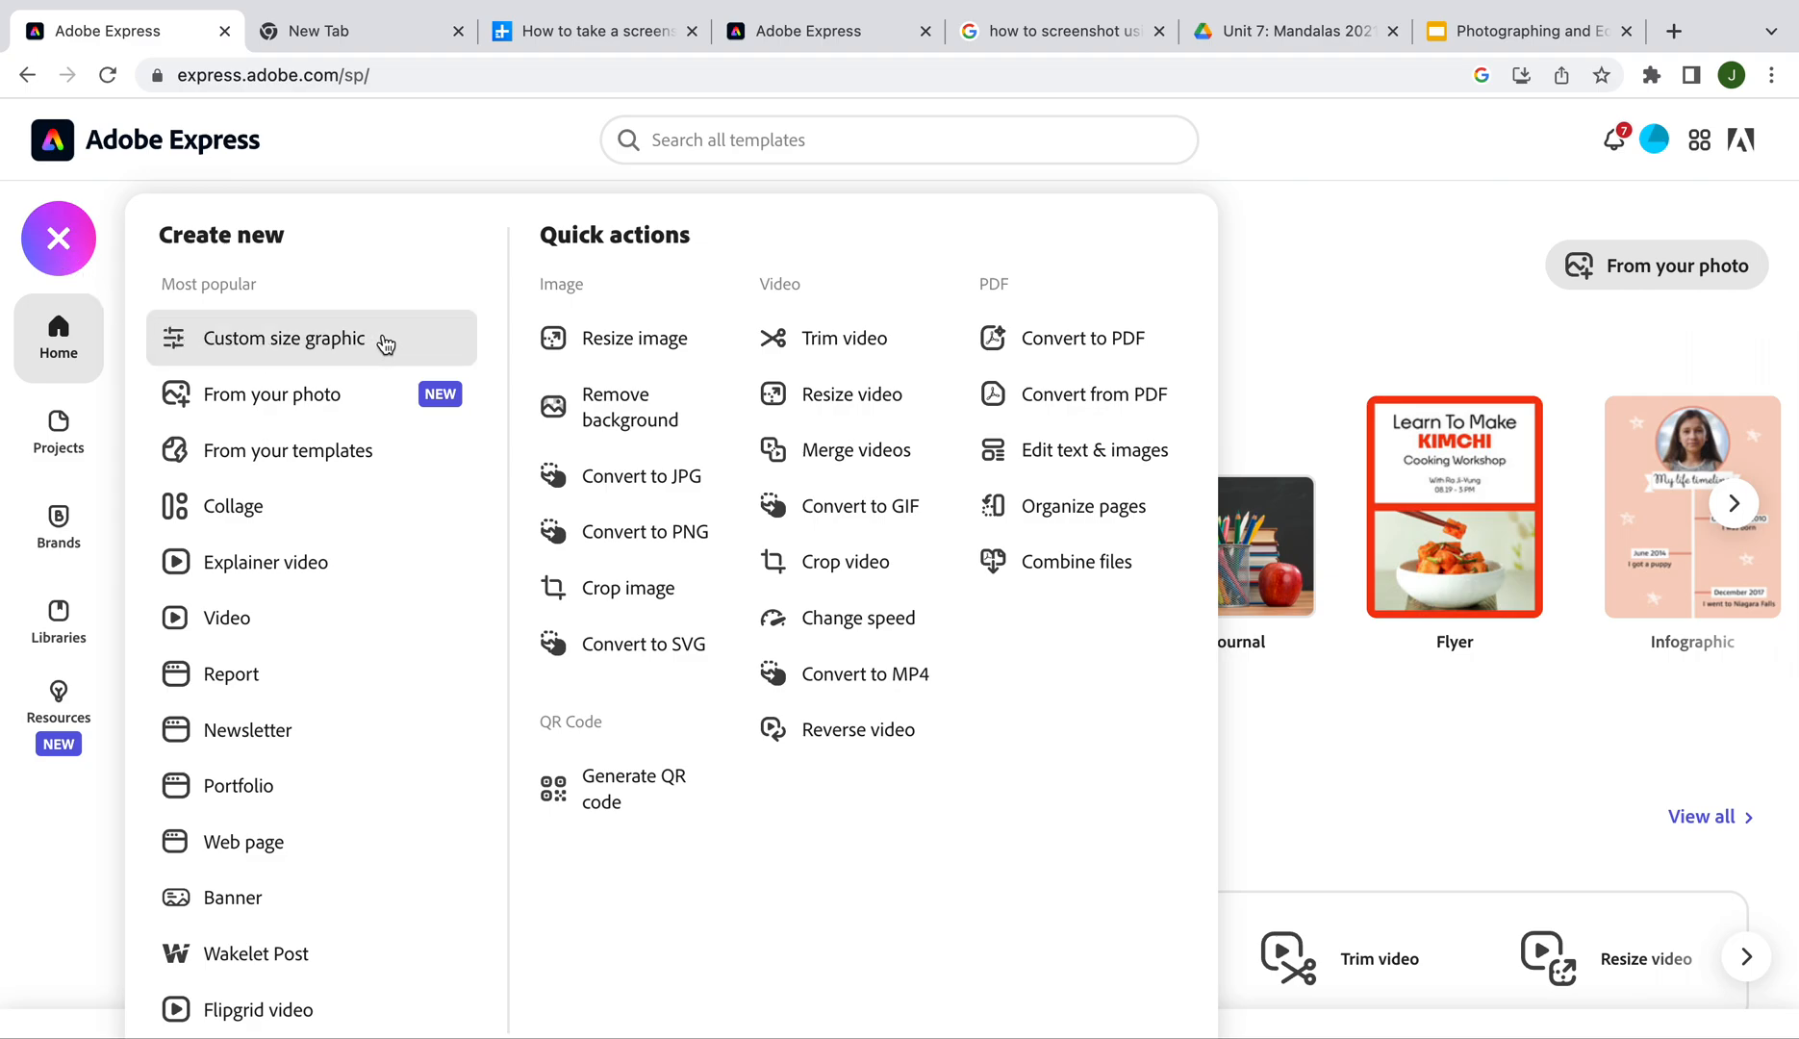
left_click(329, 343)
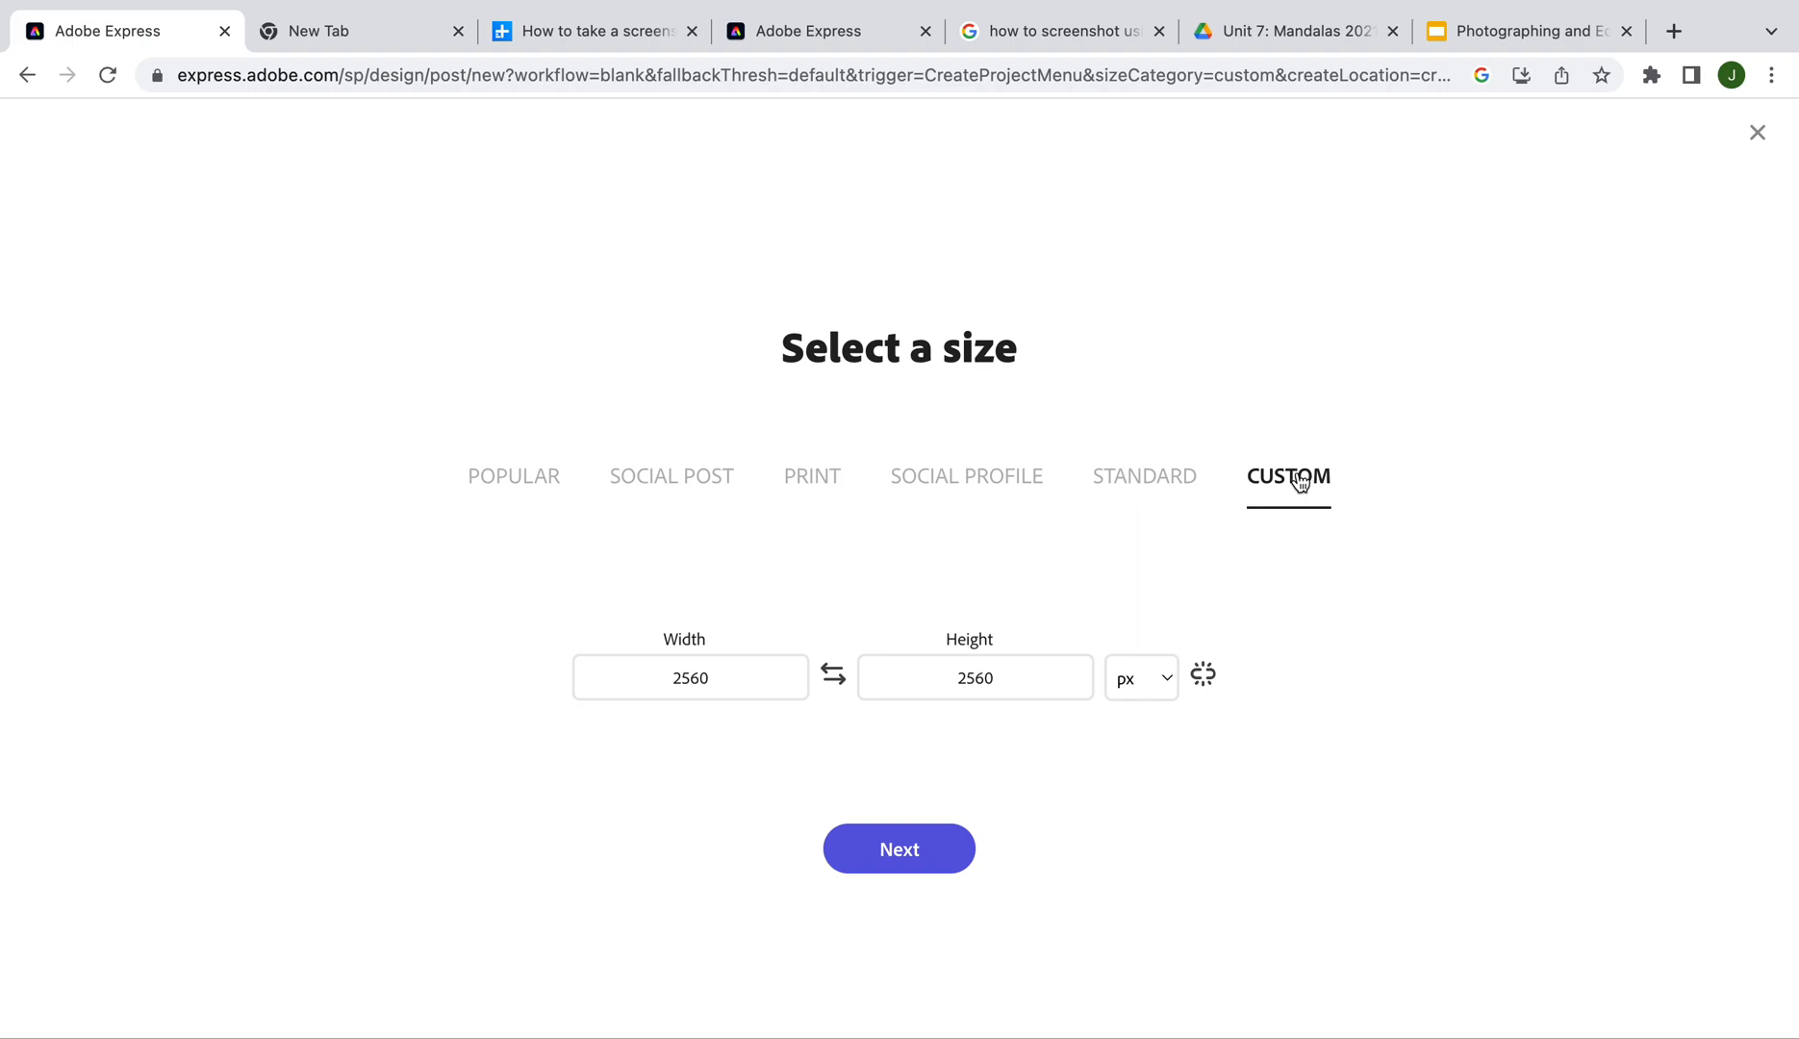
left_click(818, 483)
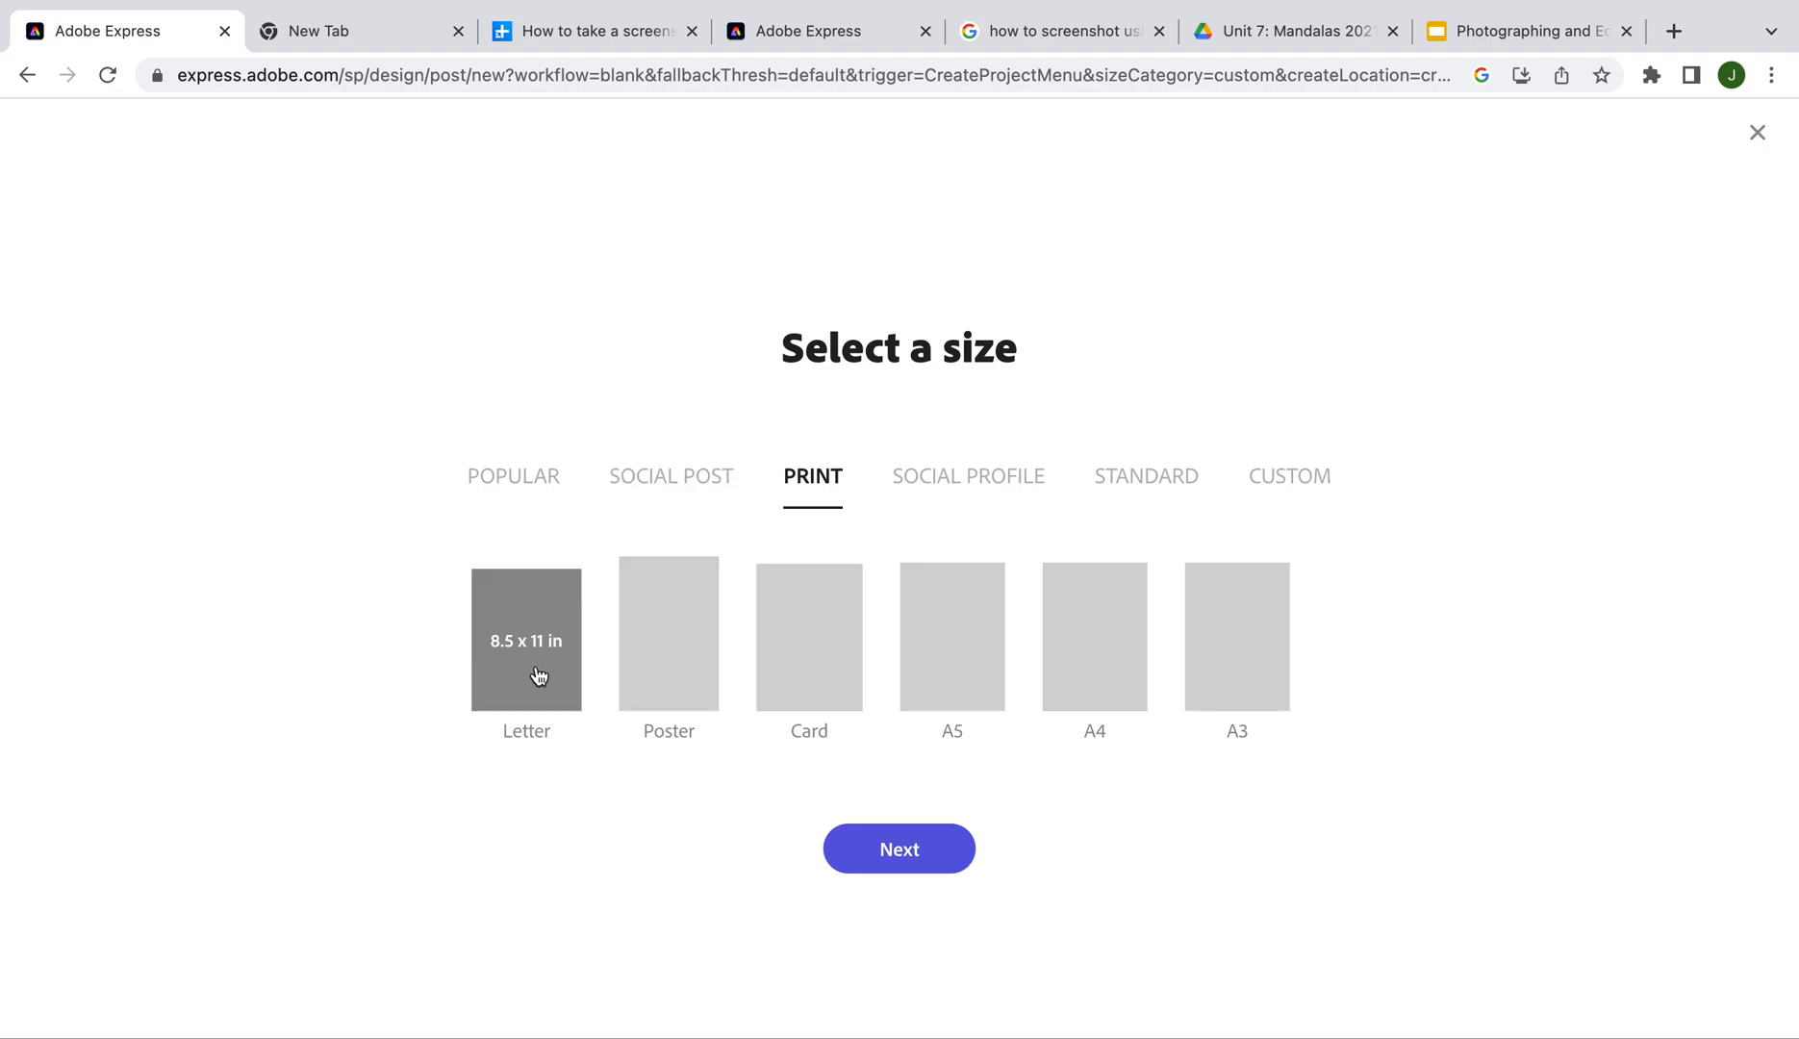
left_click(692, 478)
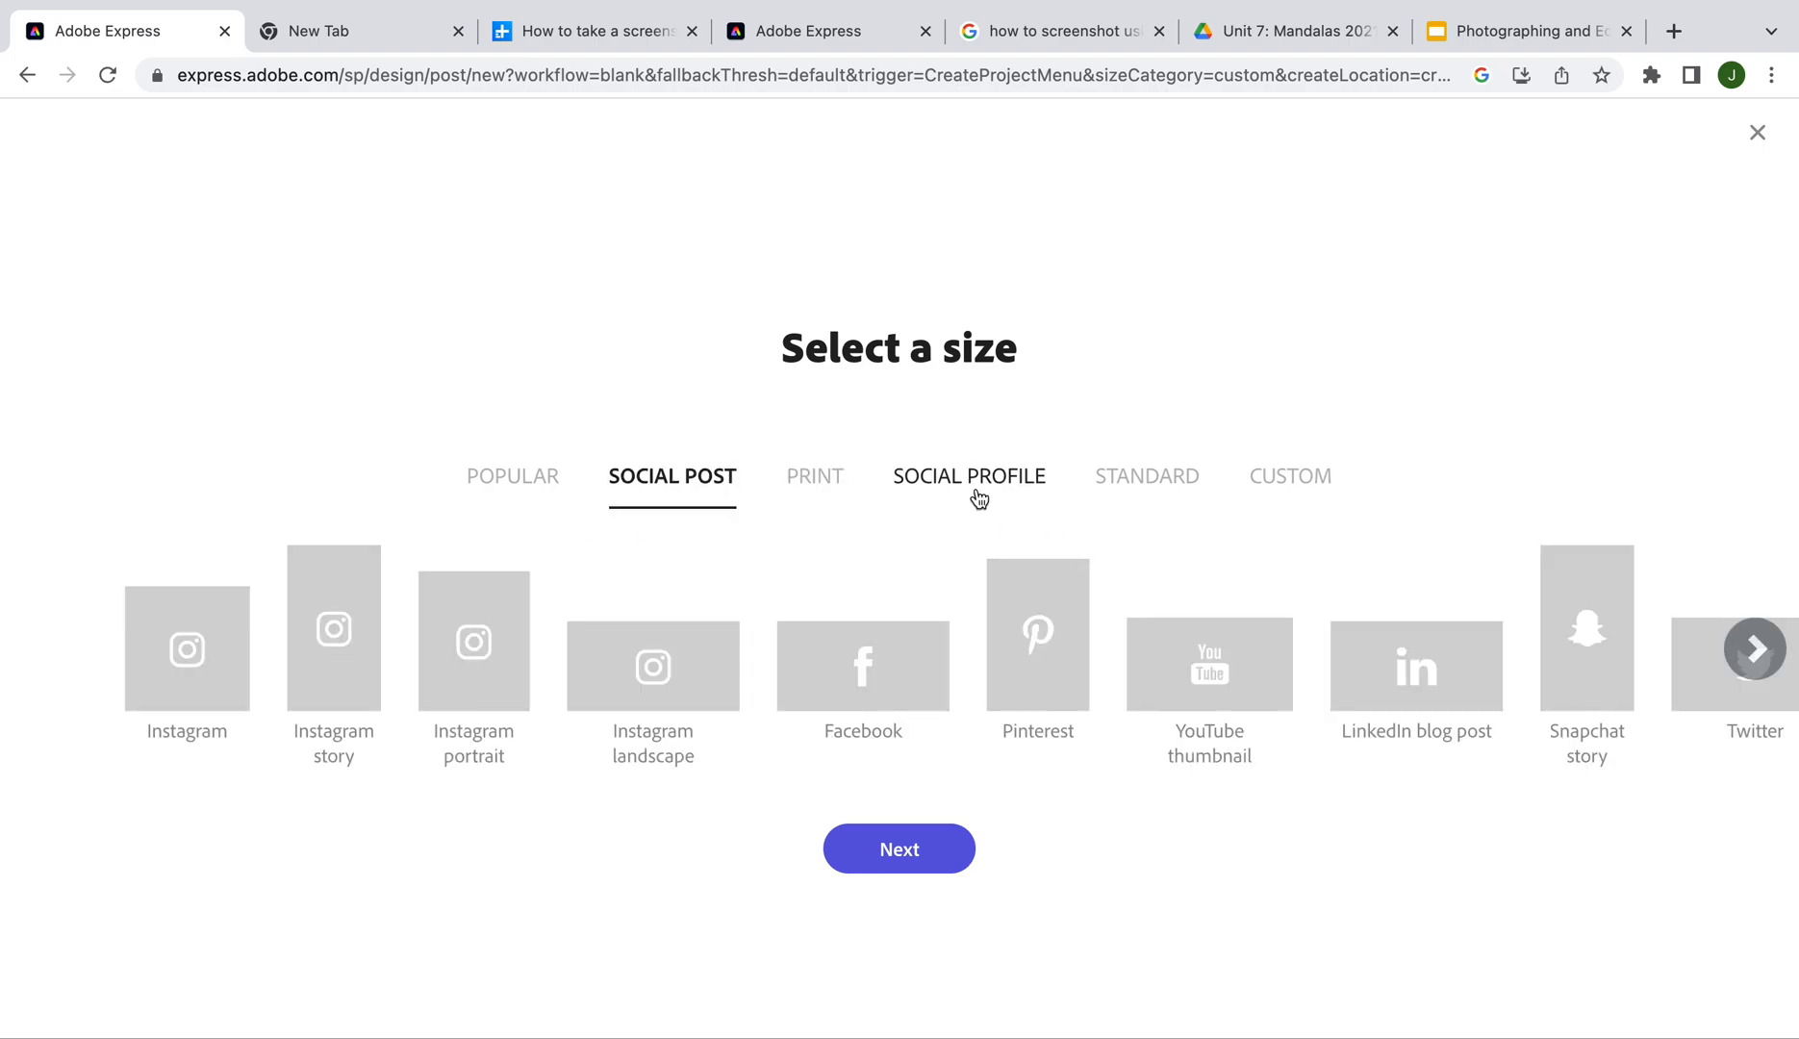
left_click(514, 492)
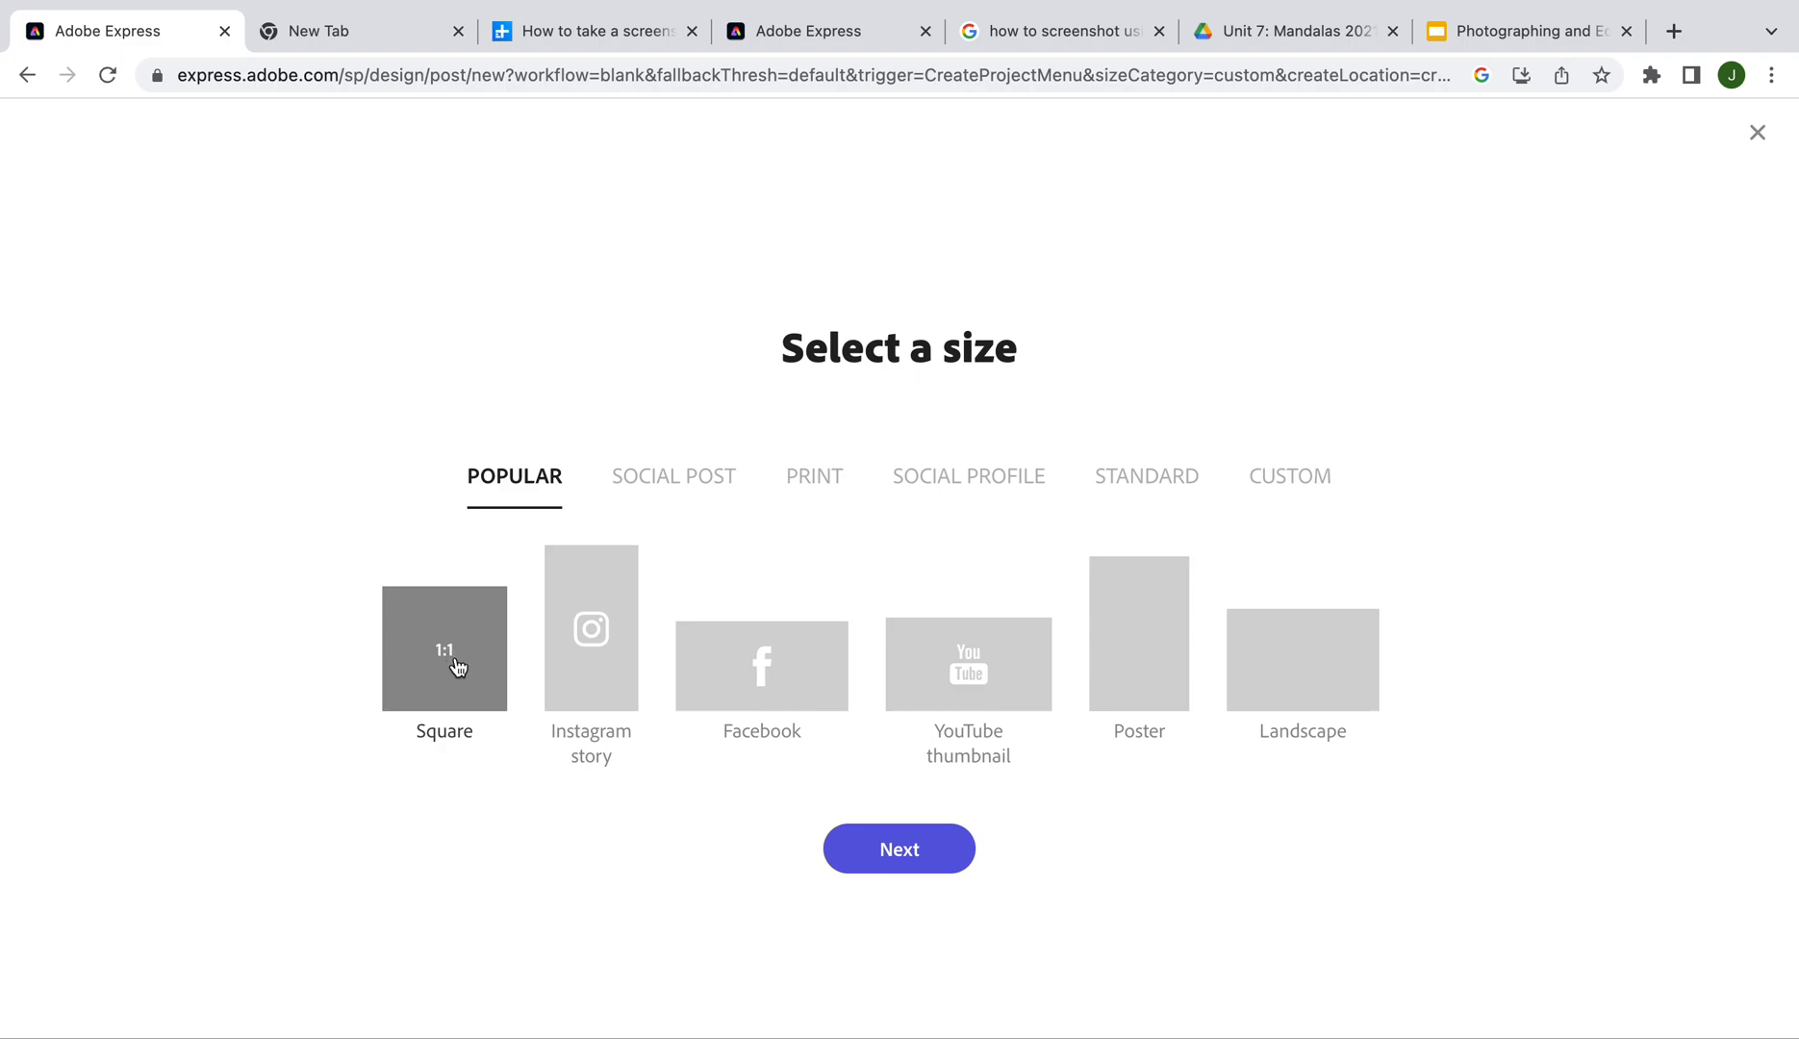
left_click(894, 859)
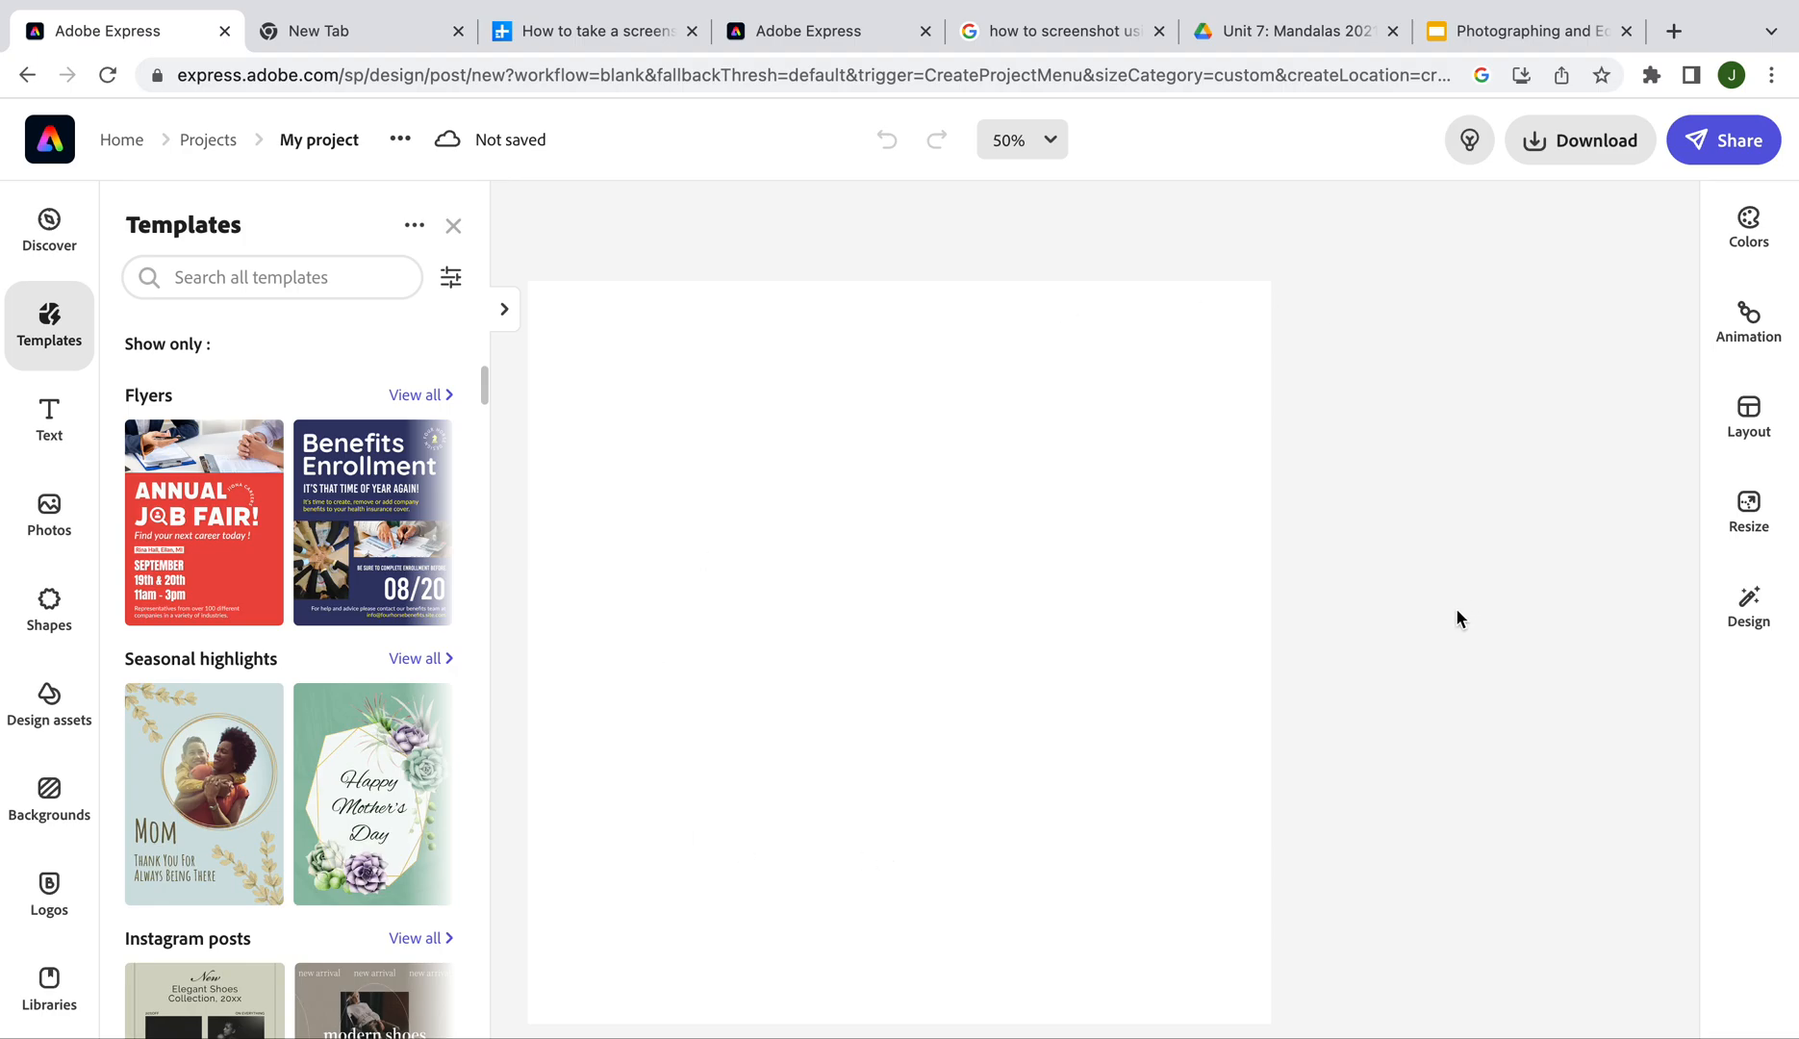
Close the Templates panel and rename the project to '23 Mandala Final Project'
left_click(454, 227)
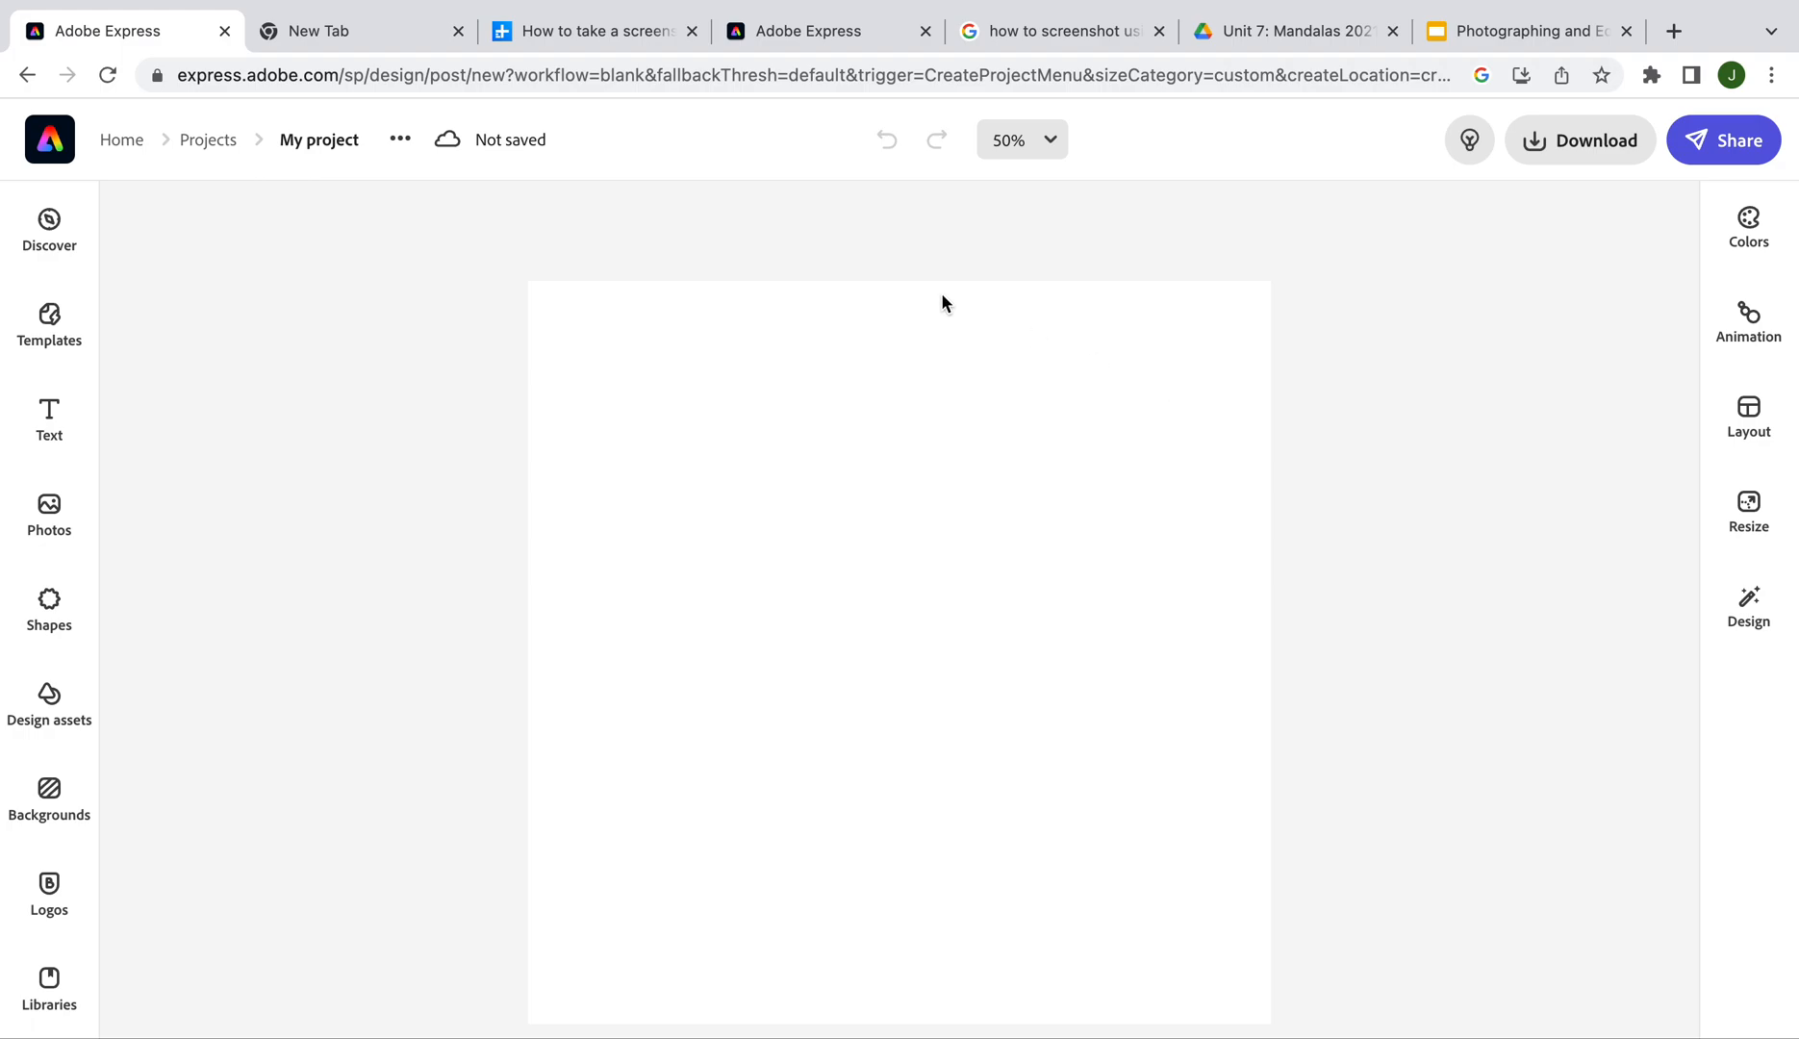
left_click(312, 141)
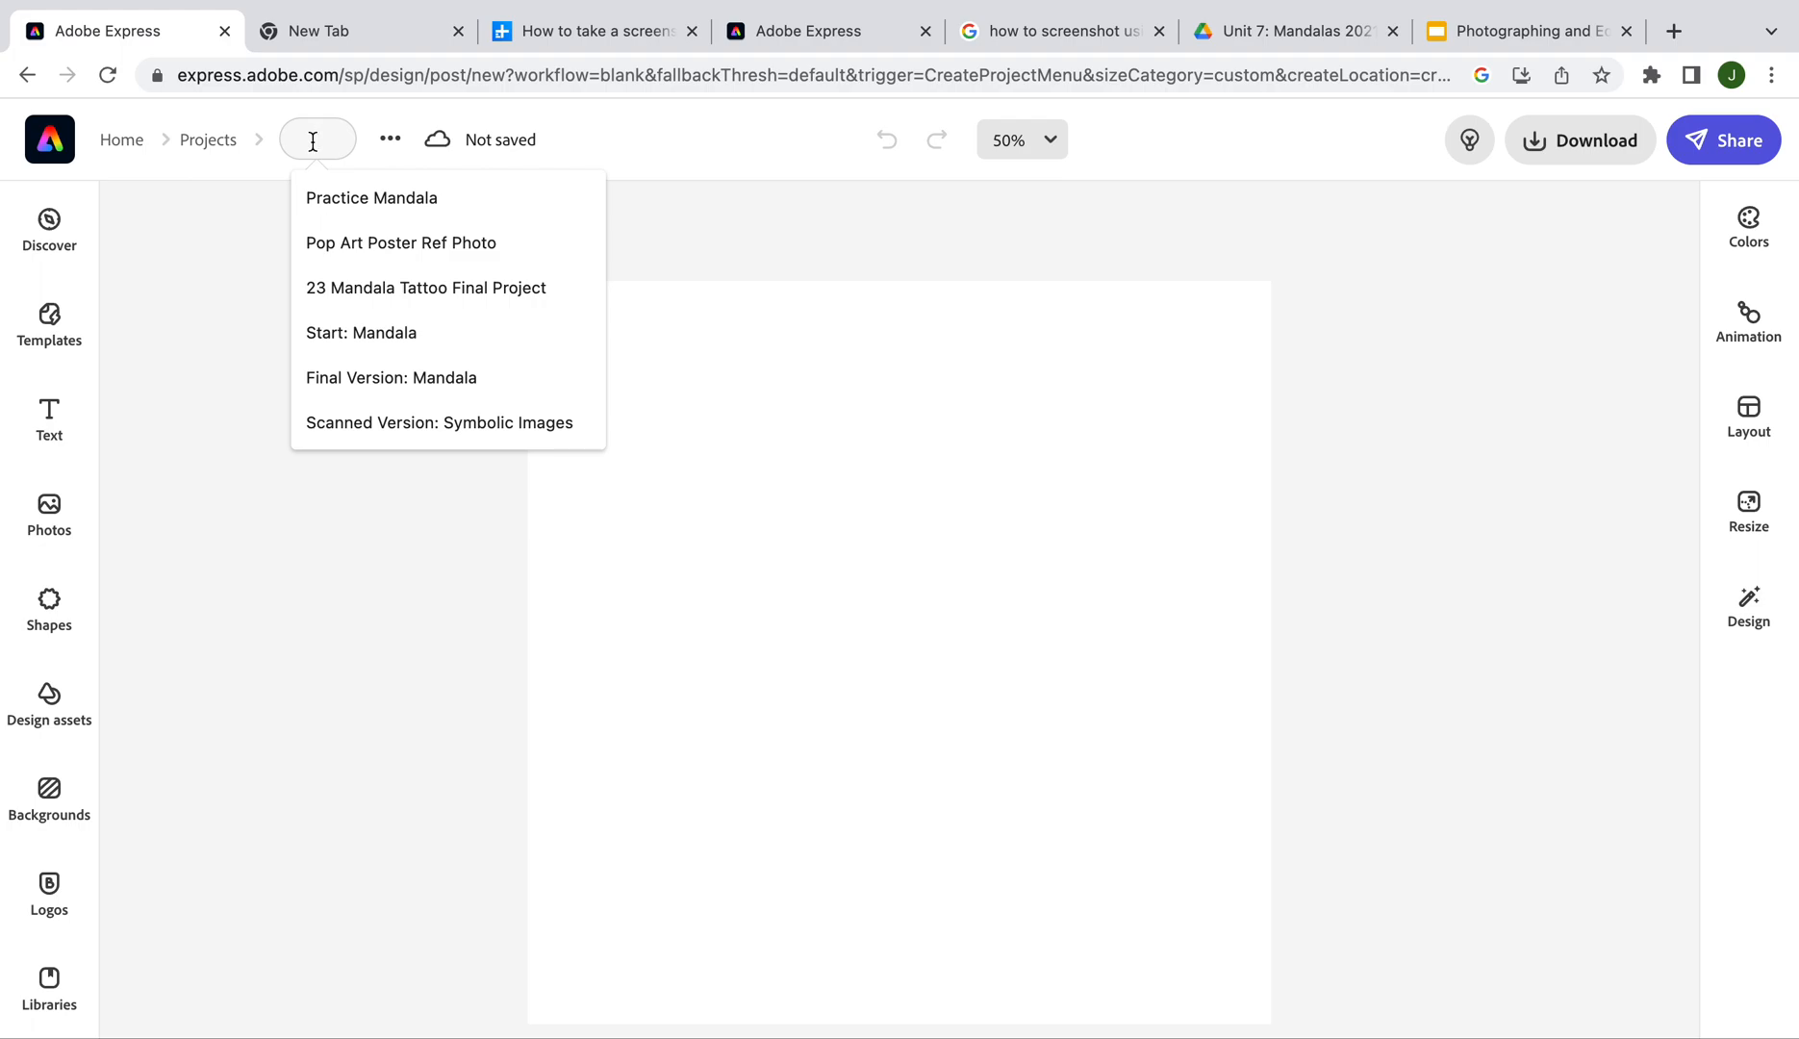
type("23 M")
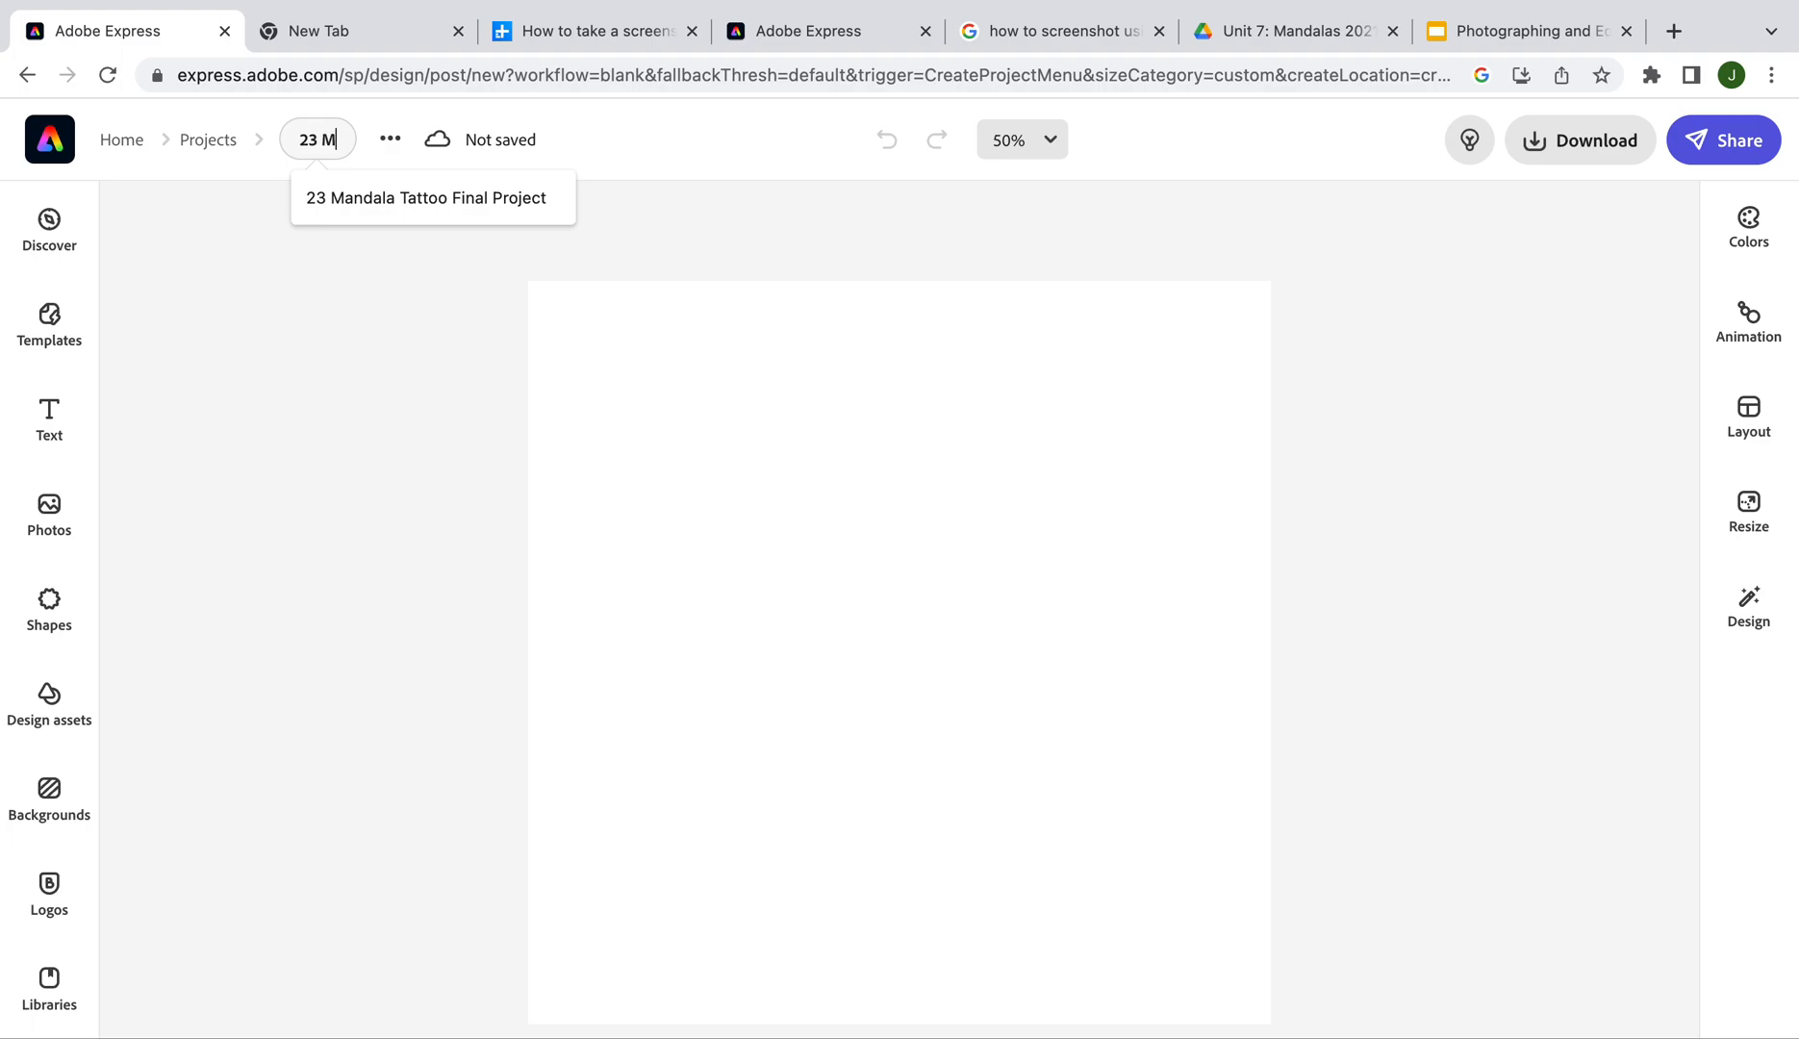
type("andala Fina")
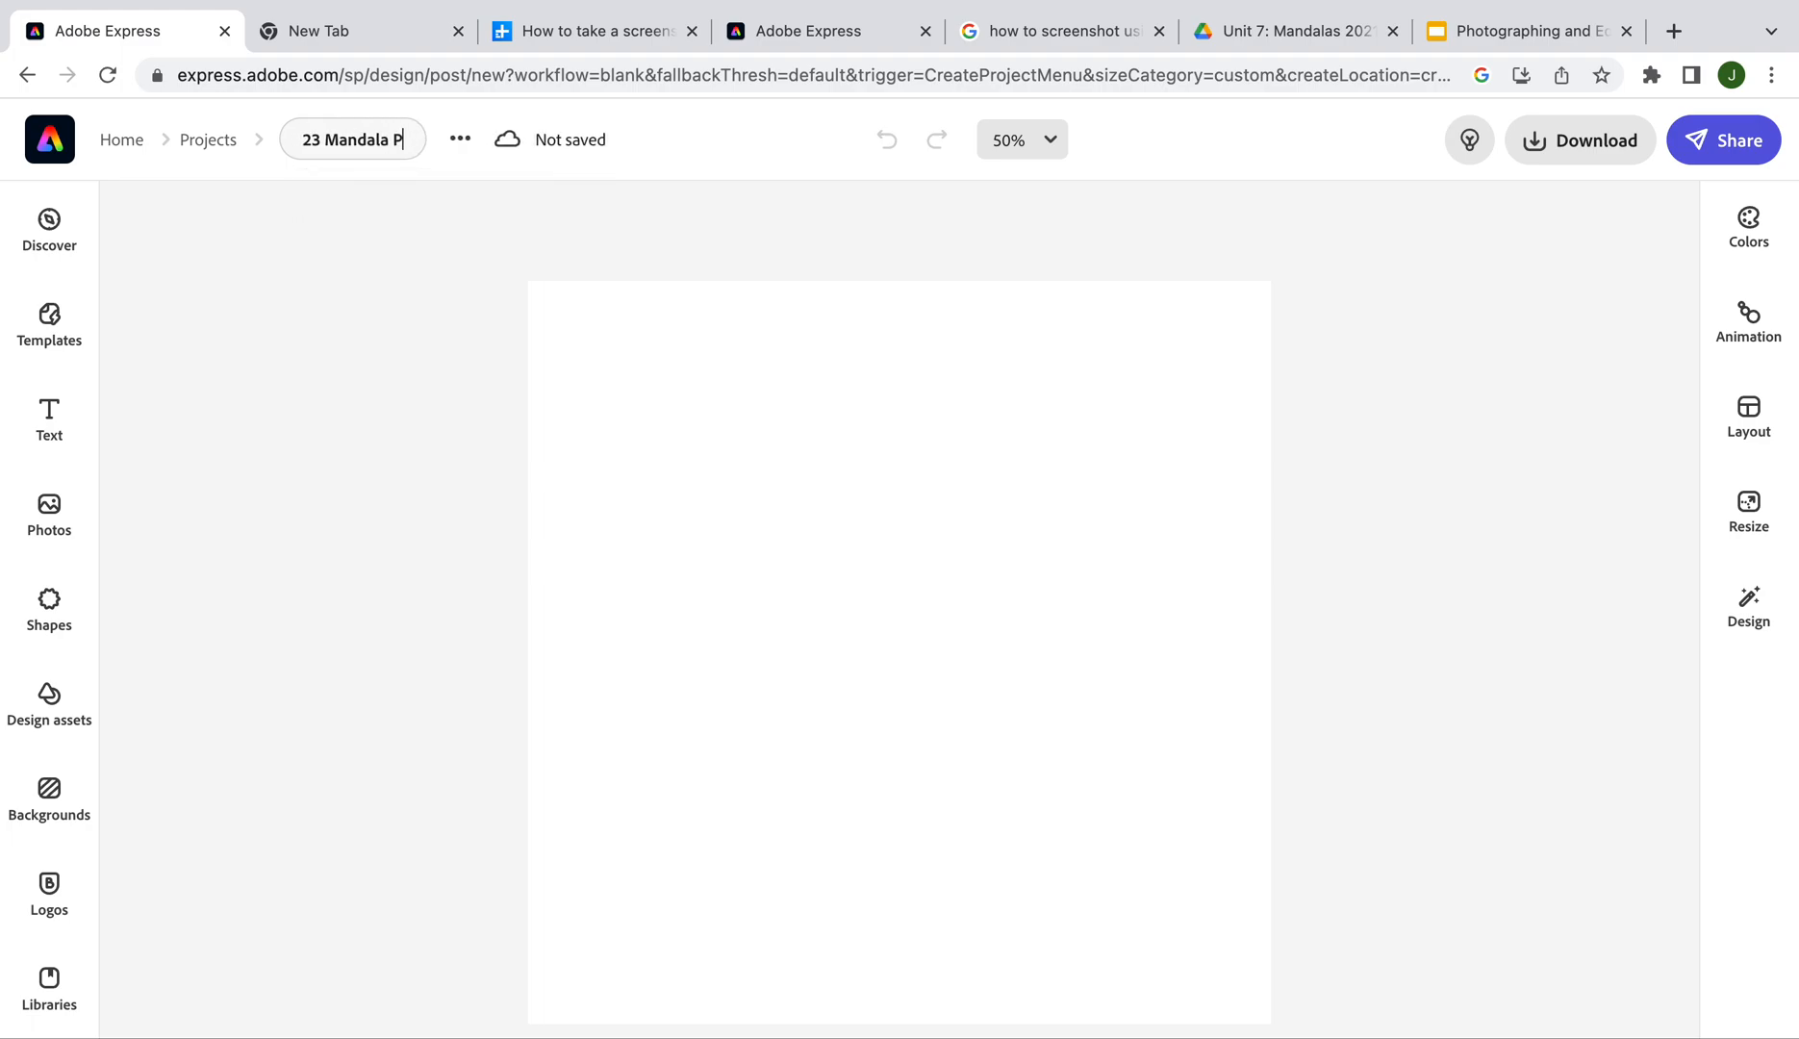
type("l")
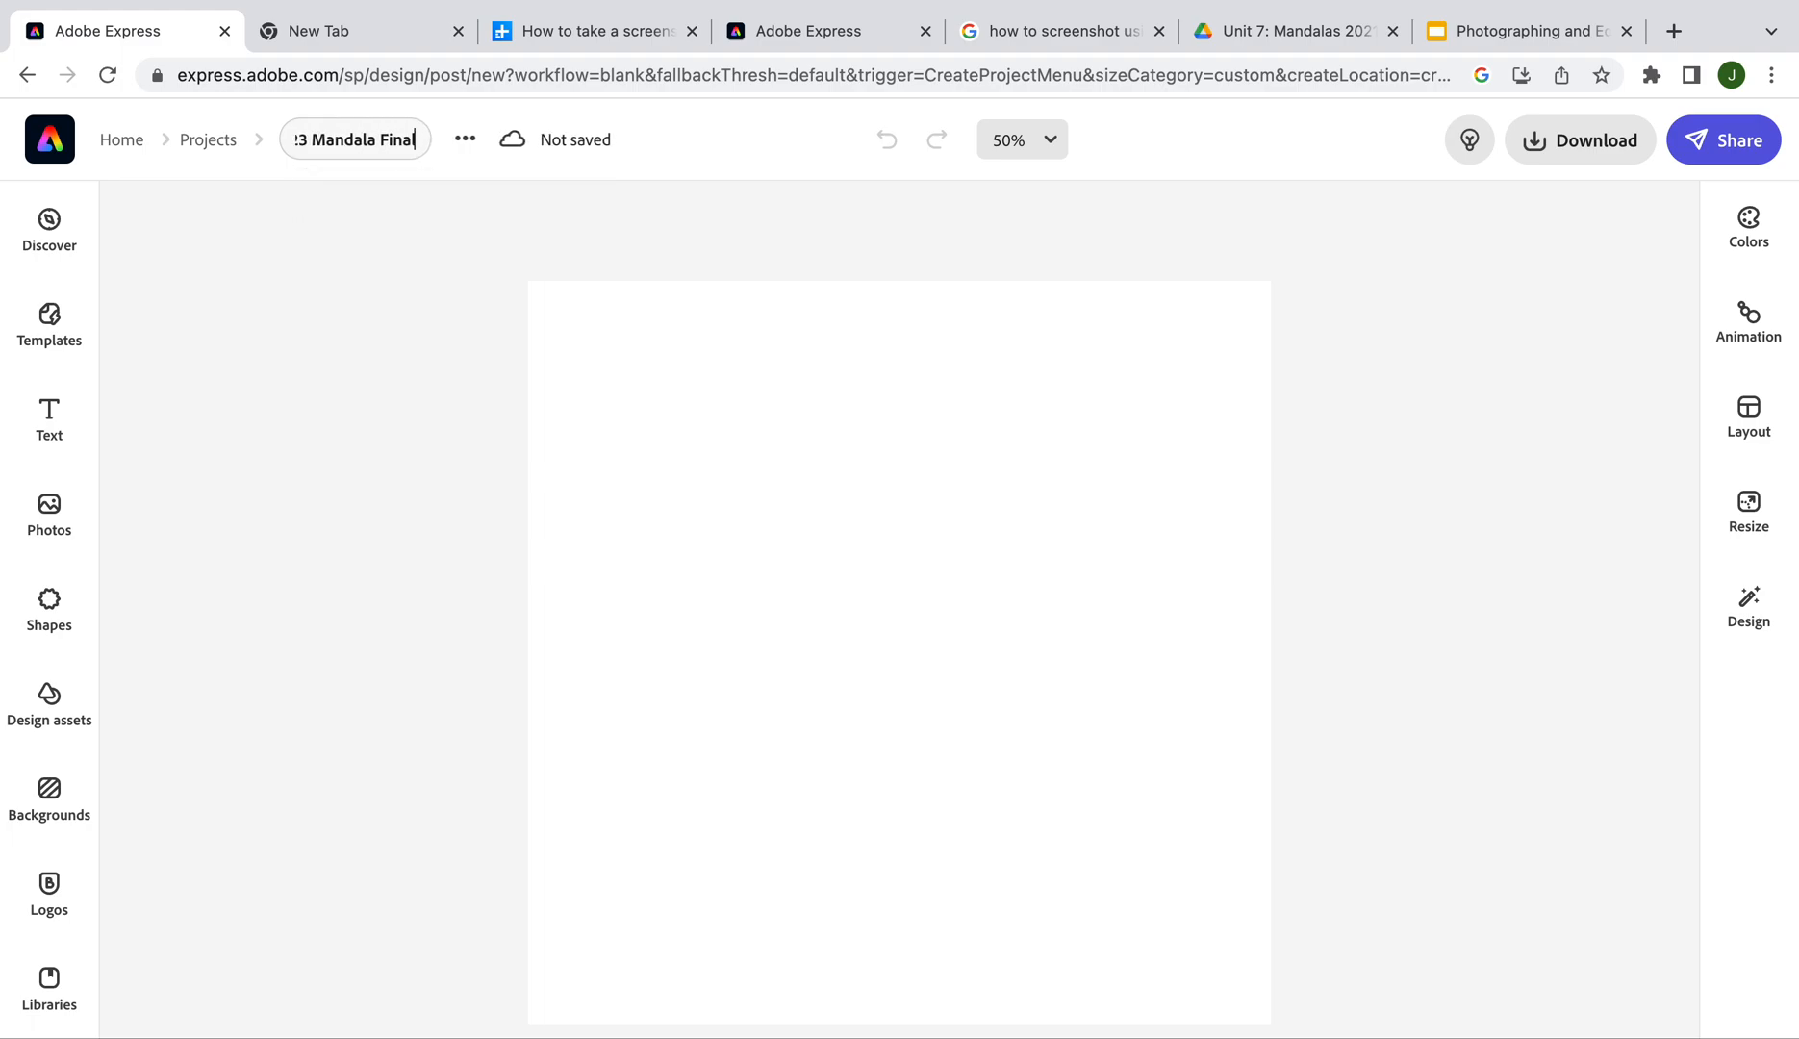
type(" Project")
key("Return")
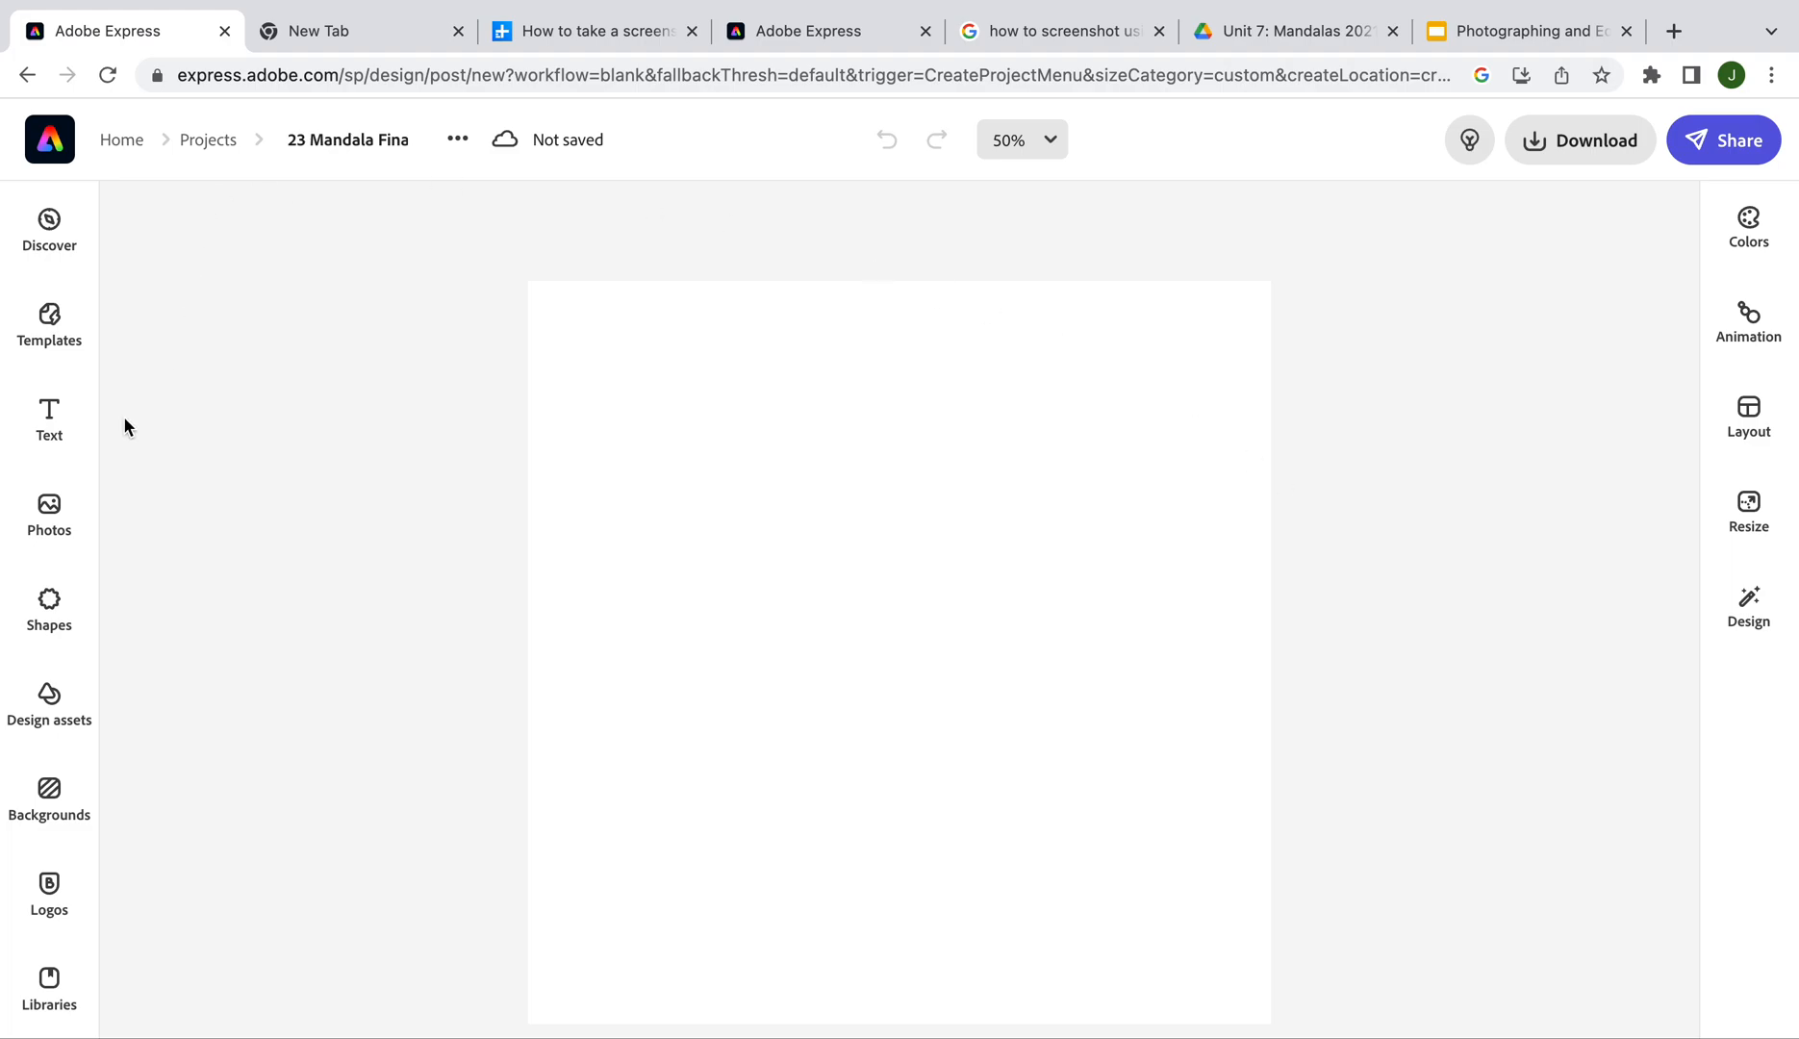
Search the Shapes library for 'circle'
left_click(55, 621)
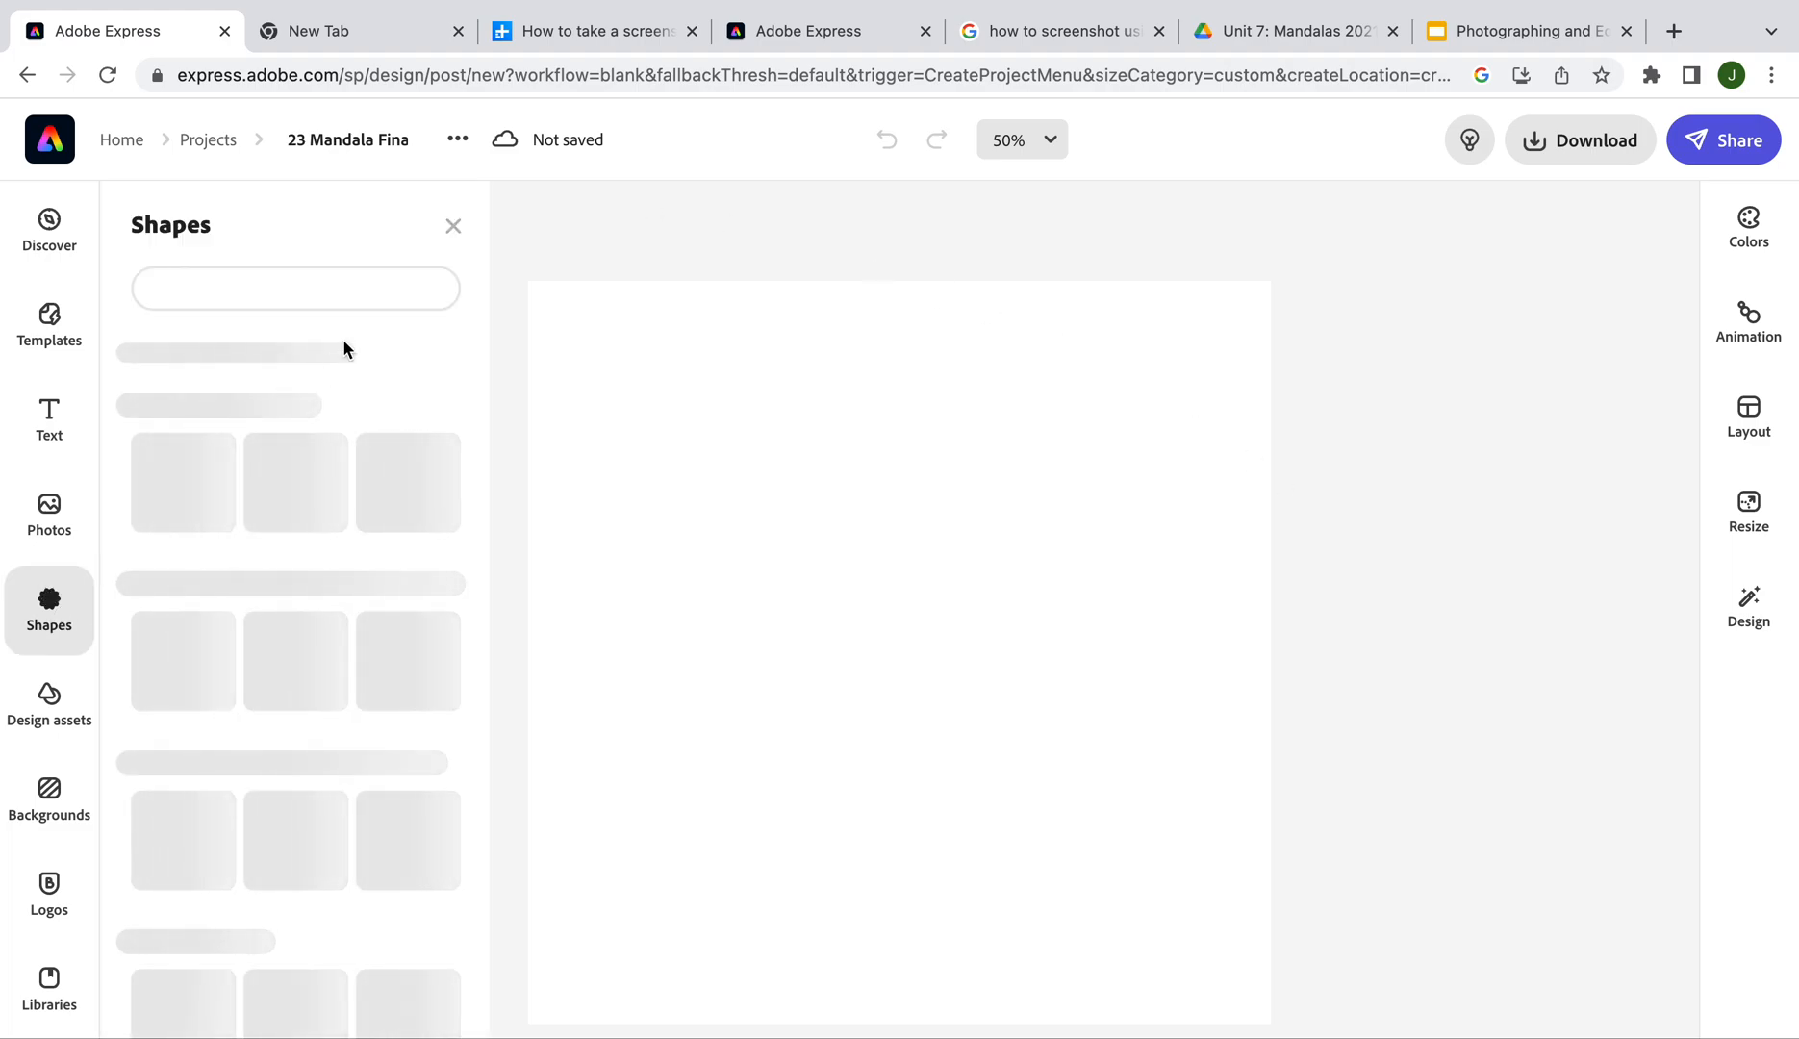
left_click(327, 284)
type("circle")
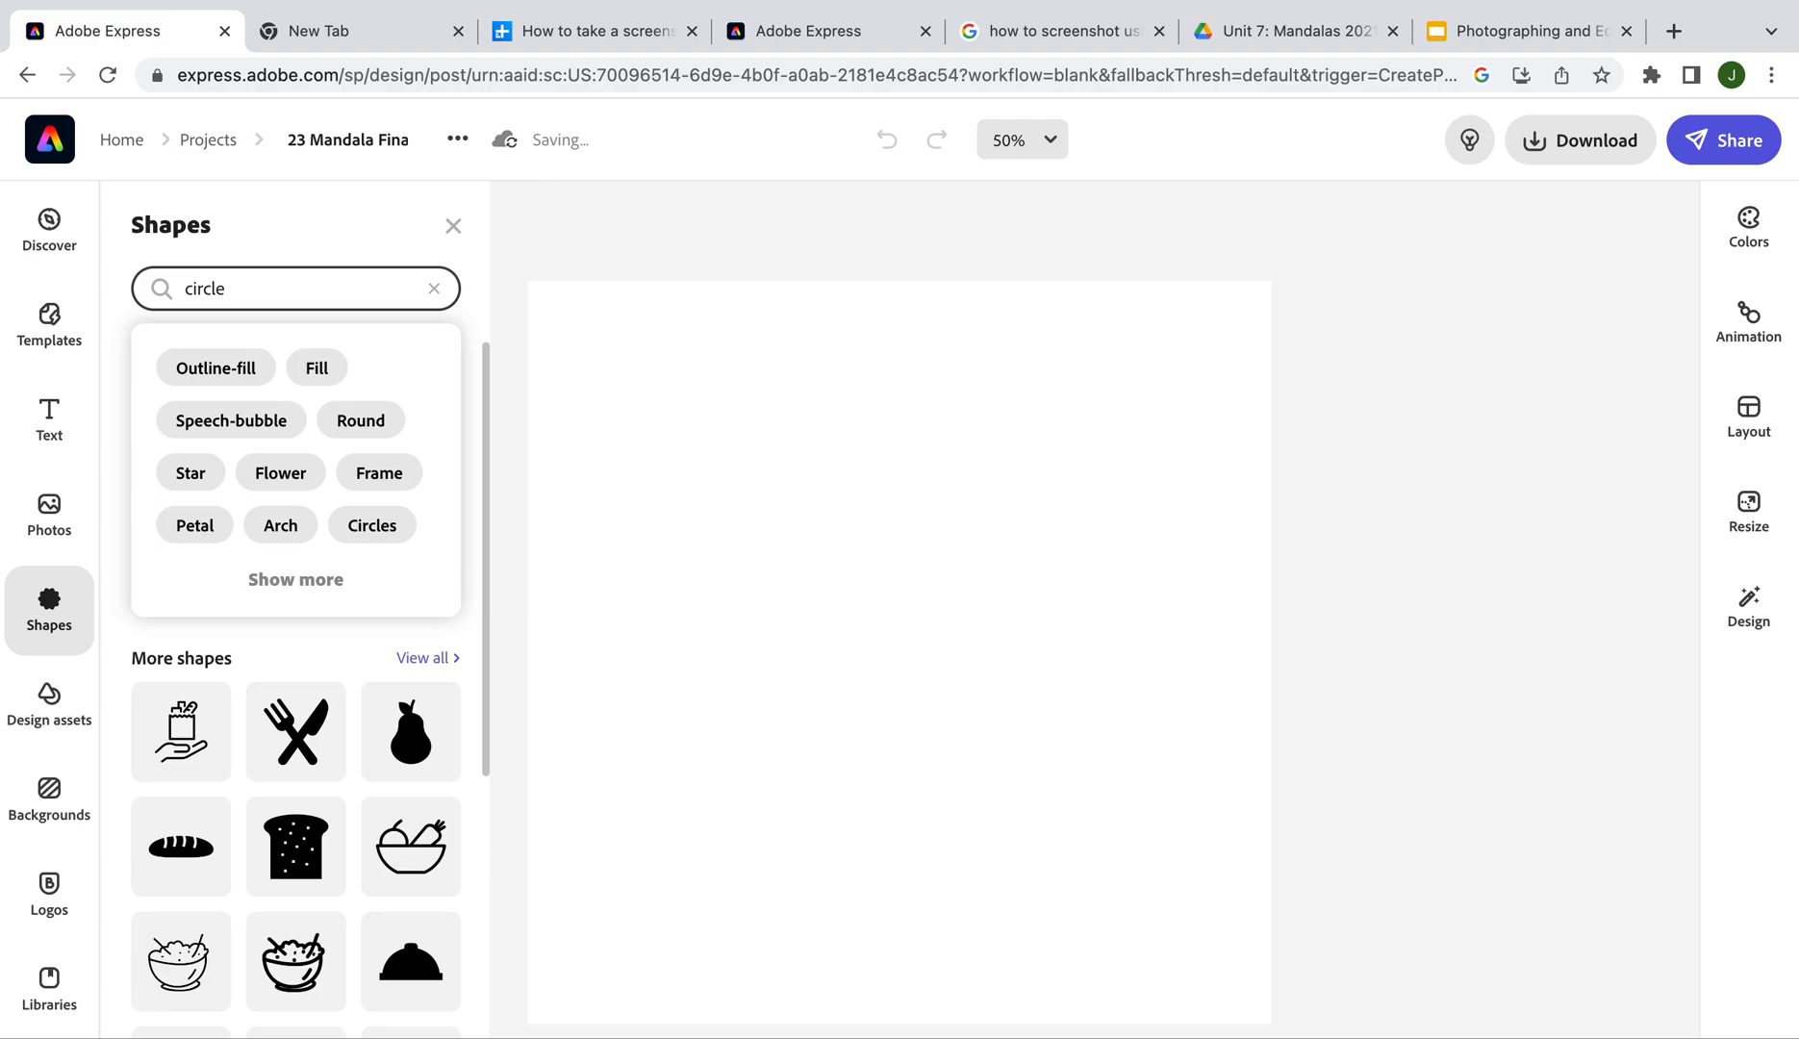
key("Return")
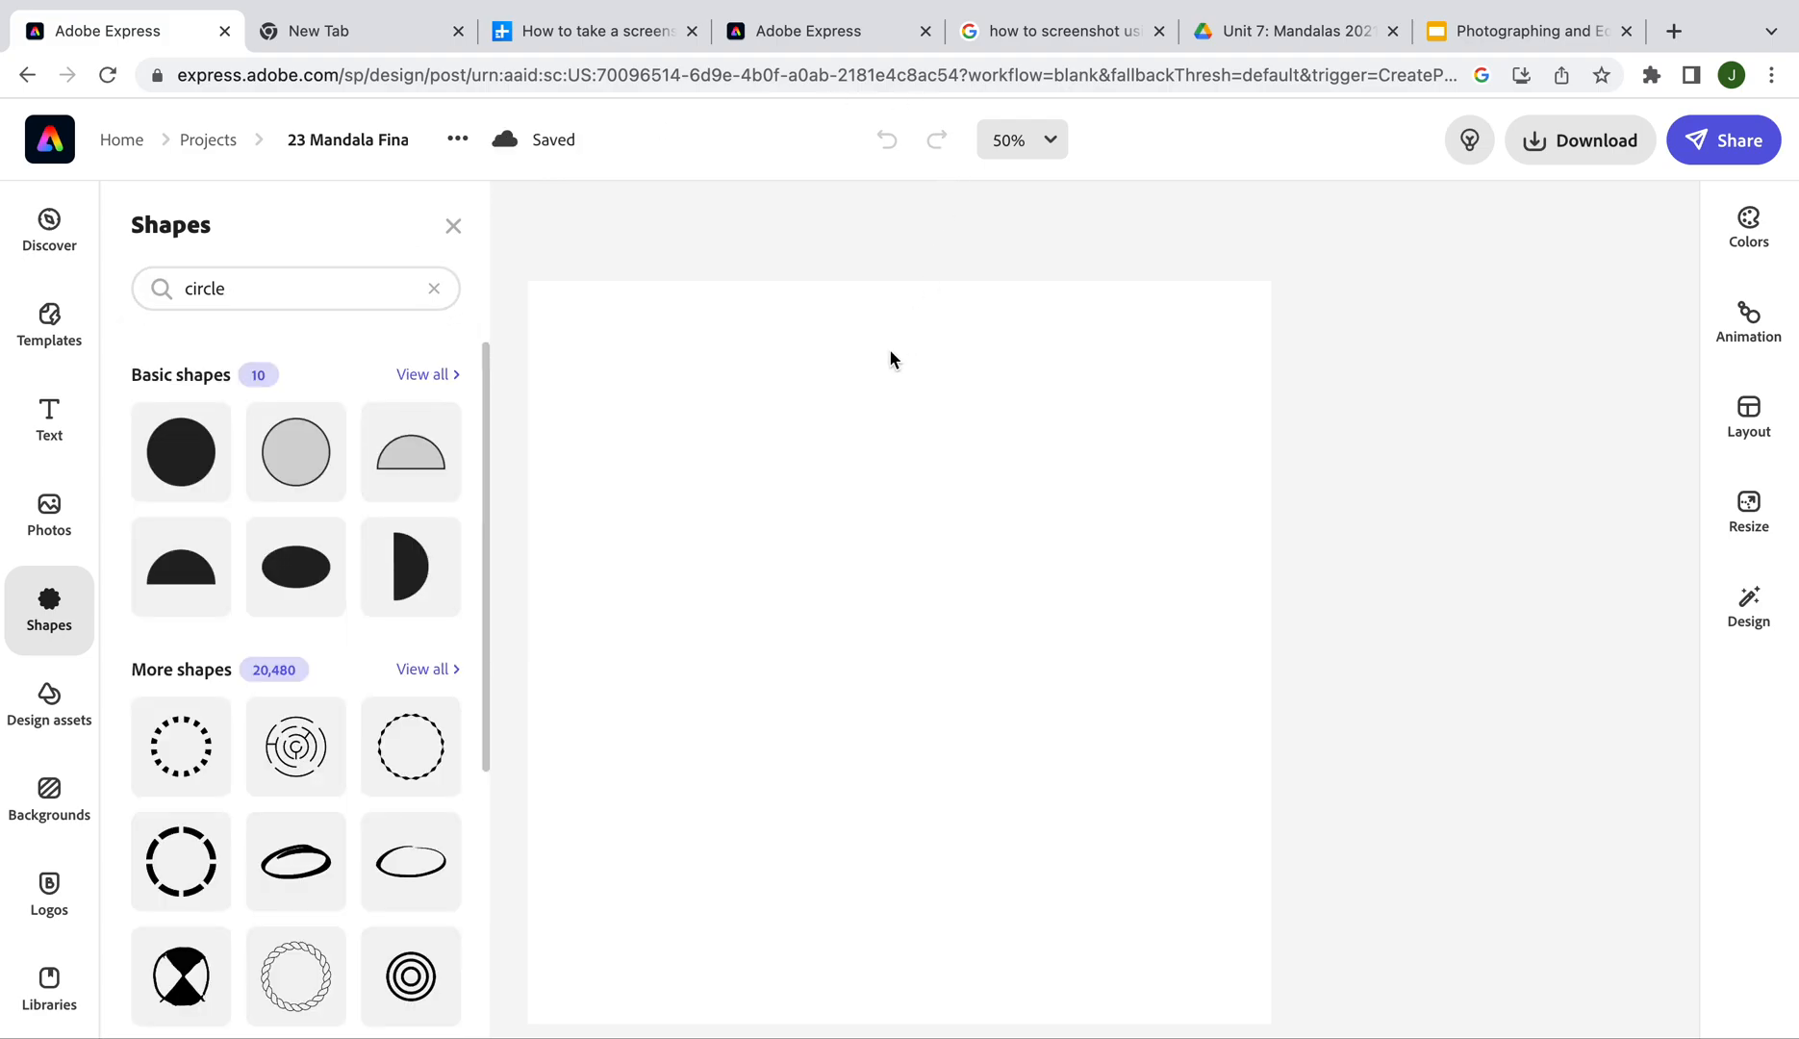
Search Google Images for 'mandalas' in a new tab, view the Verywell Mind result, and return to Adobe Express
left_click(1674, 31)
type("mandalas")
key("Return")
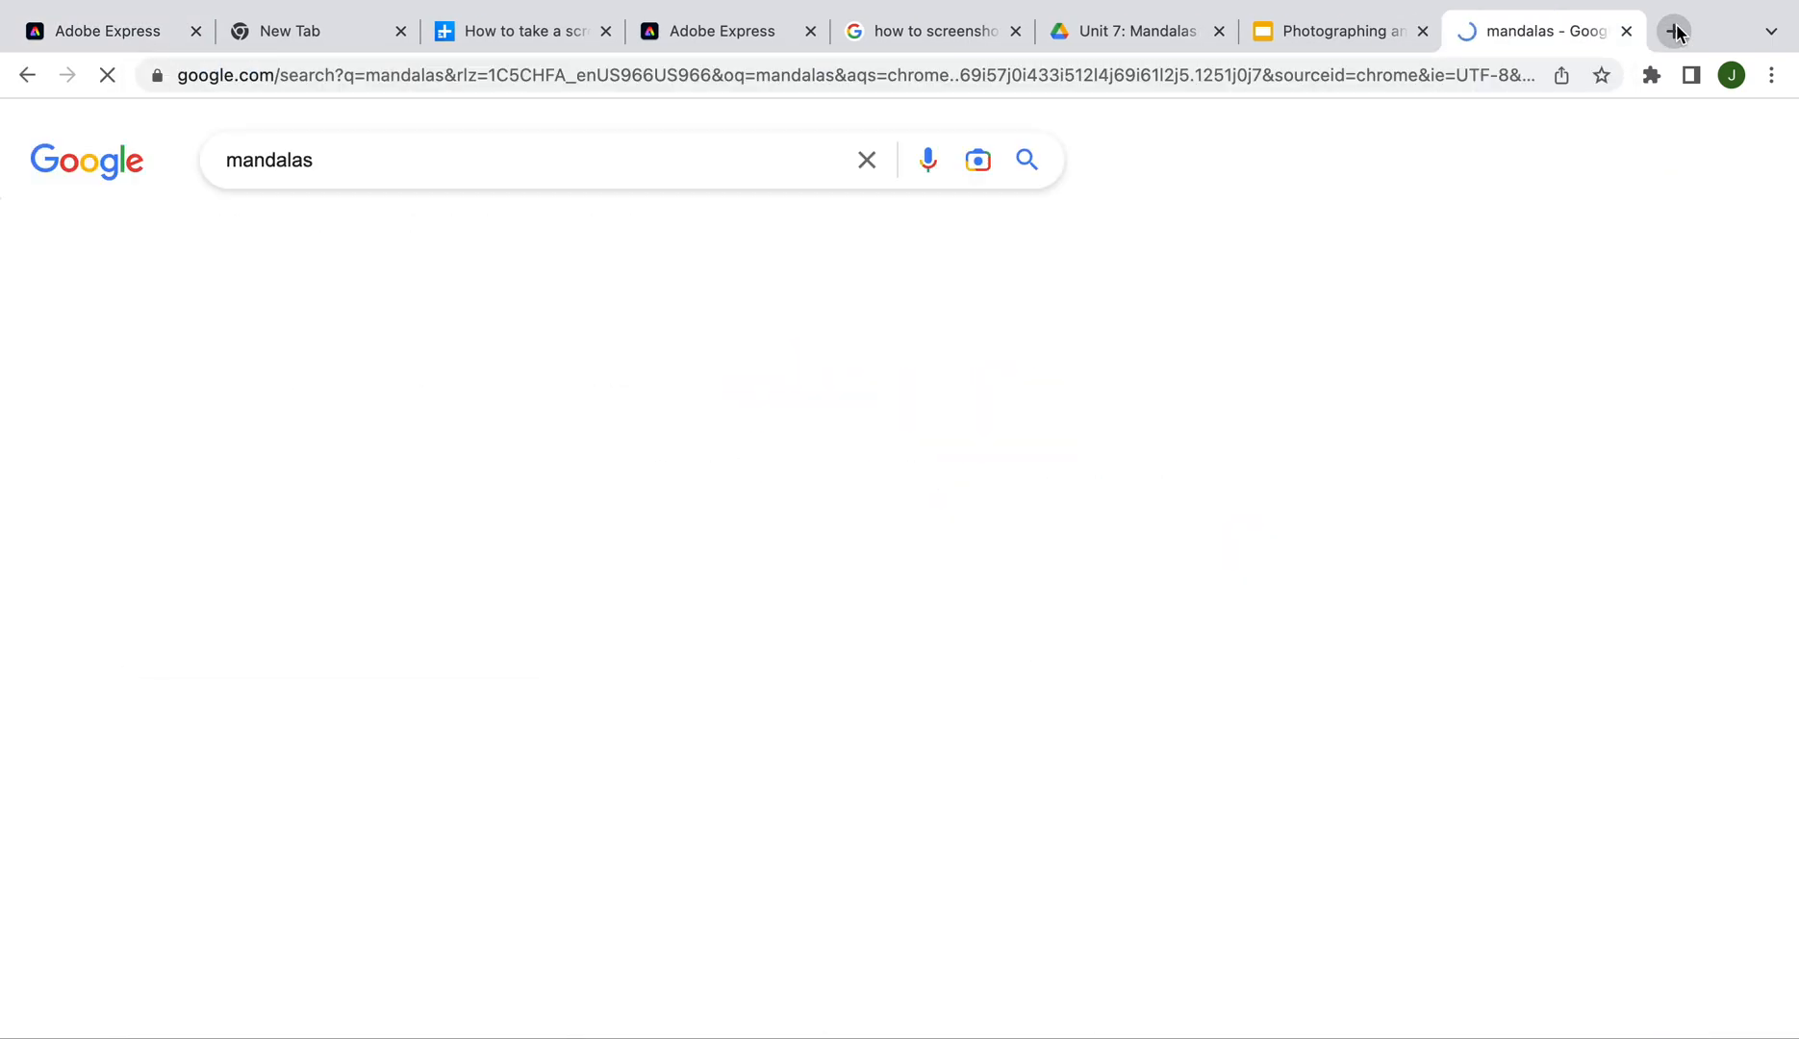
left_click(259, 236)
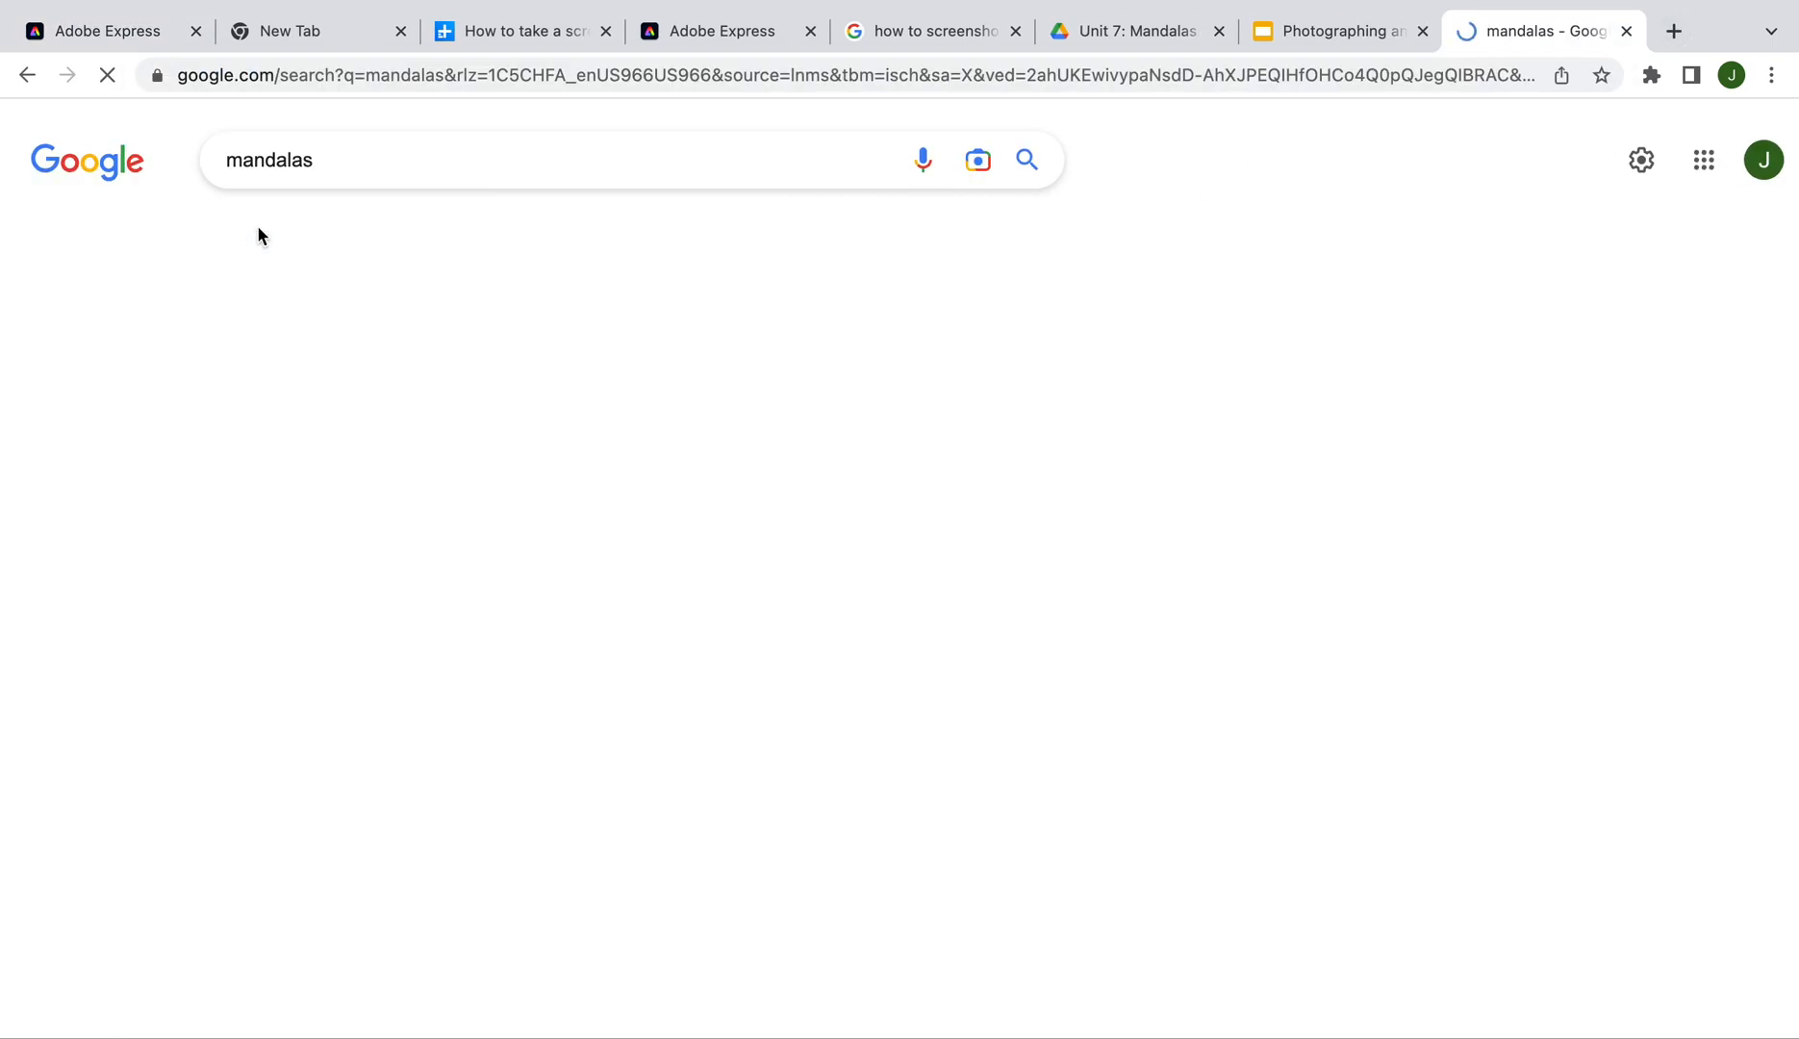
left_click(864, 535)
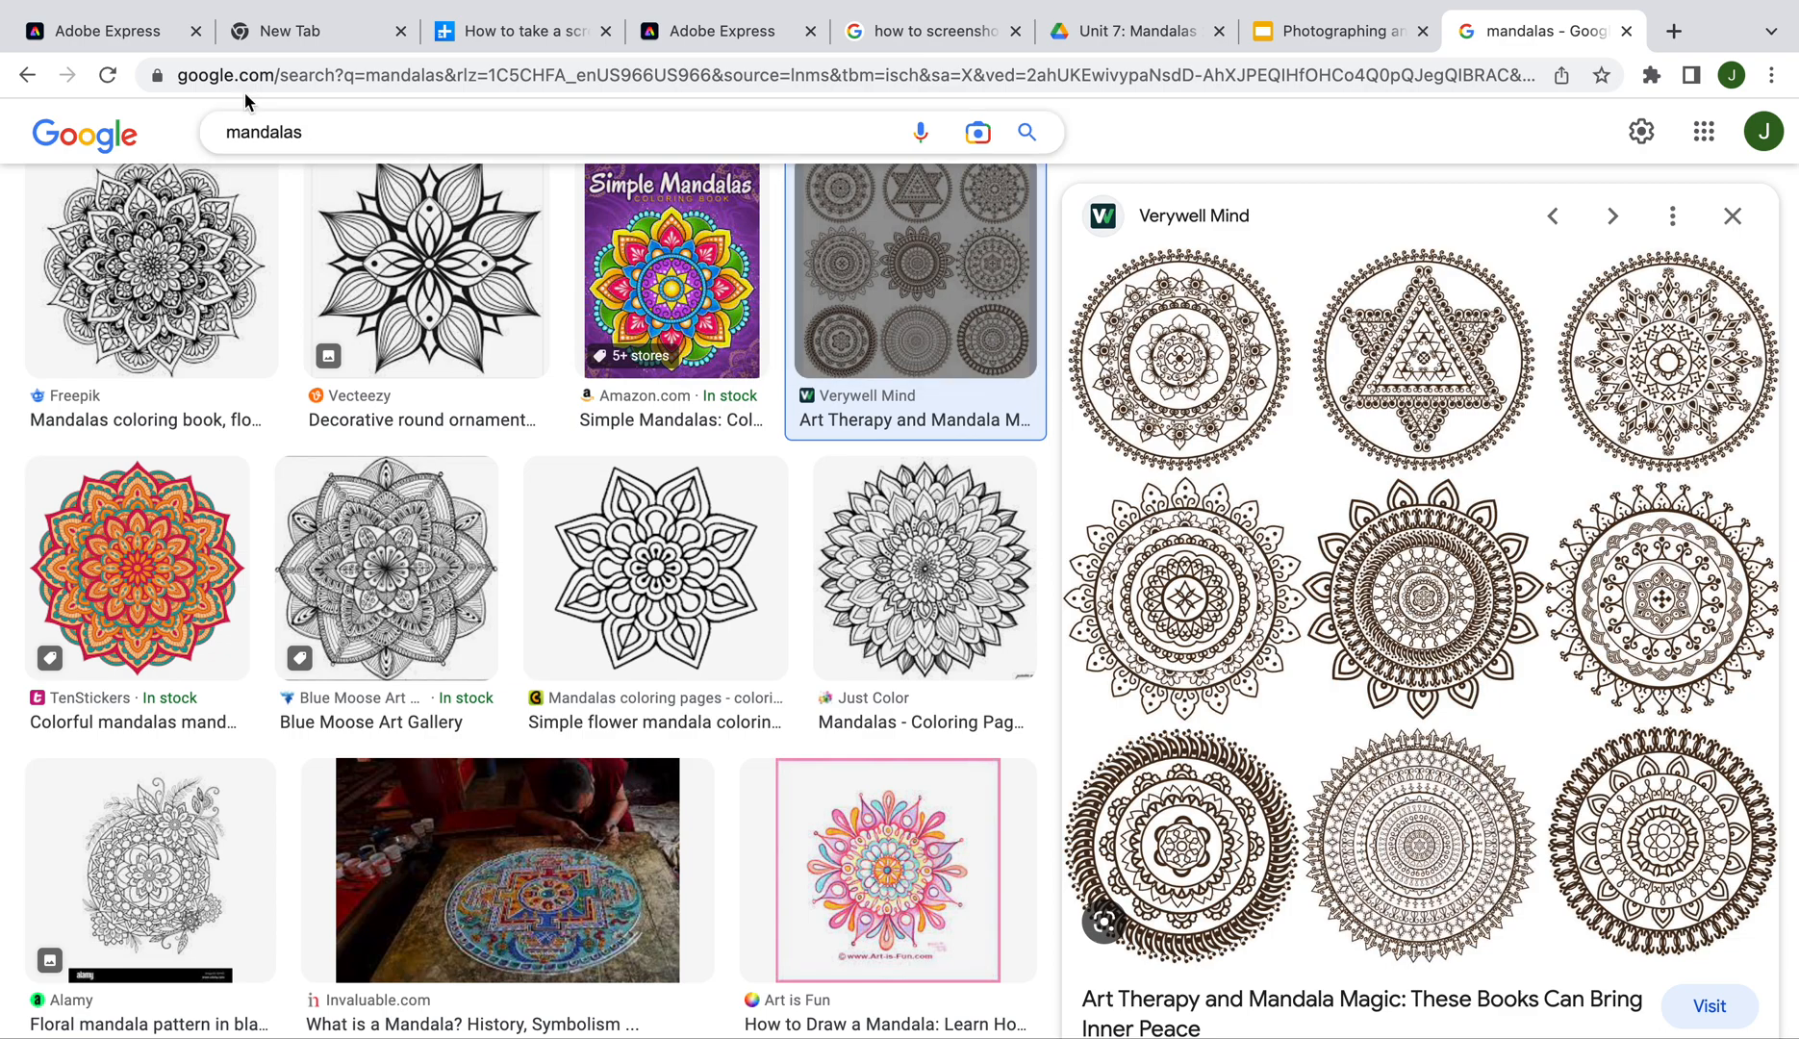
left_click(111, 32)
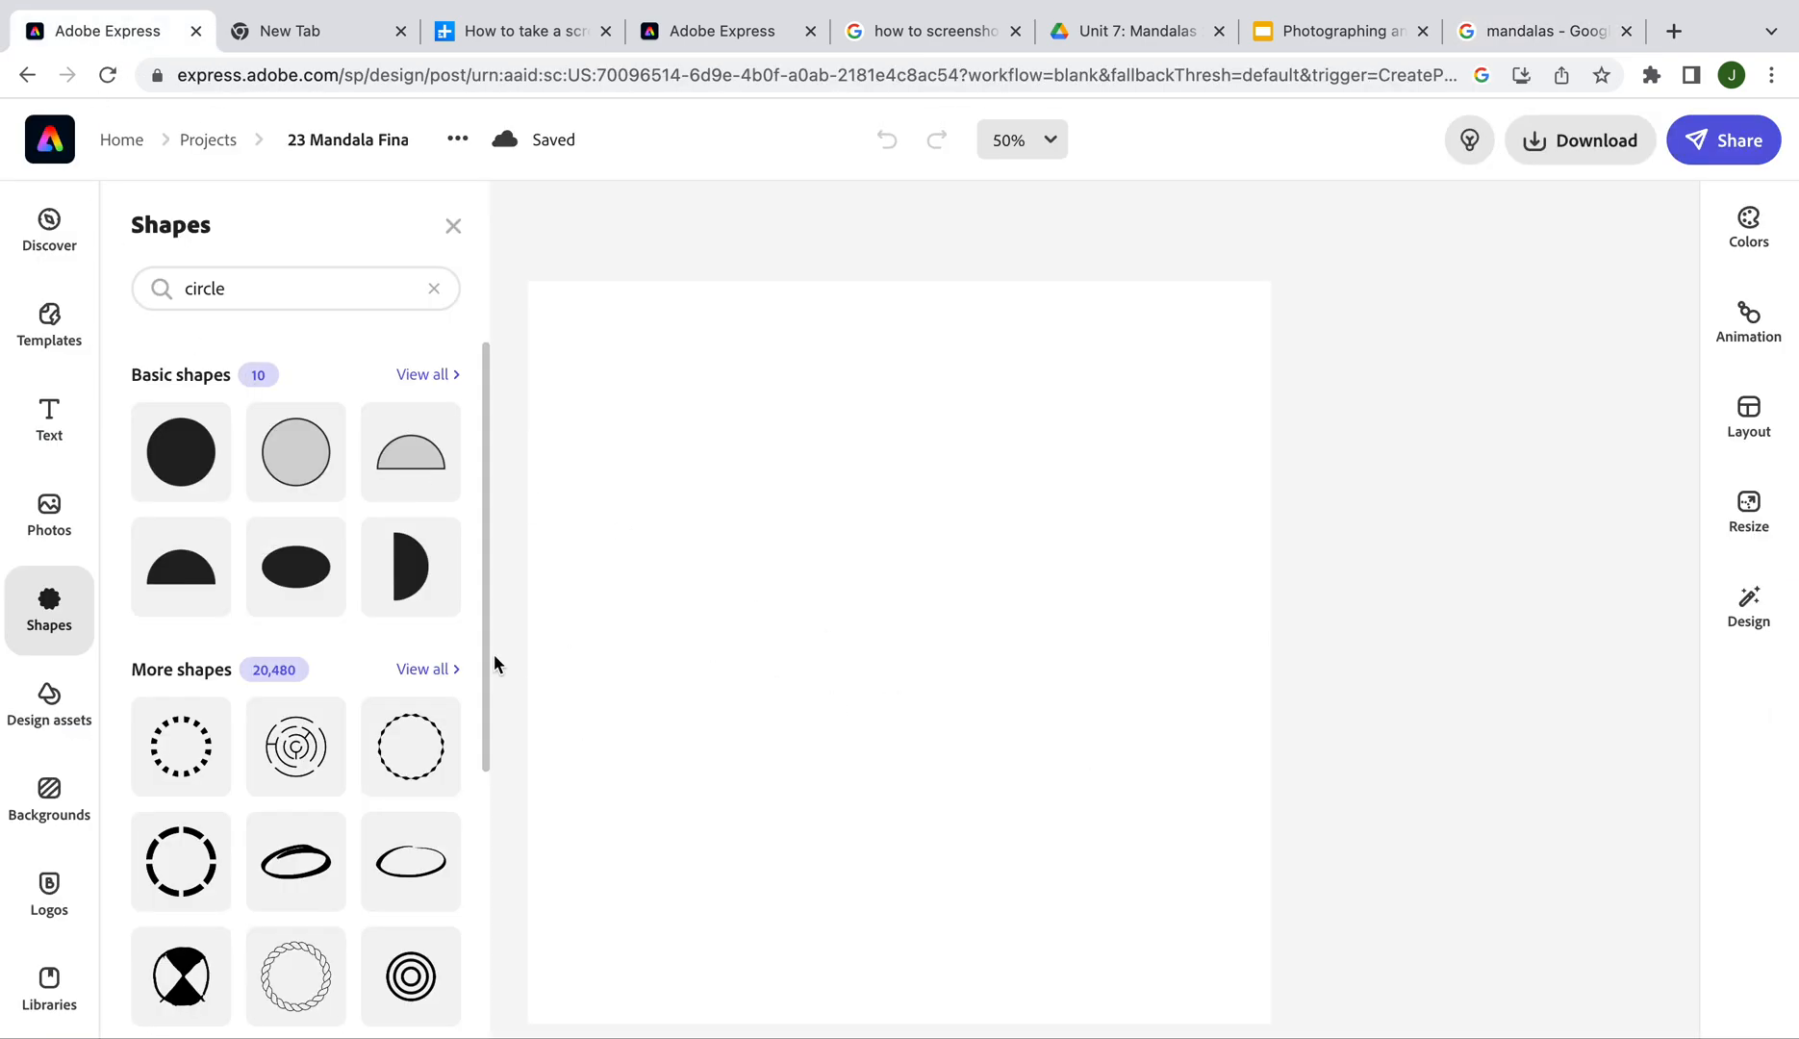
Add a double-ring circle shape to the canvas and colour it black
scroll(337, 663, "down", 1)
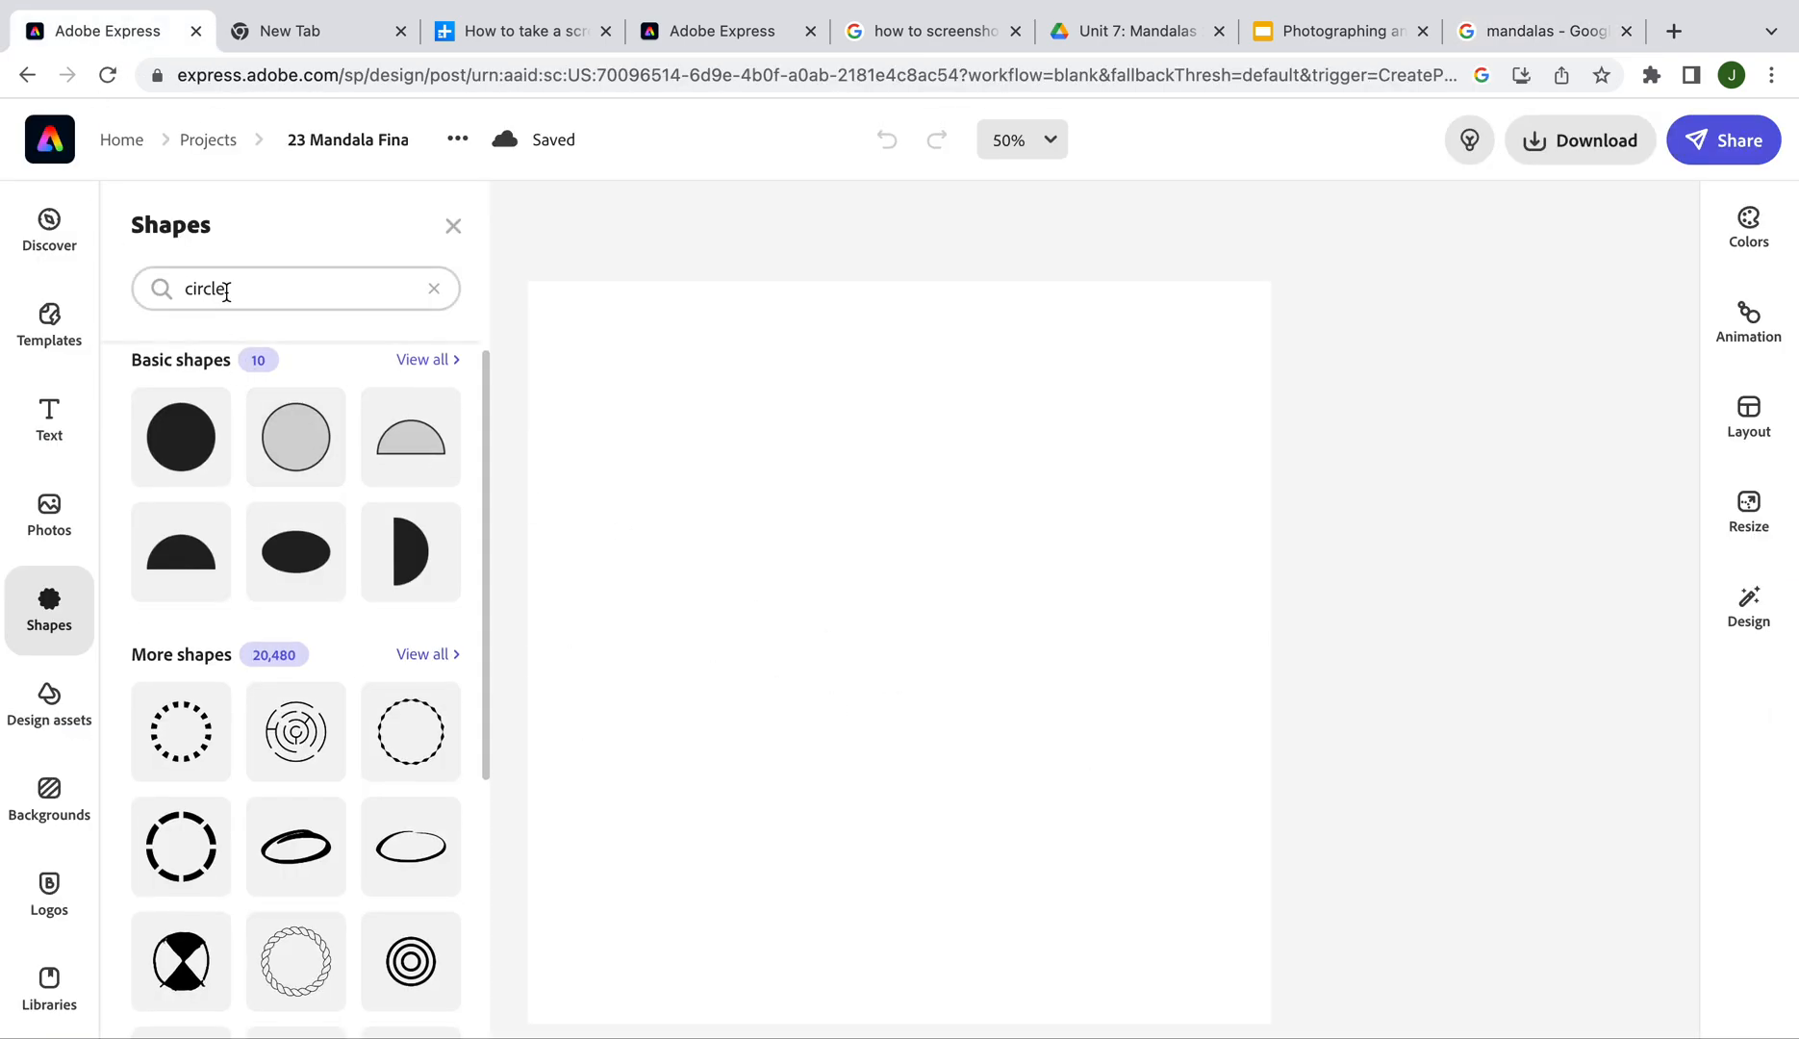
scroll(273, 566, "down", 4)
scroll(274, 569, "down", 3)
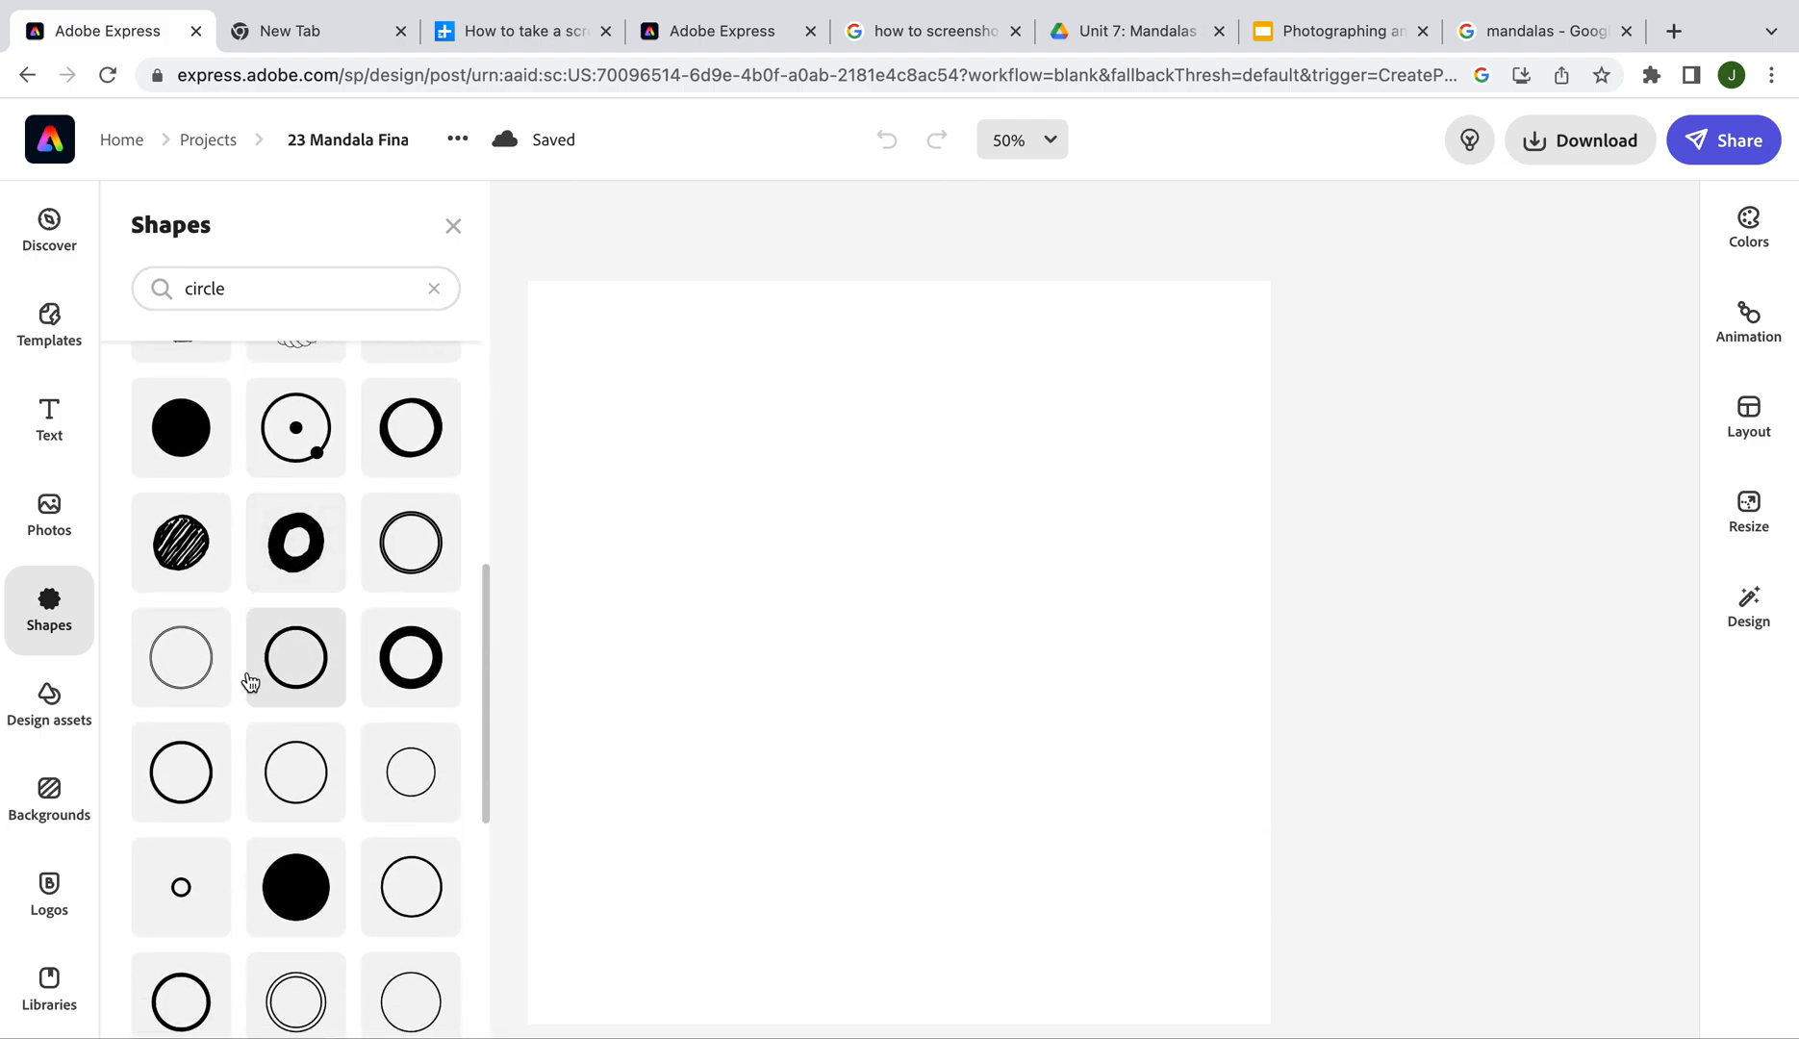
left_click(178, 676)
left_click(772, 741)
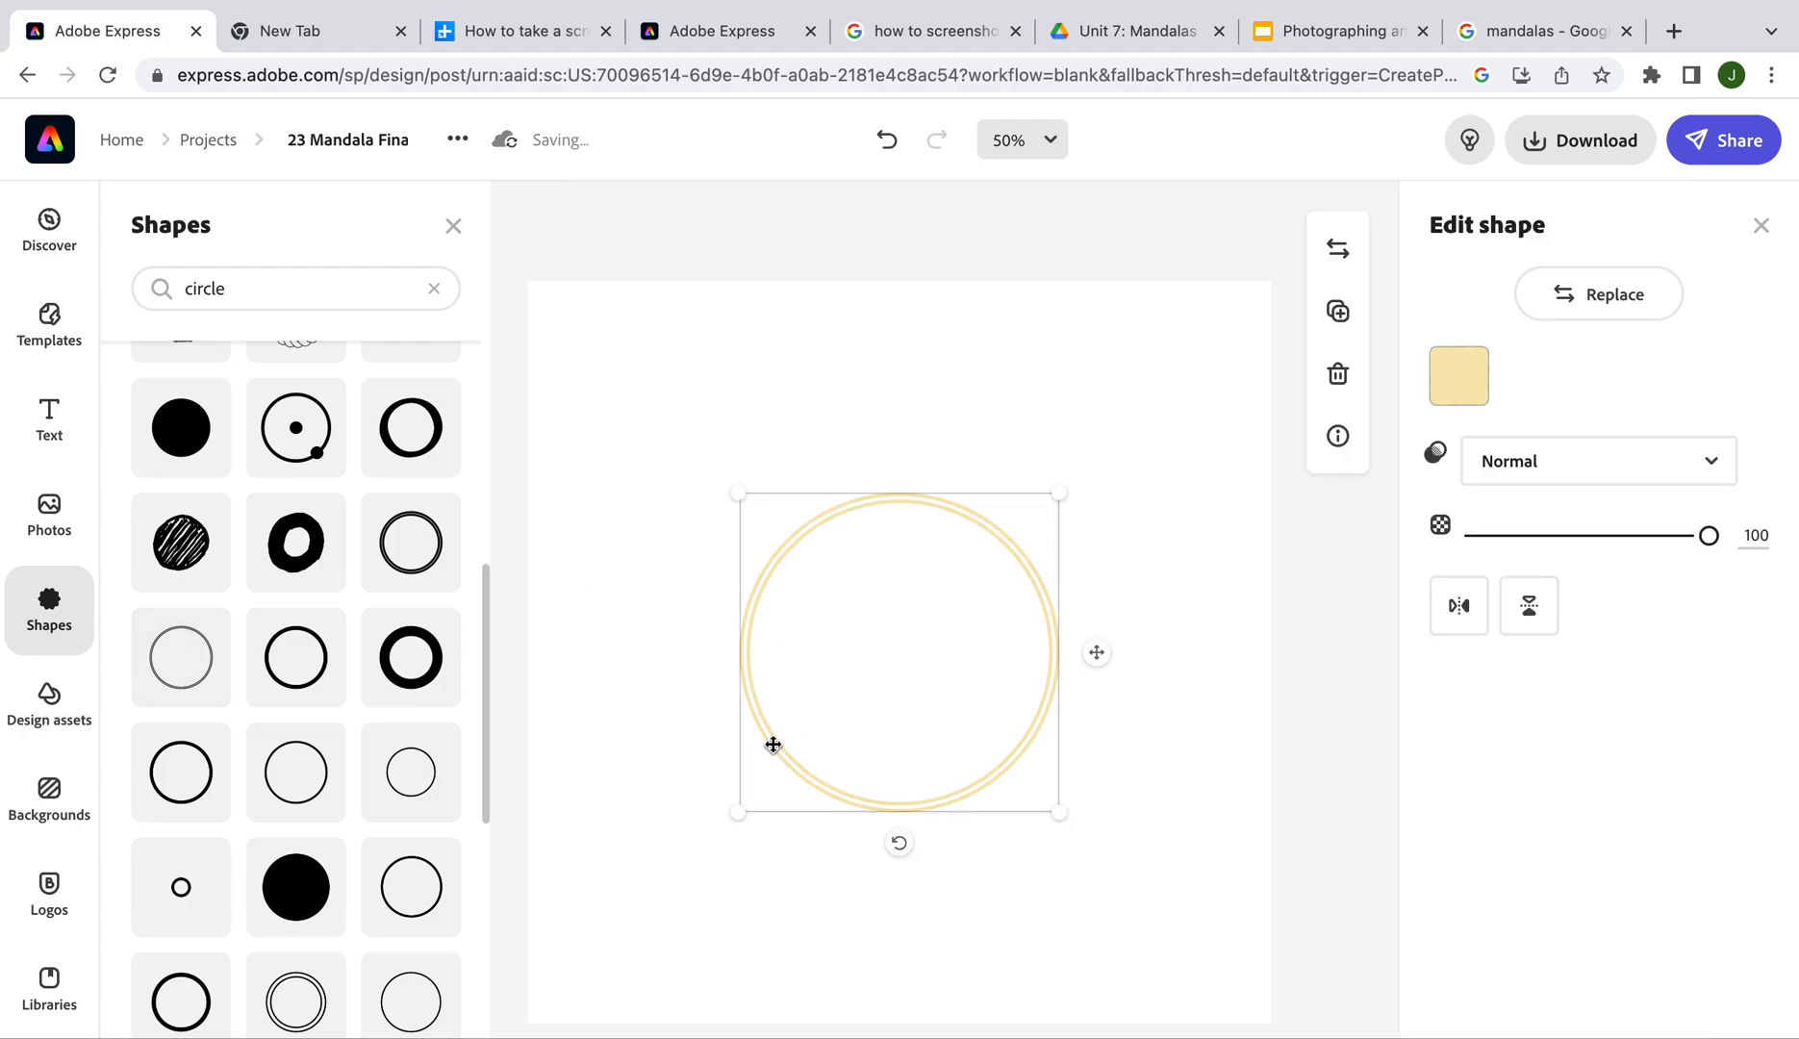
left_click(1458, 375)
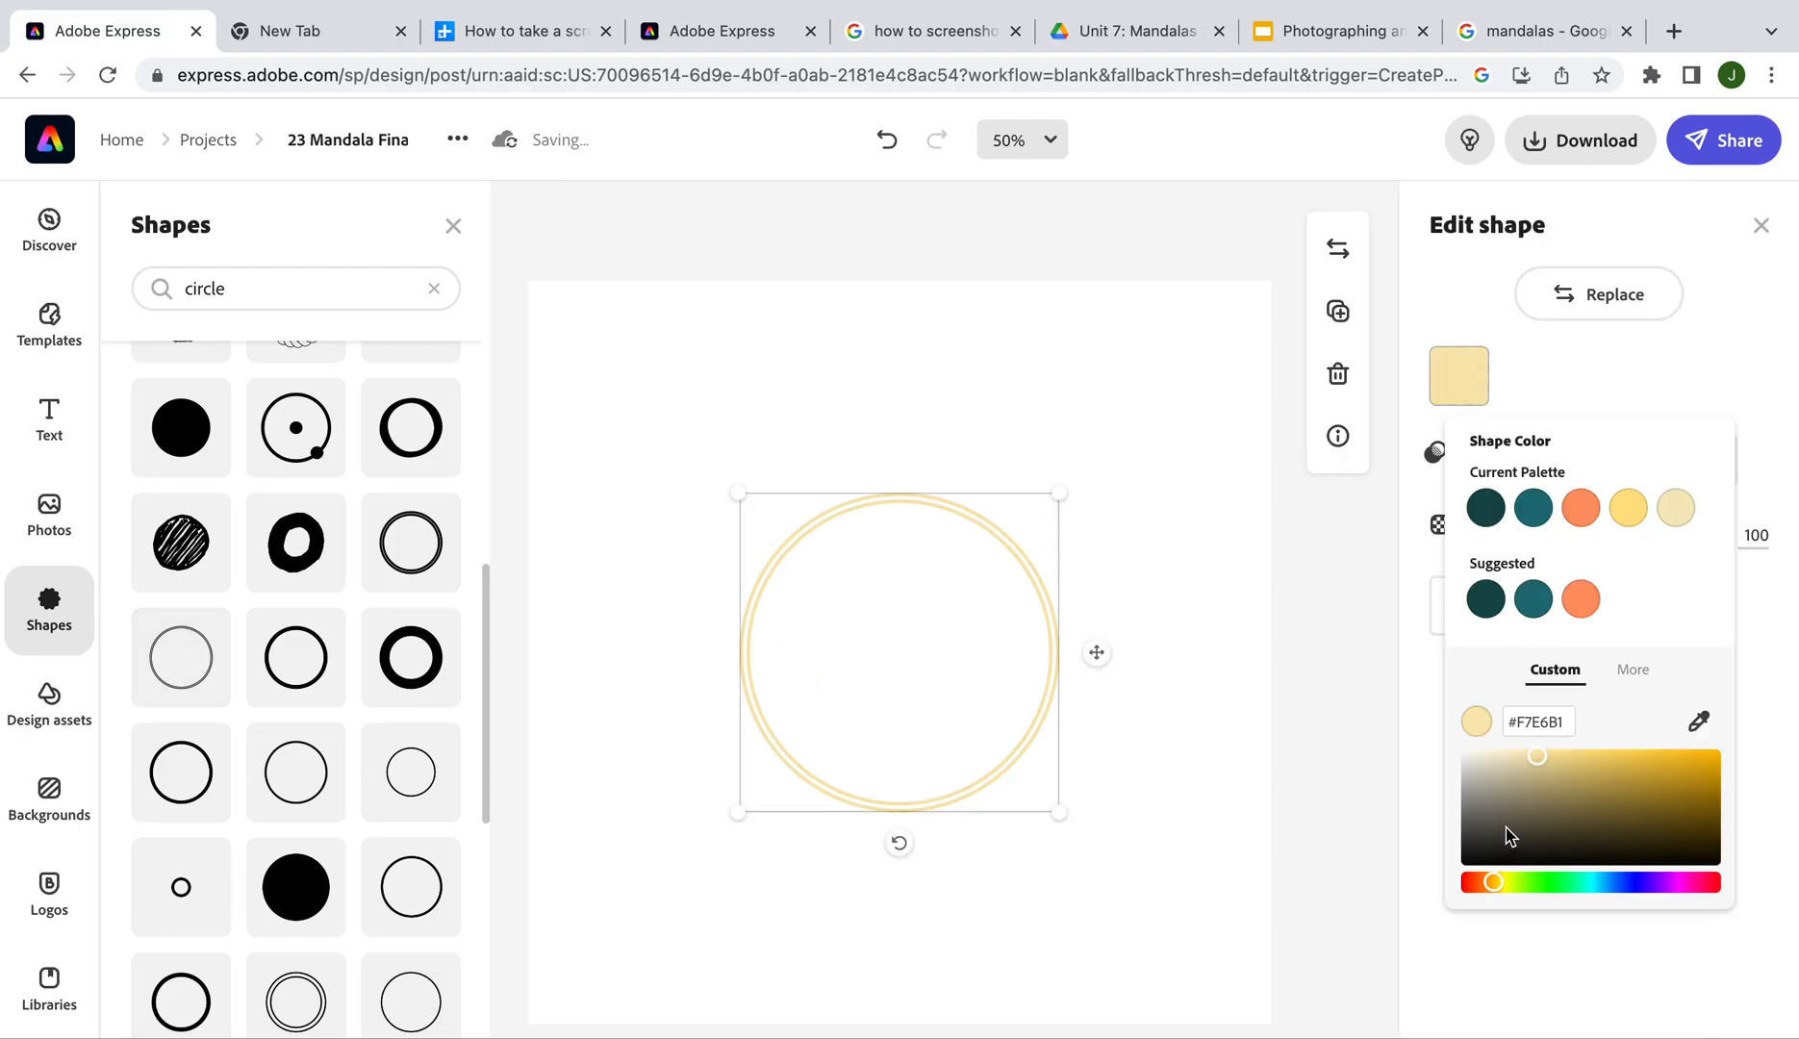
left_click(1486, 863)
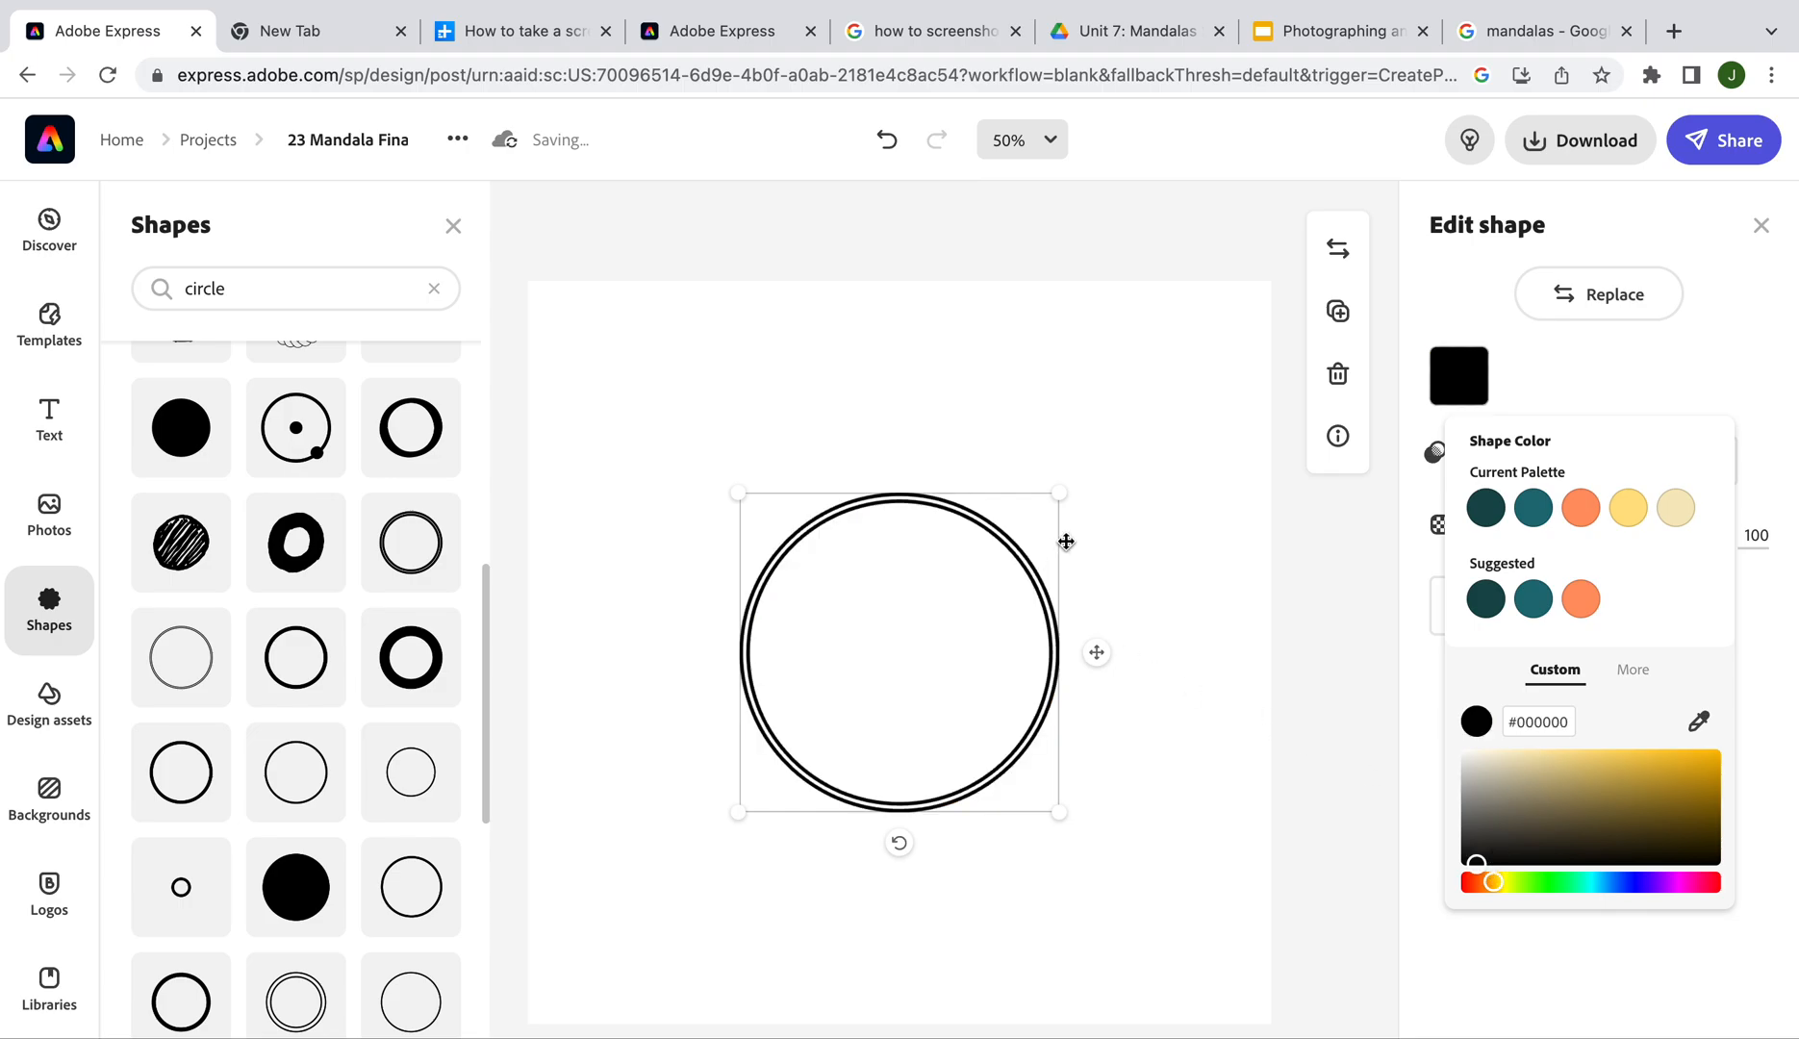
Enlarge the circle from all corners to nearly fill the square page, then deselect it
left_click_drag(1058, 491, 1178, 393)
left_click_drag(733, 814, 565, 981)
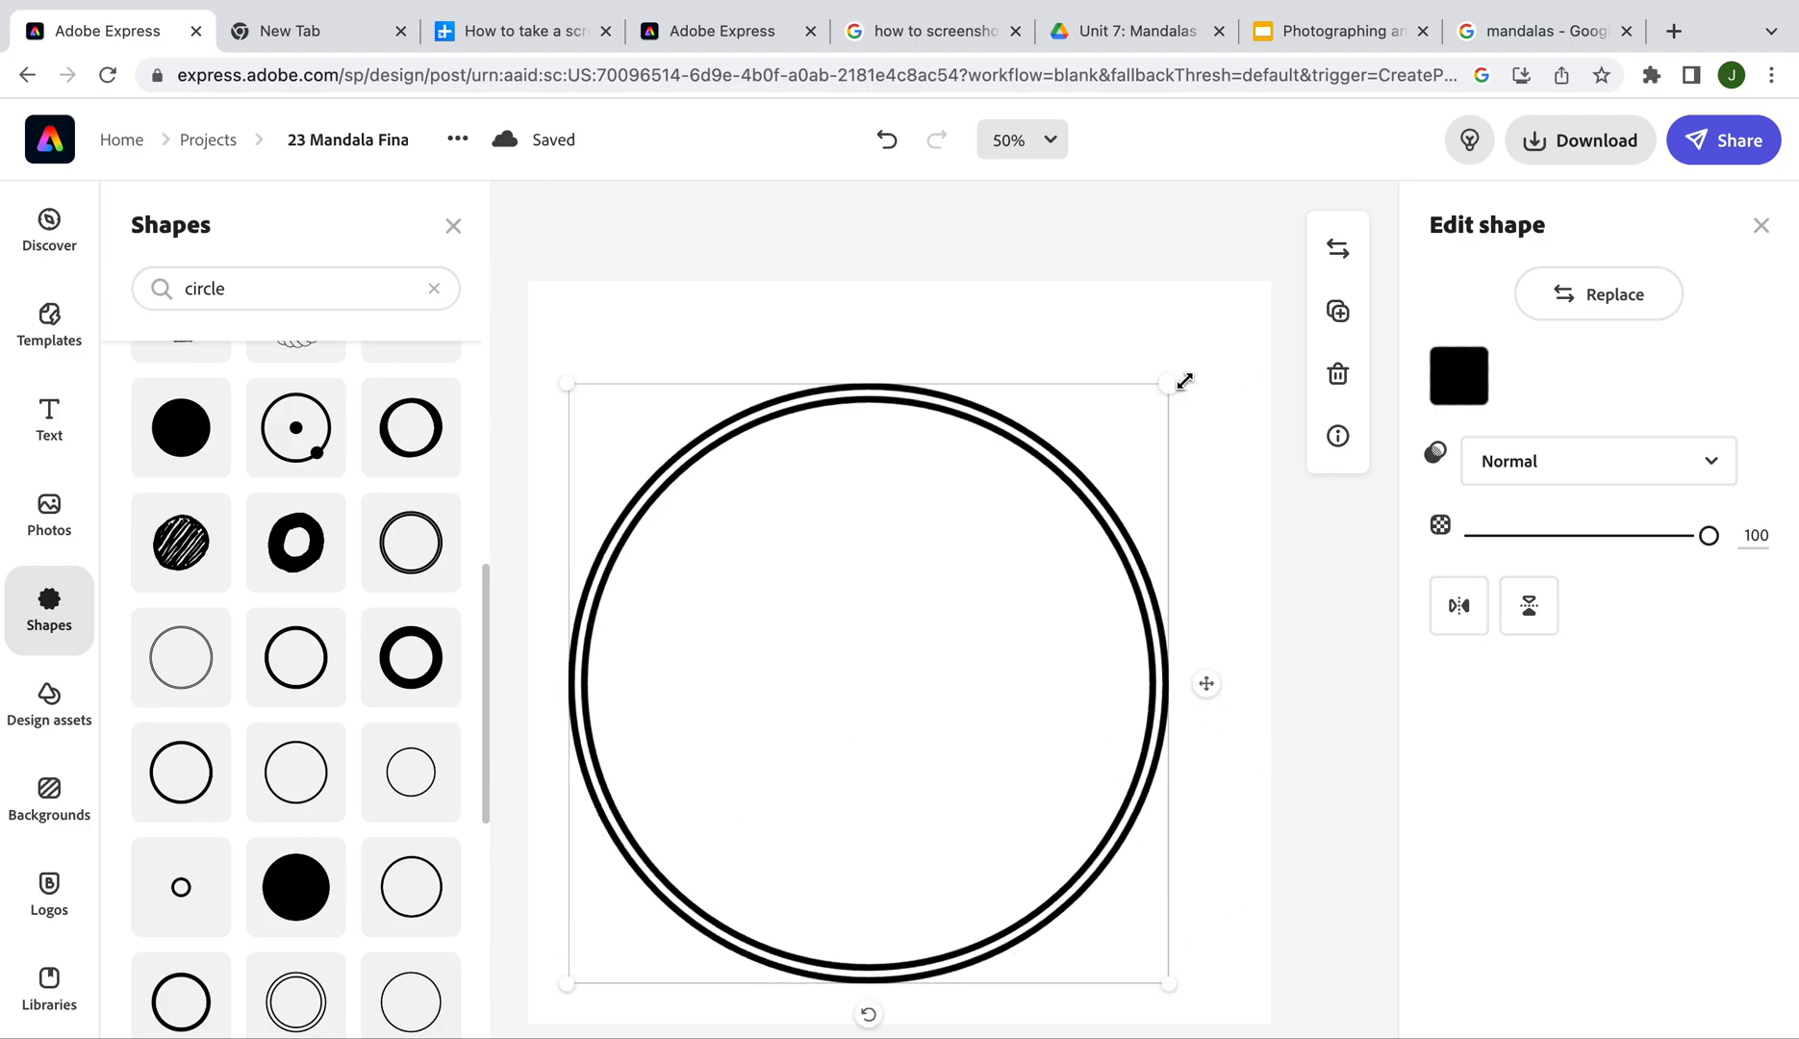
left_click_drag(1177, 381, 1251, 333)
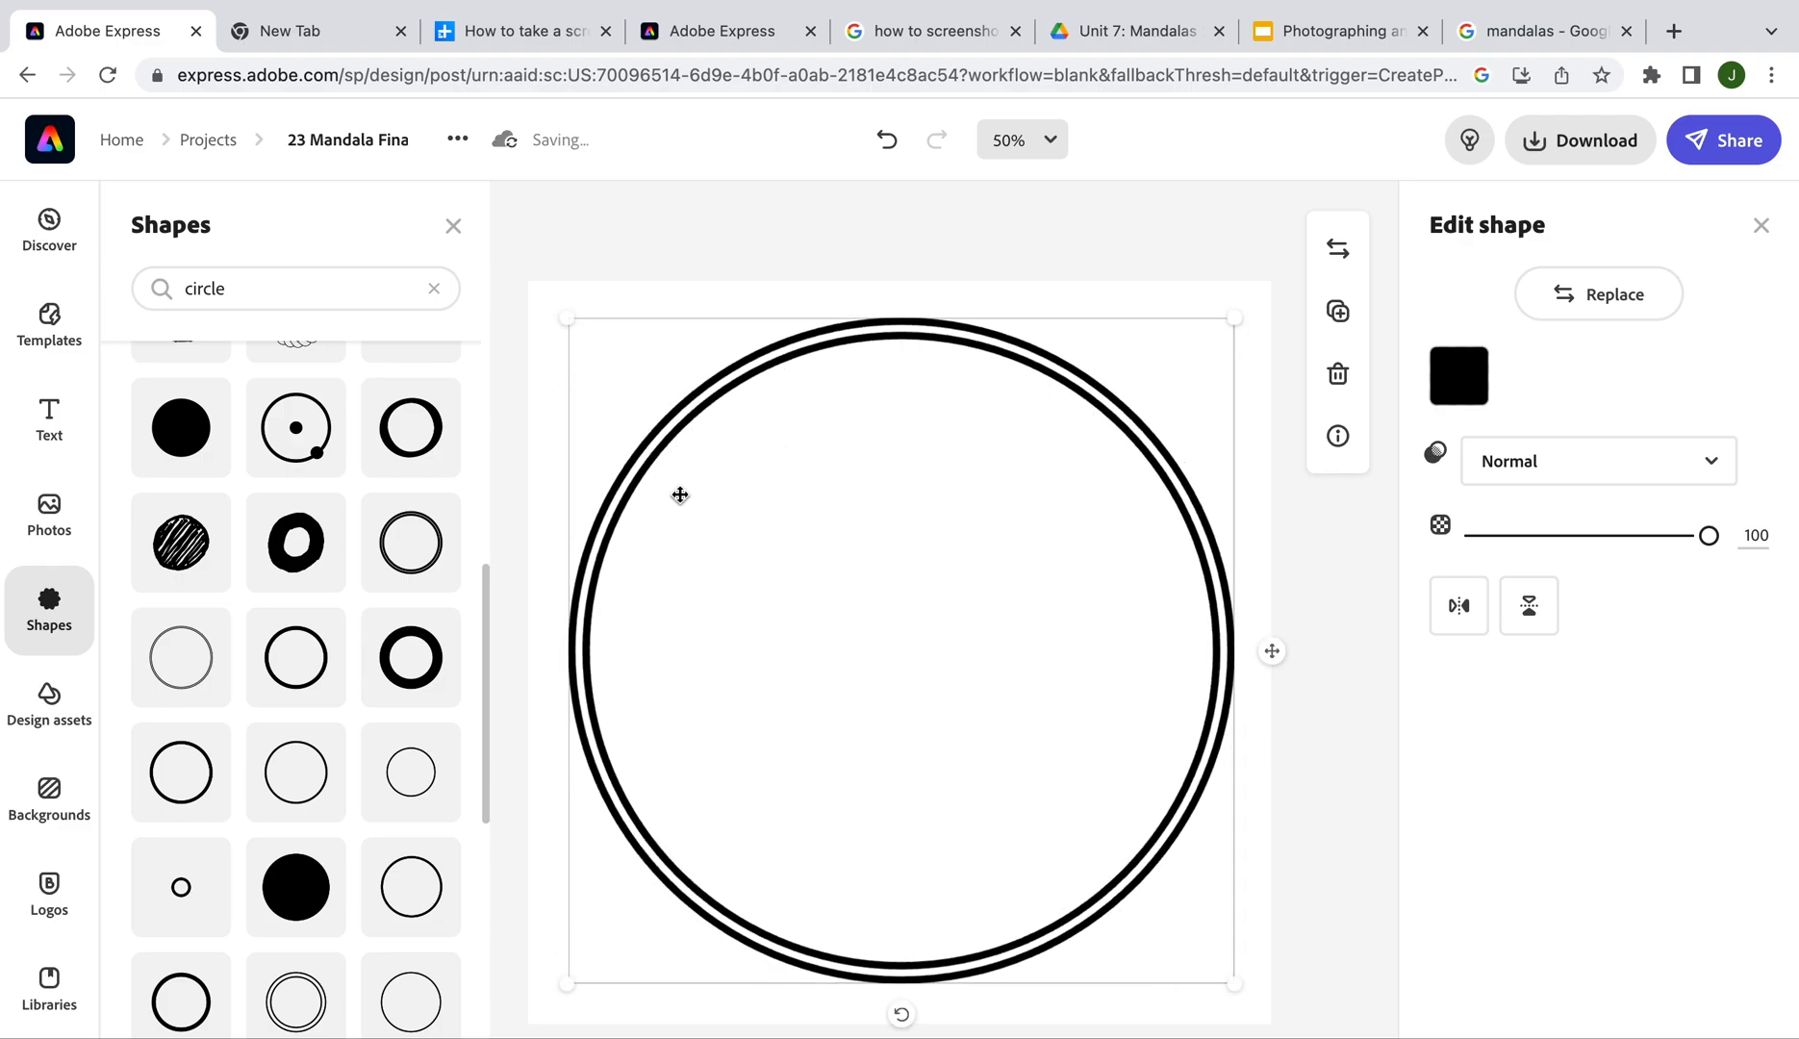
left_click_drag(1234, 984, 1250, 1010)
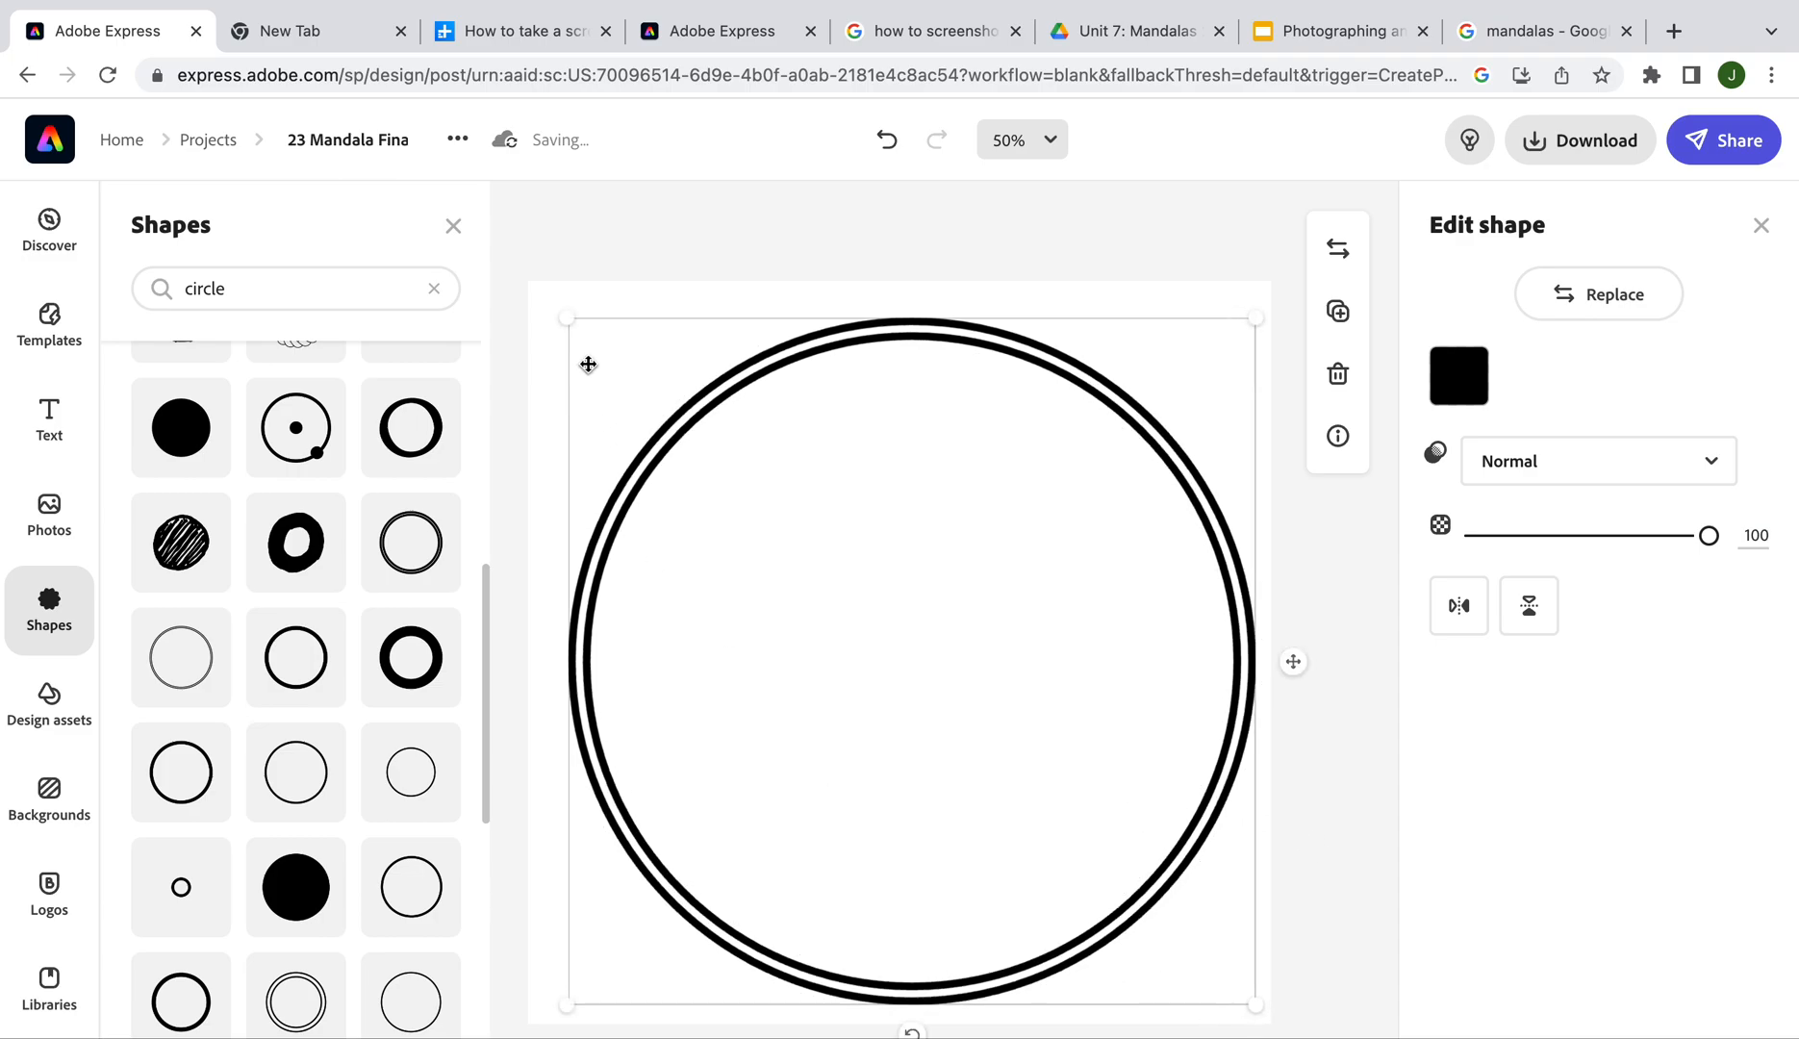
left_click_drag(564, 319, 544, 306)
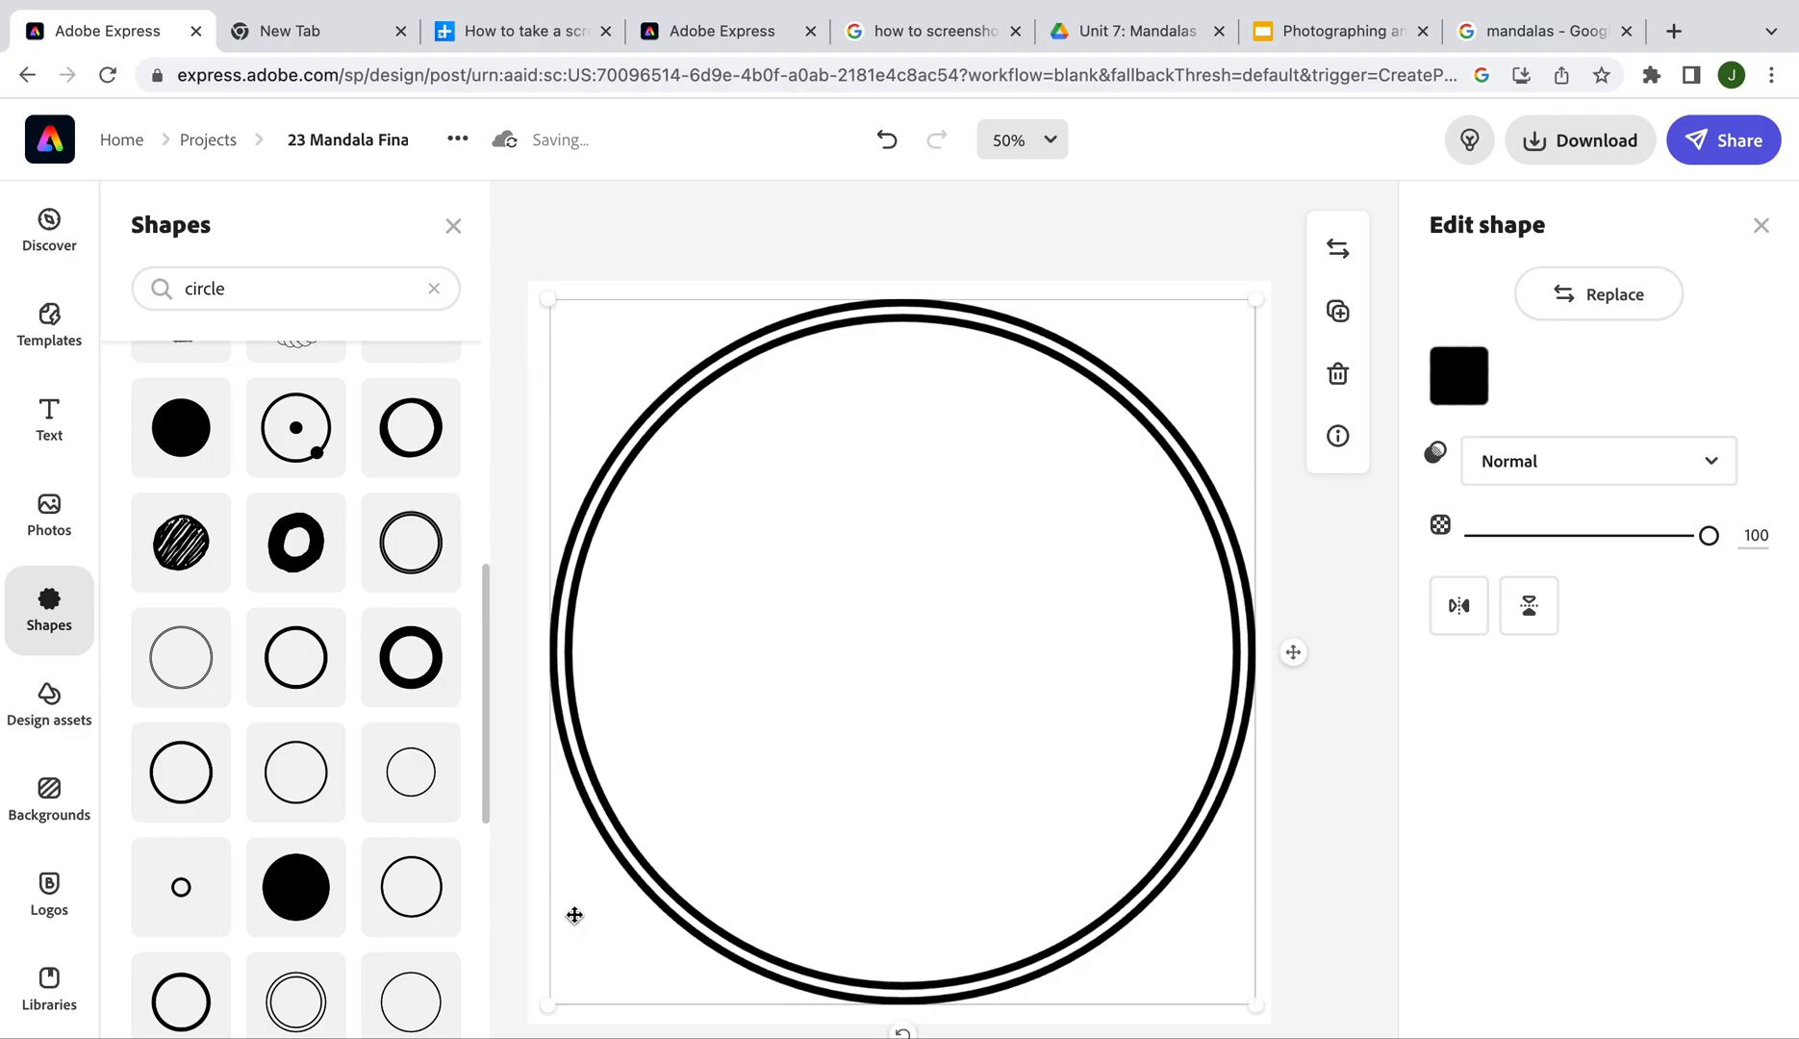
left_click_drag(550, 1003, 535, 1017)
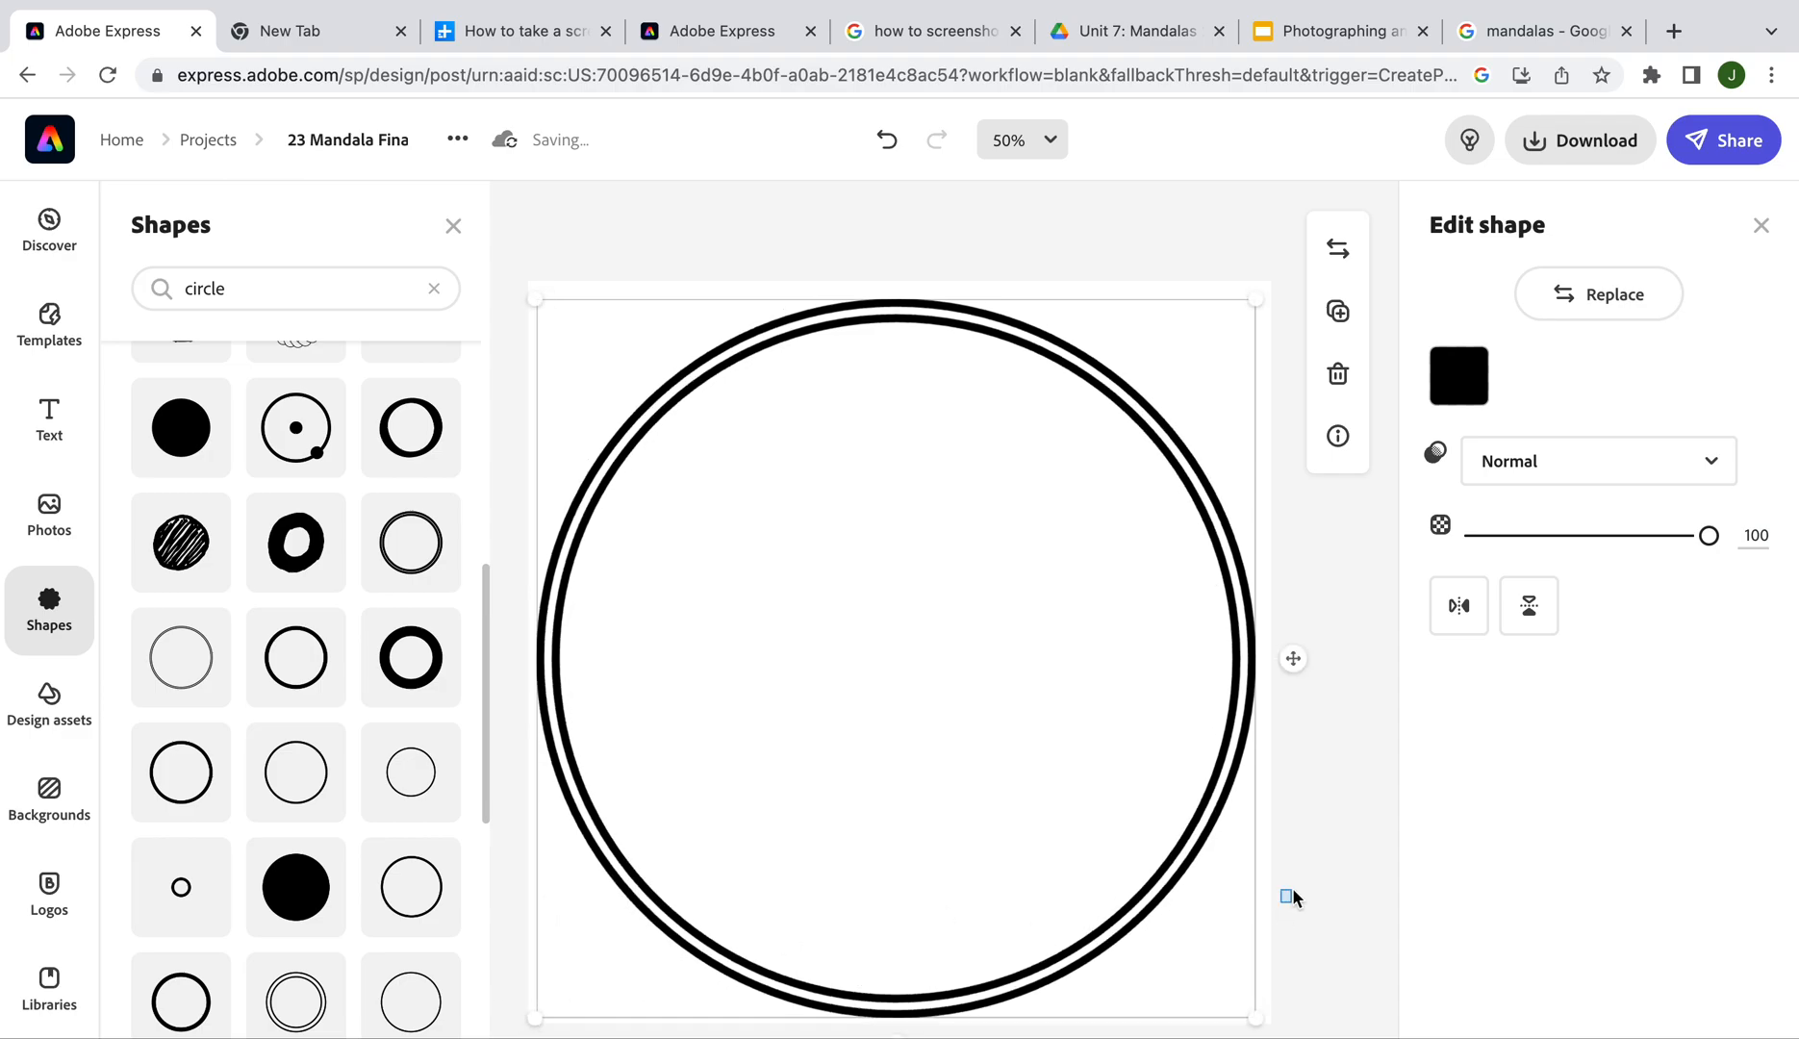
left_click(1292, 892)
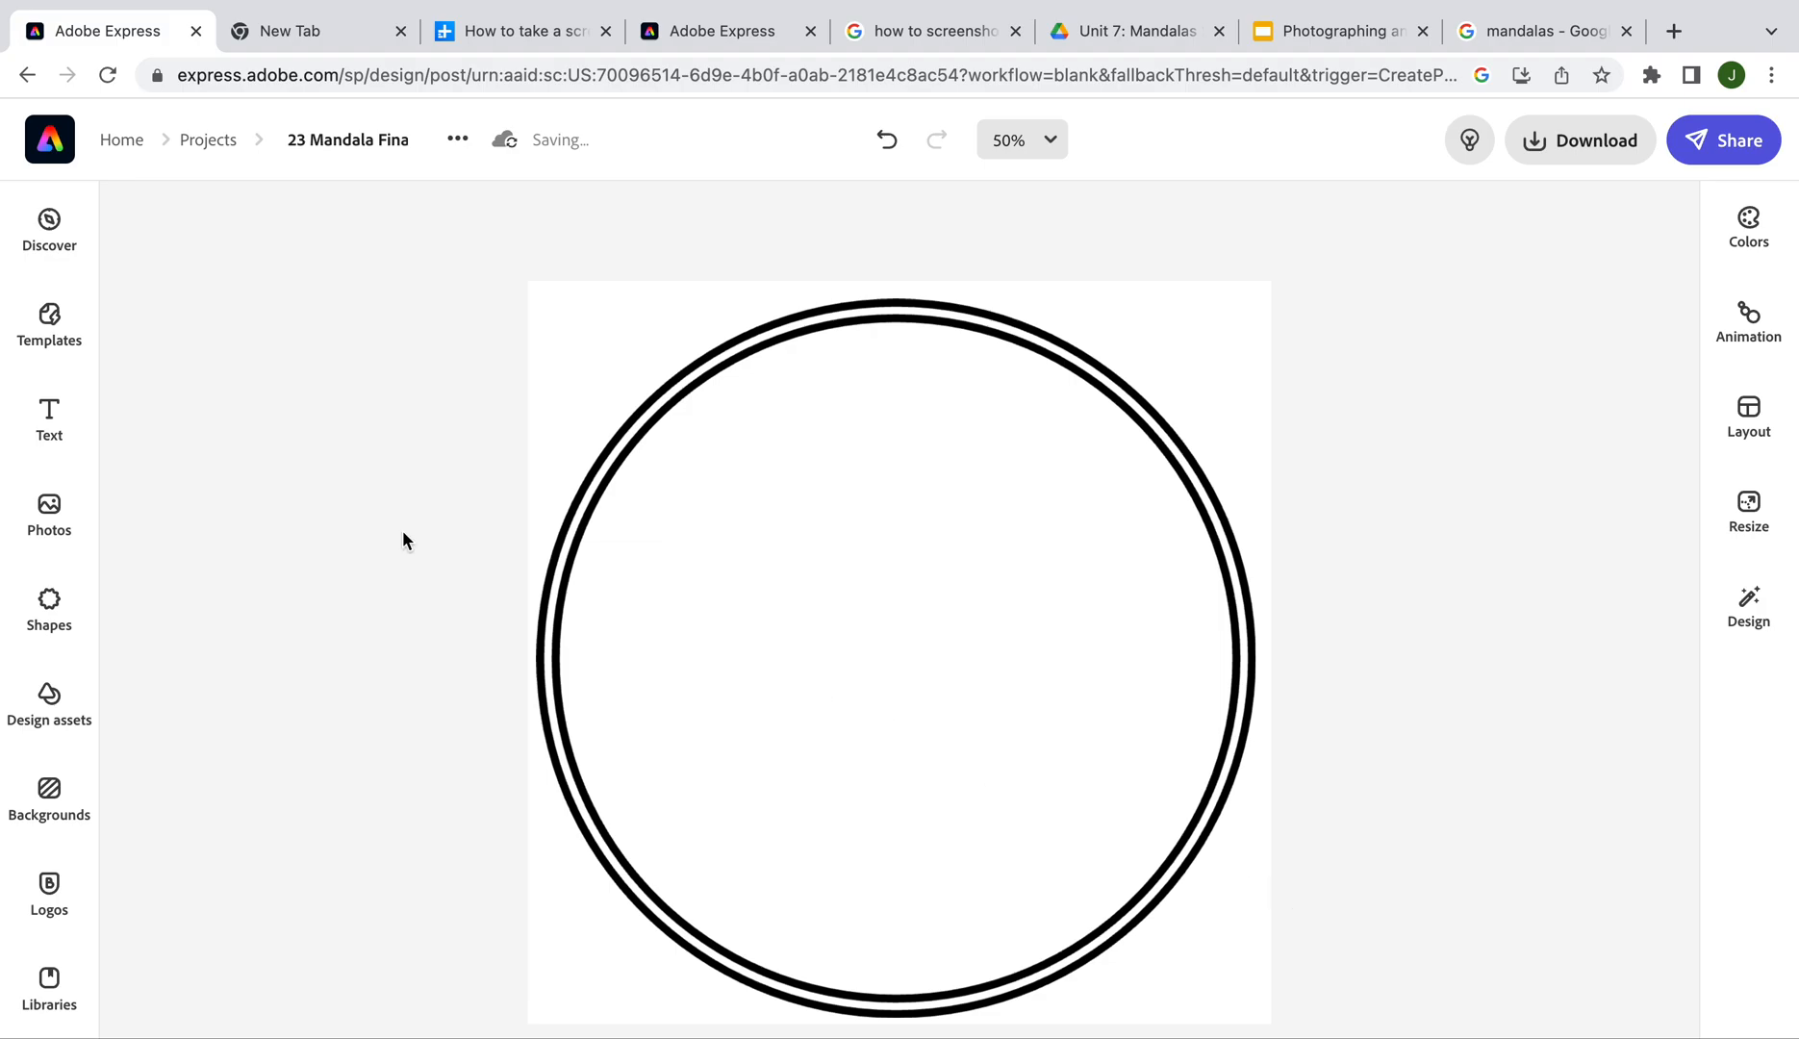
Add a thin circle from the Shapes library and set its colour to black
left_click(49, 608)
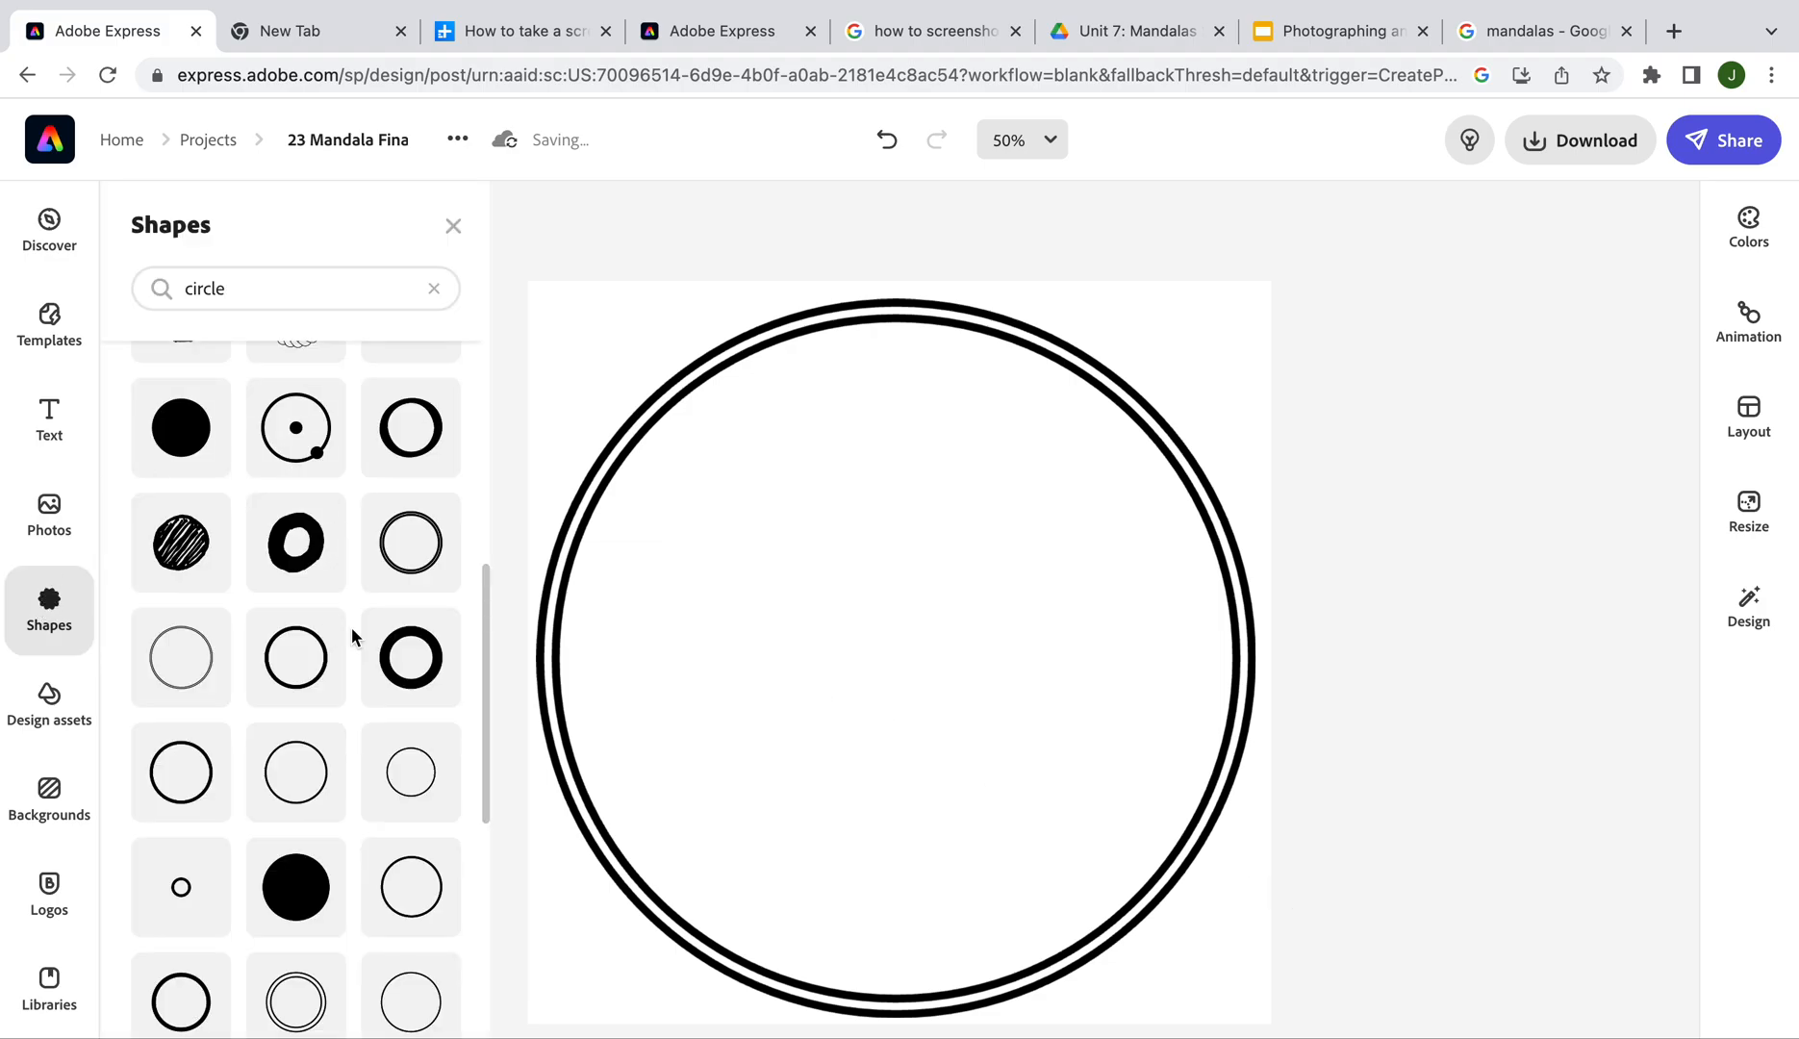
left_click(411, 773)
left_click(1026, 630)
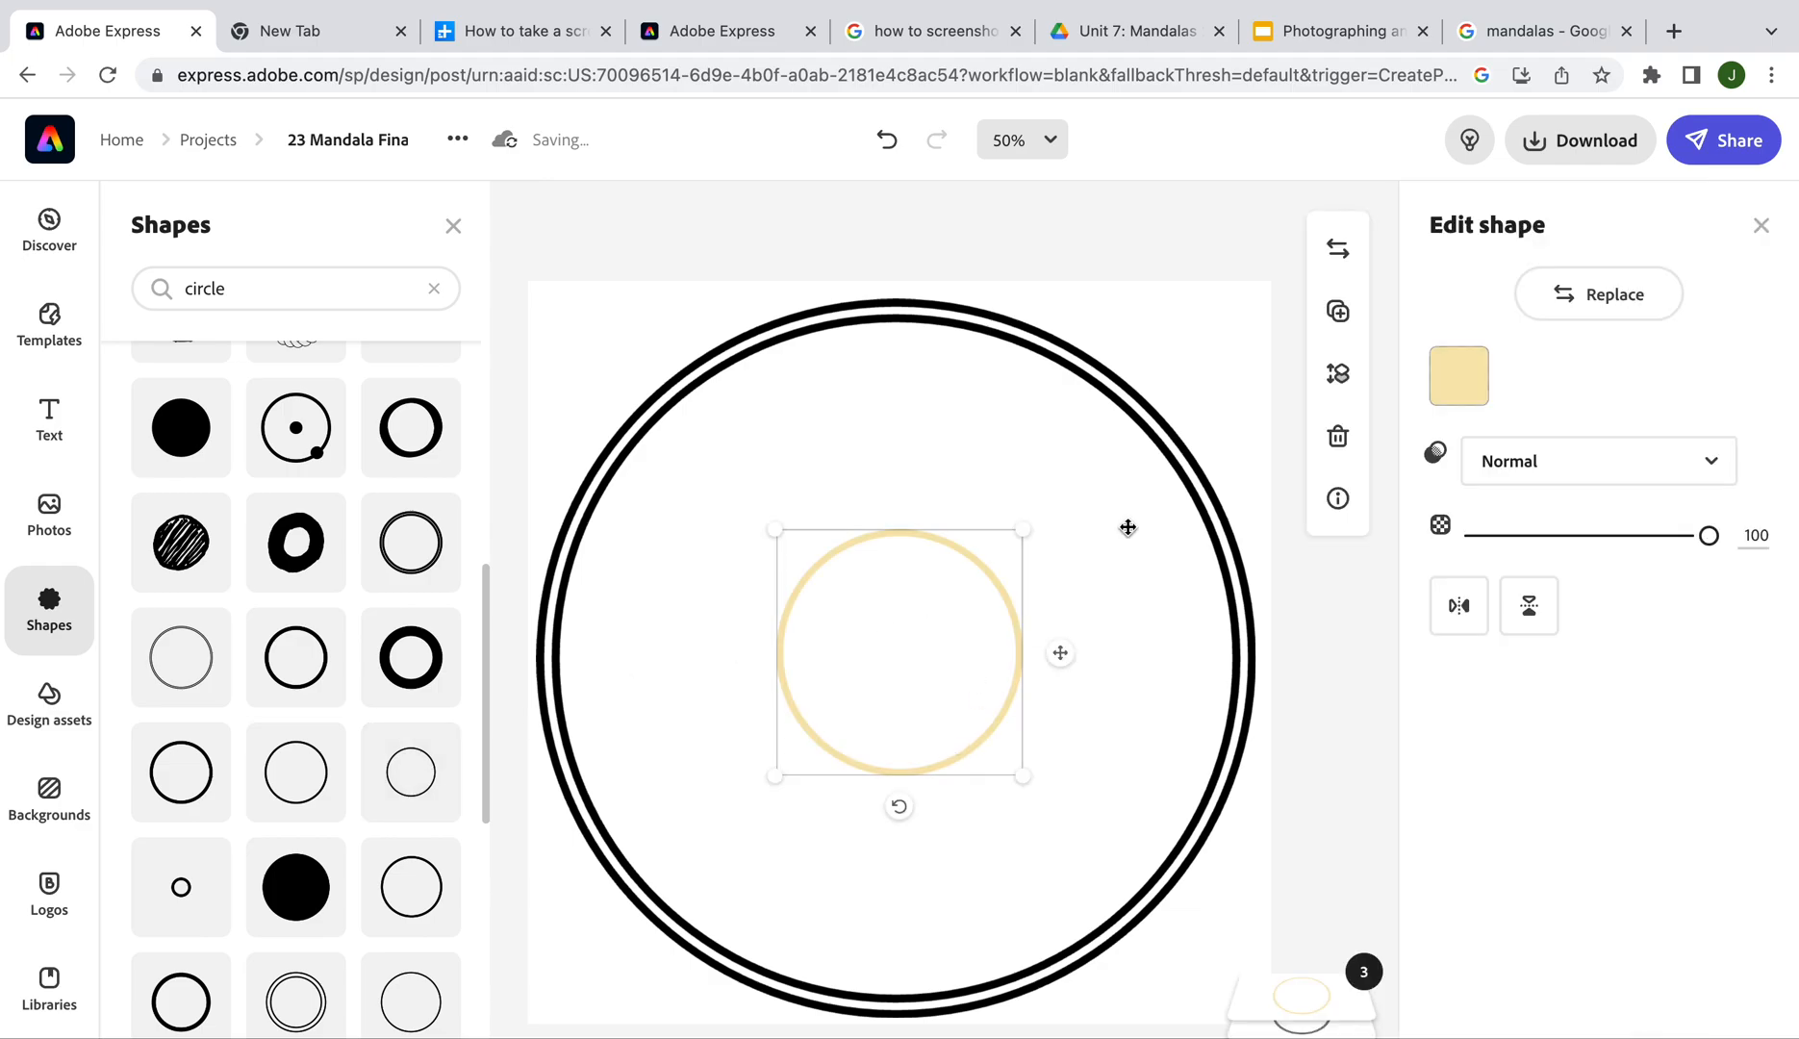
left_click(1459, 375)
left_click(1486, 598)
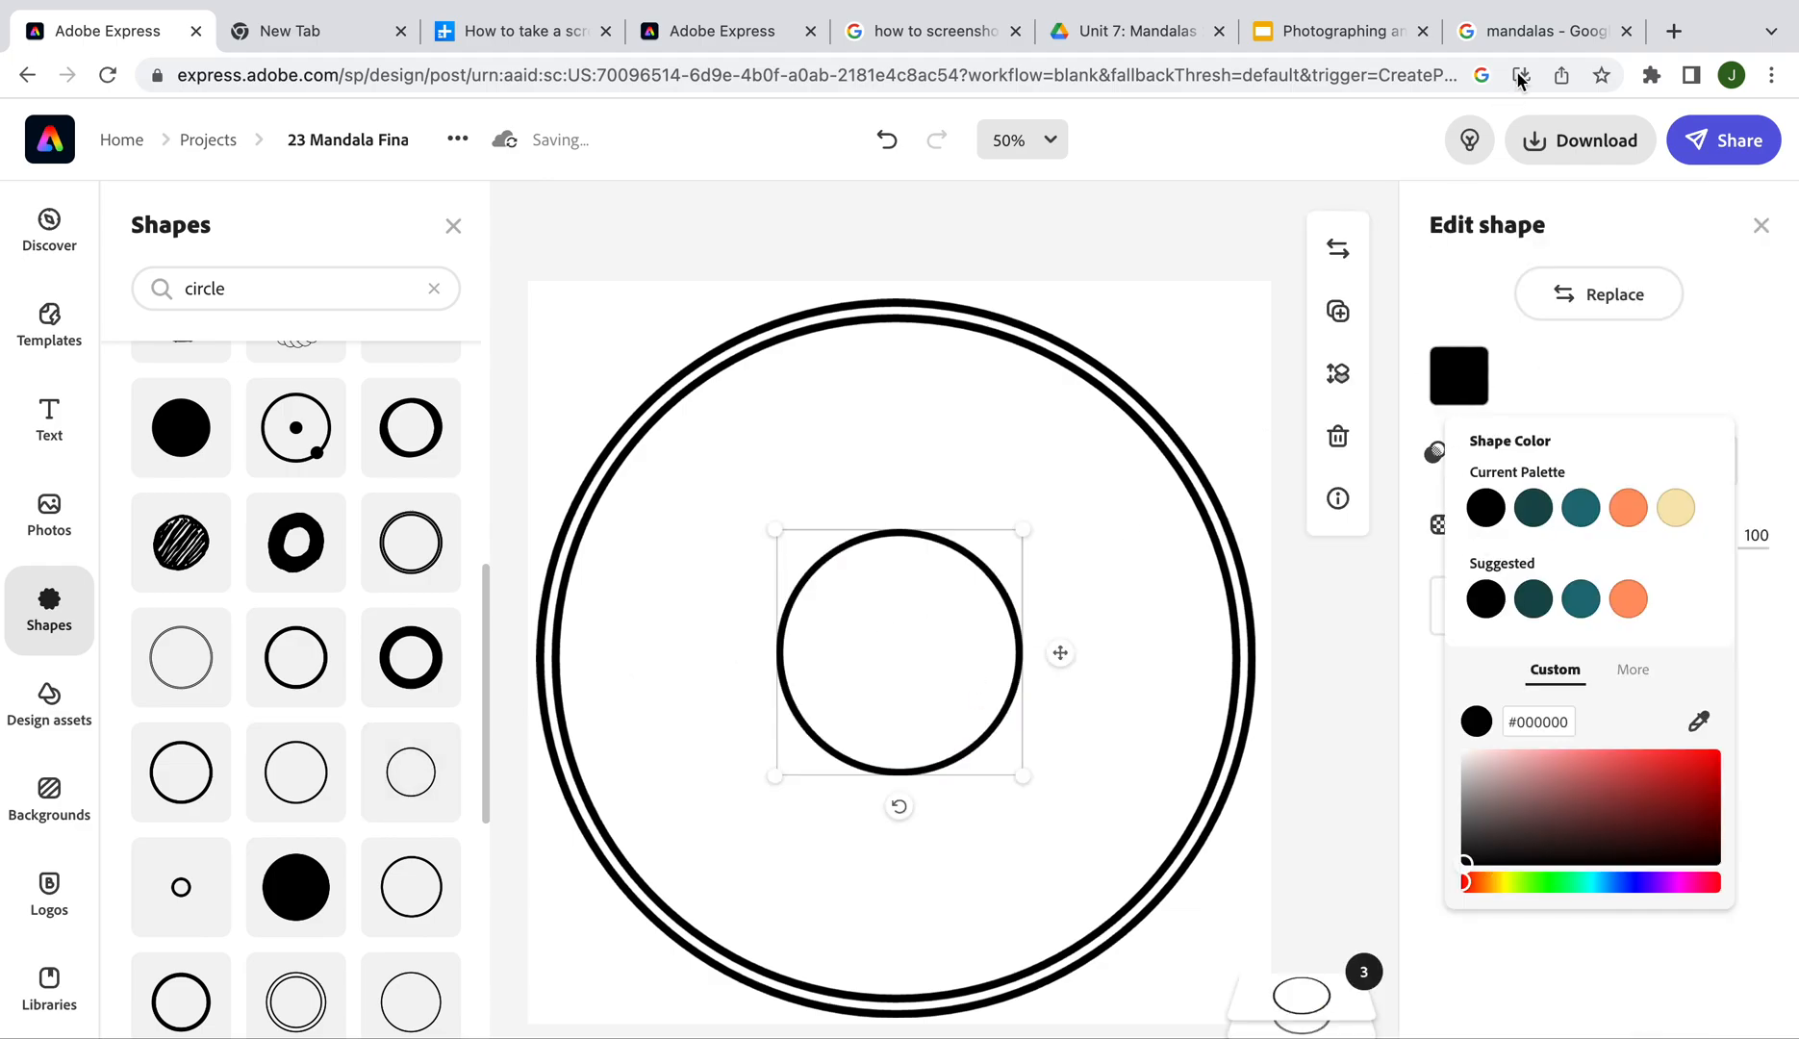
Check the mandala reference, then enlarge the inner circle to about half the ring's width
left_click(1531, 33)
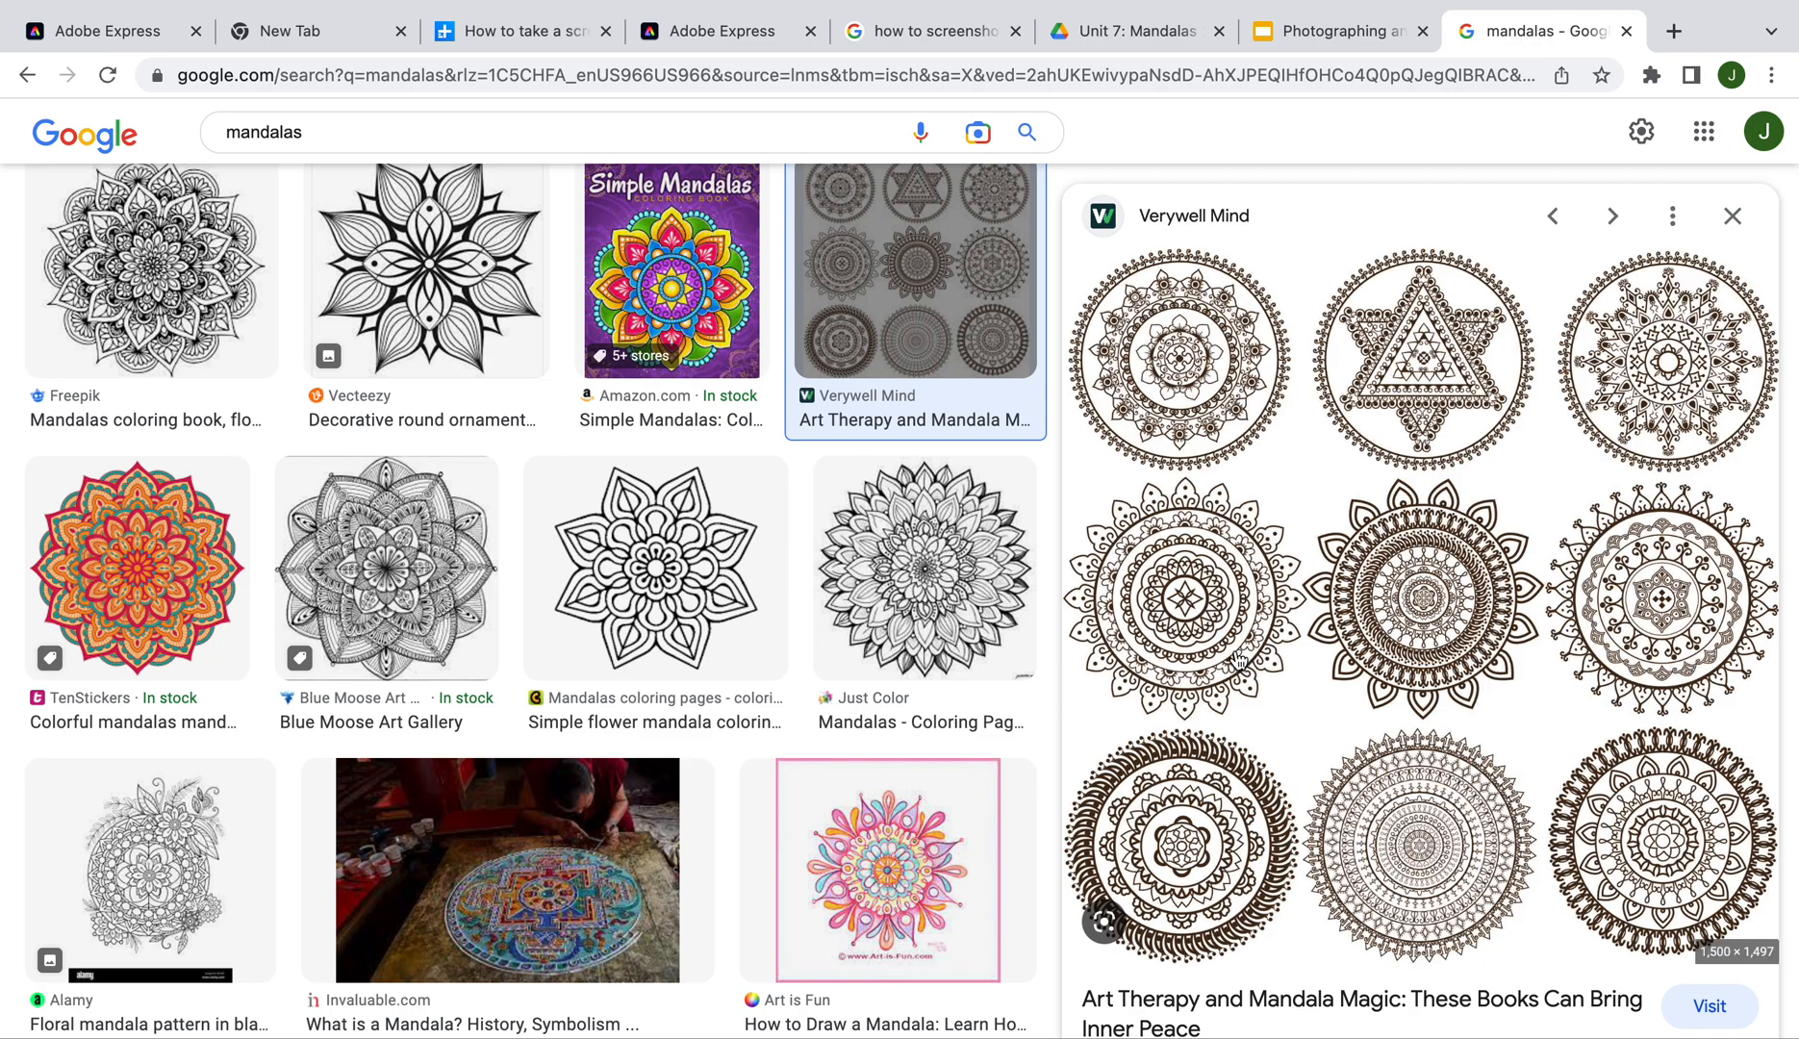
left_click(113, 36)
left_click_drag(1022, 524, 1092, 465)
left_click_drag(775, 780, 700, 851)
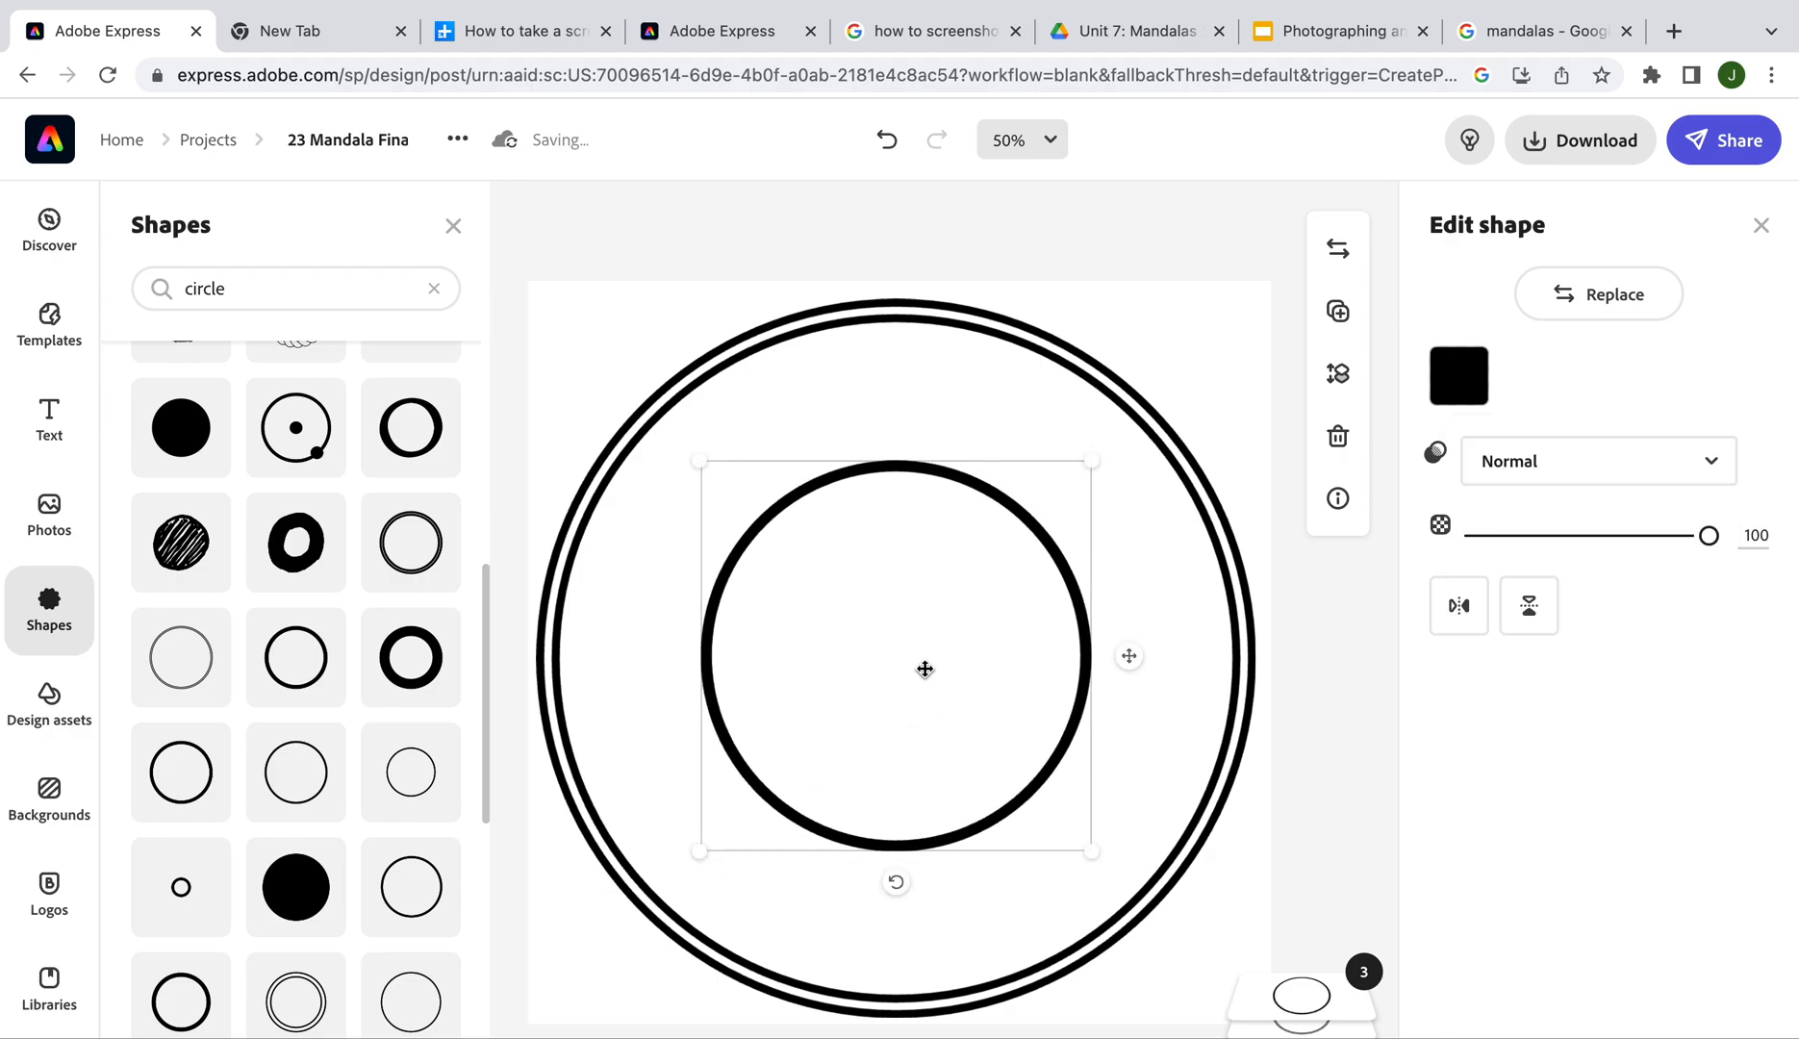
key("ctrl+a")
Drag the black inner circle back to dead centre within the double ring and deselect it
left_click(947, 624)
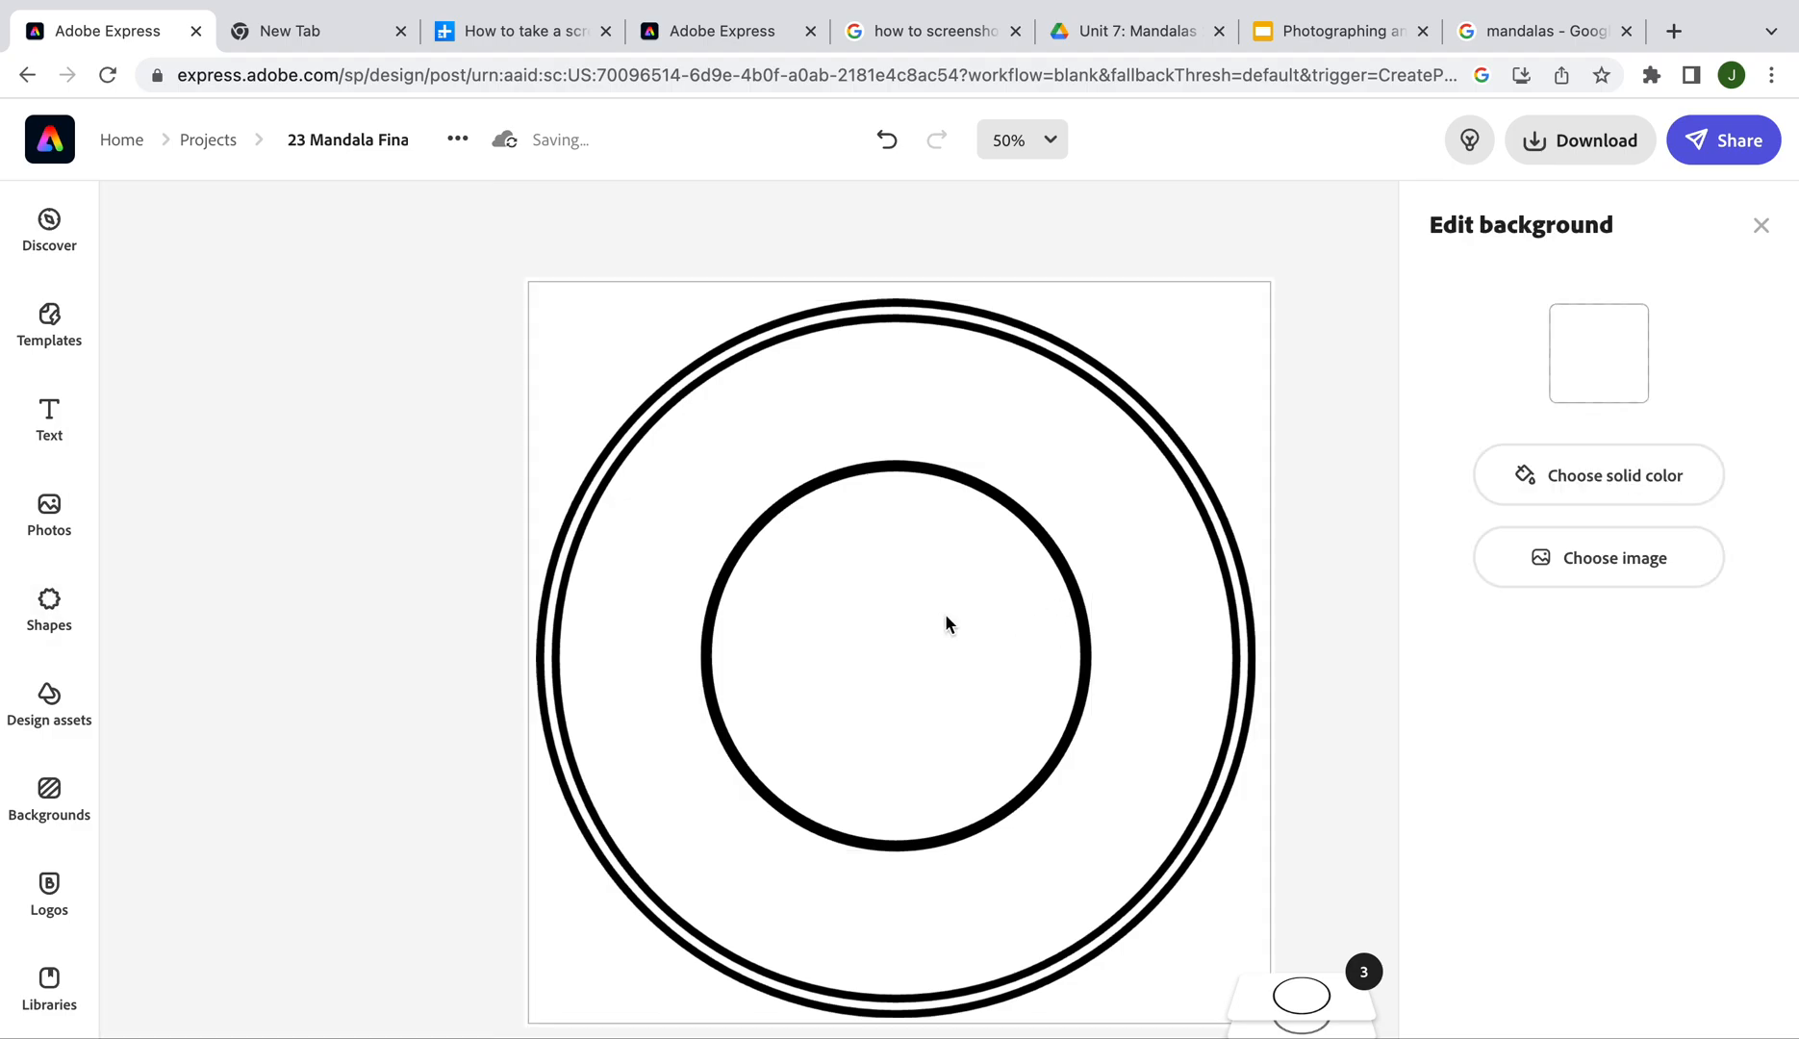
left_click(983, 486)
left_click_drag(926, 507, 955, 532)
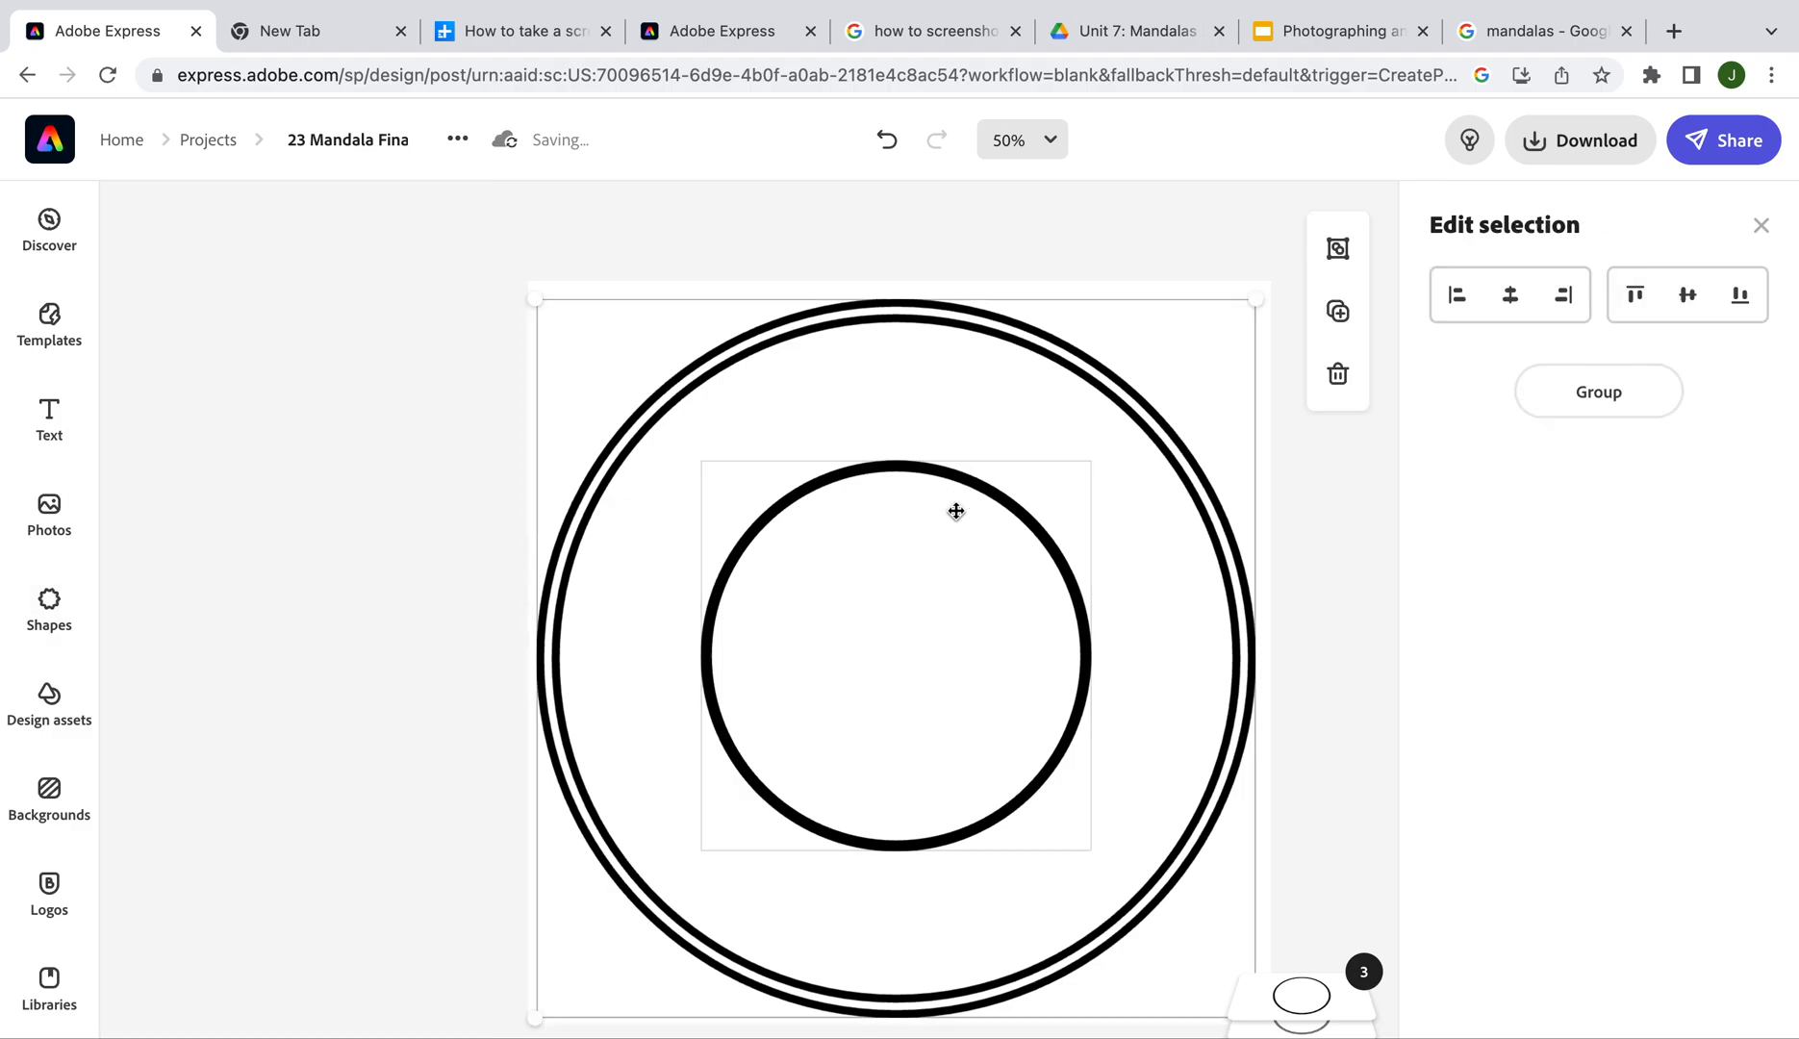
left_click(964, 273)
mouse_move(902, 476)
left_mouse_down()
mouse_move(872, 471)
mouse_move(901, 490)
mouse_move(890, 473)
left_mouse_up()
left_click(1301, 723)
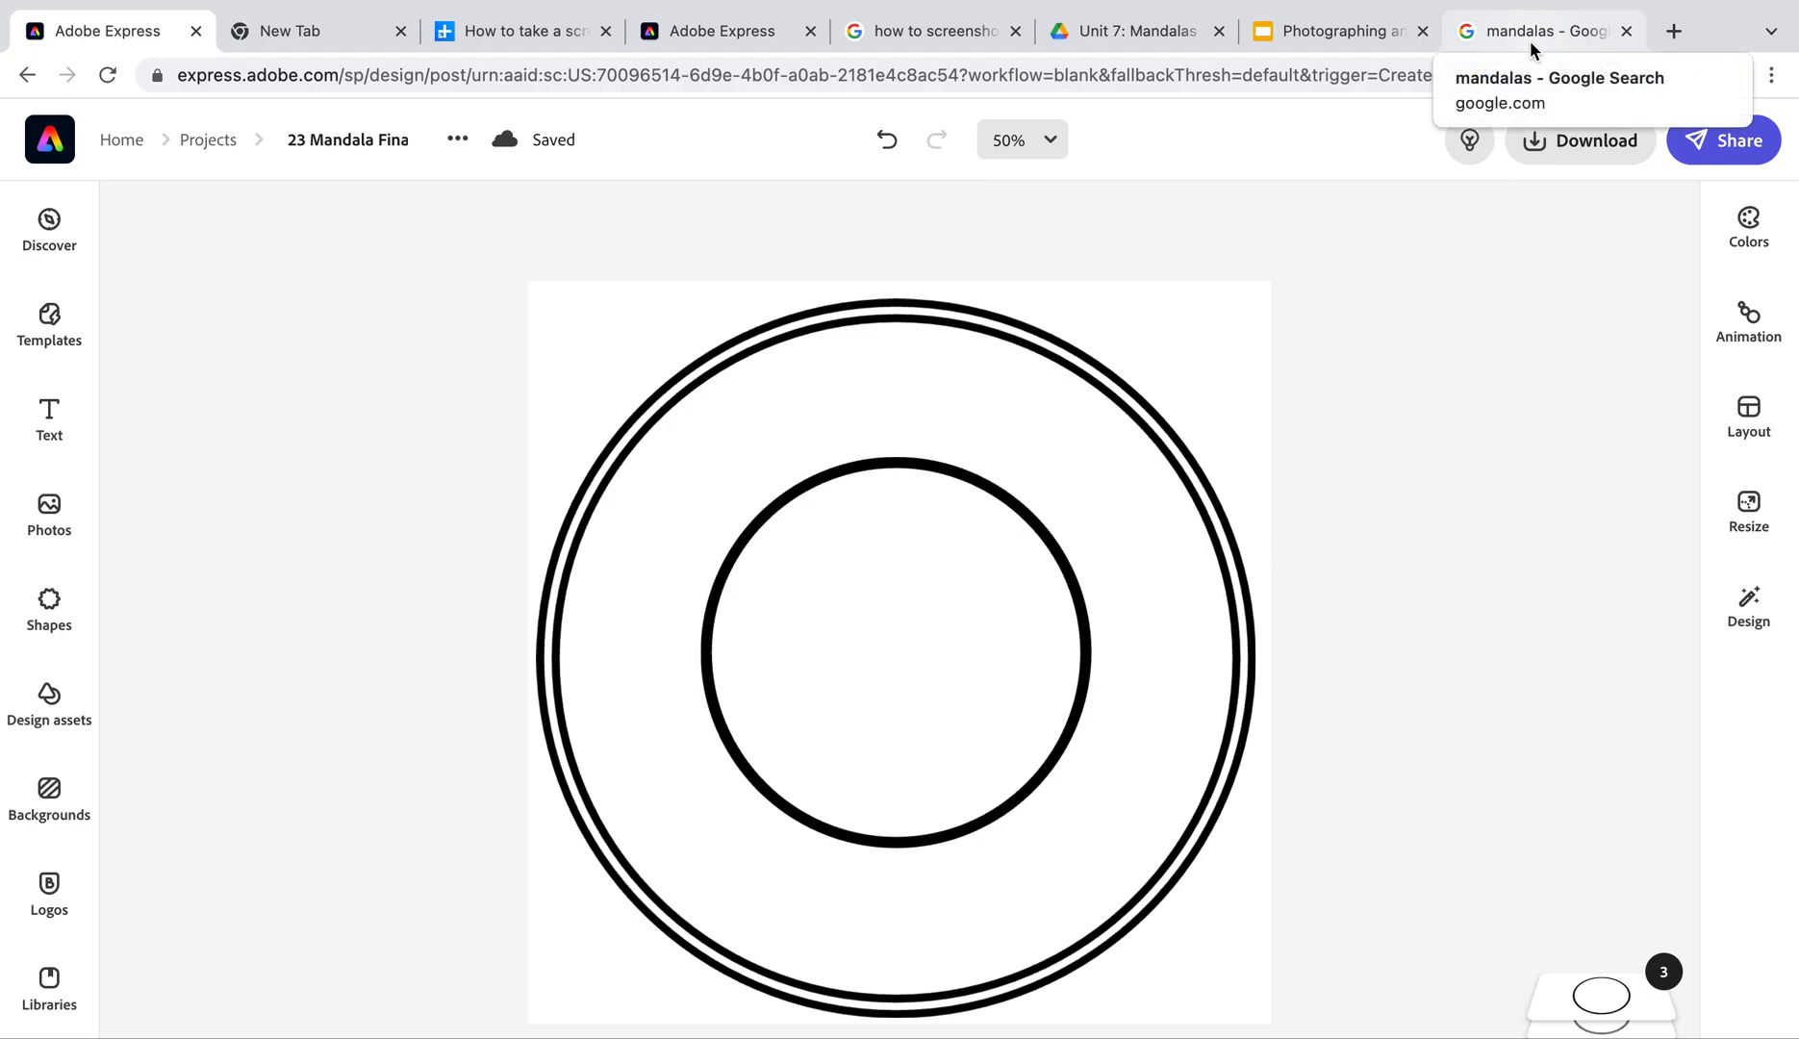
Open the Digital Trends Chromebook screenshot article from the 'how to screenshot' search results
left_click(904, 30)
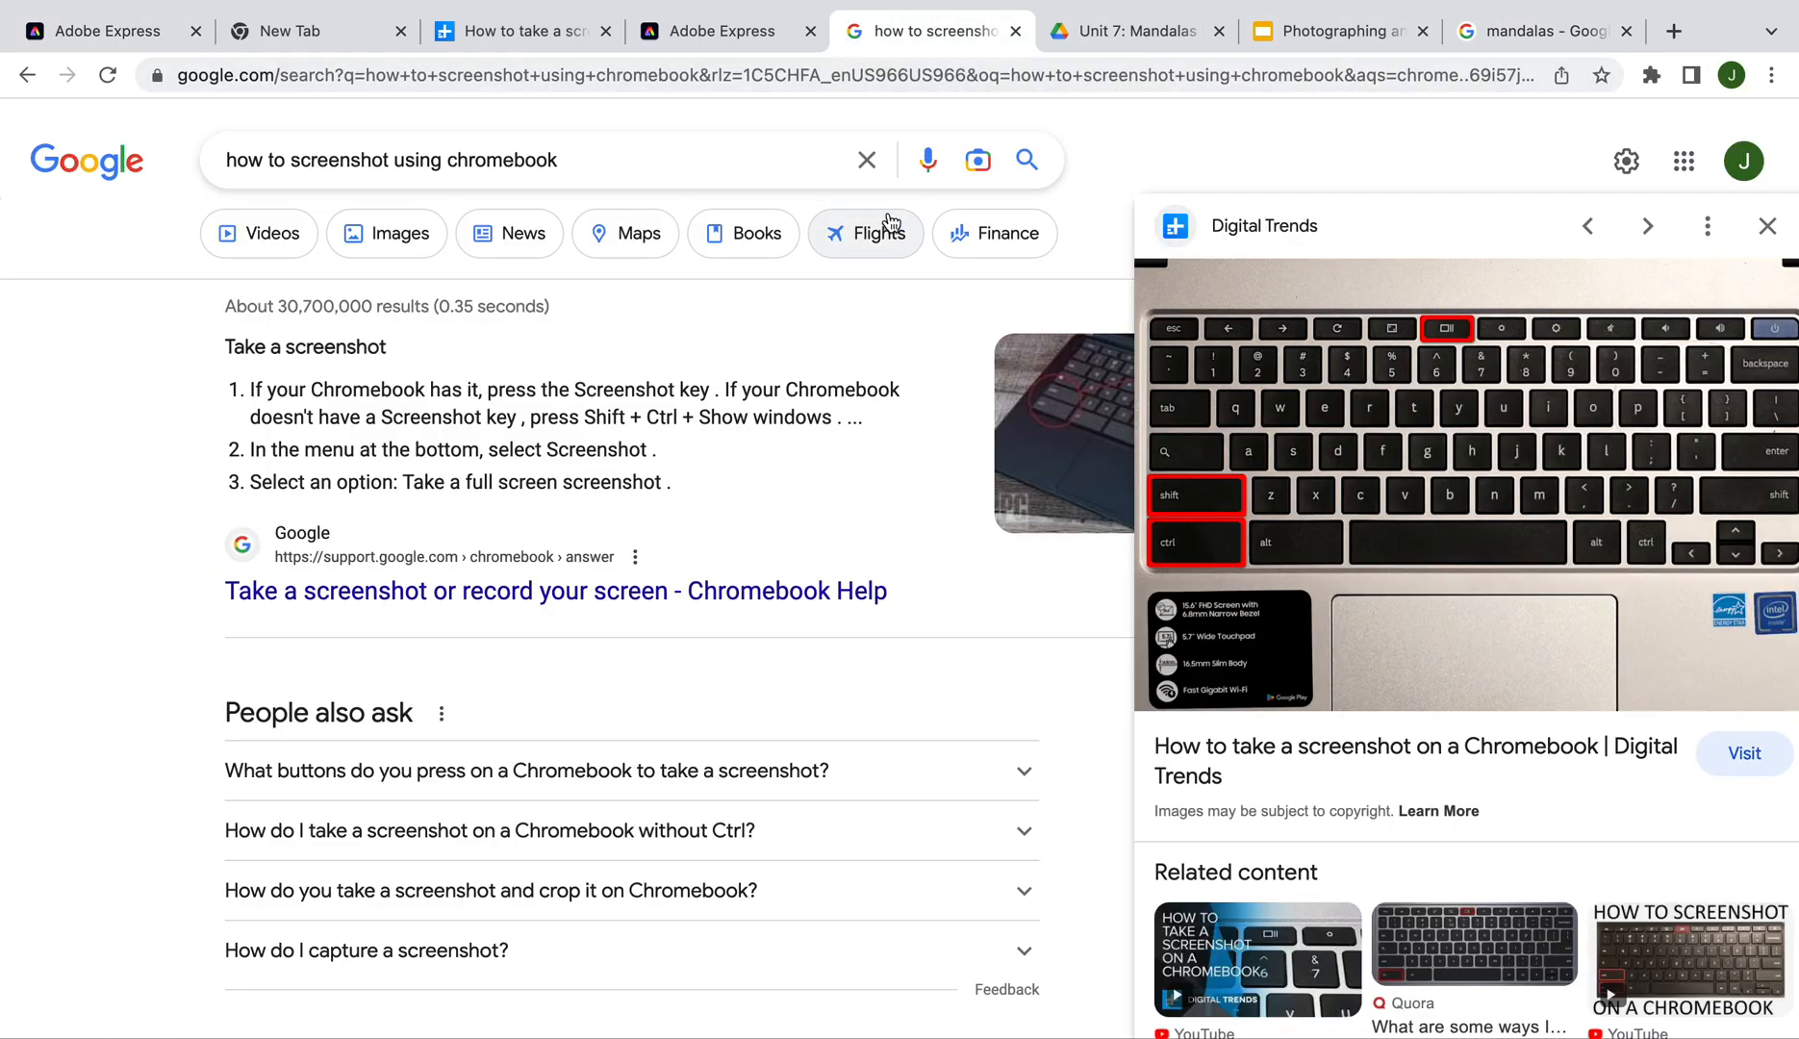
left_click(1097, 27)
left_click(861, 39)
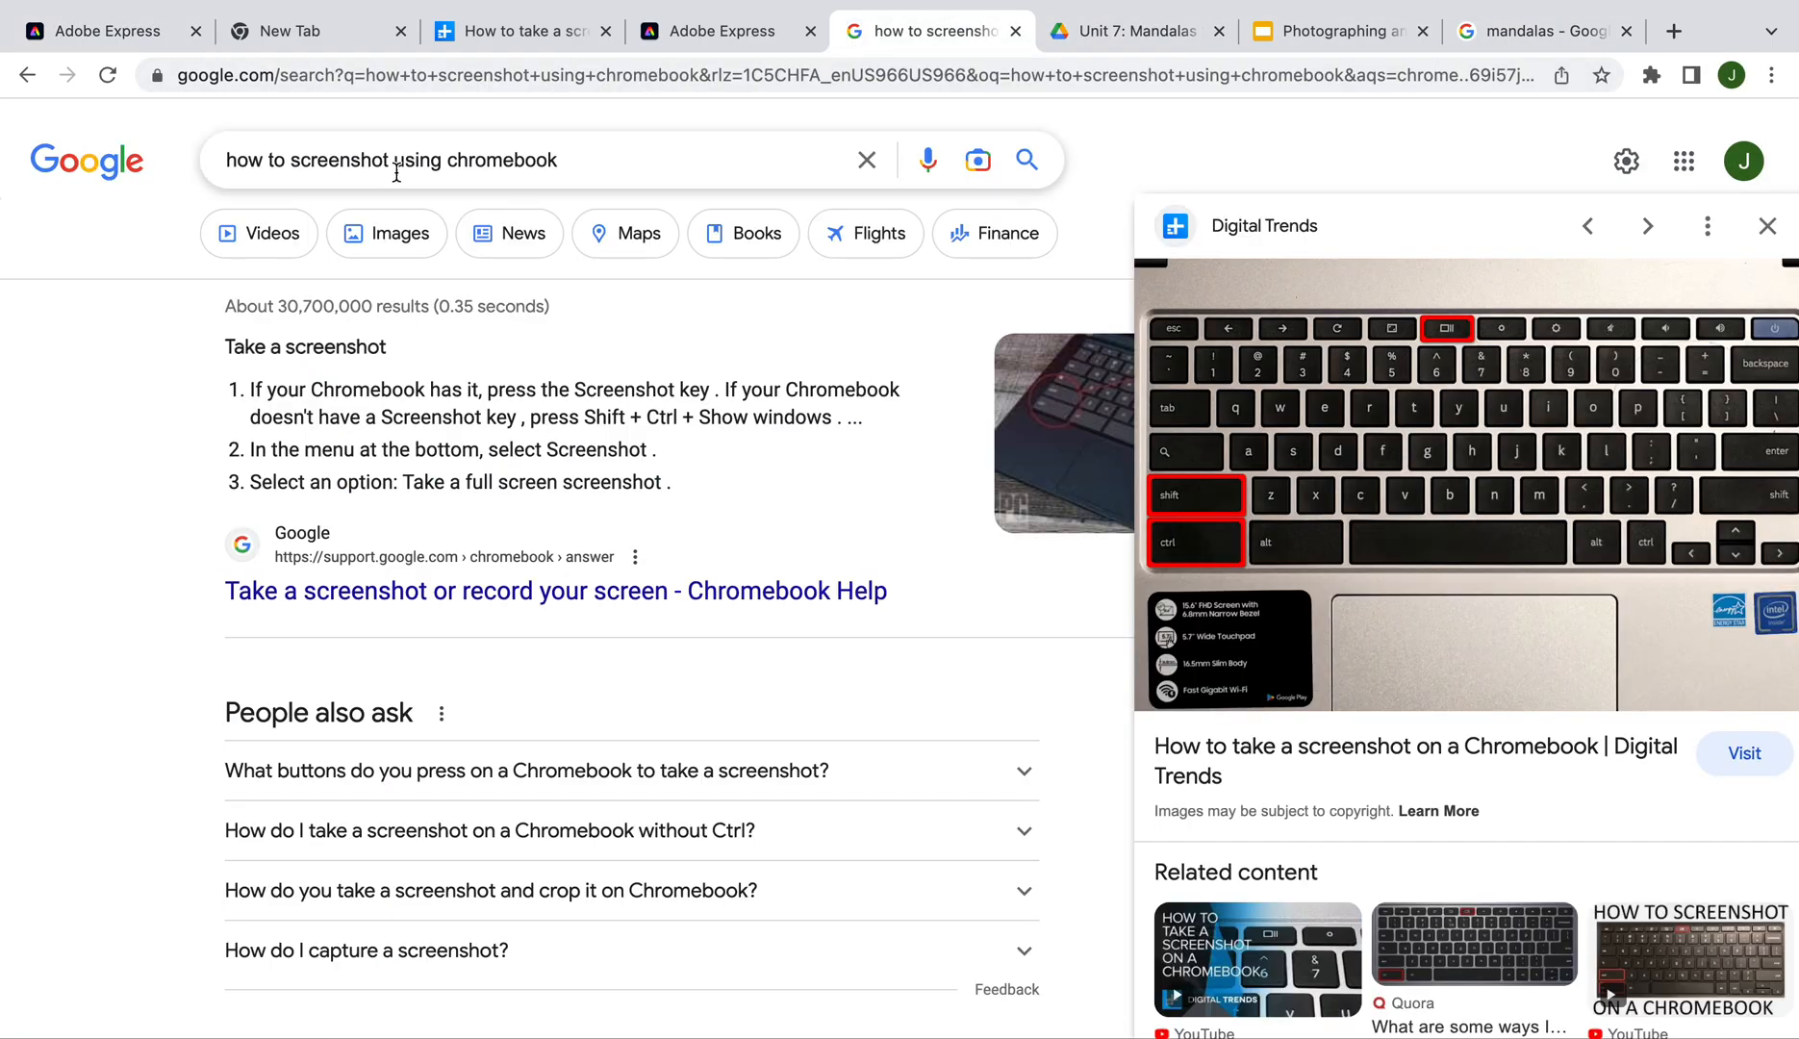
left_click(1354, 524)
View the article's keyboard image, dismiss the newsletter pop-up, and return to the mandala design
scroll(799, 719, "down", 10)
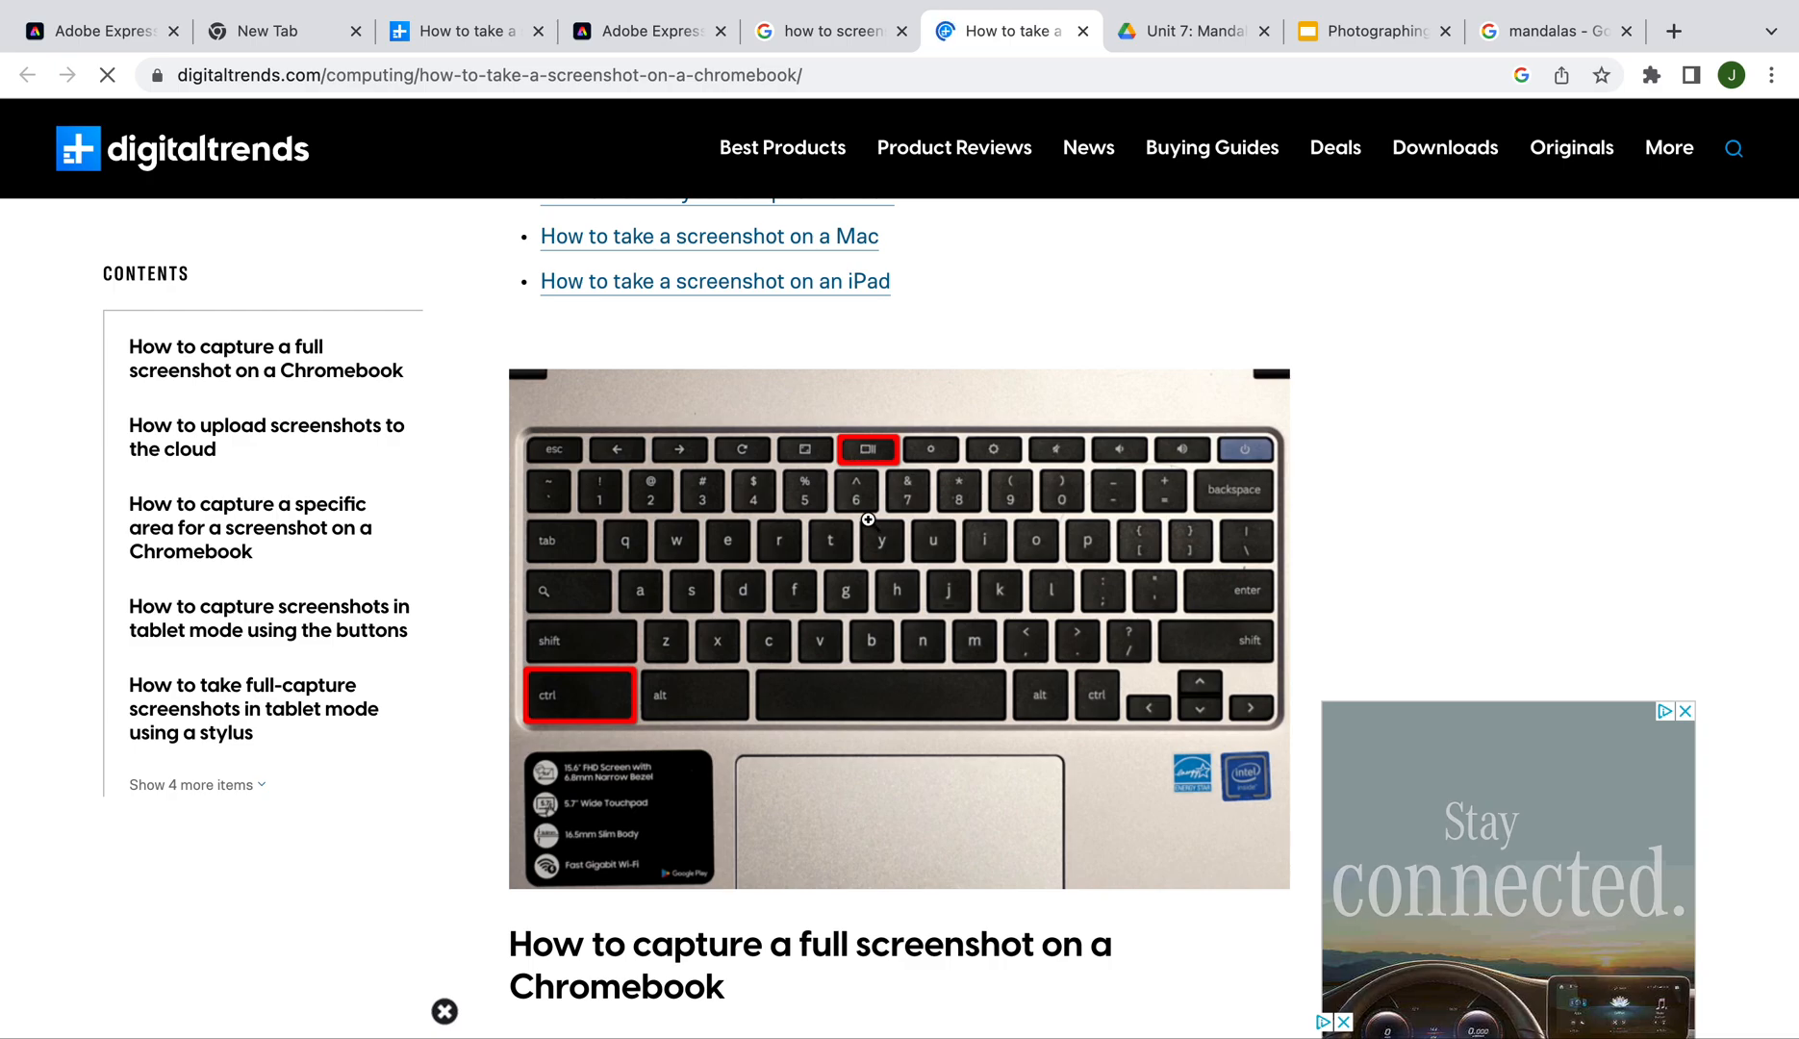
left_click(870, 489)
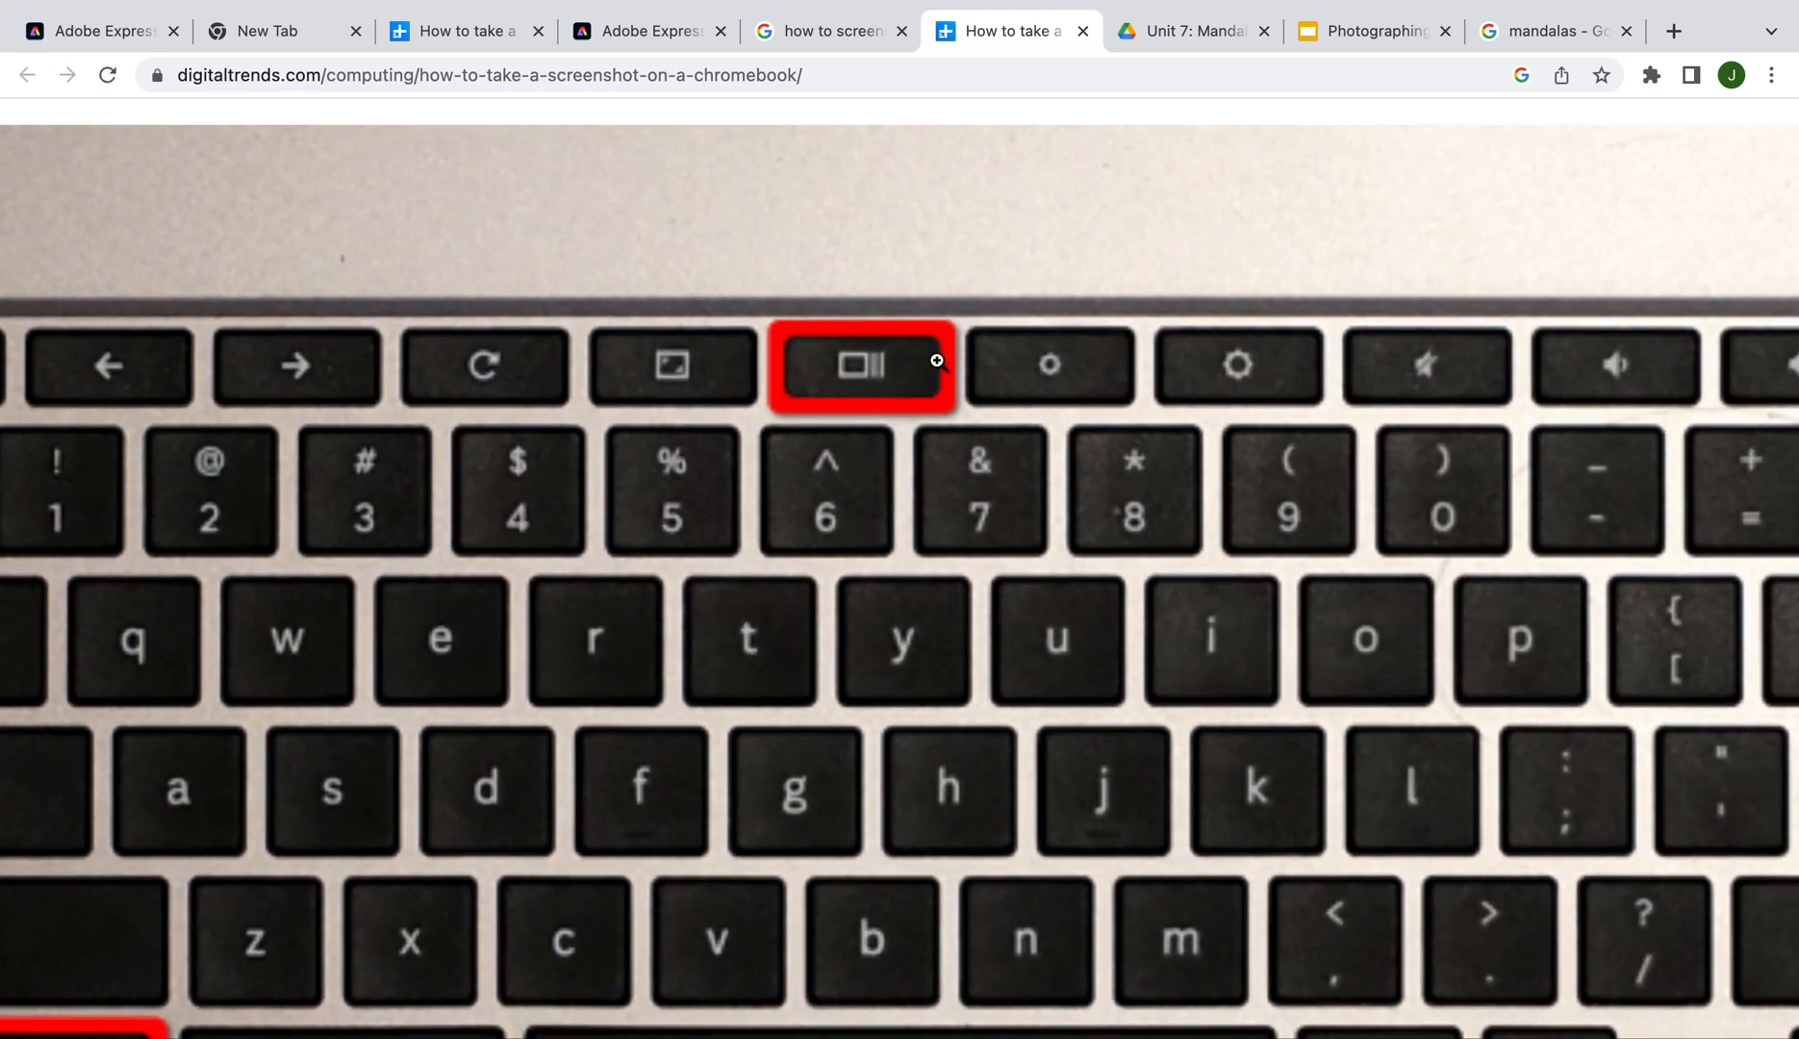
left_click(874, 404)
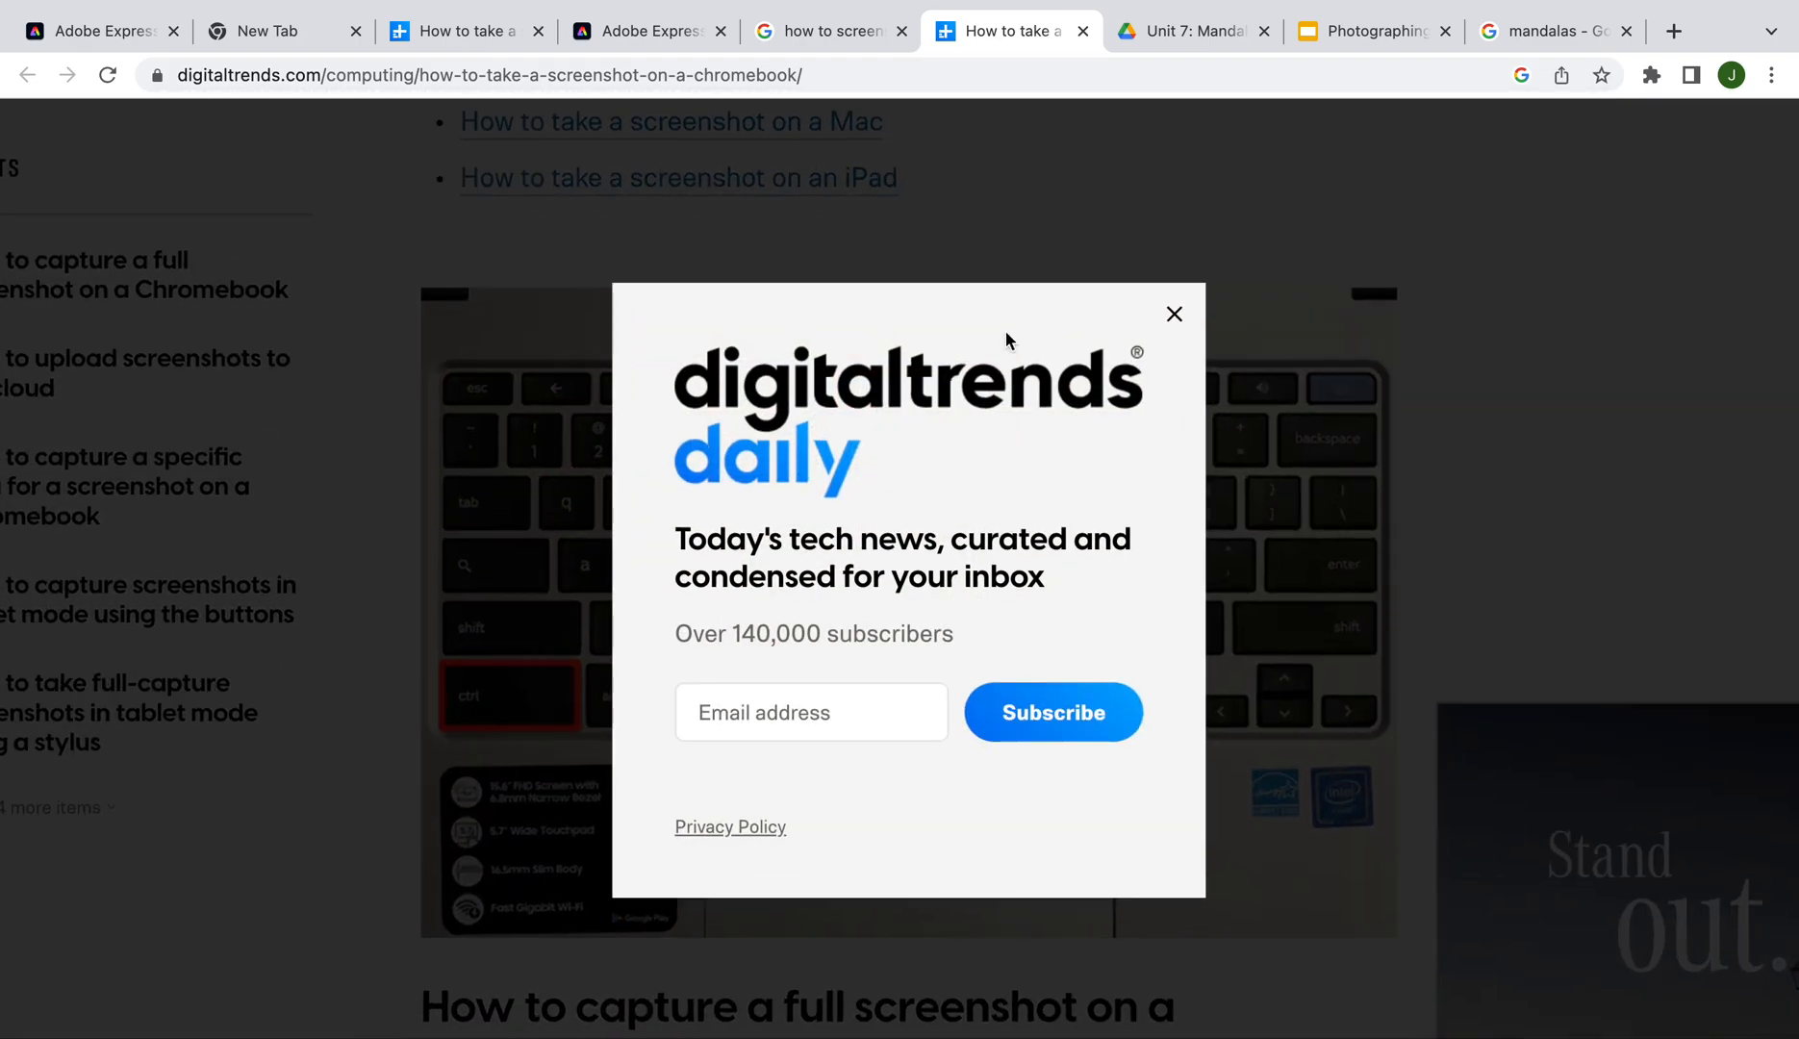
left_click(1172, 317)
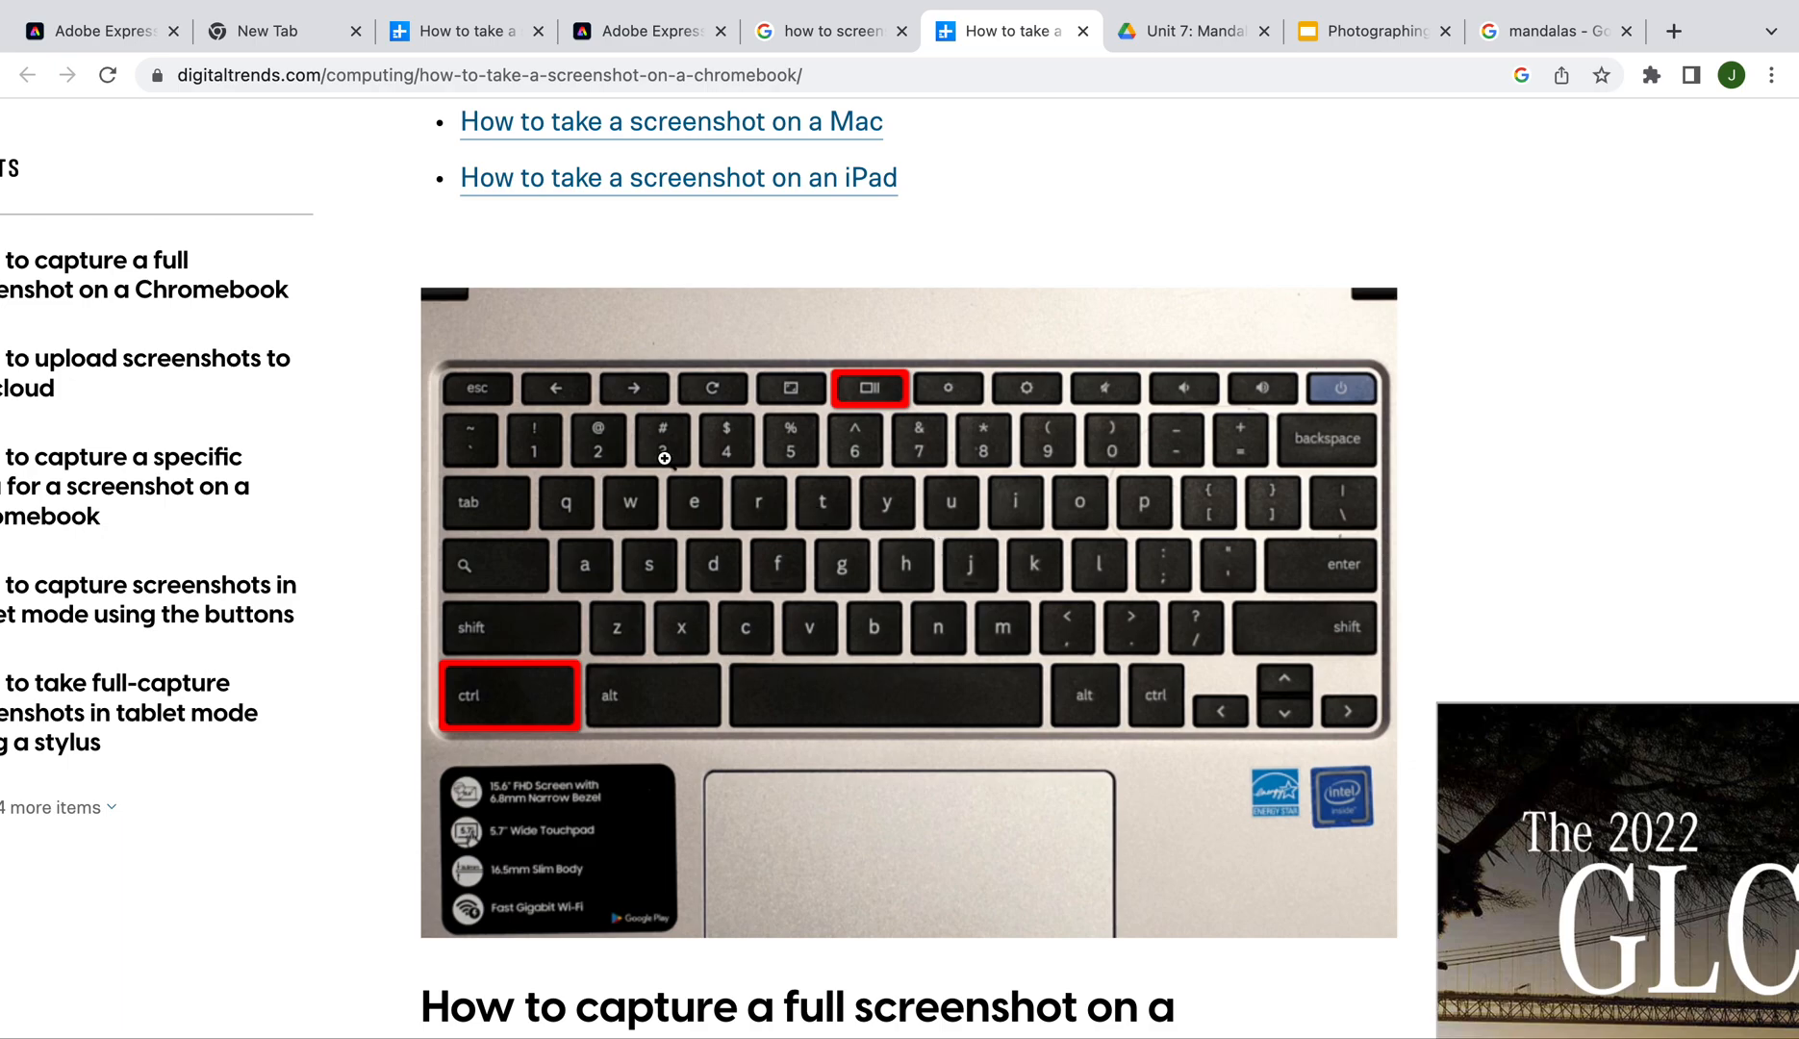
left_click(107, 29)
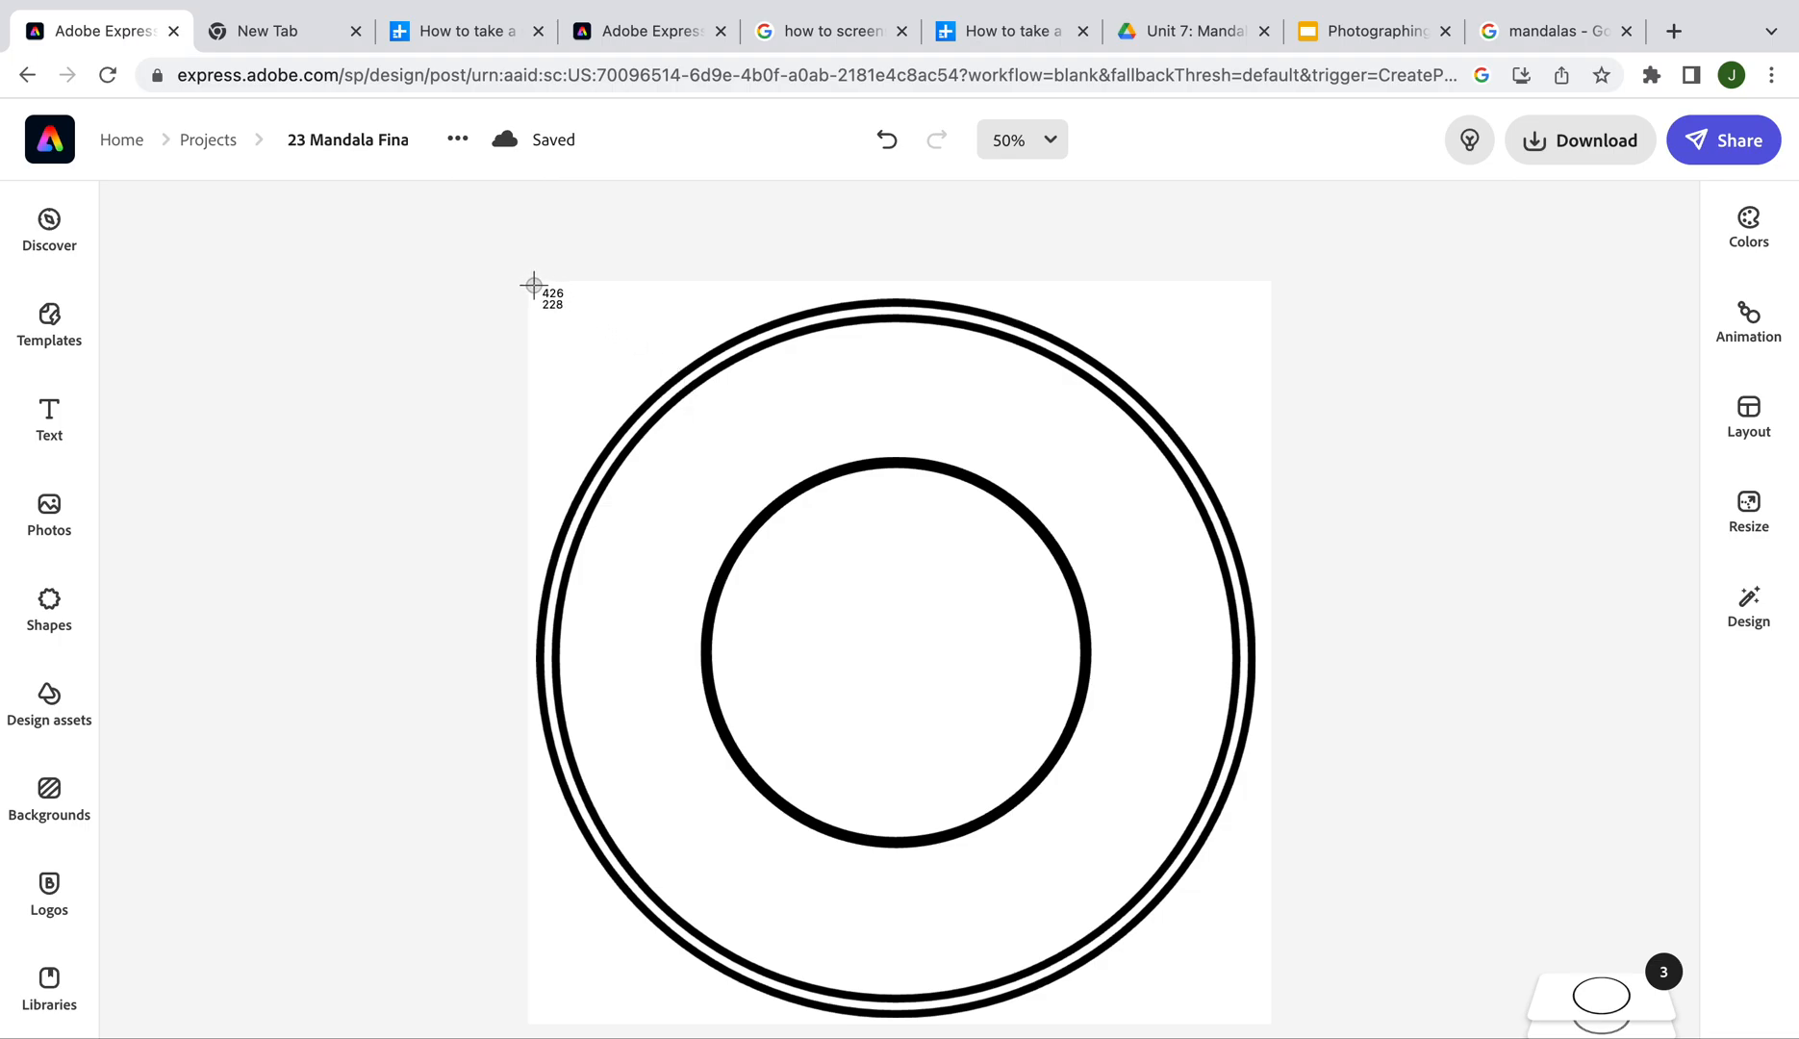
left_click_drag(533, 284, 899, 1024)
Replace the old circle search in the Shapes library with 'triangles'
left_click(60, 612)
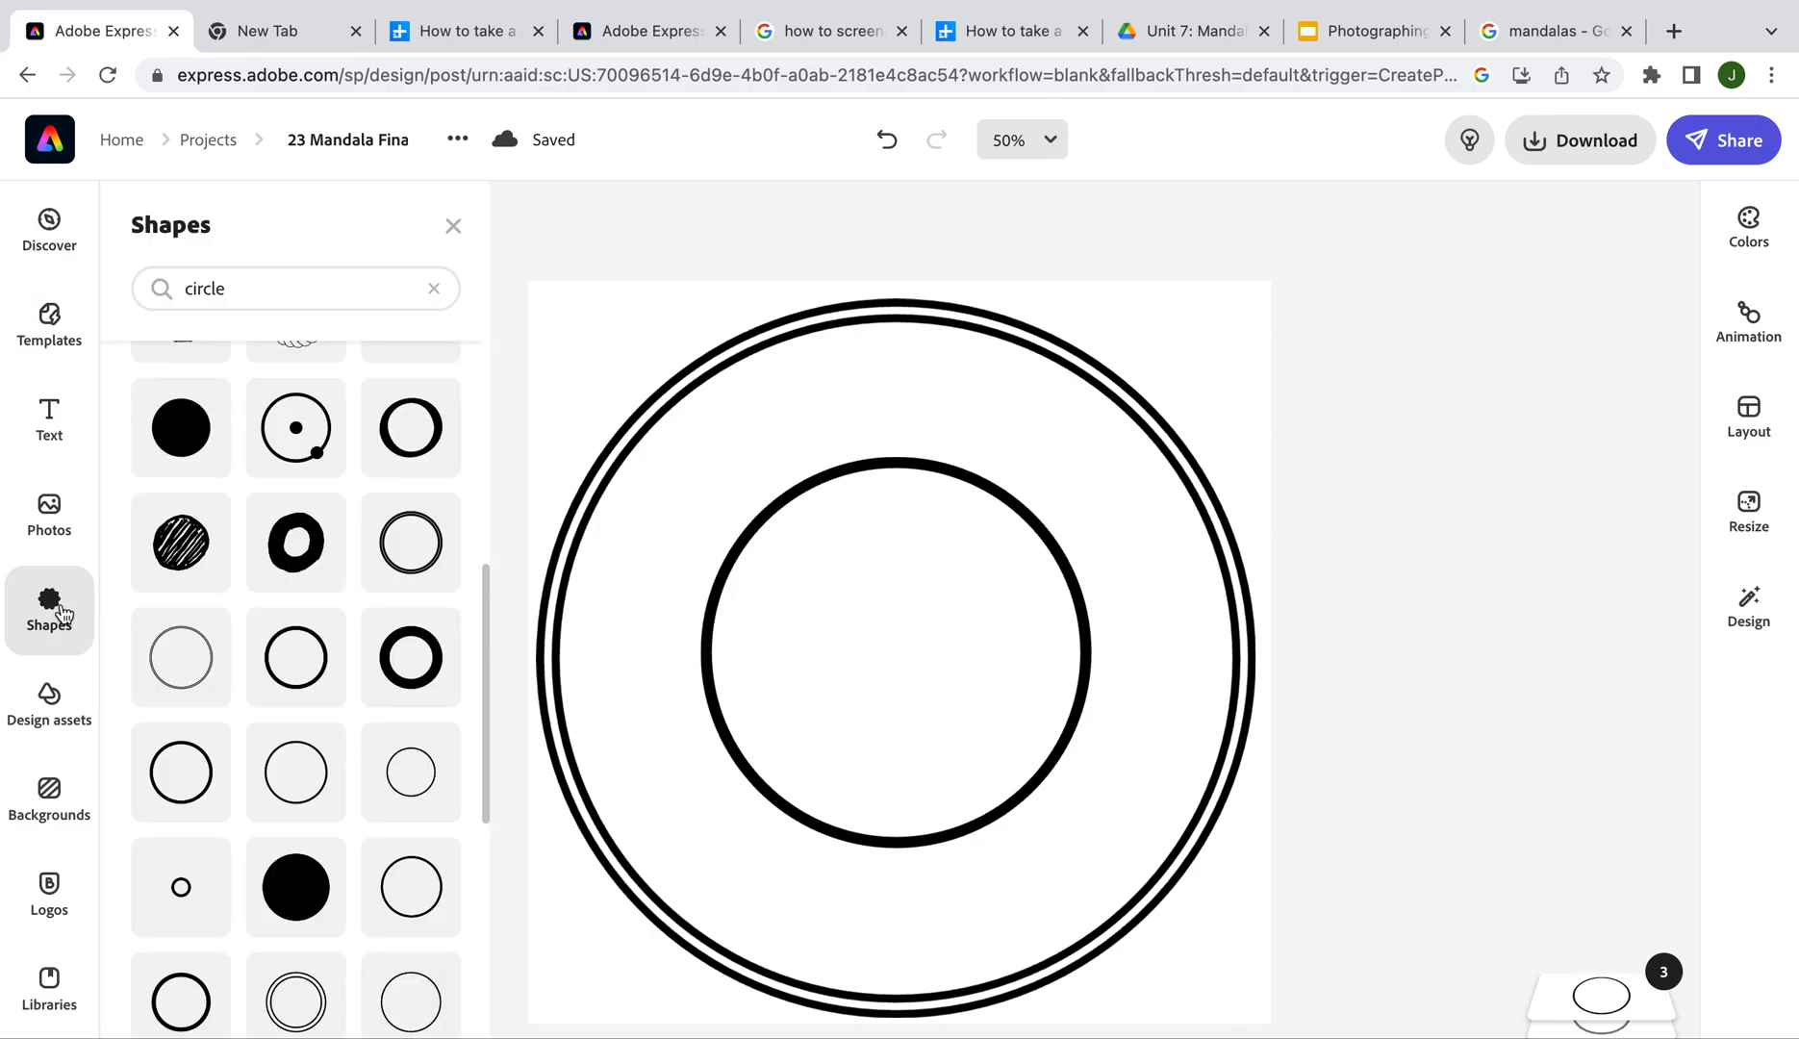
left_click(333, 301)
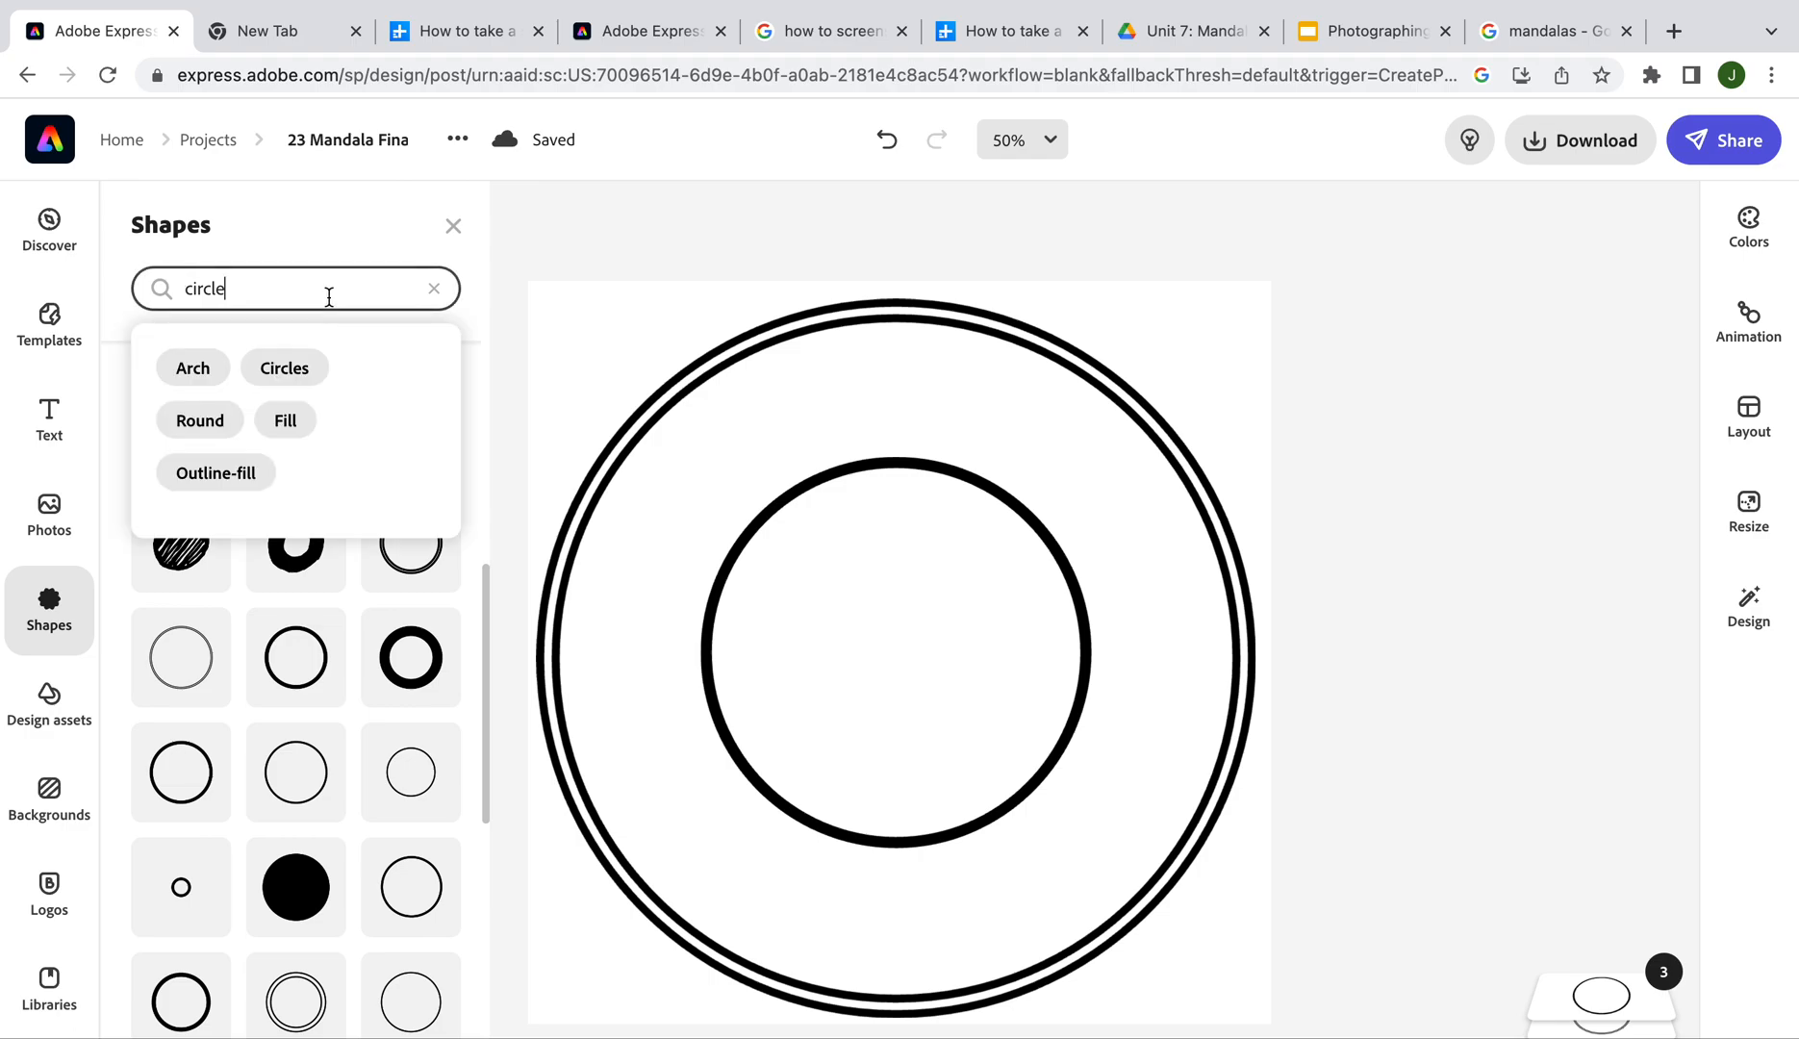
key("BackSpace")
type("t")
key("Return")
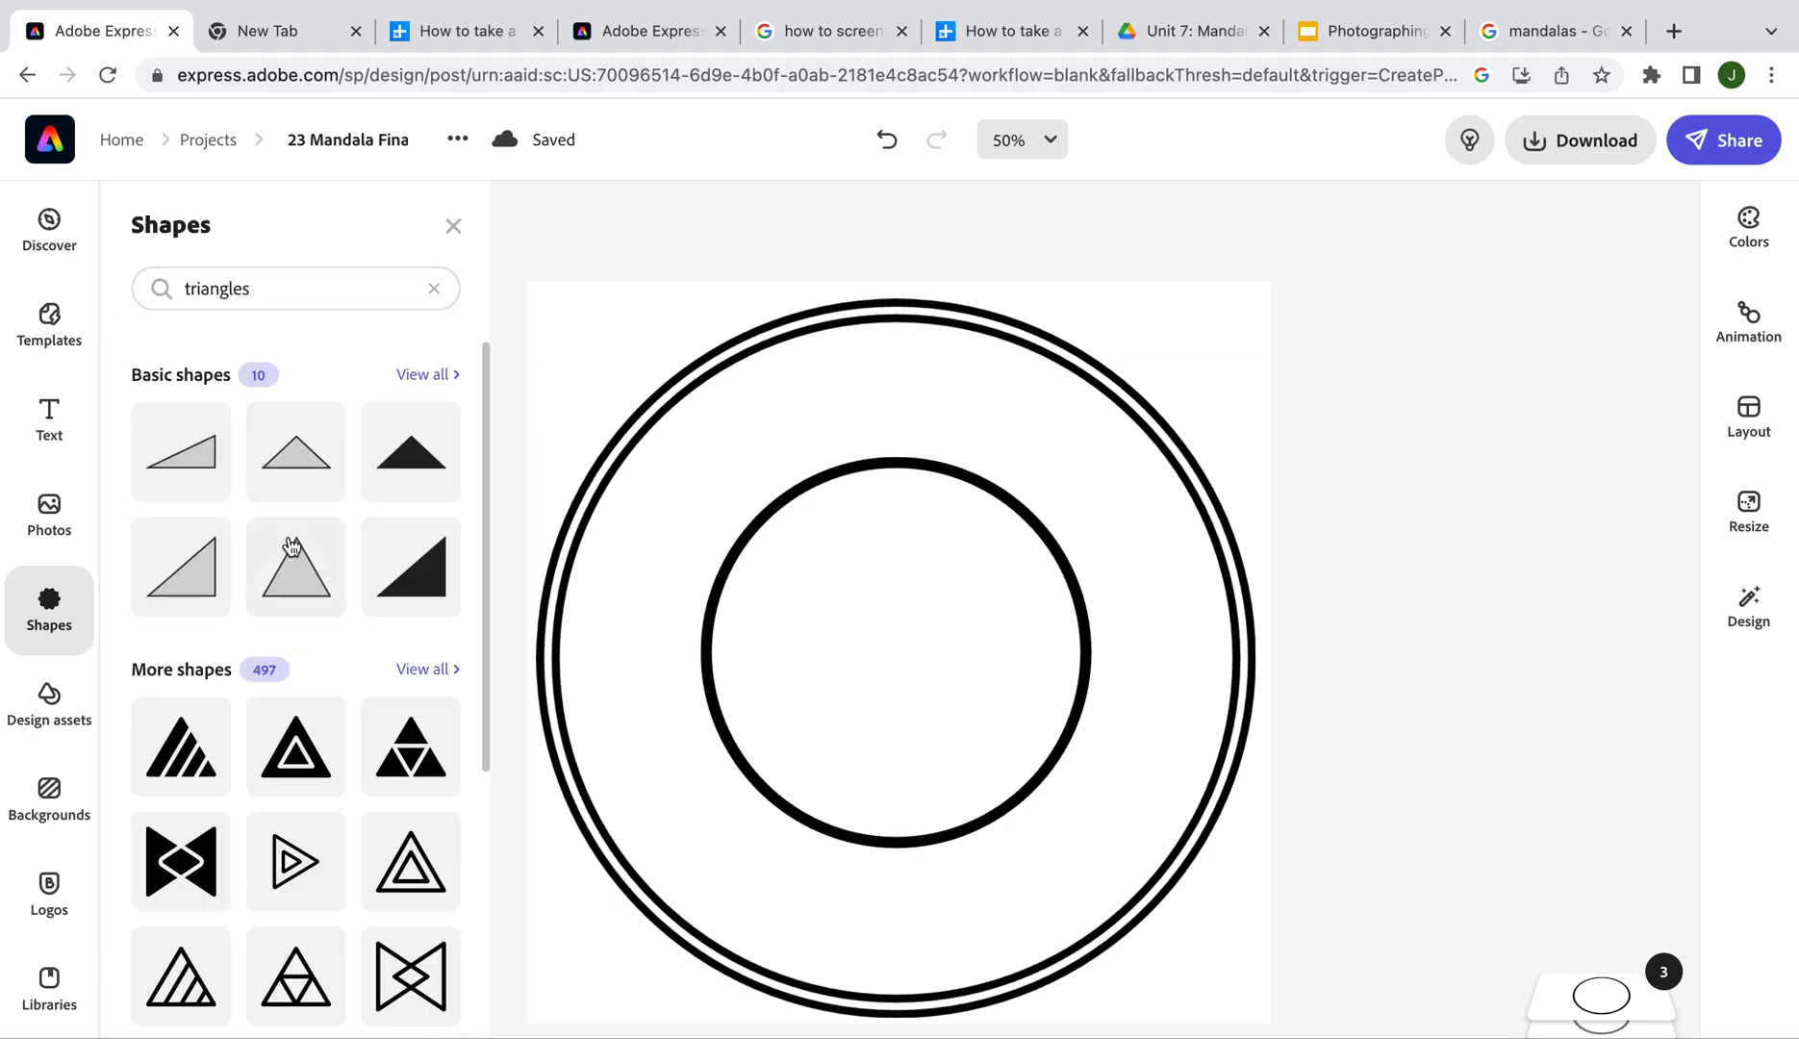
Add the three-triangle outline shape to the canvas and select its upper copy
scroll(349, 563, "down", 1)
scroll(289, 673, "down", 3)
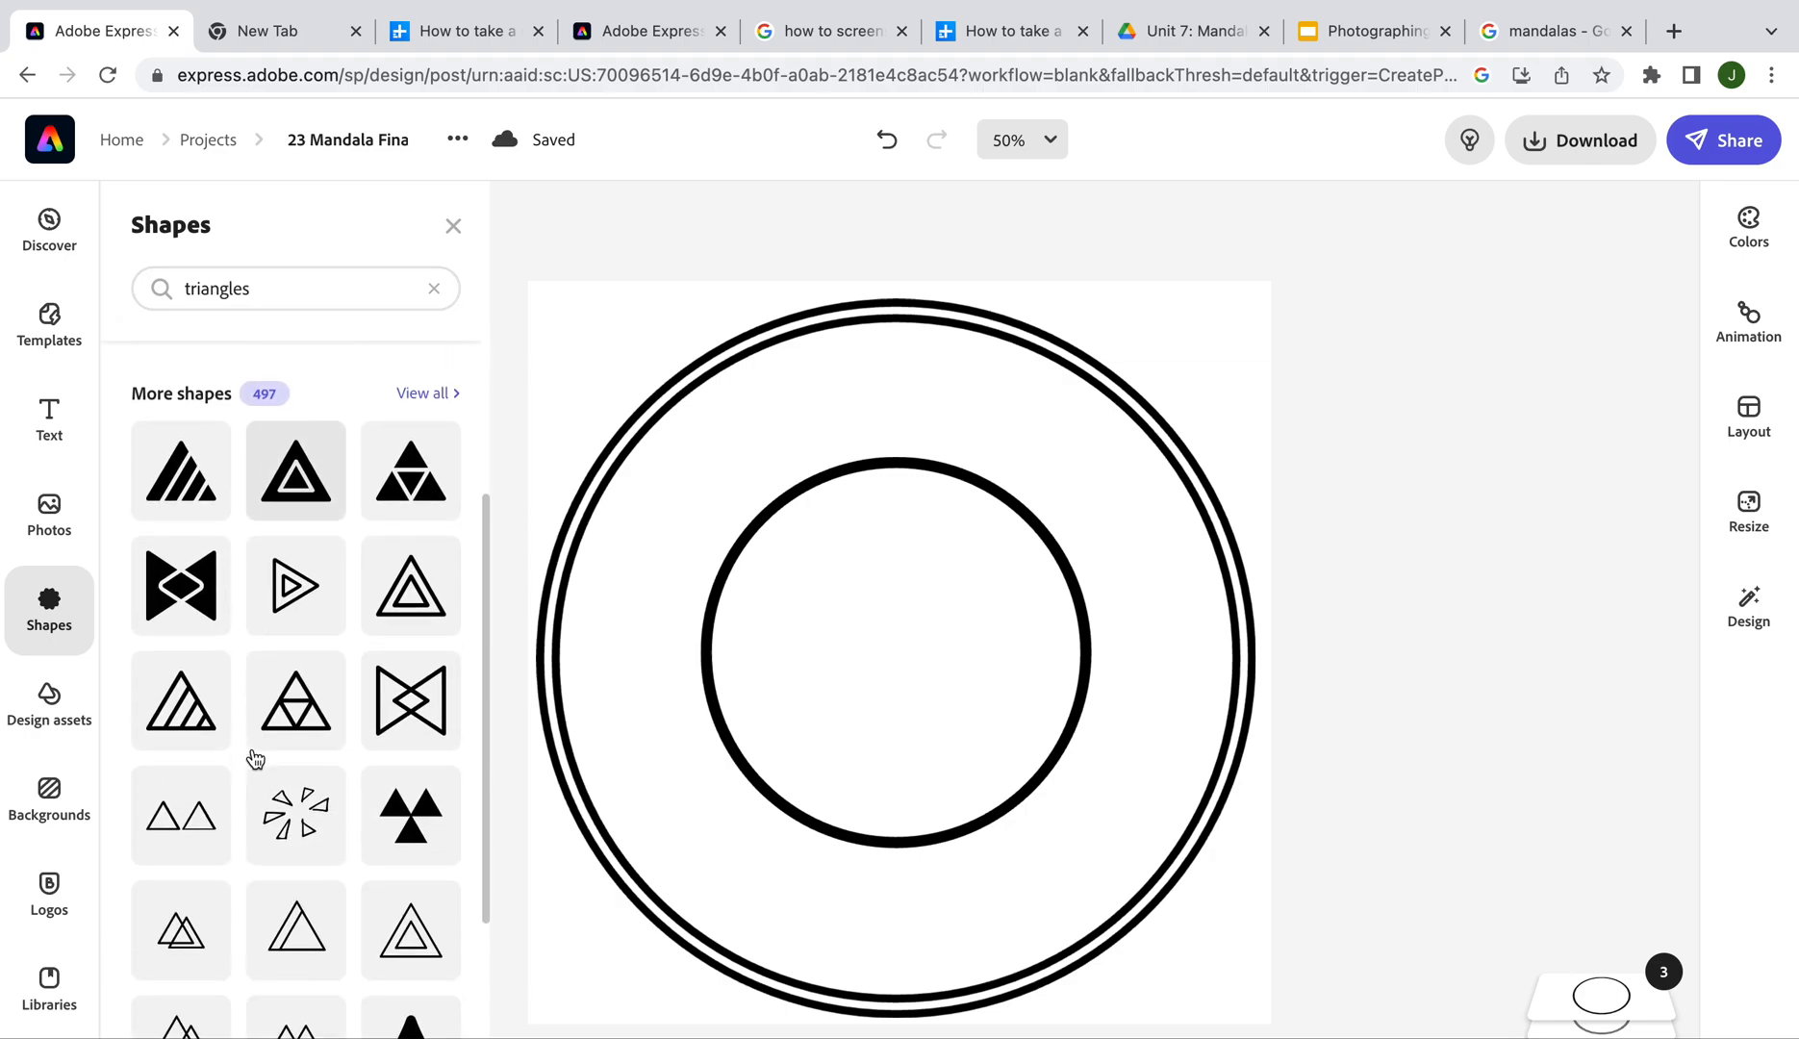
scroll(202, 820, "down", 2)
scroll(202, 819, "down", 6)
scroll(202, 819, "up", 11)
scroll(202, 820, "down", 10)
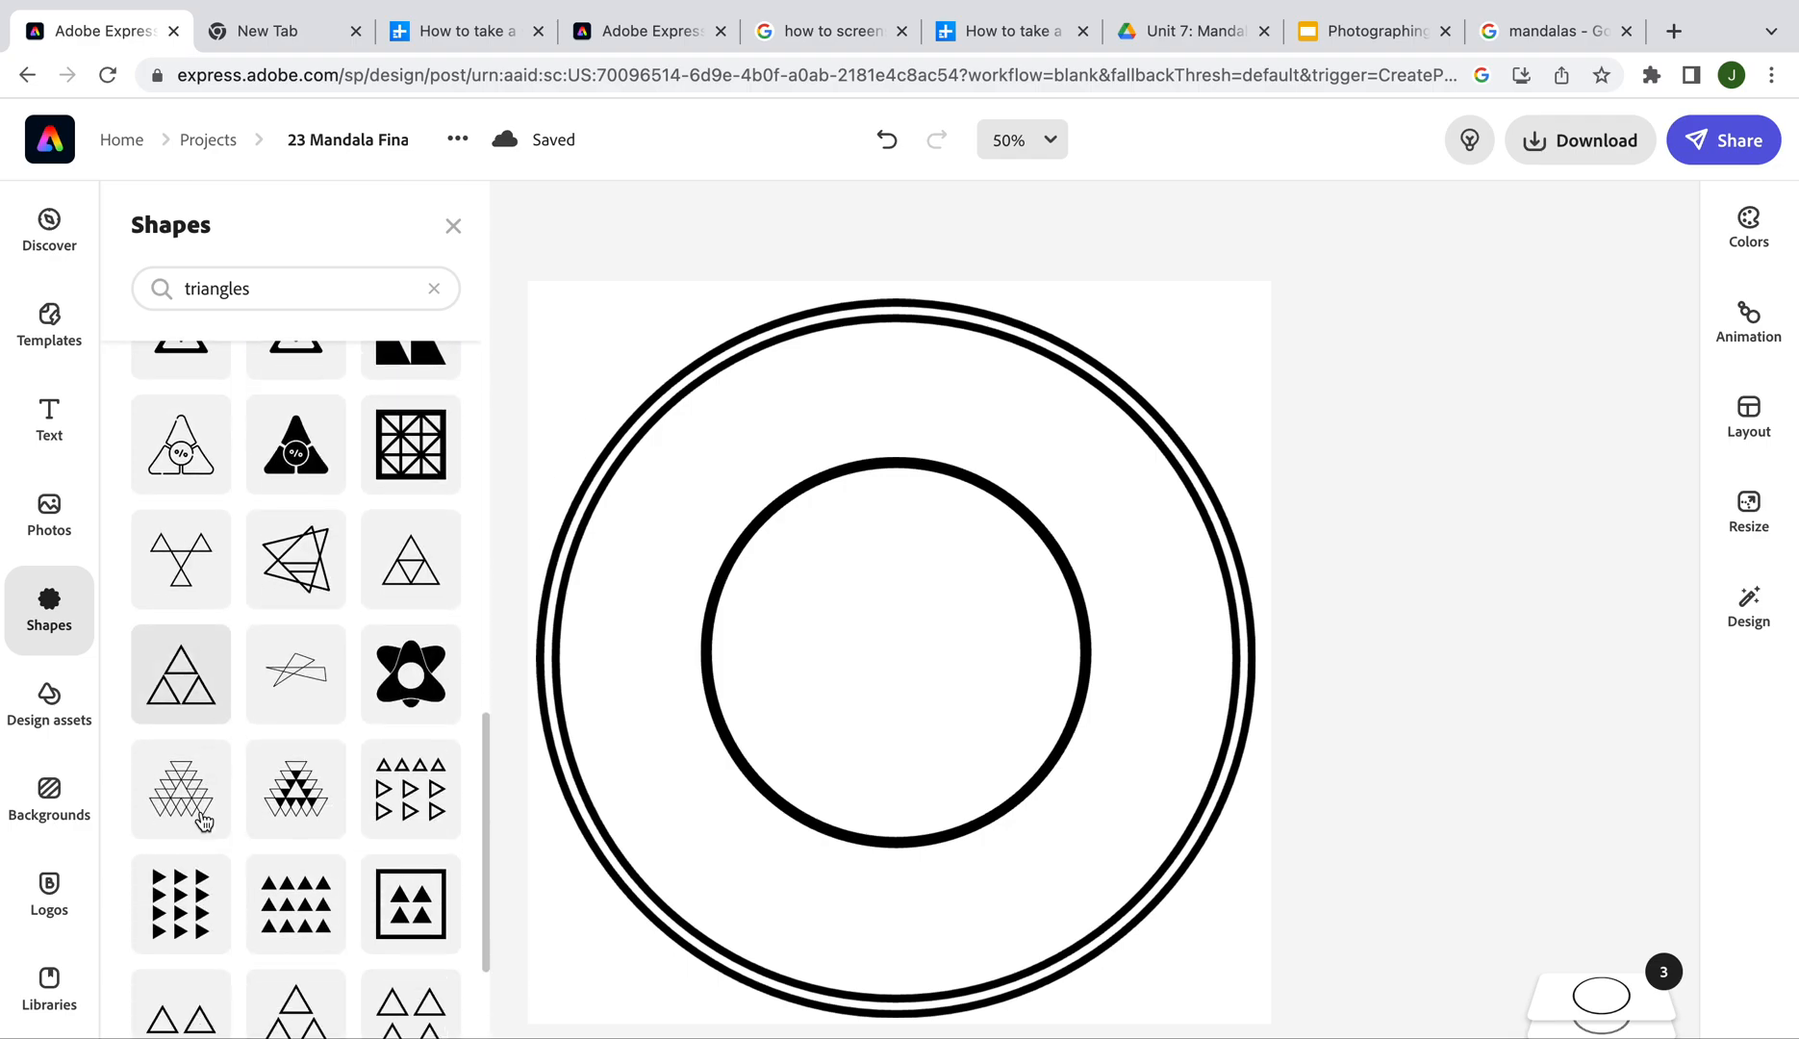
double_click(185, 688)
left_click(1149, 471)
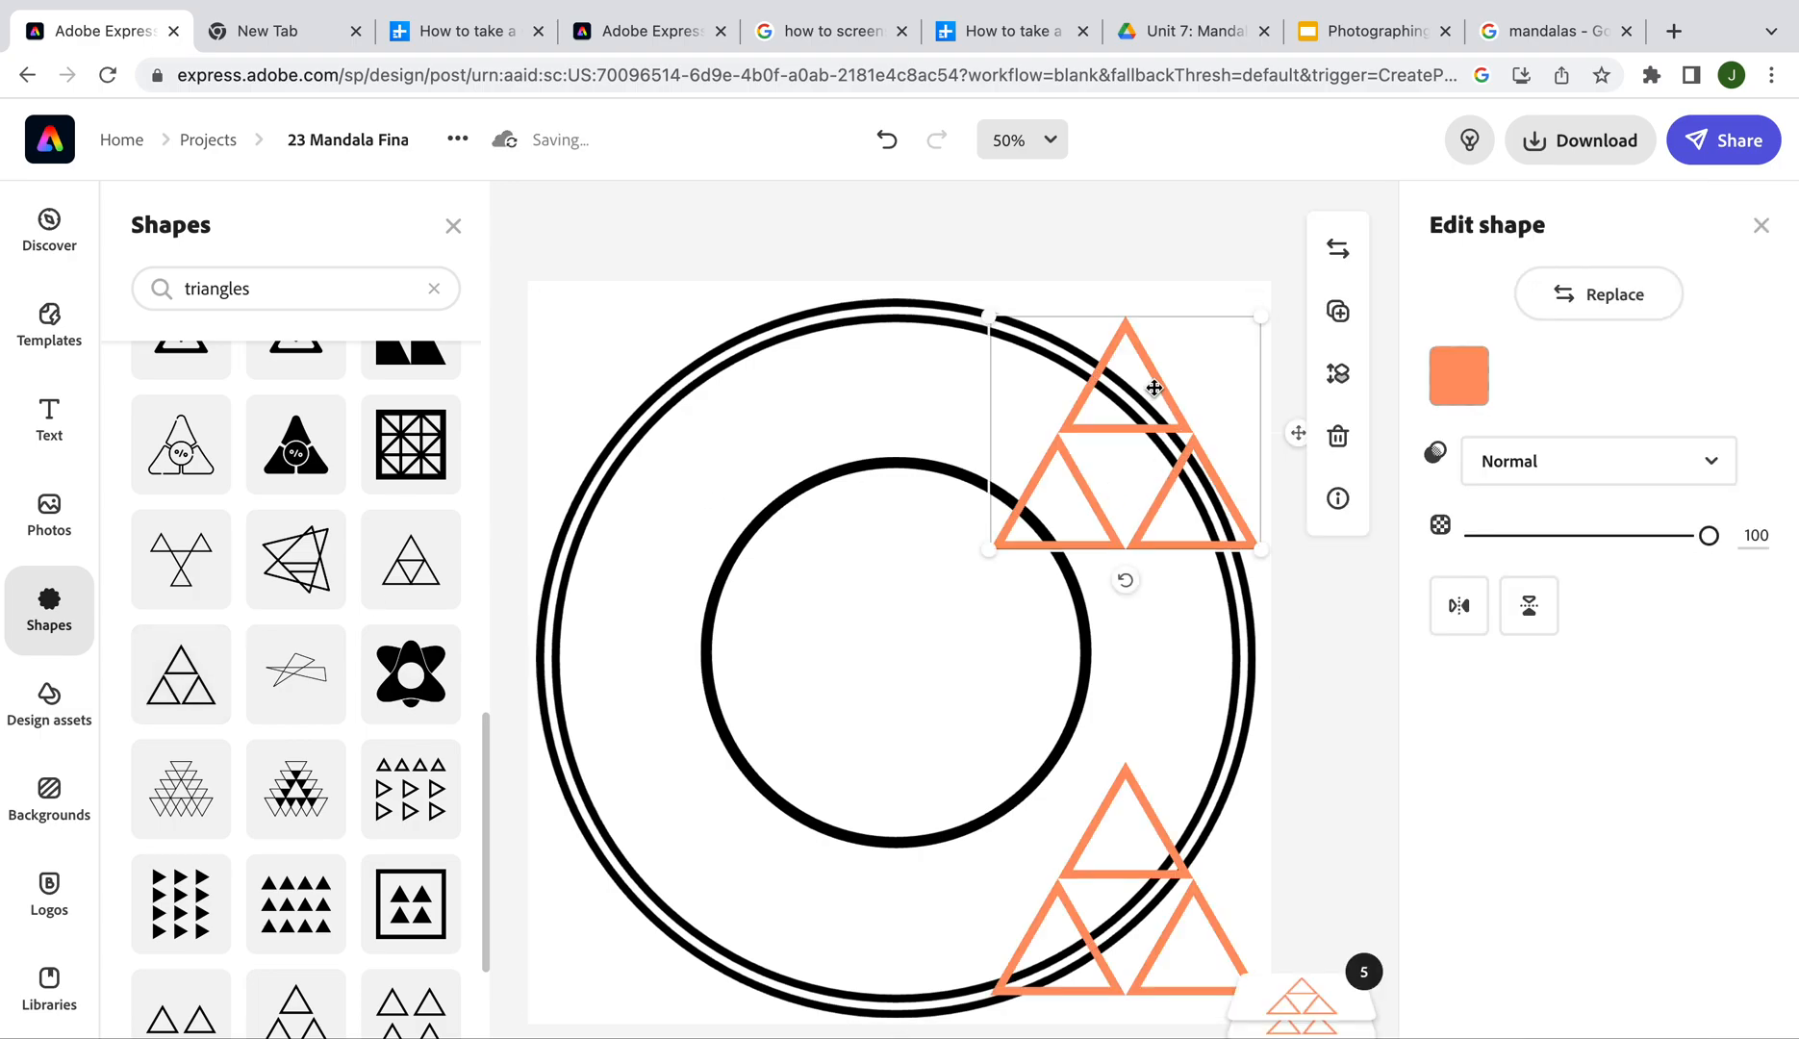
Delete the extra triangle copy, then move the remaining cluster inward, colour it black and shrink it
key("Delete")
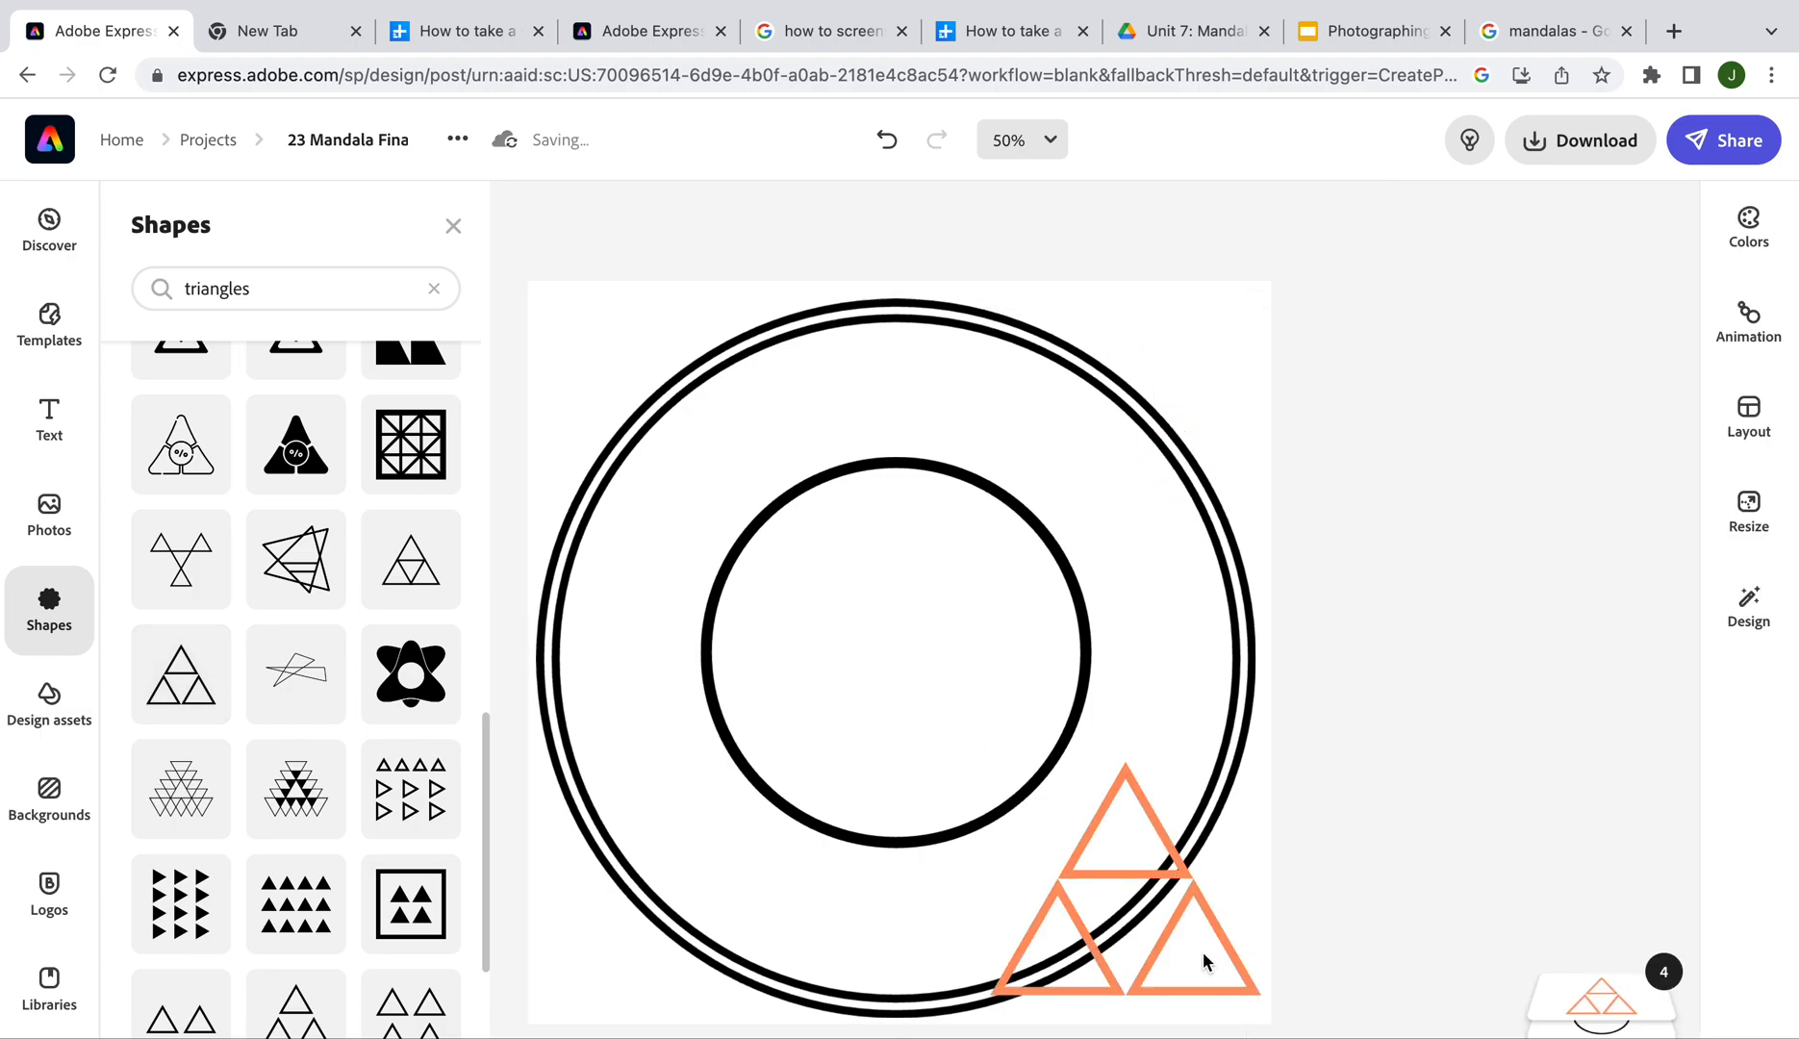
left_click(1205, 958)
left_click_drag(1221, 942, 1102, 810)
left_click(1460, 378)
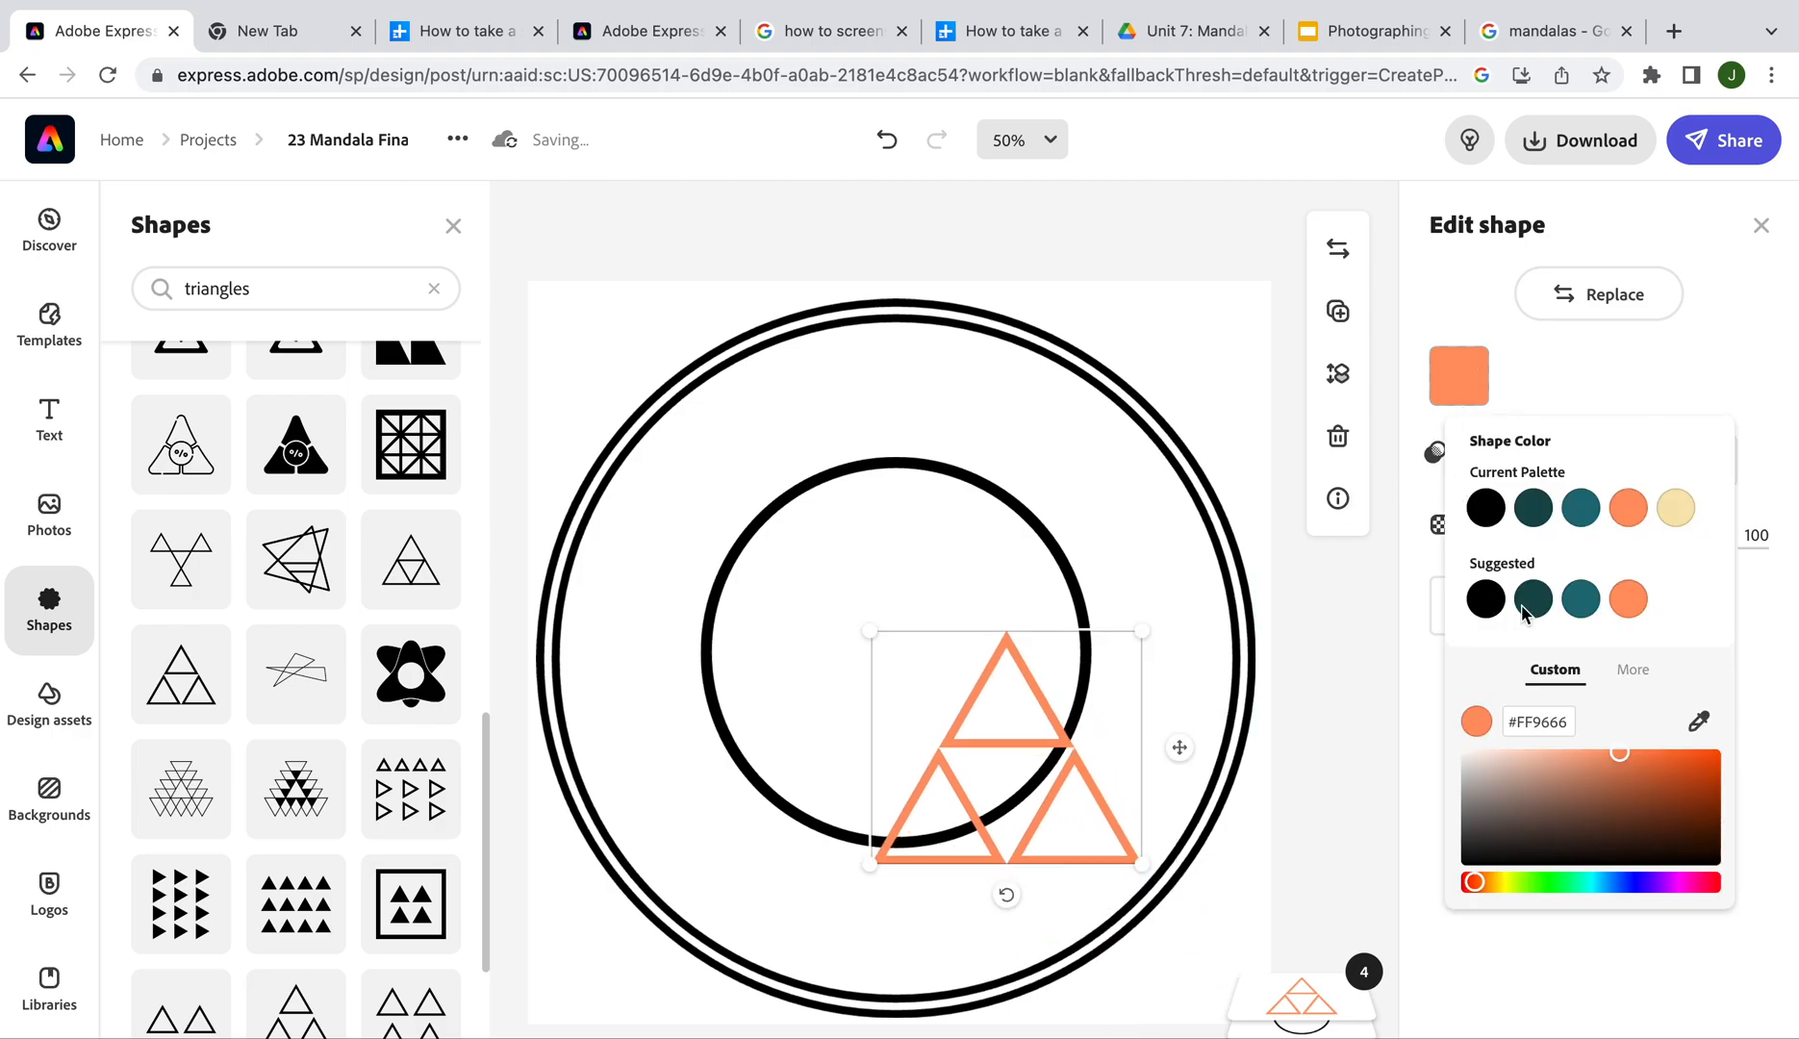
left_click(1490, 508)
left_click_drag(1142, 863, 1087, 842)
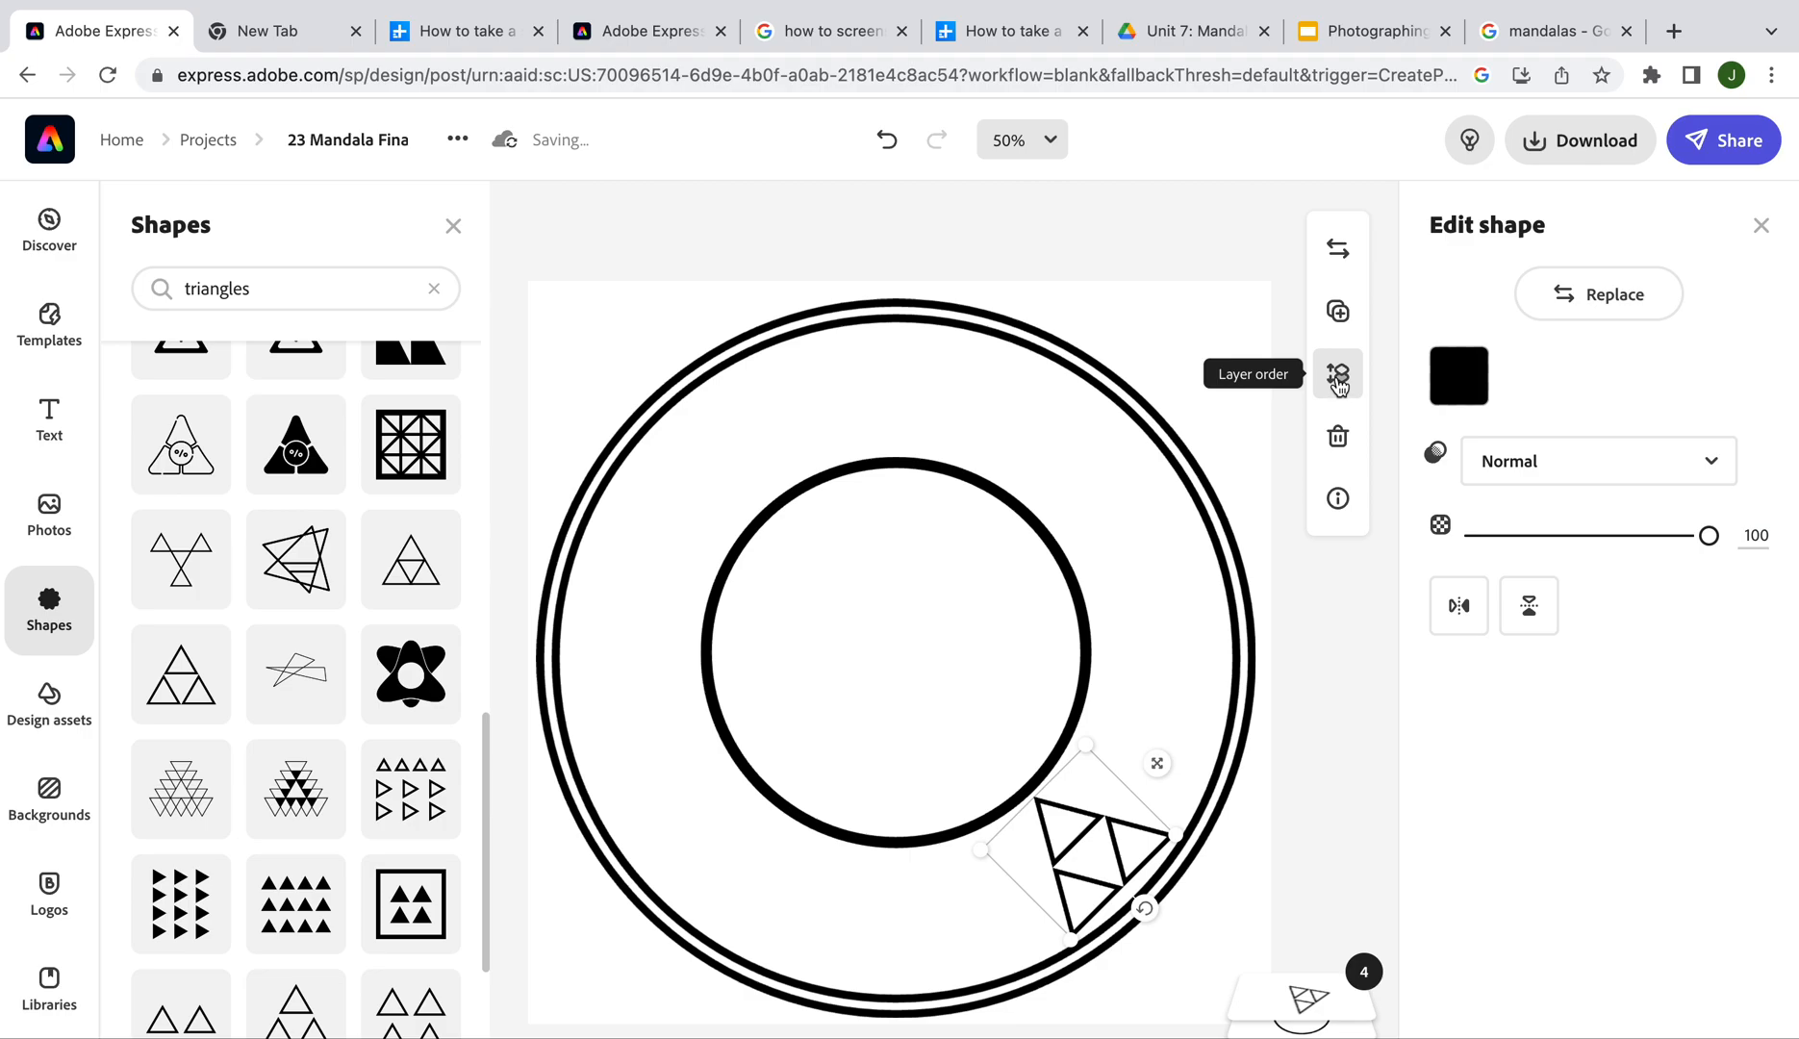
Duplicate the black triangle cluster, then move and rotate one copy next to the inner circle
left_click(1343, 318)
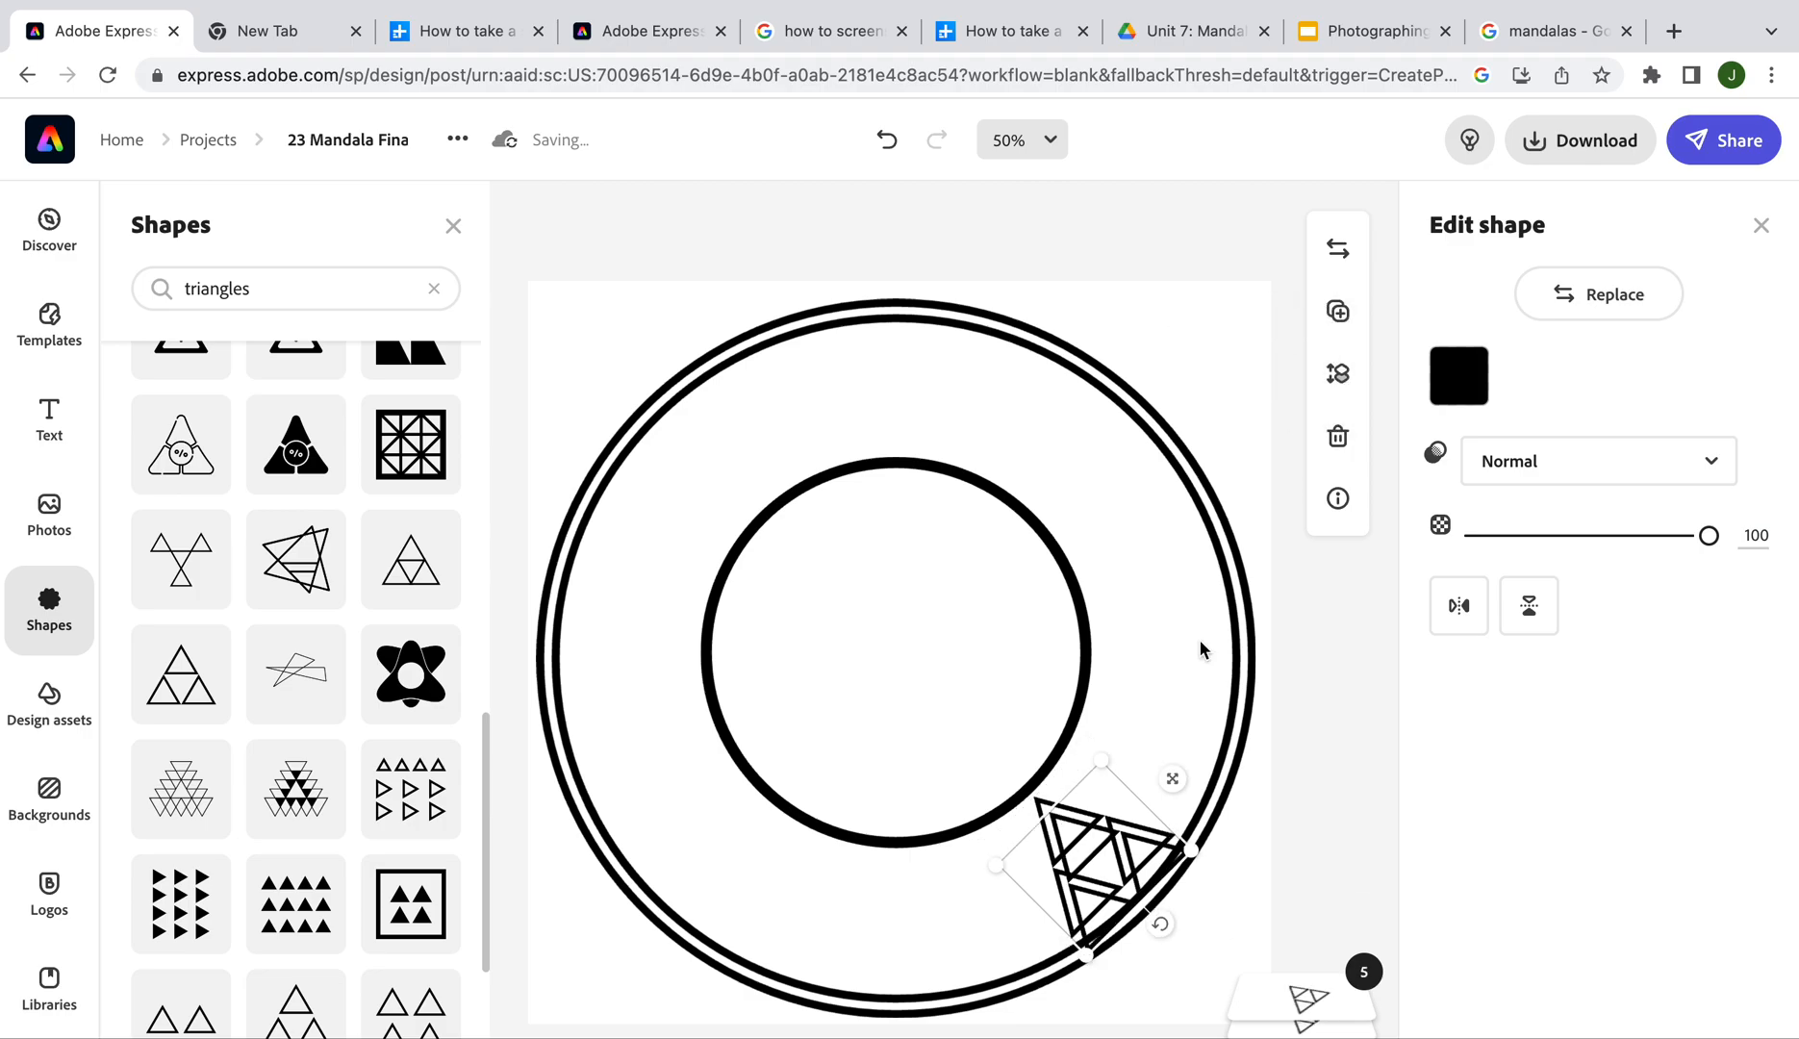
left_click_drag(1095, 874, 968, 935)
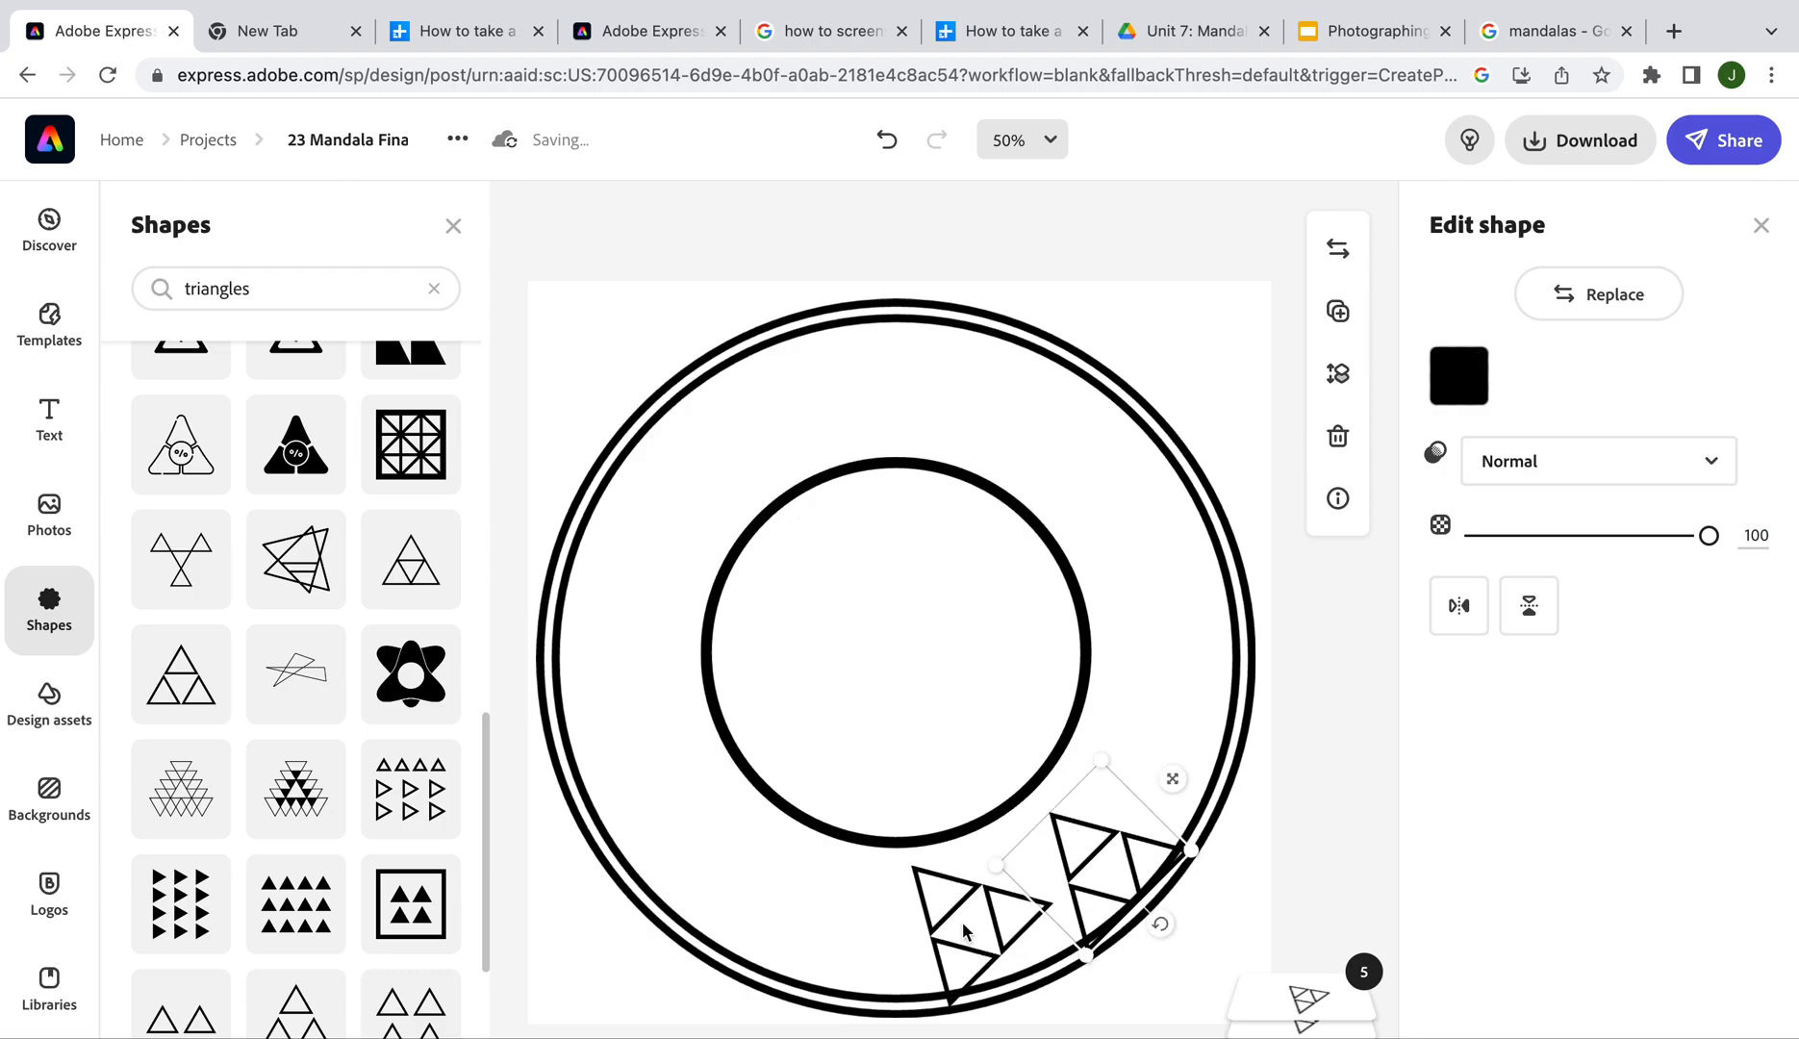
left_click(918, 924)
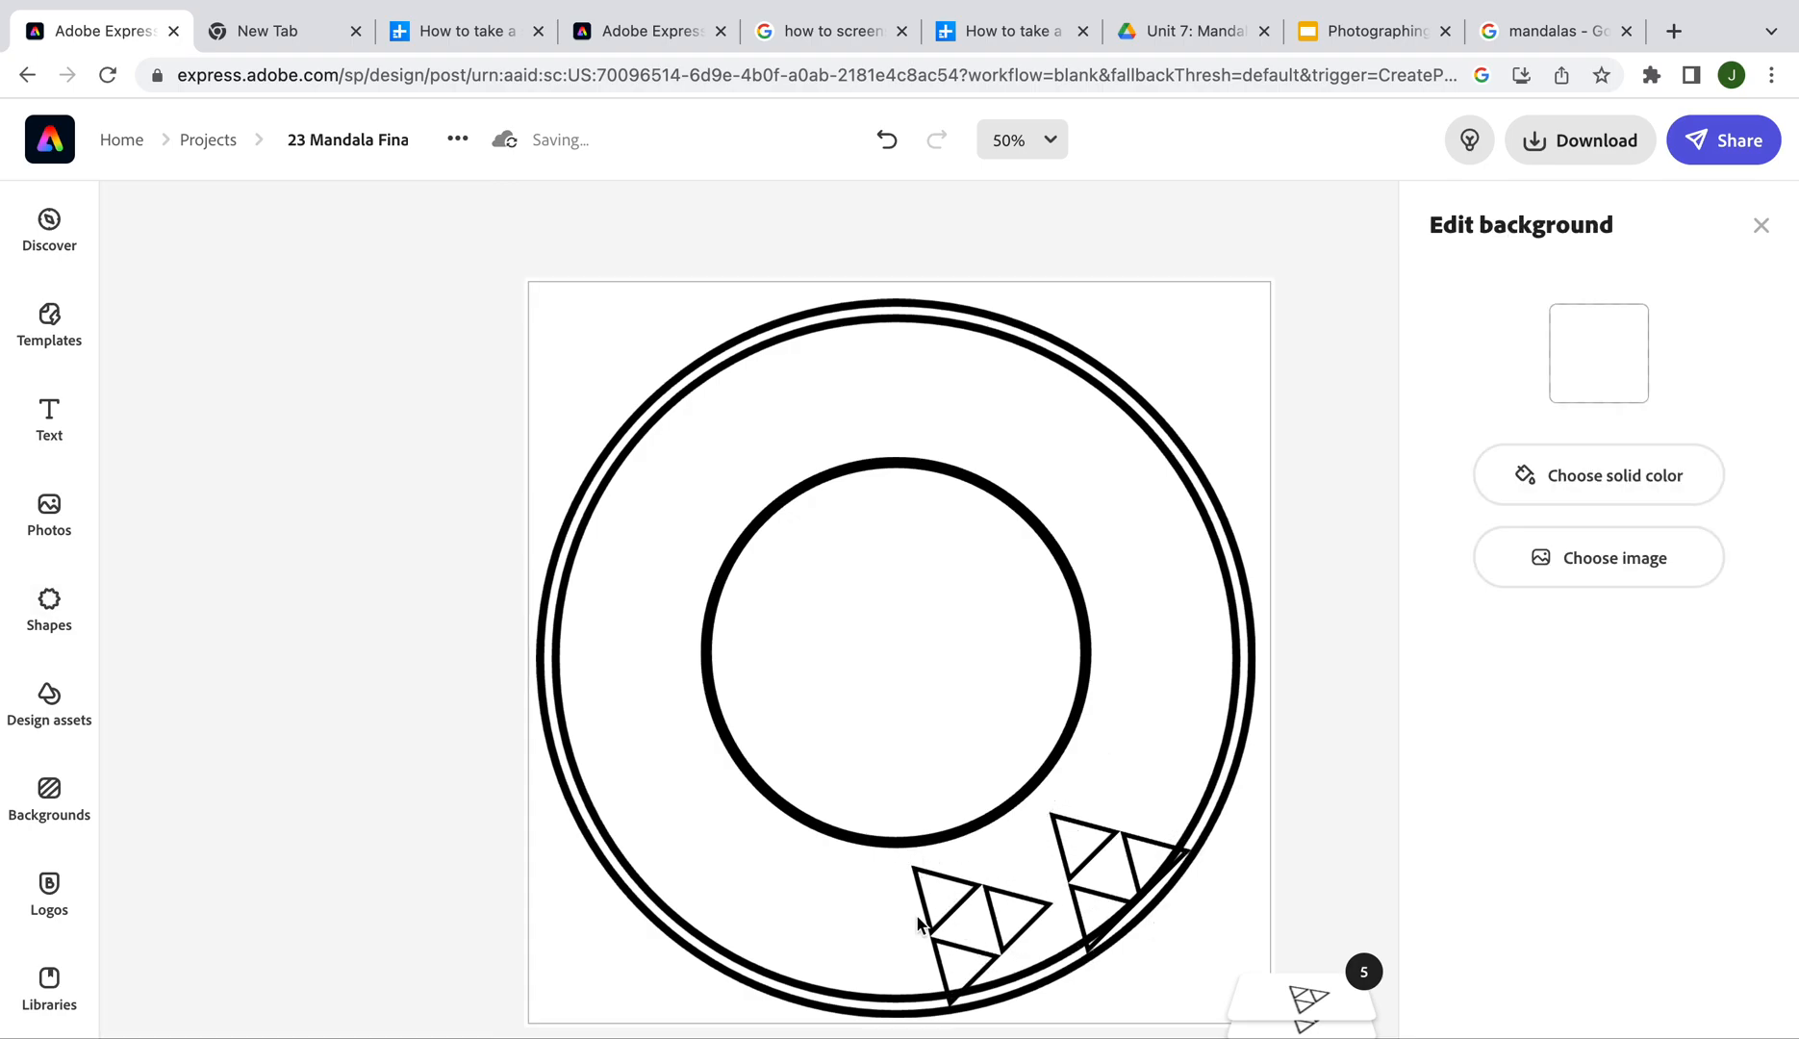
left_click(994, 910)
key("ctrl+a")
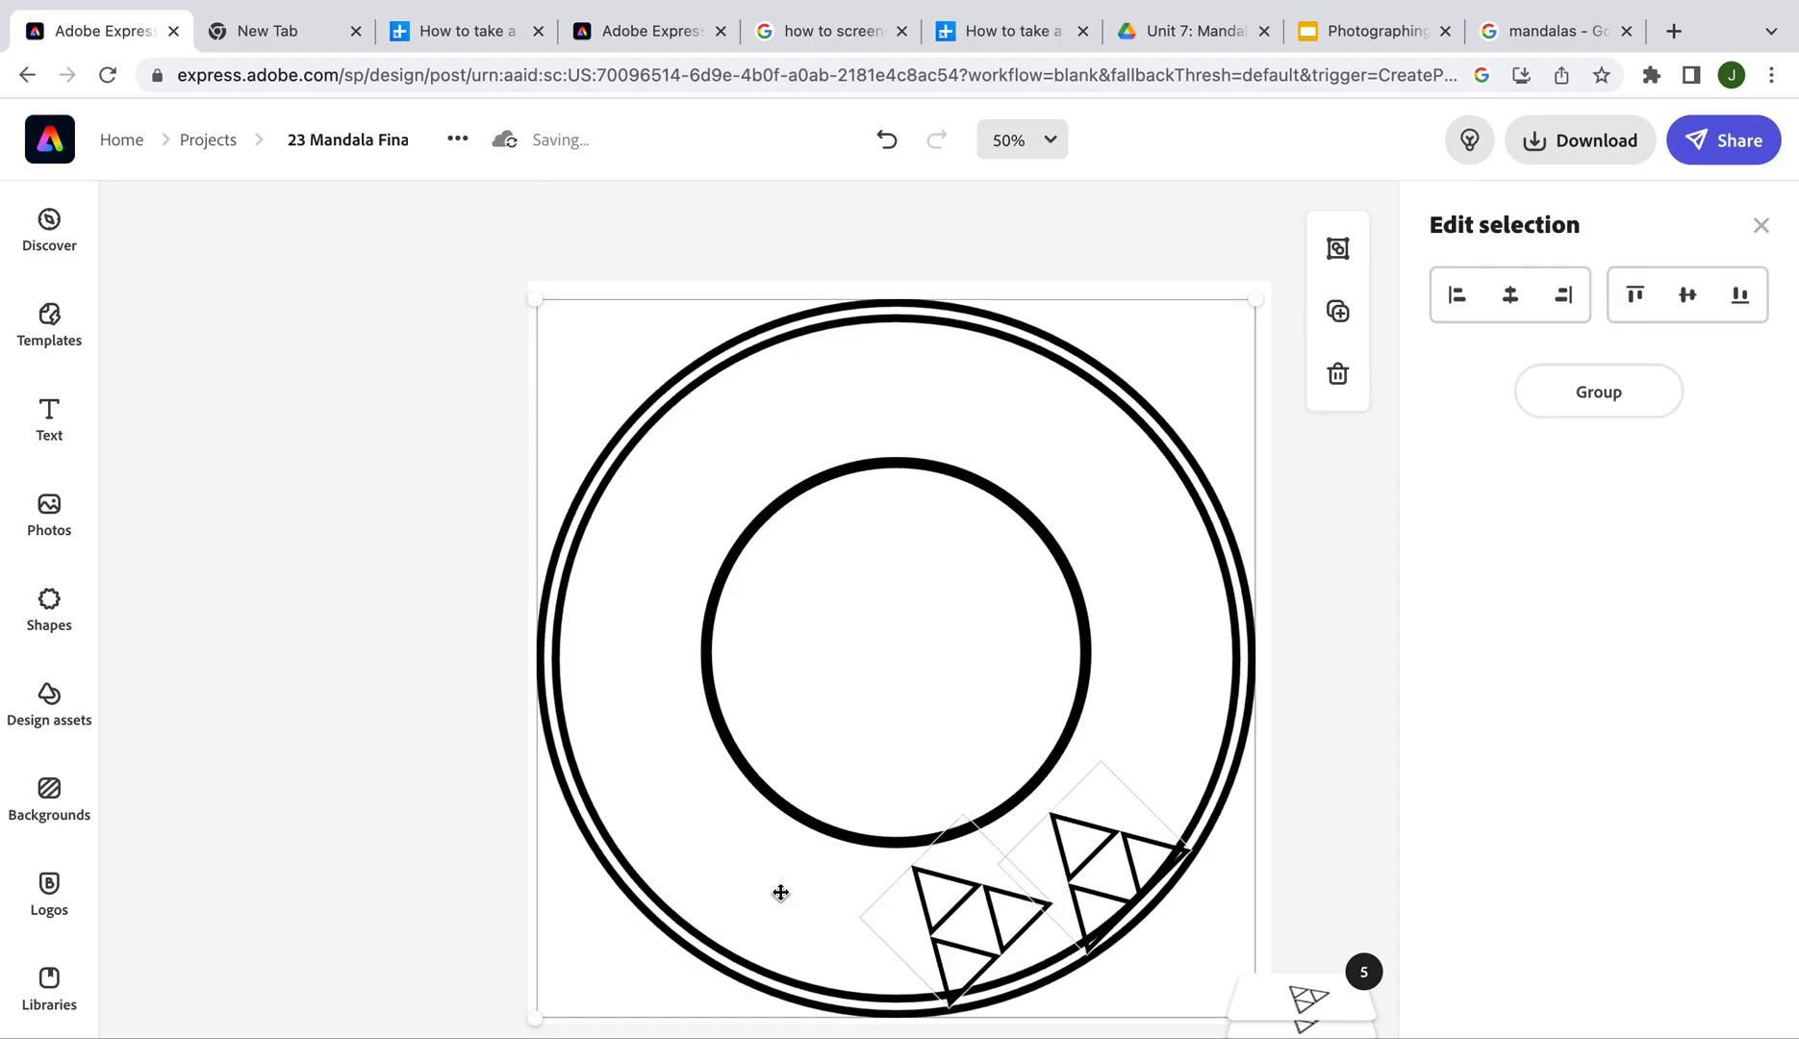
left_click(1310, 844)
left_click_drag(1083, 863, 741, 871)
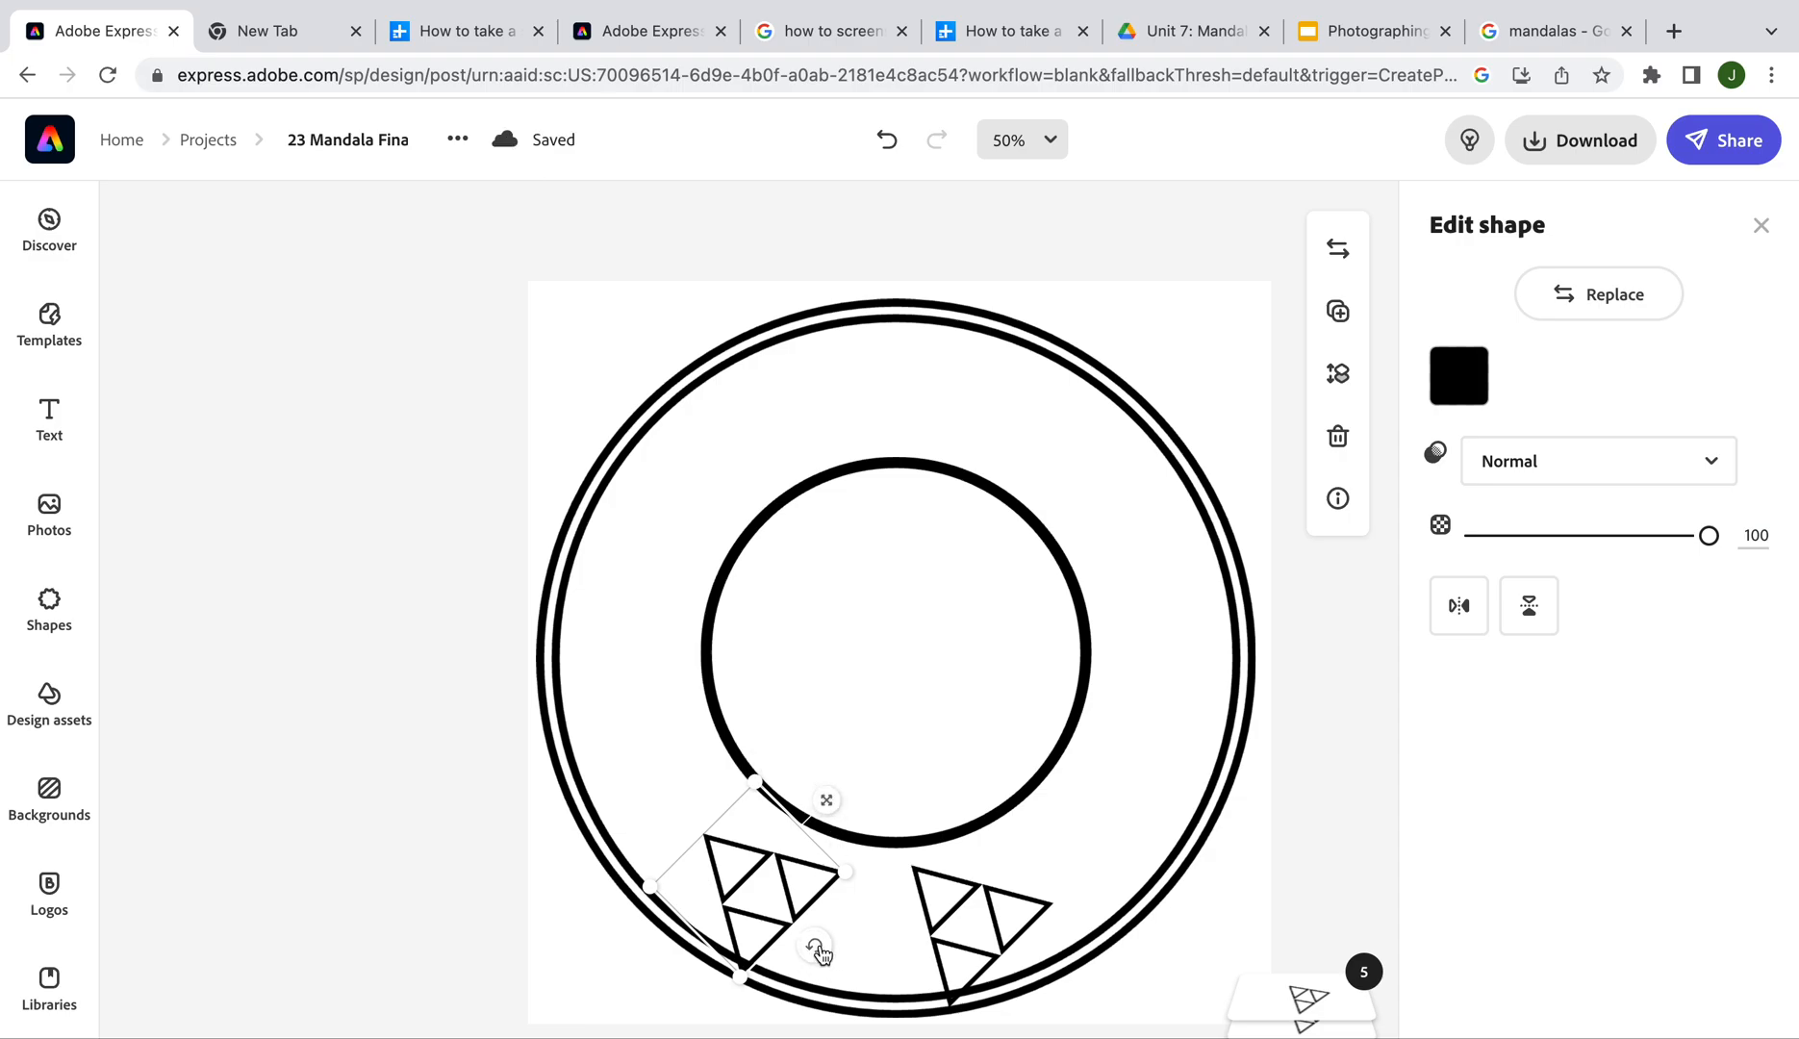
left_click_drag(816, 959, 779, 969)
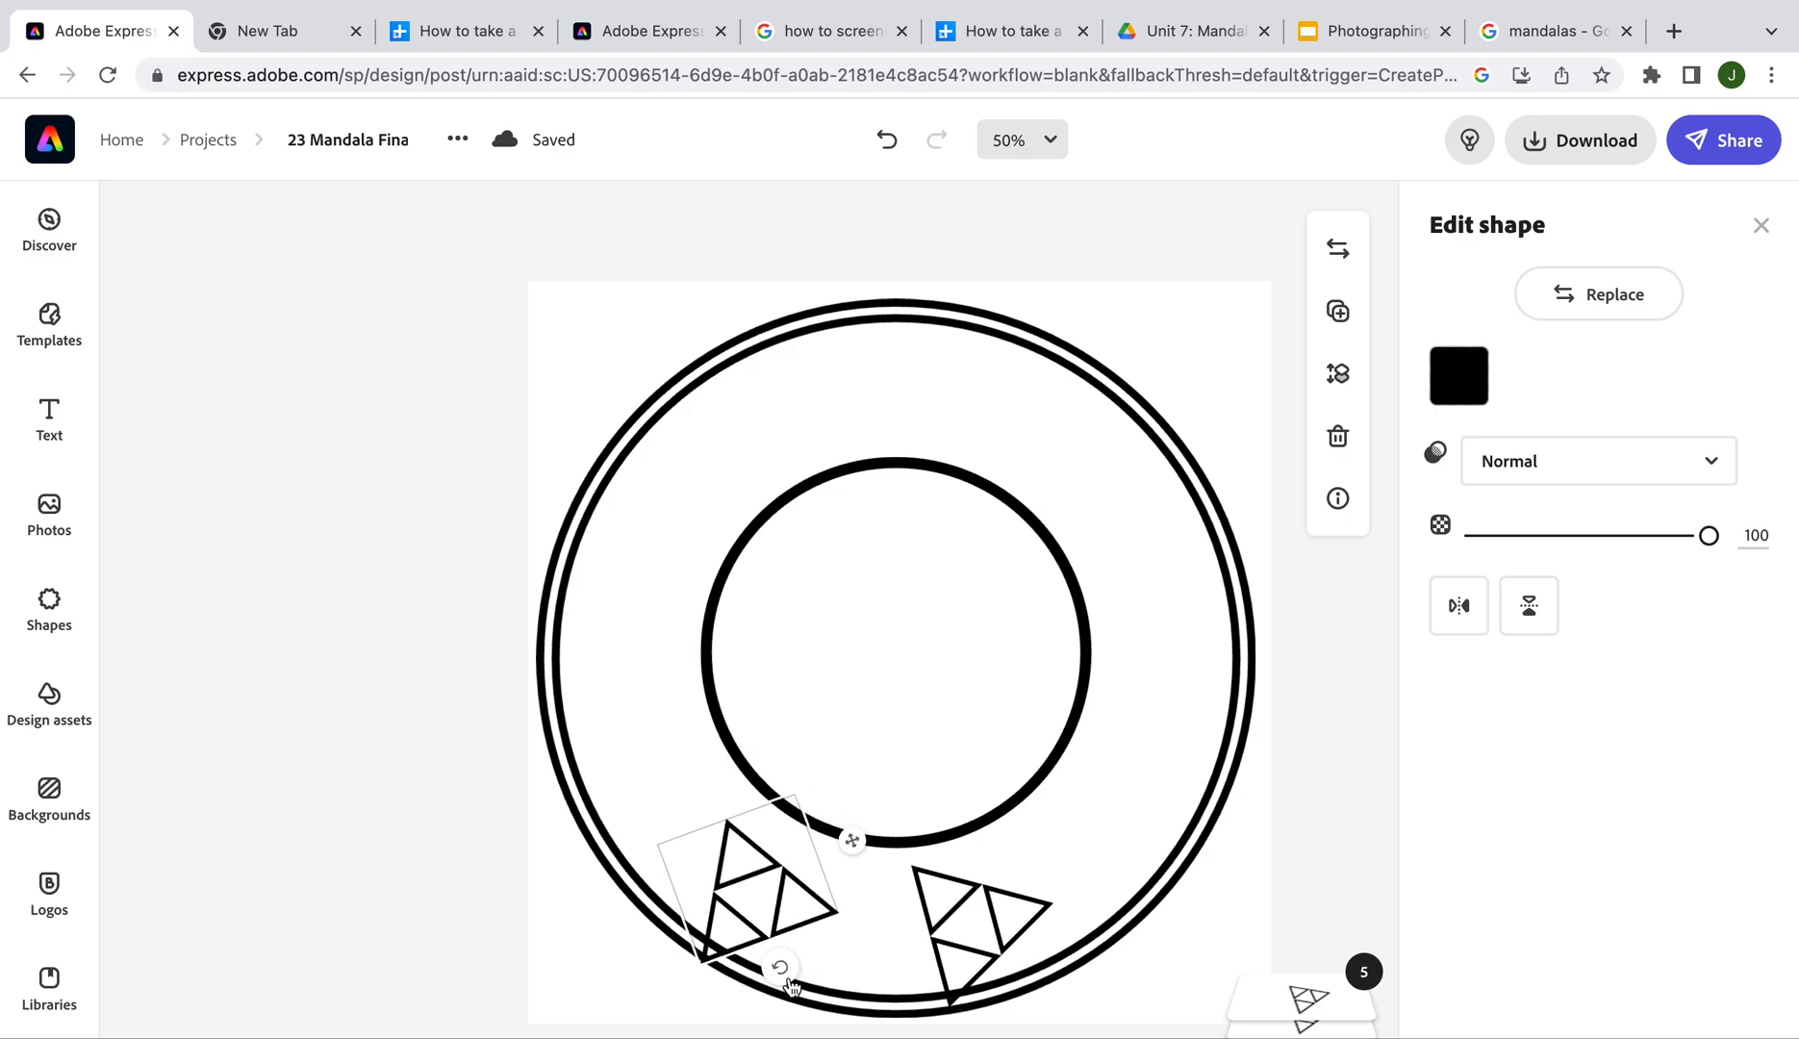
Move the other triangle group up beside the inner circle's left side and rotate it upright
left_click_drag(781, 895, 760, 839)
left_click(945, 923)
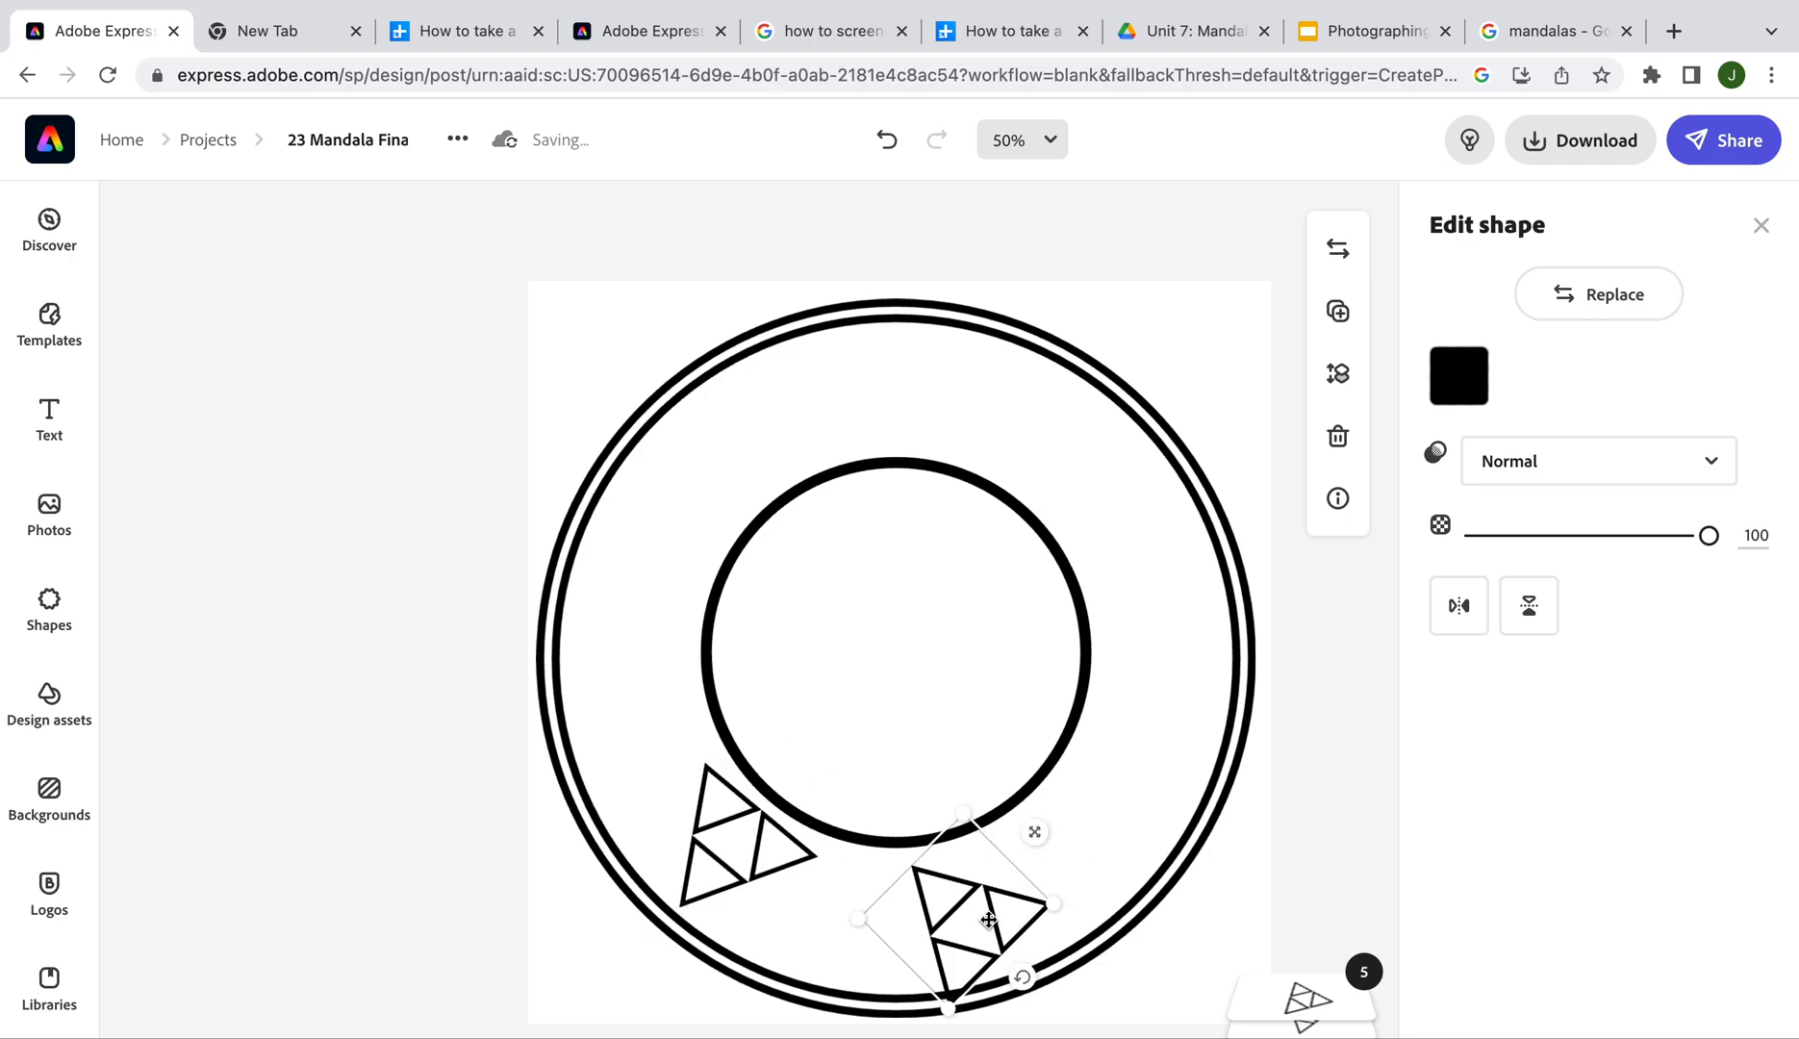
mouse_move(1004, 908)
left_mouse_down()
mouse_move(795, 873)
mouse_move(981, 928)
left_mouse_up()
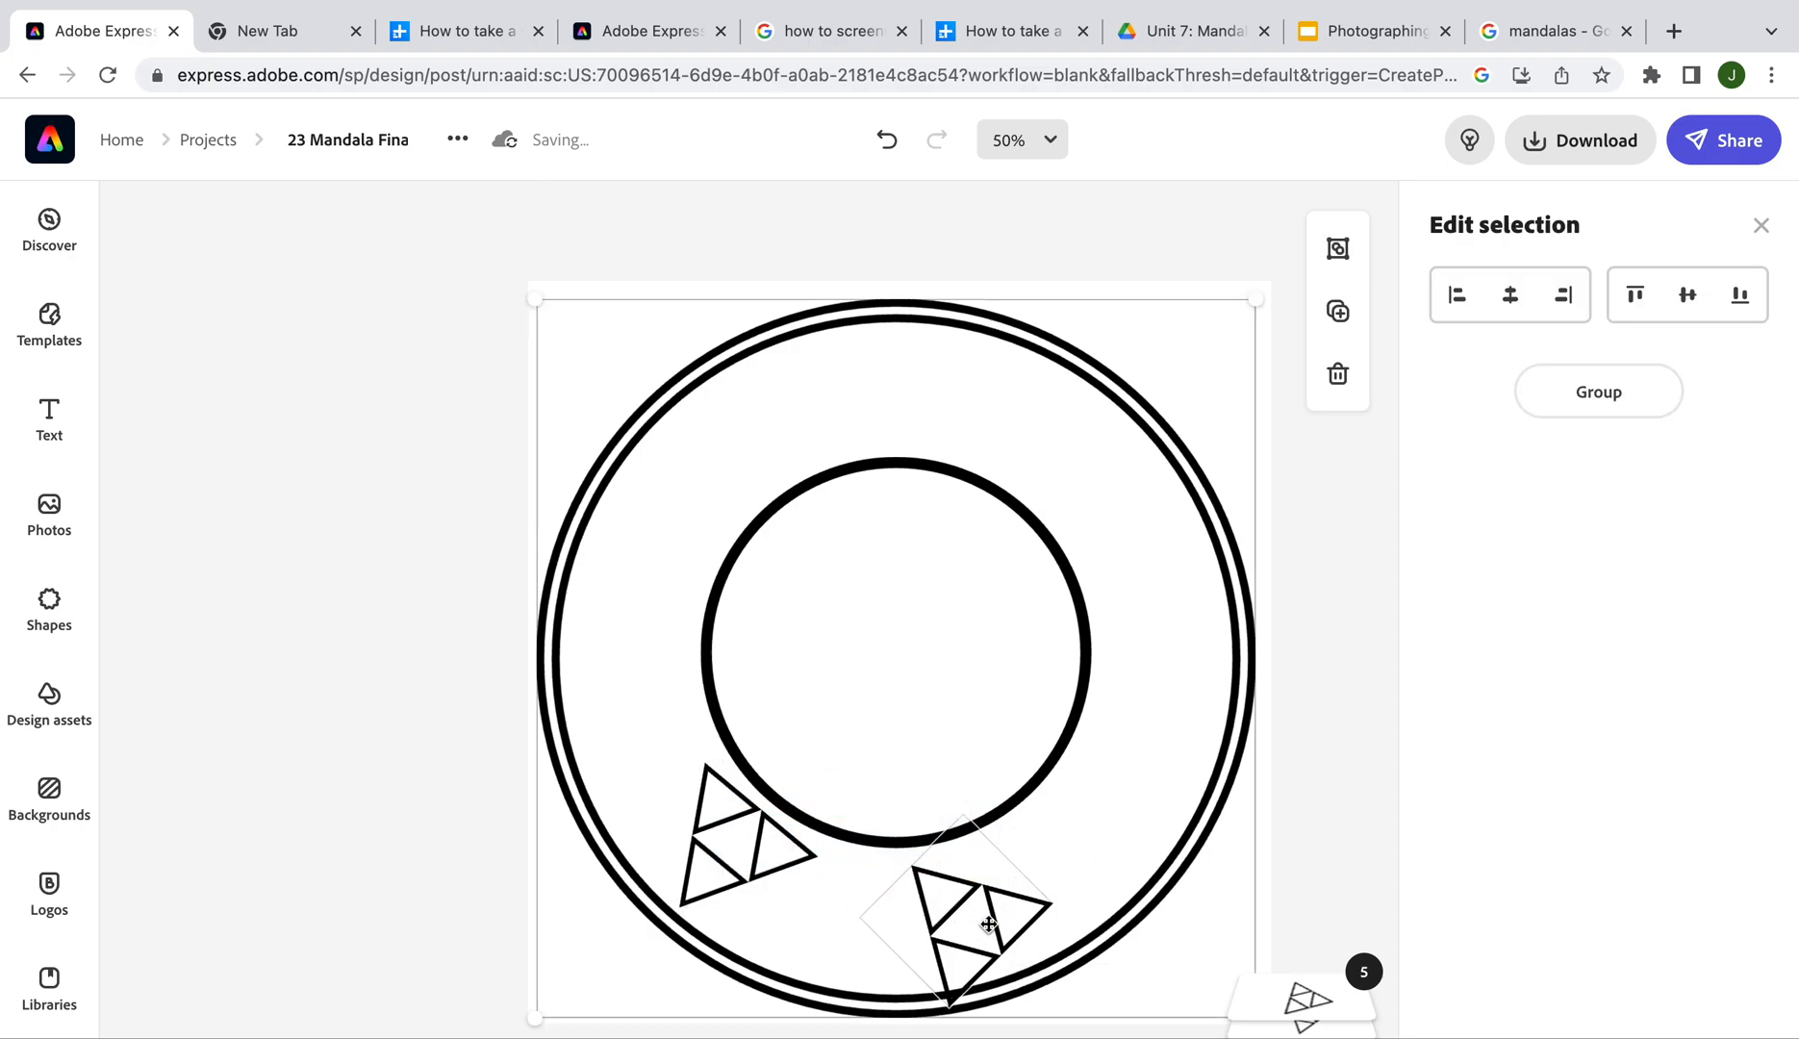
left_click(1360, 821)
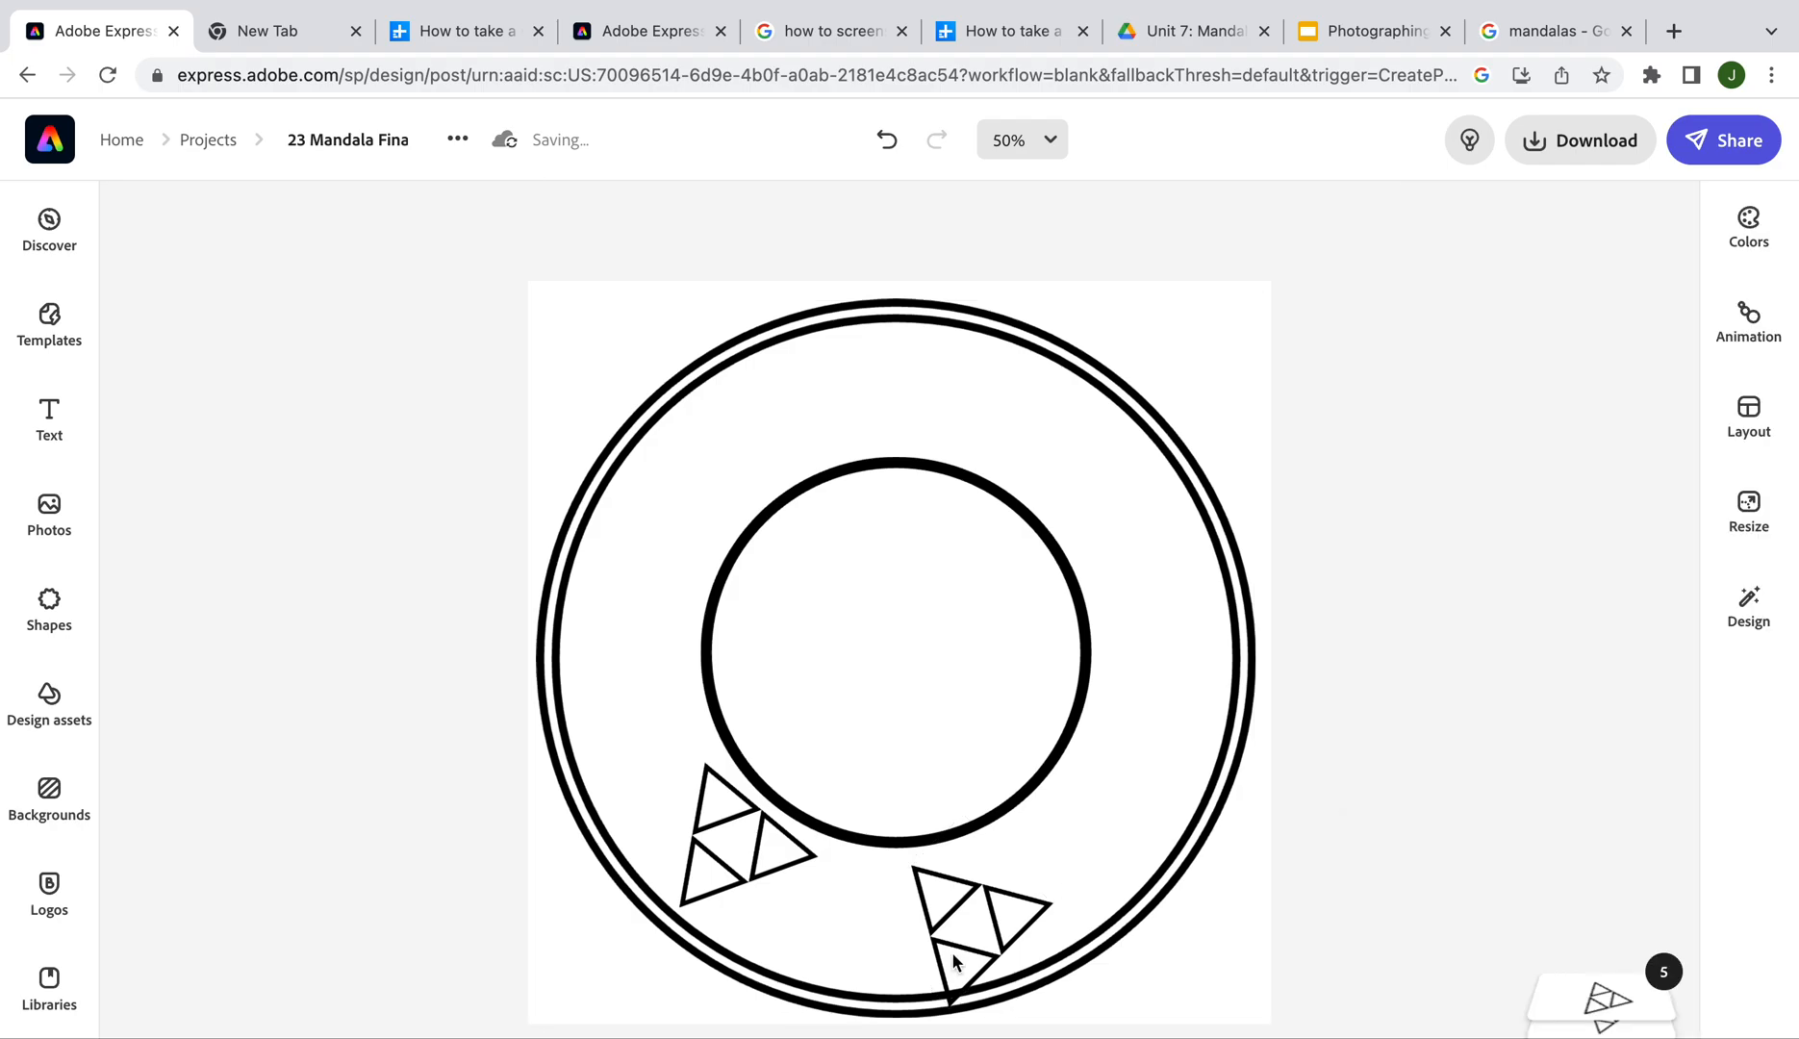
left_click(972, 926)
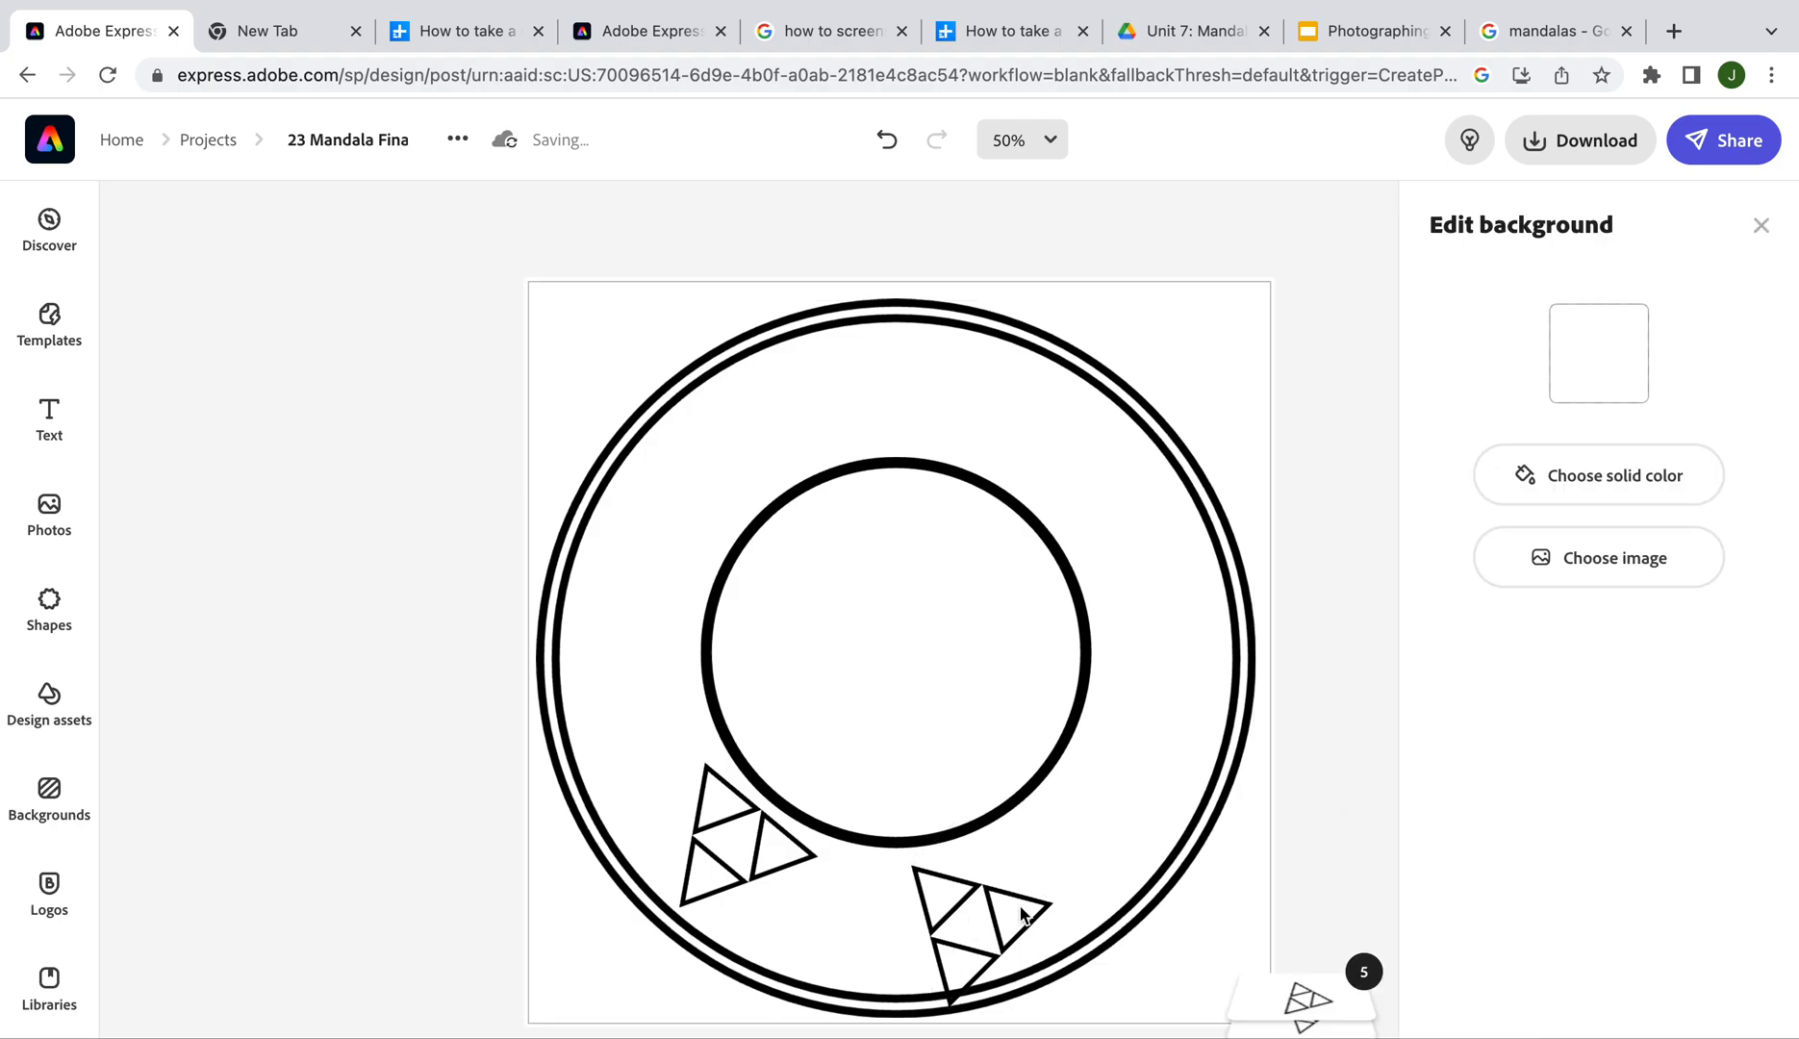
left_click(1370, 801)
left_click_drag(1009, 902, 658, 670)
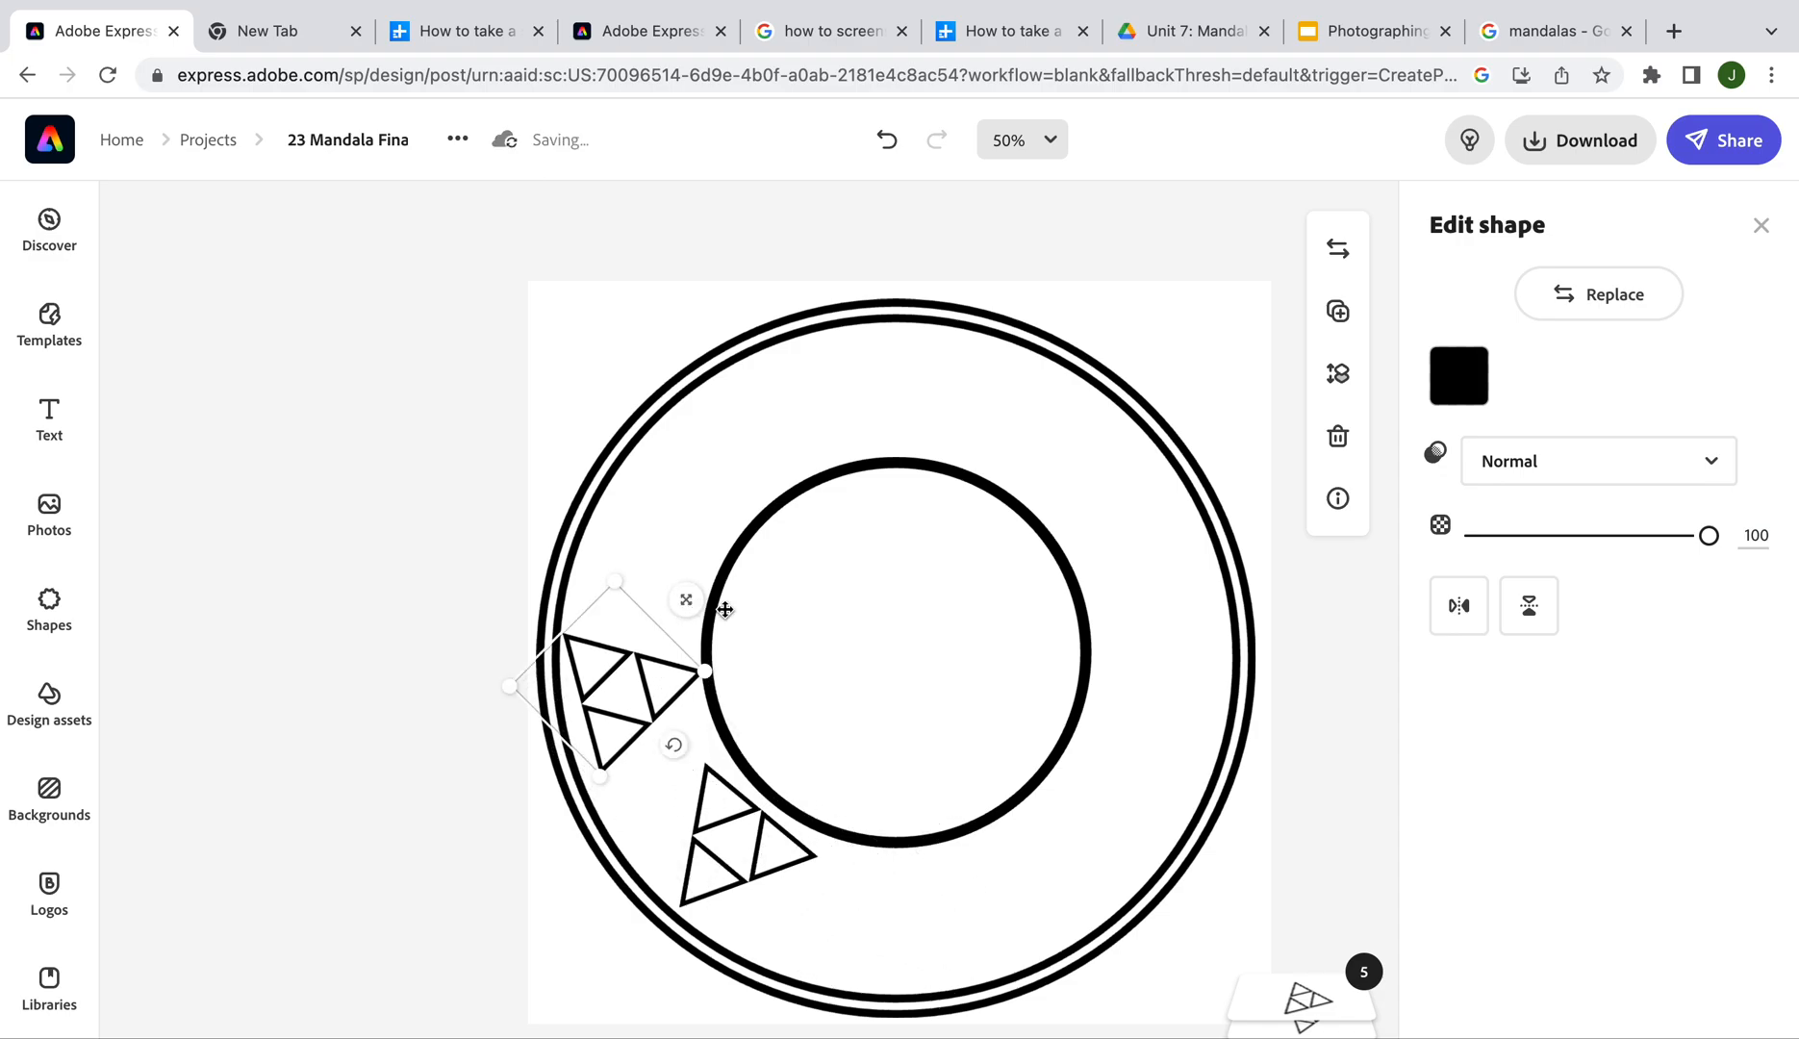
left_click_drag(679, 748, 606, 768)
left_click_drag(625, 680, 649, 681)
left_click(1286, 941)
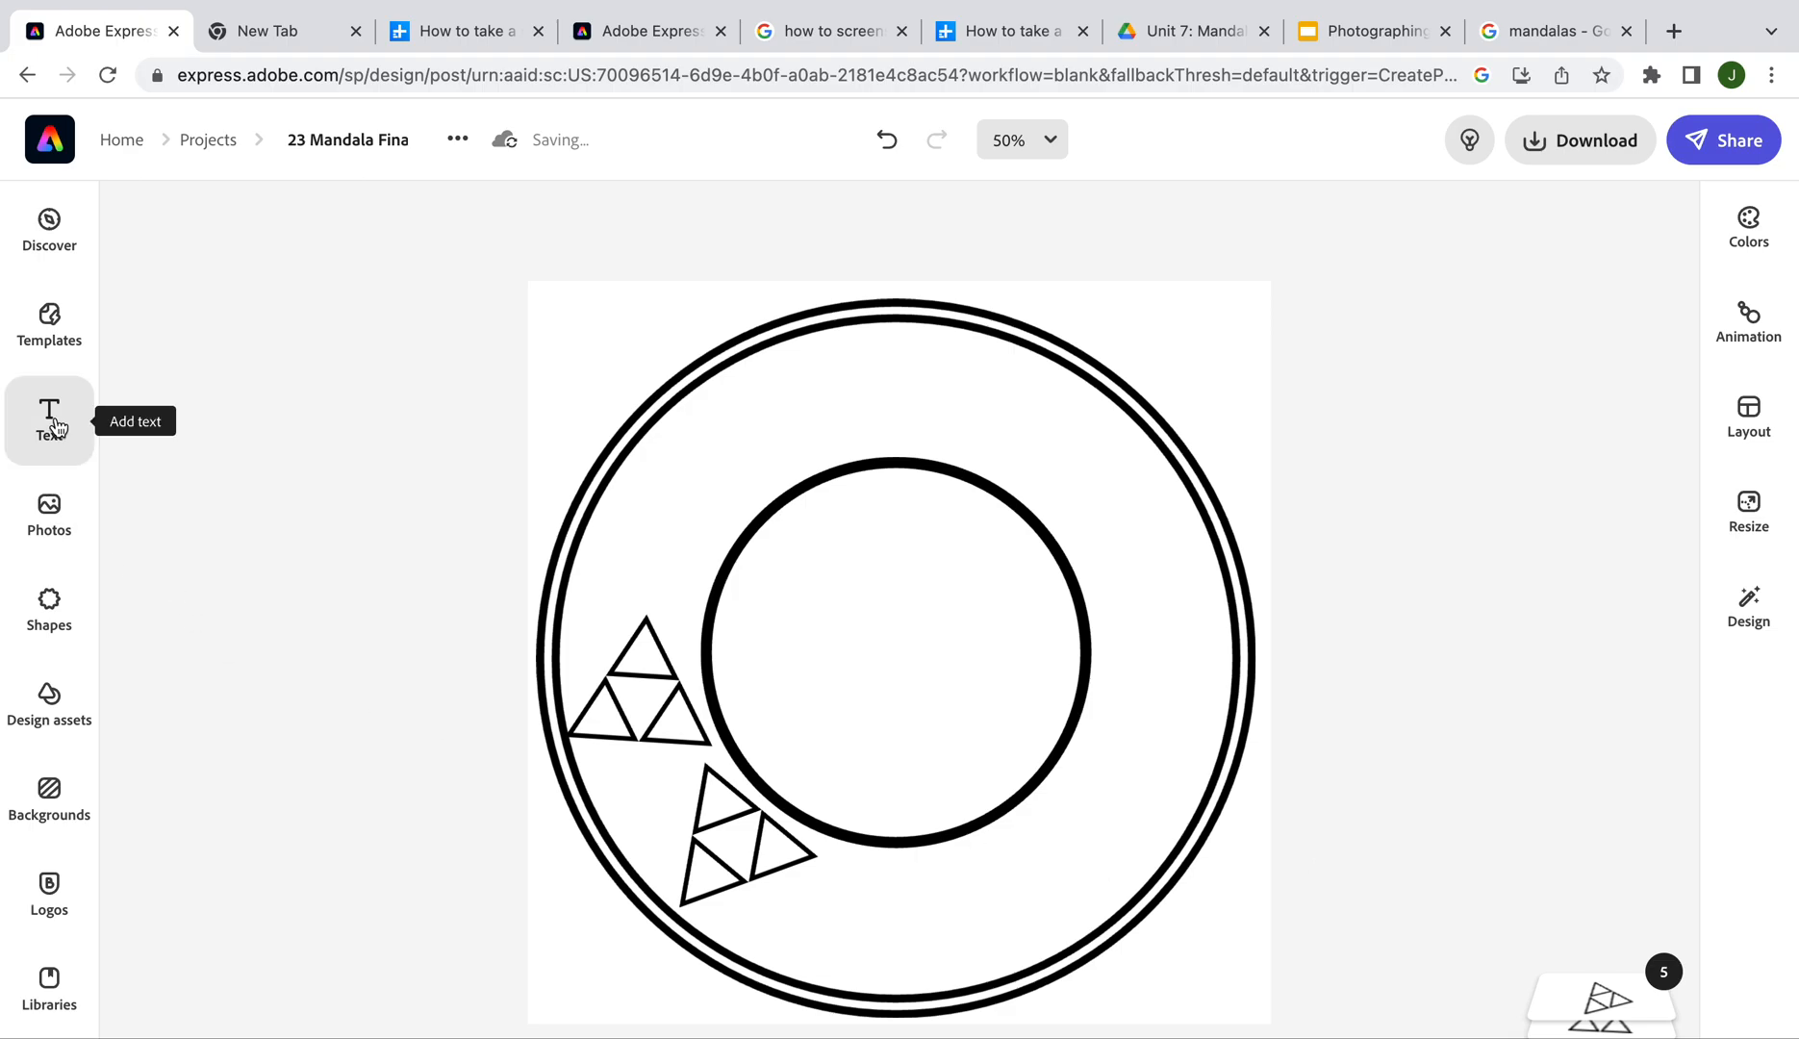
Upload pocket-watch image Z from the (Z) 23 Mandala Final Project folder into the design
left_click(40, 524)
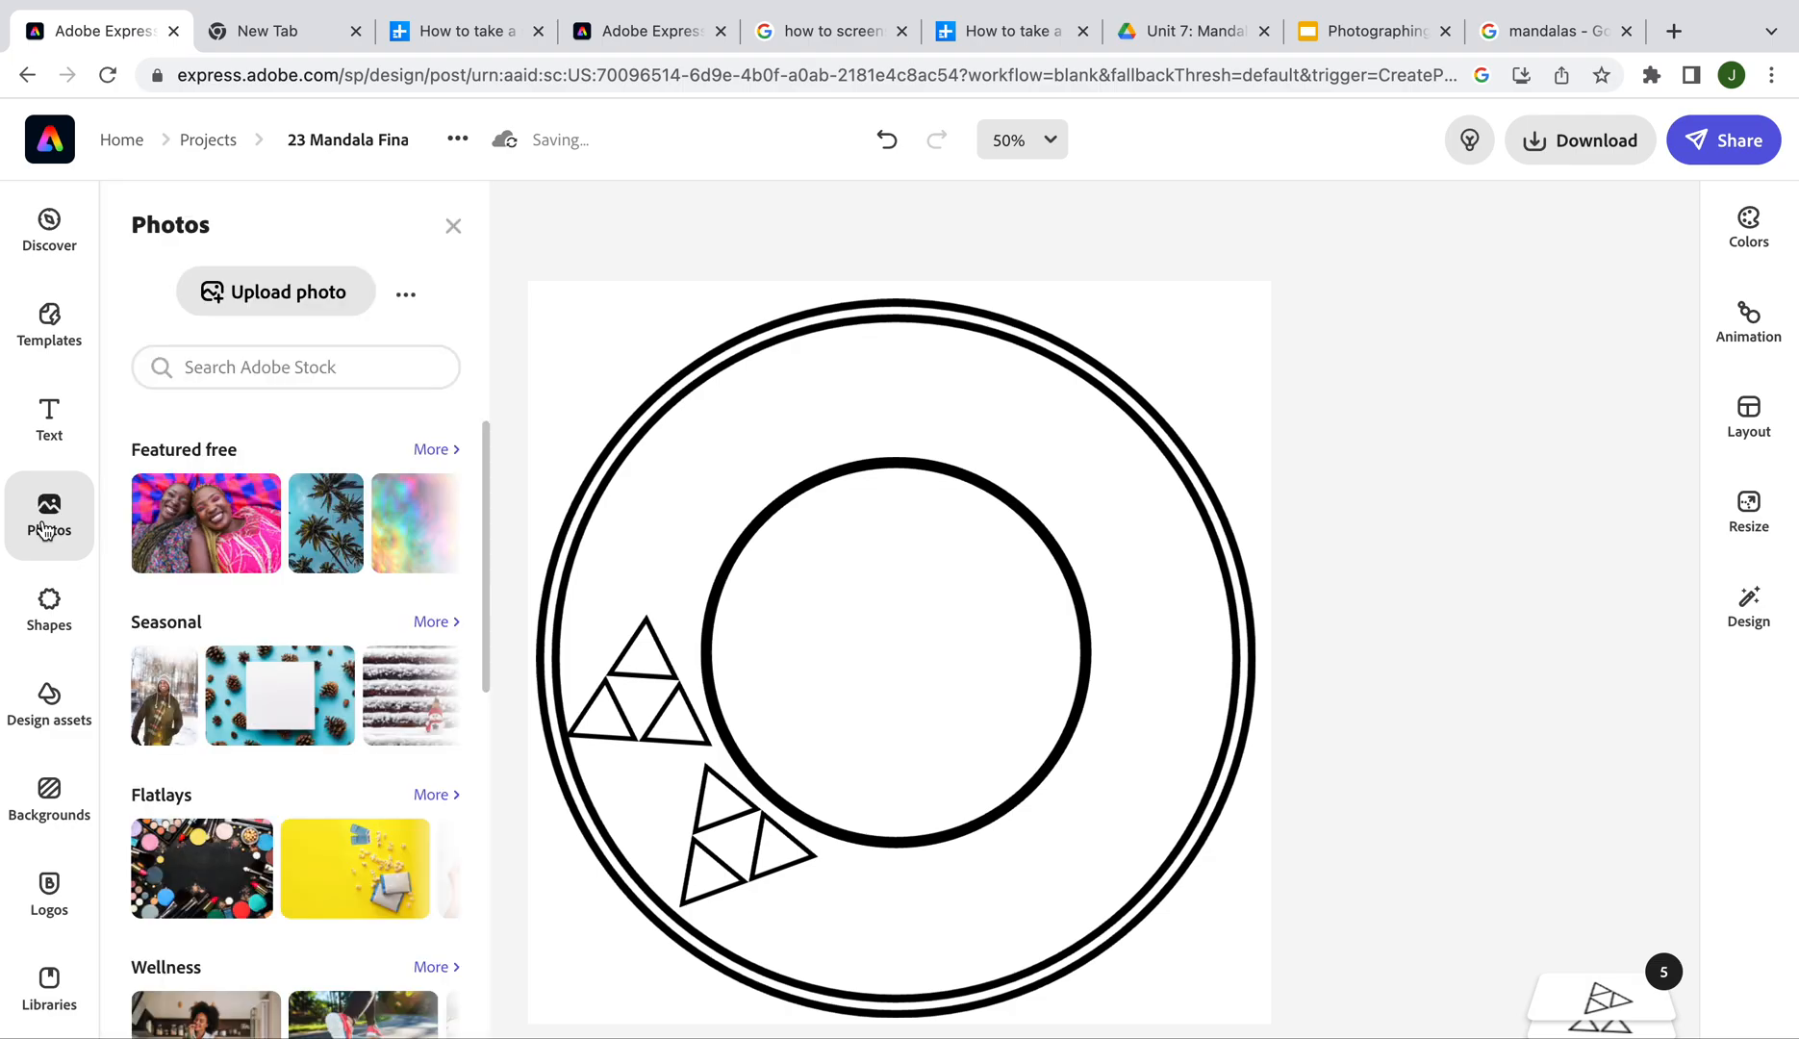
left_click(291, 303)
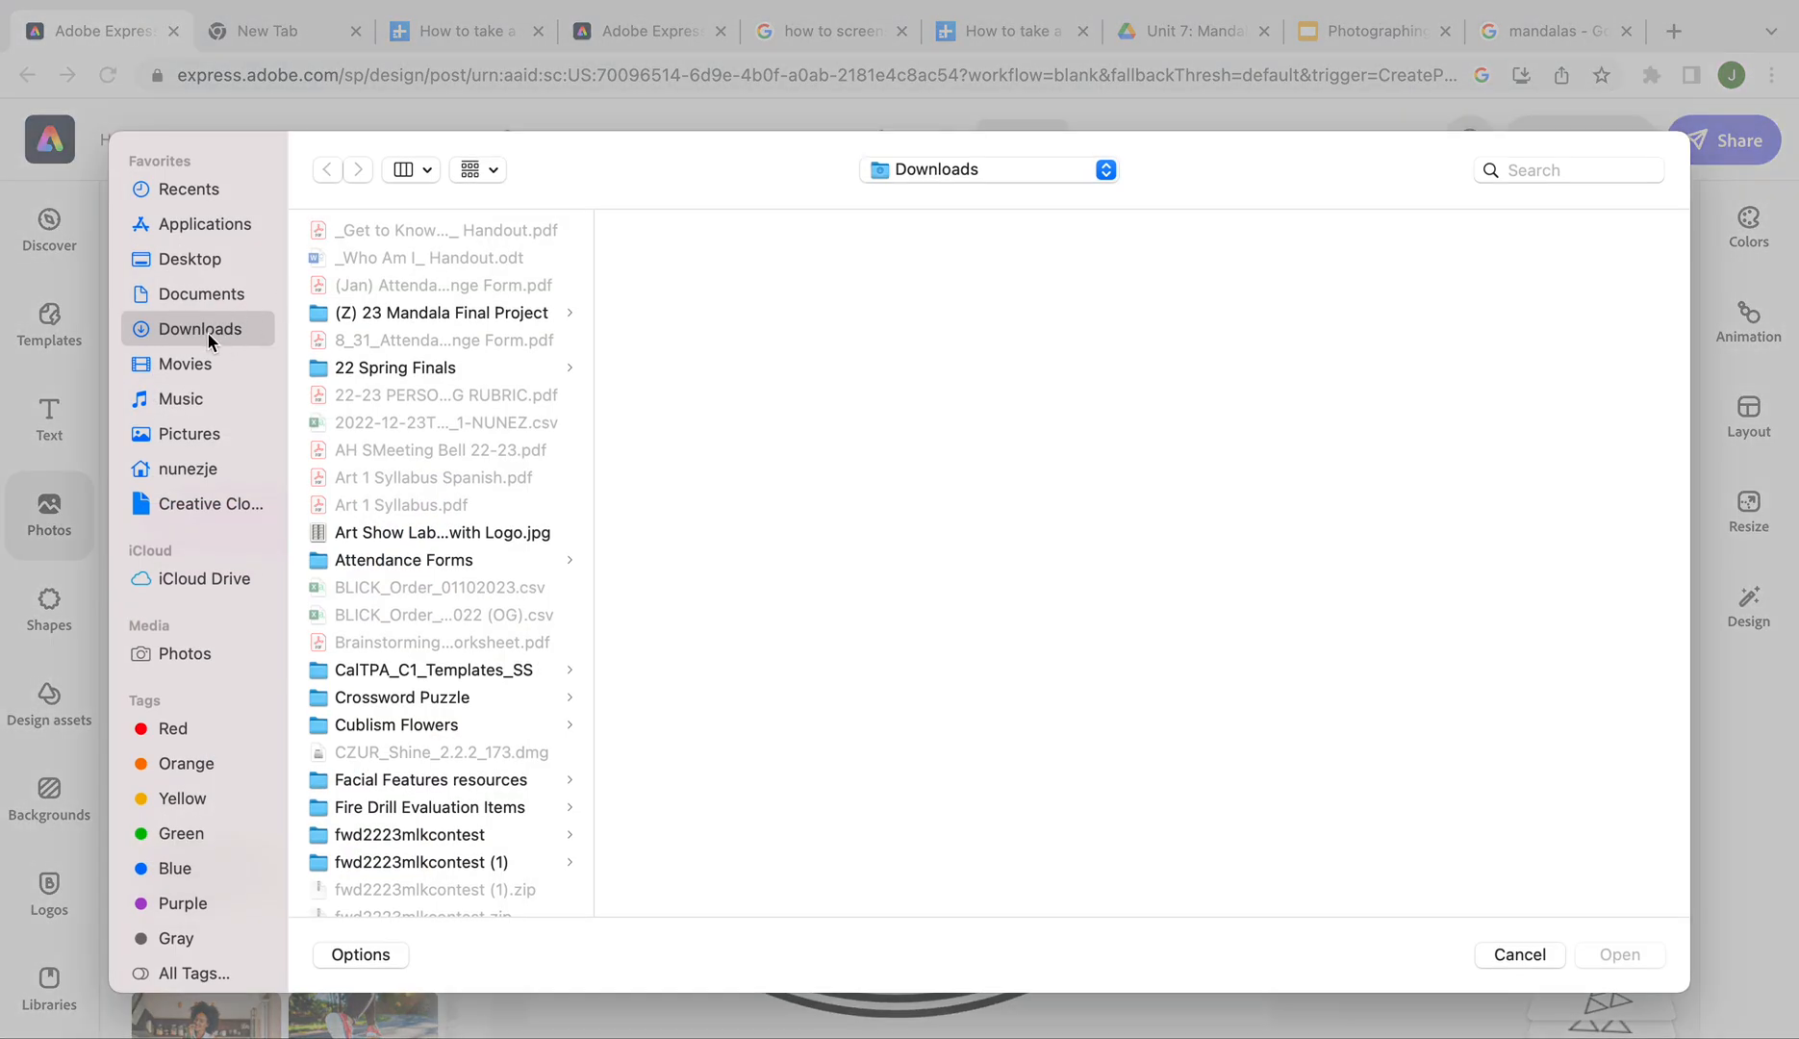
left_click(484, 317)
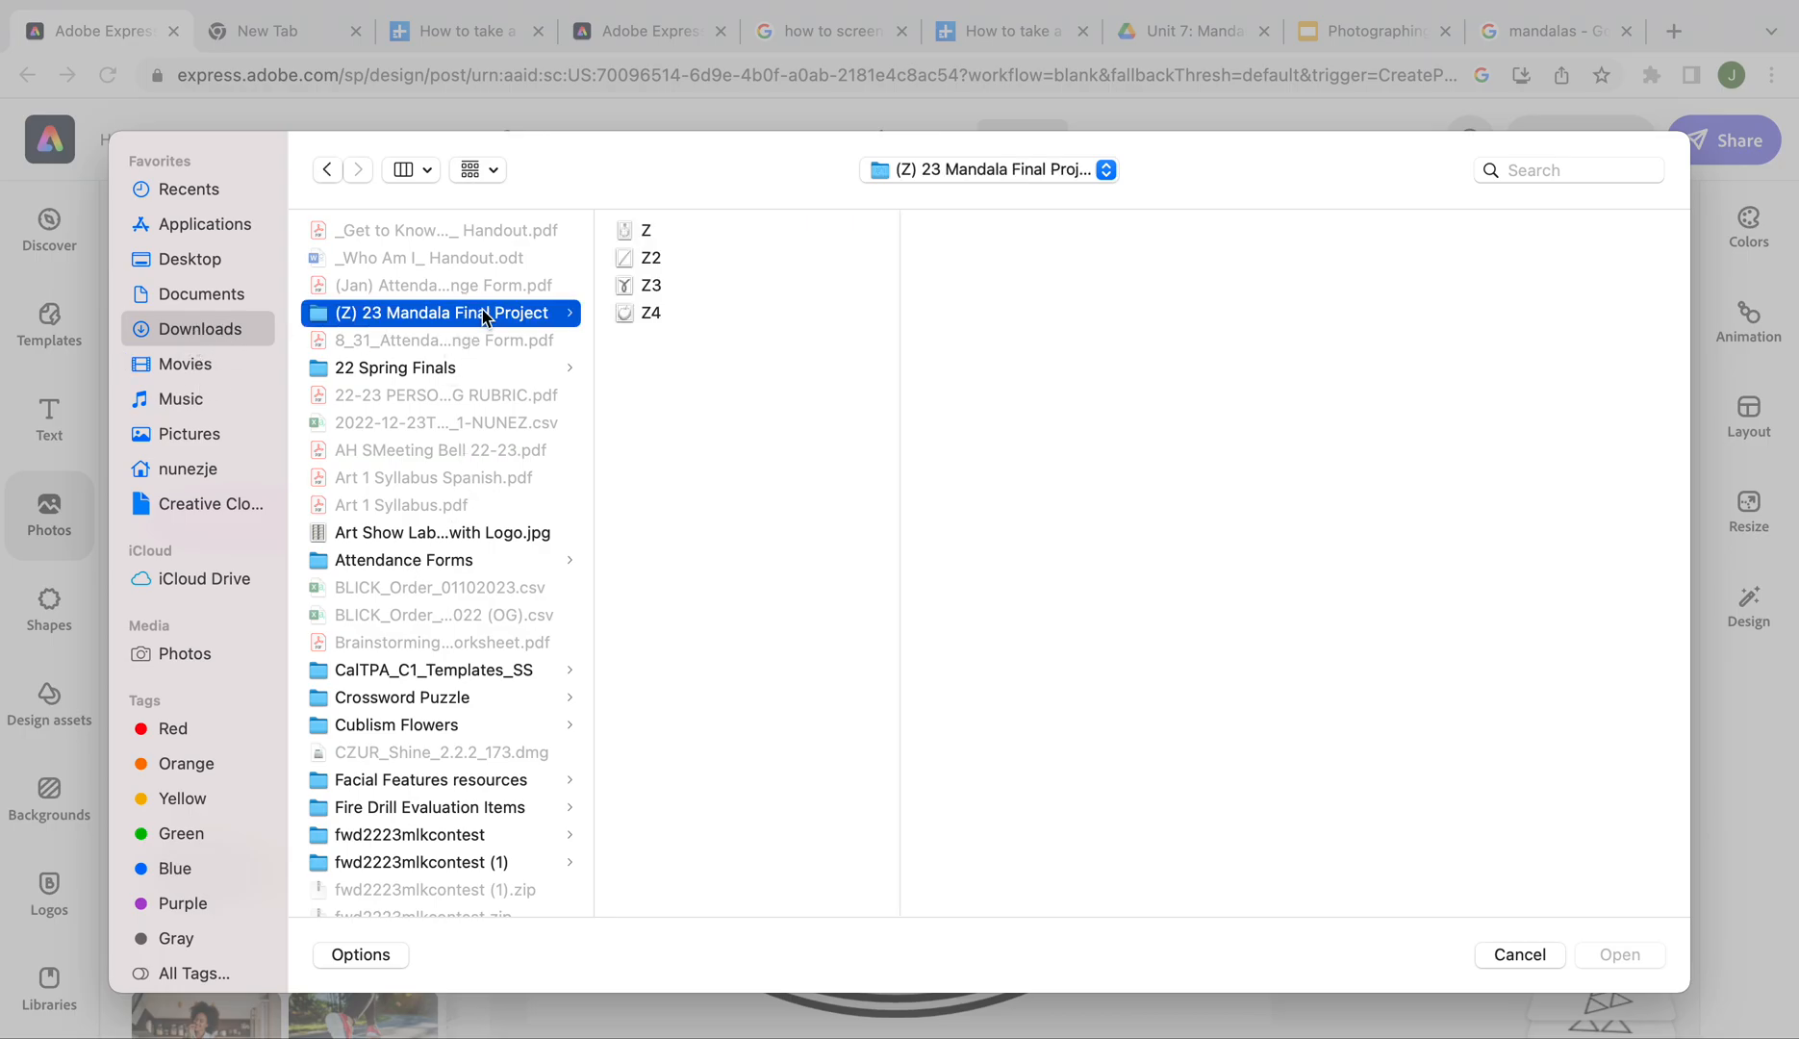
left_click(663, 232)
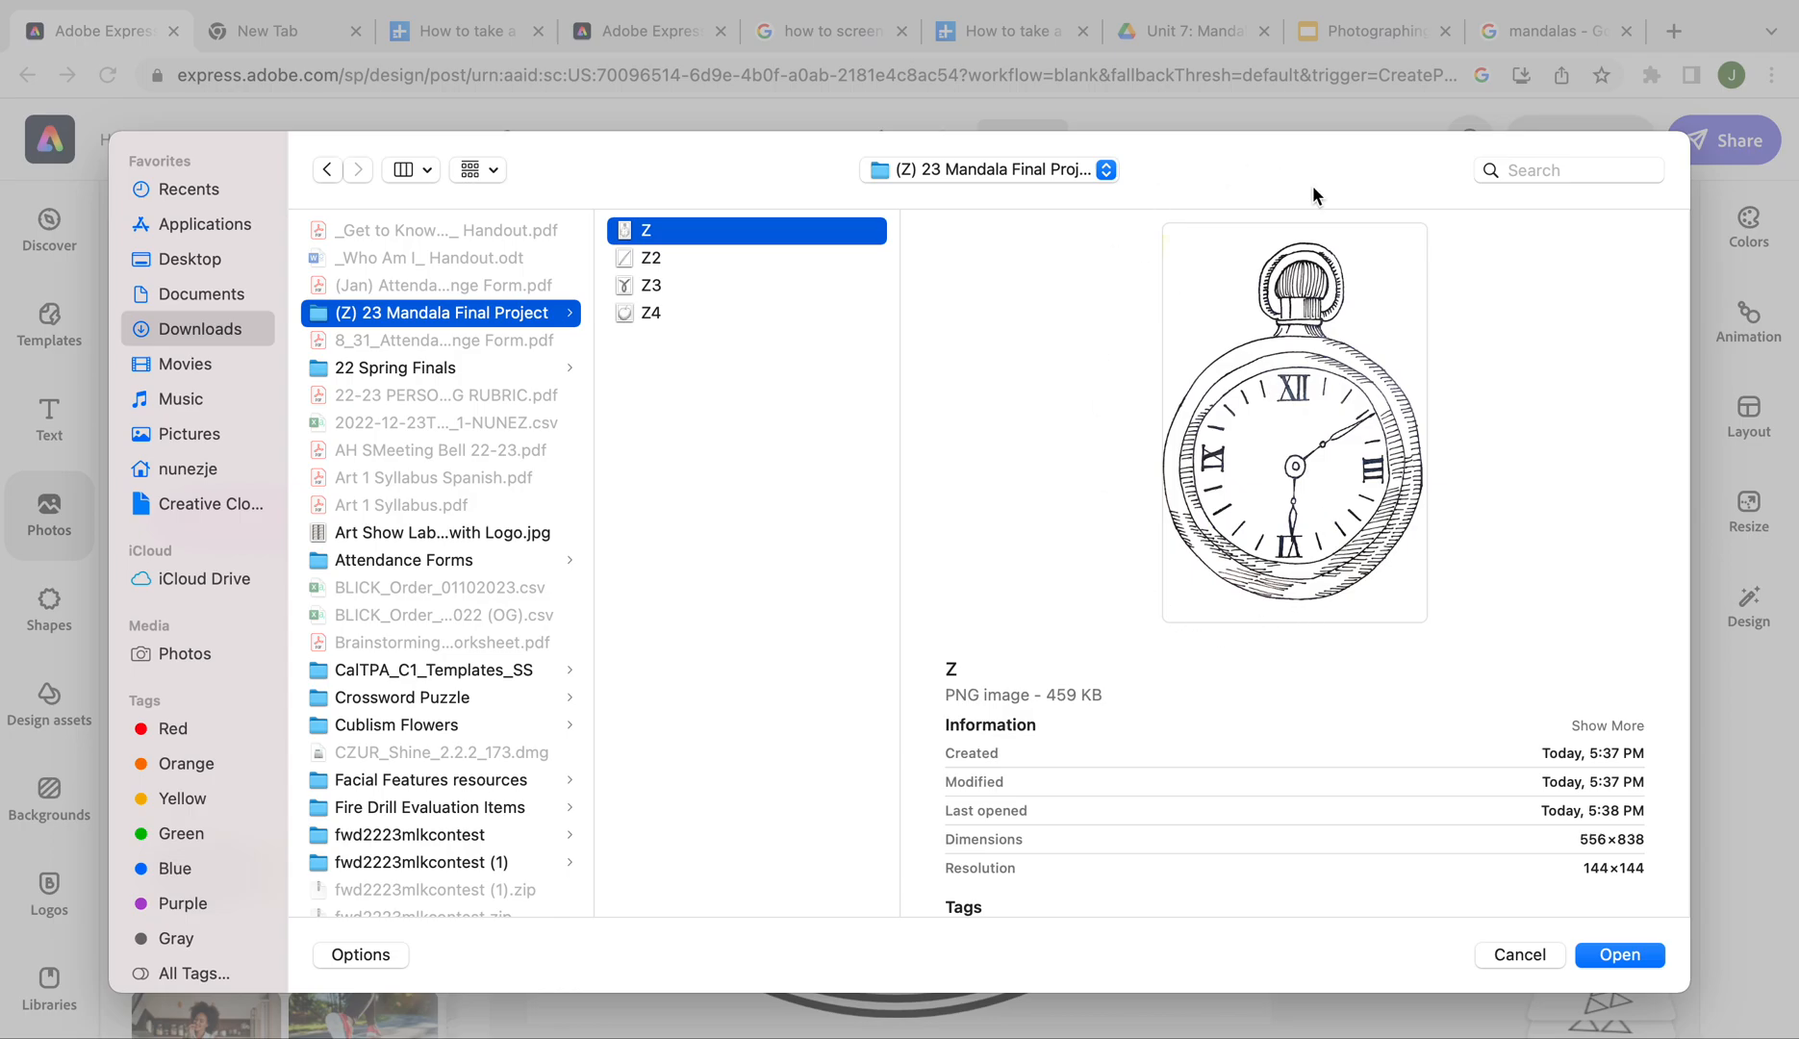
left_click(1618, 960)
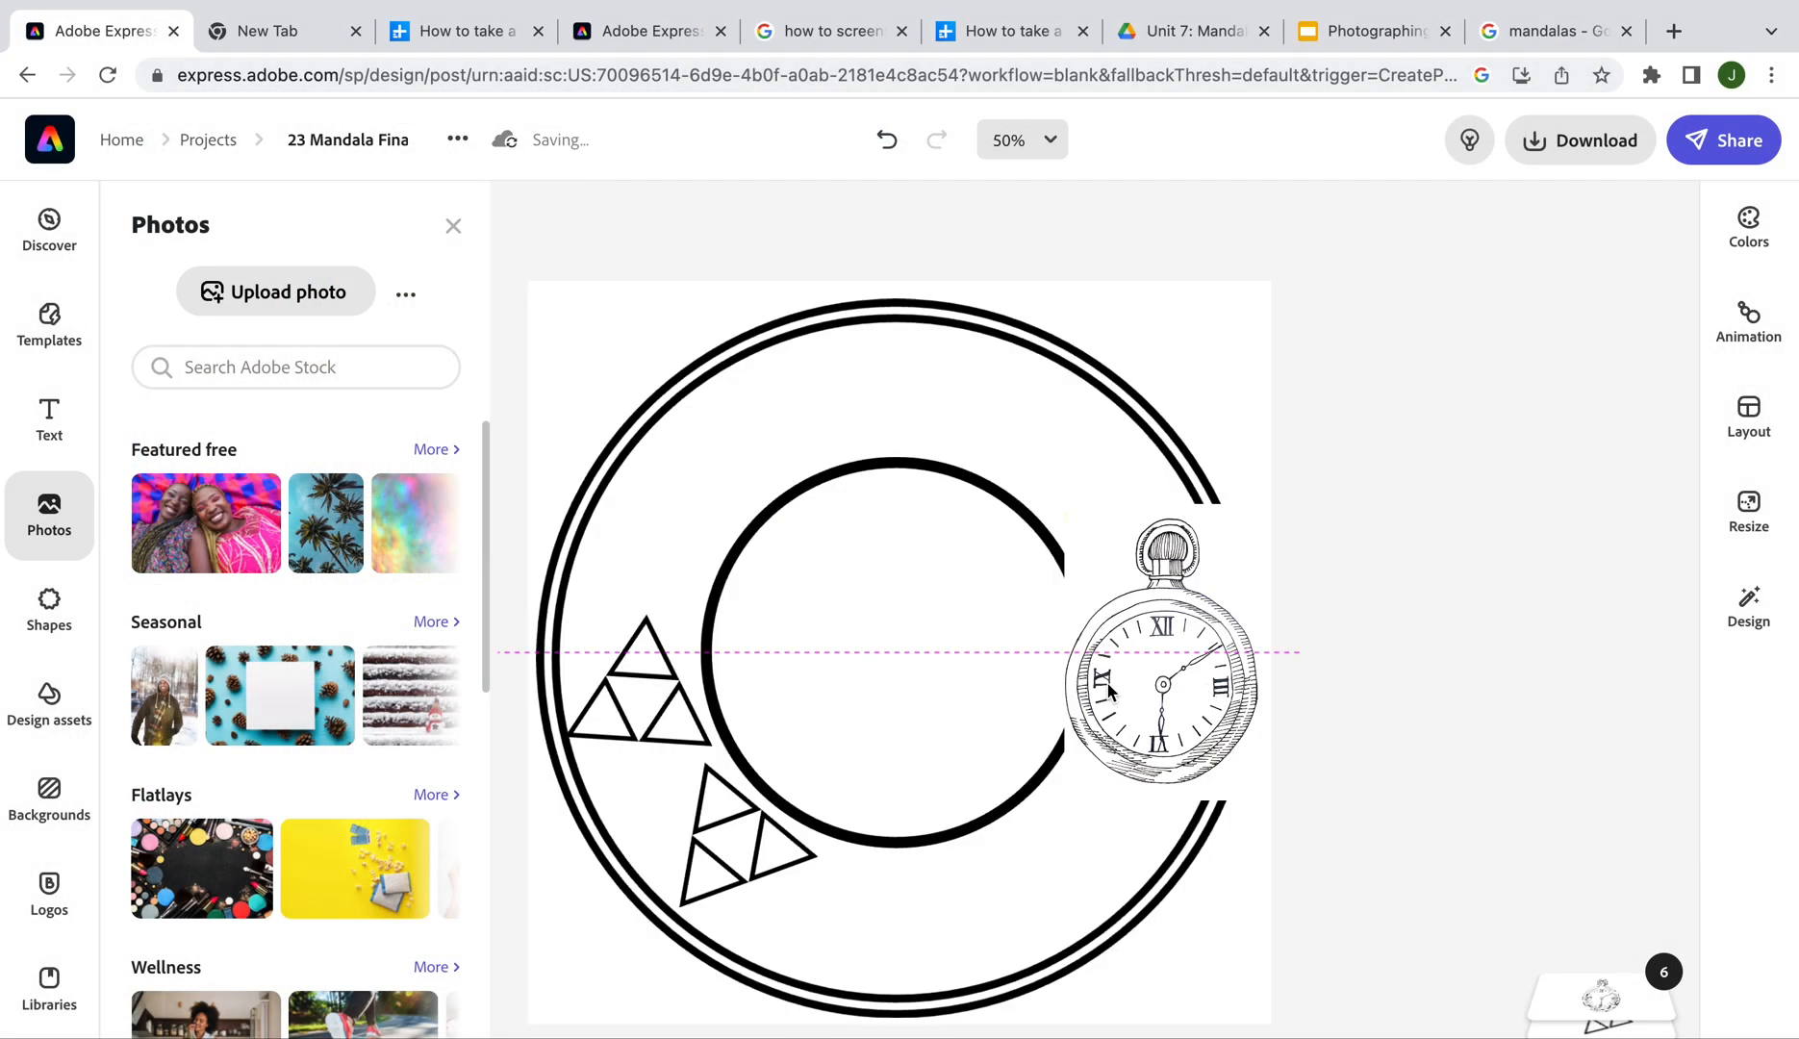
Move the pocket watch over the inner circle and remove its white background
left_click_drag(1025, 702, 983, 633)
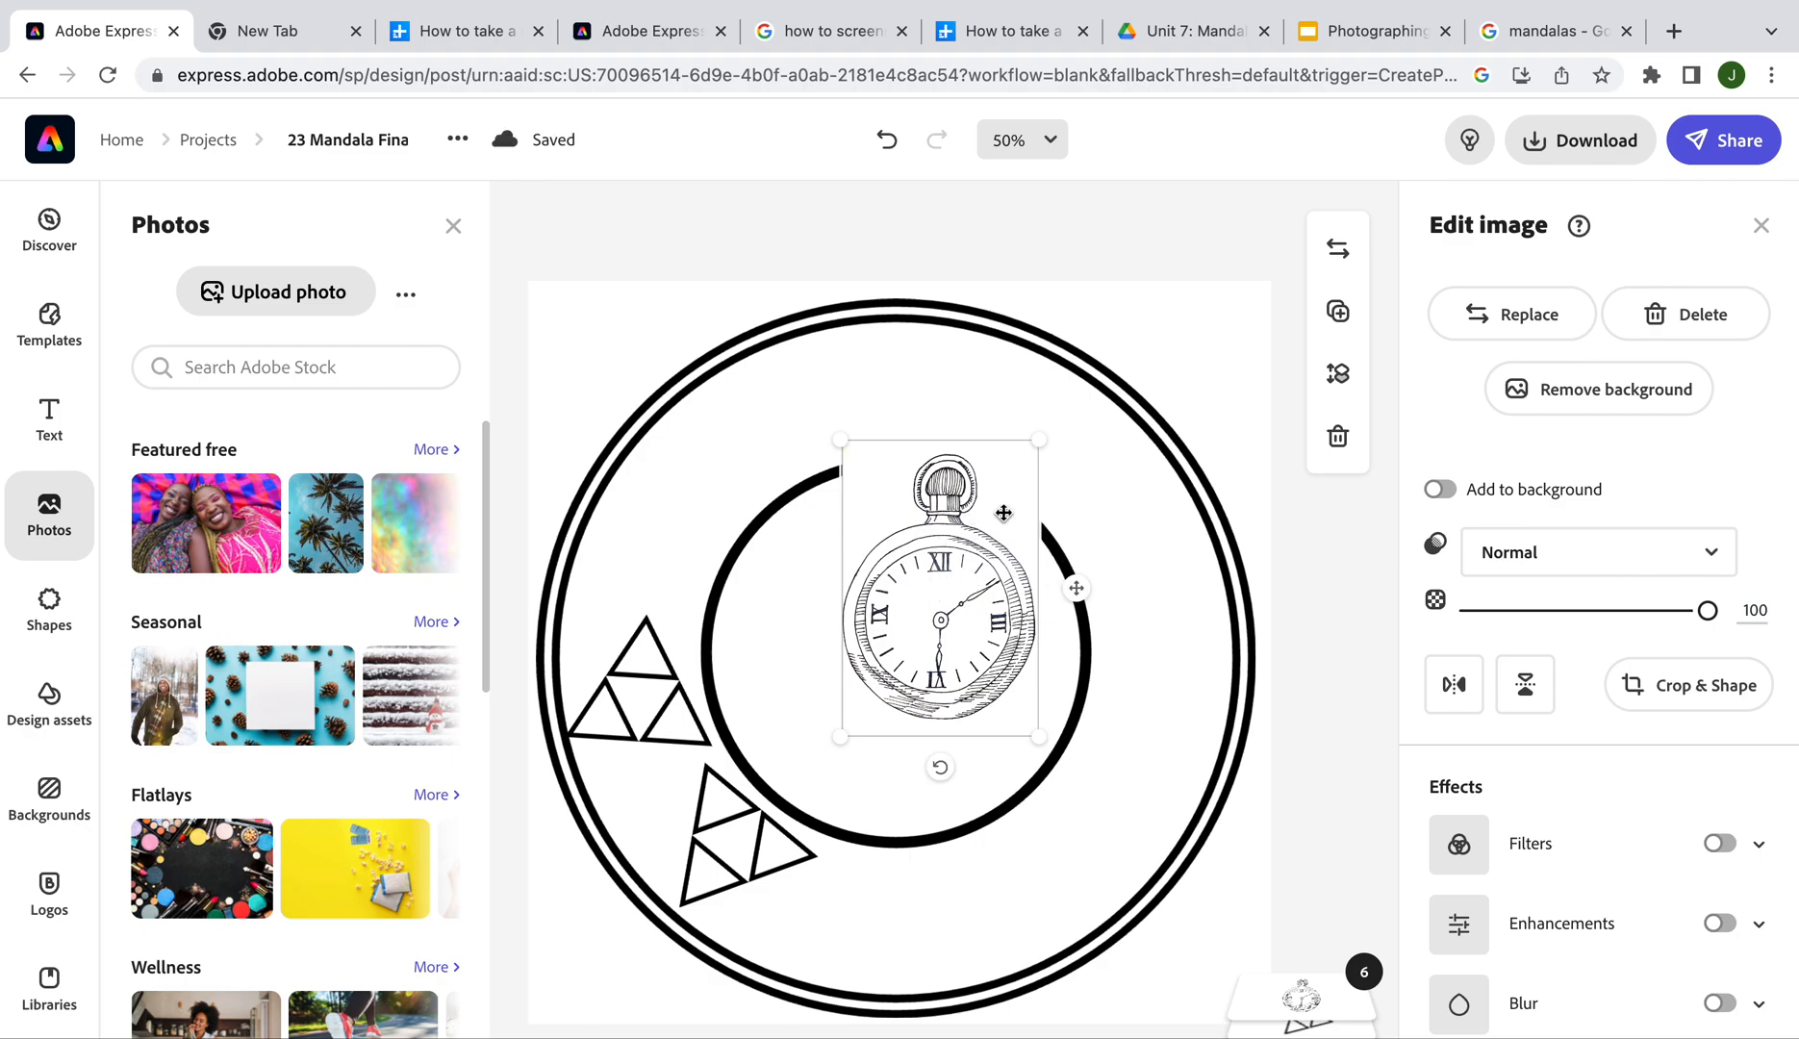
left_click(1565, 389)
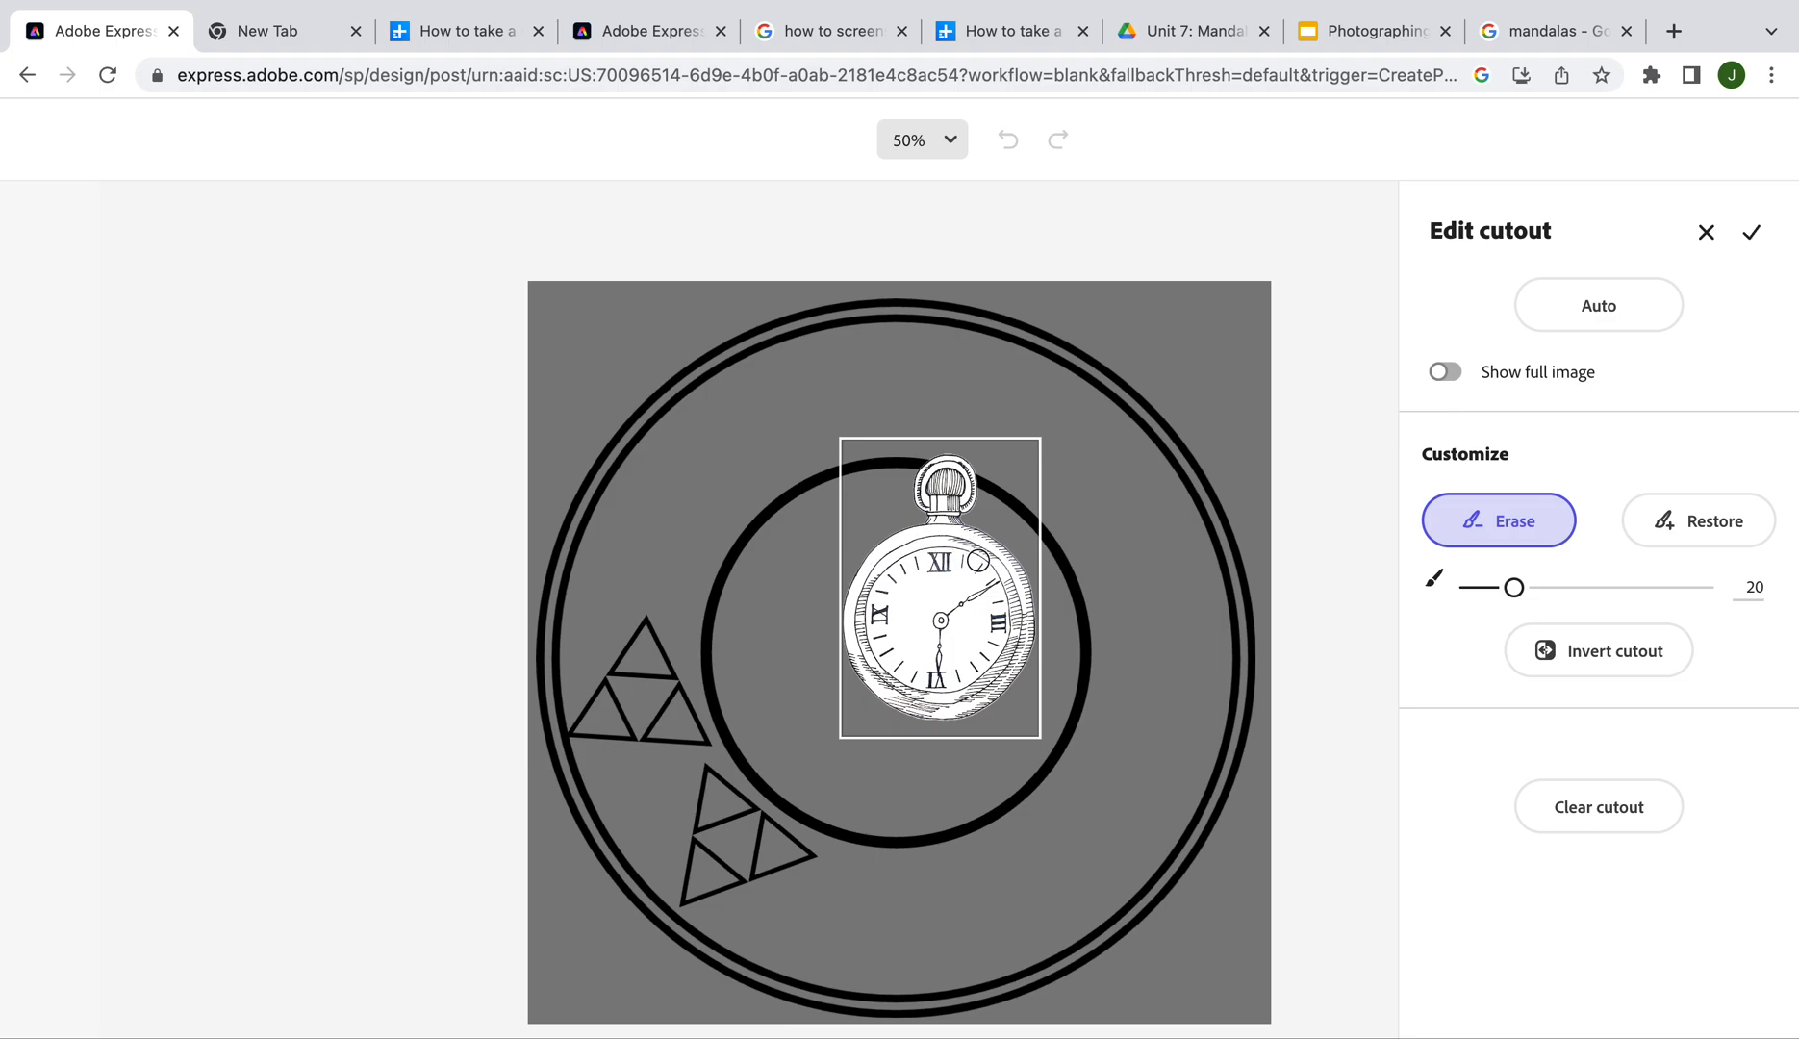
Zoom in on the crown, shrink the Erase brush, and erase leftover background beside the crown stem
scroll(979, 561, "up", 5)
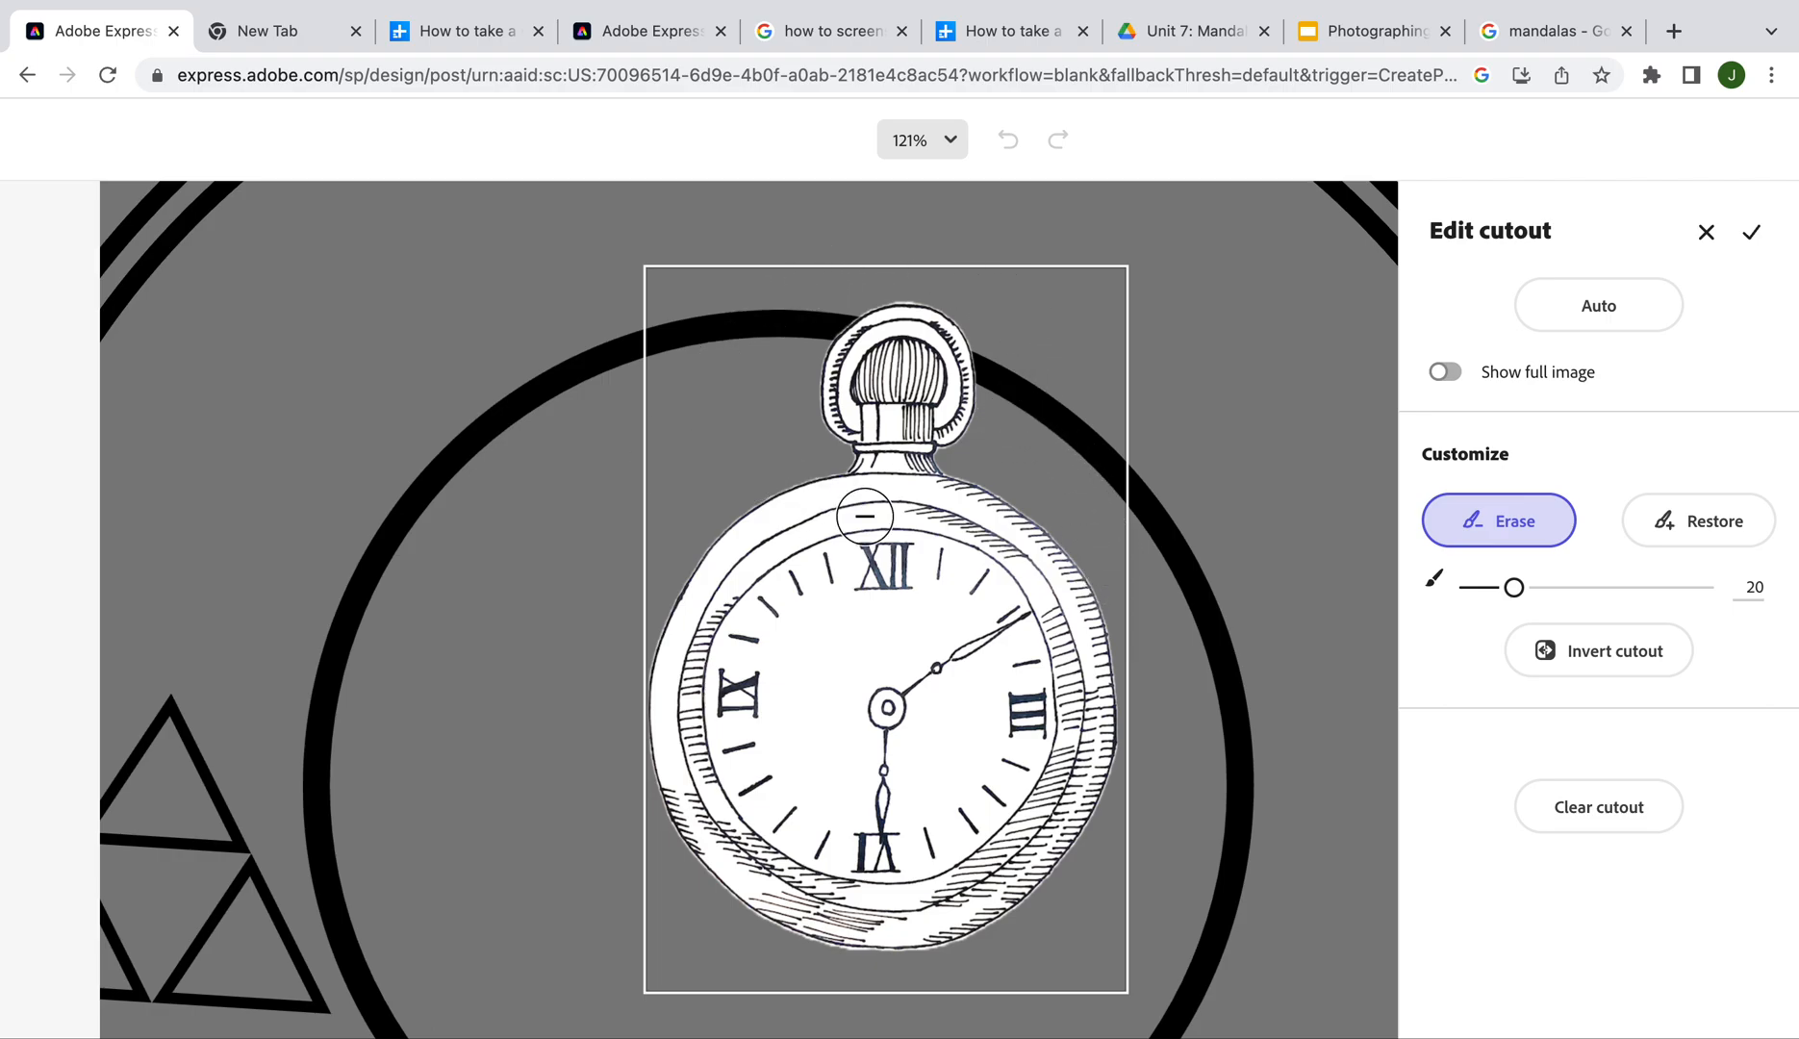
scroll(877, 416, "up", 10)
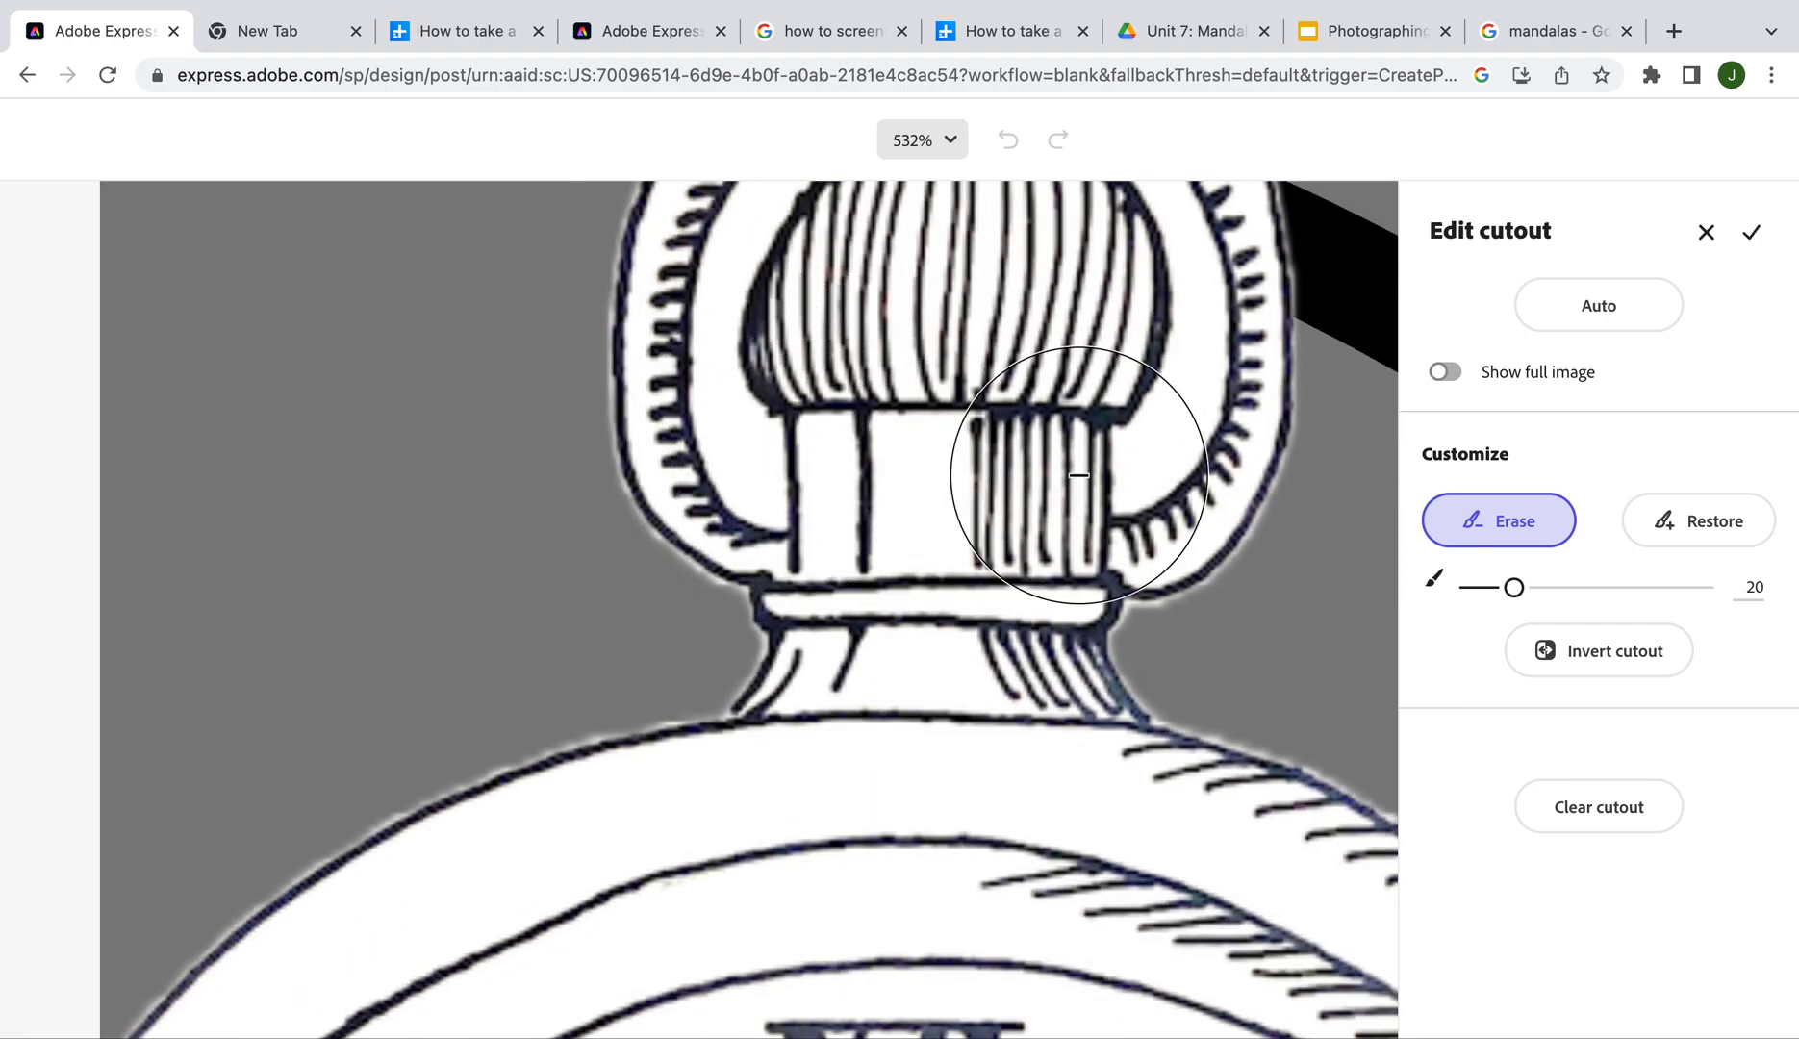
left_click_drag(1514, 588, 1477, 589)
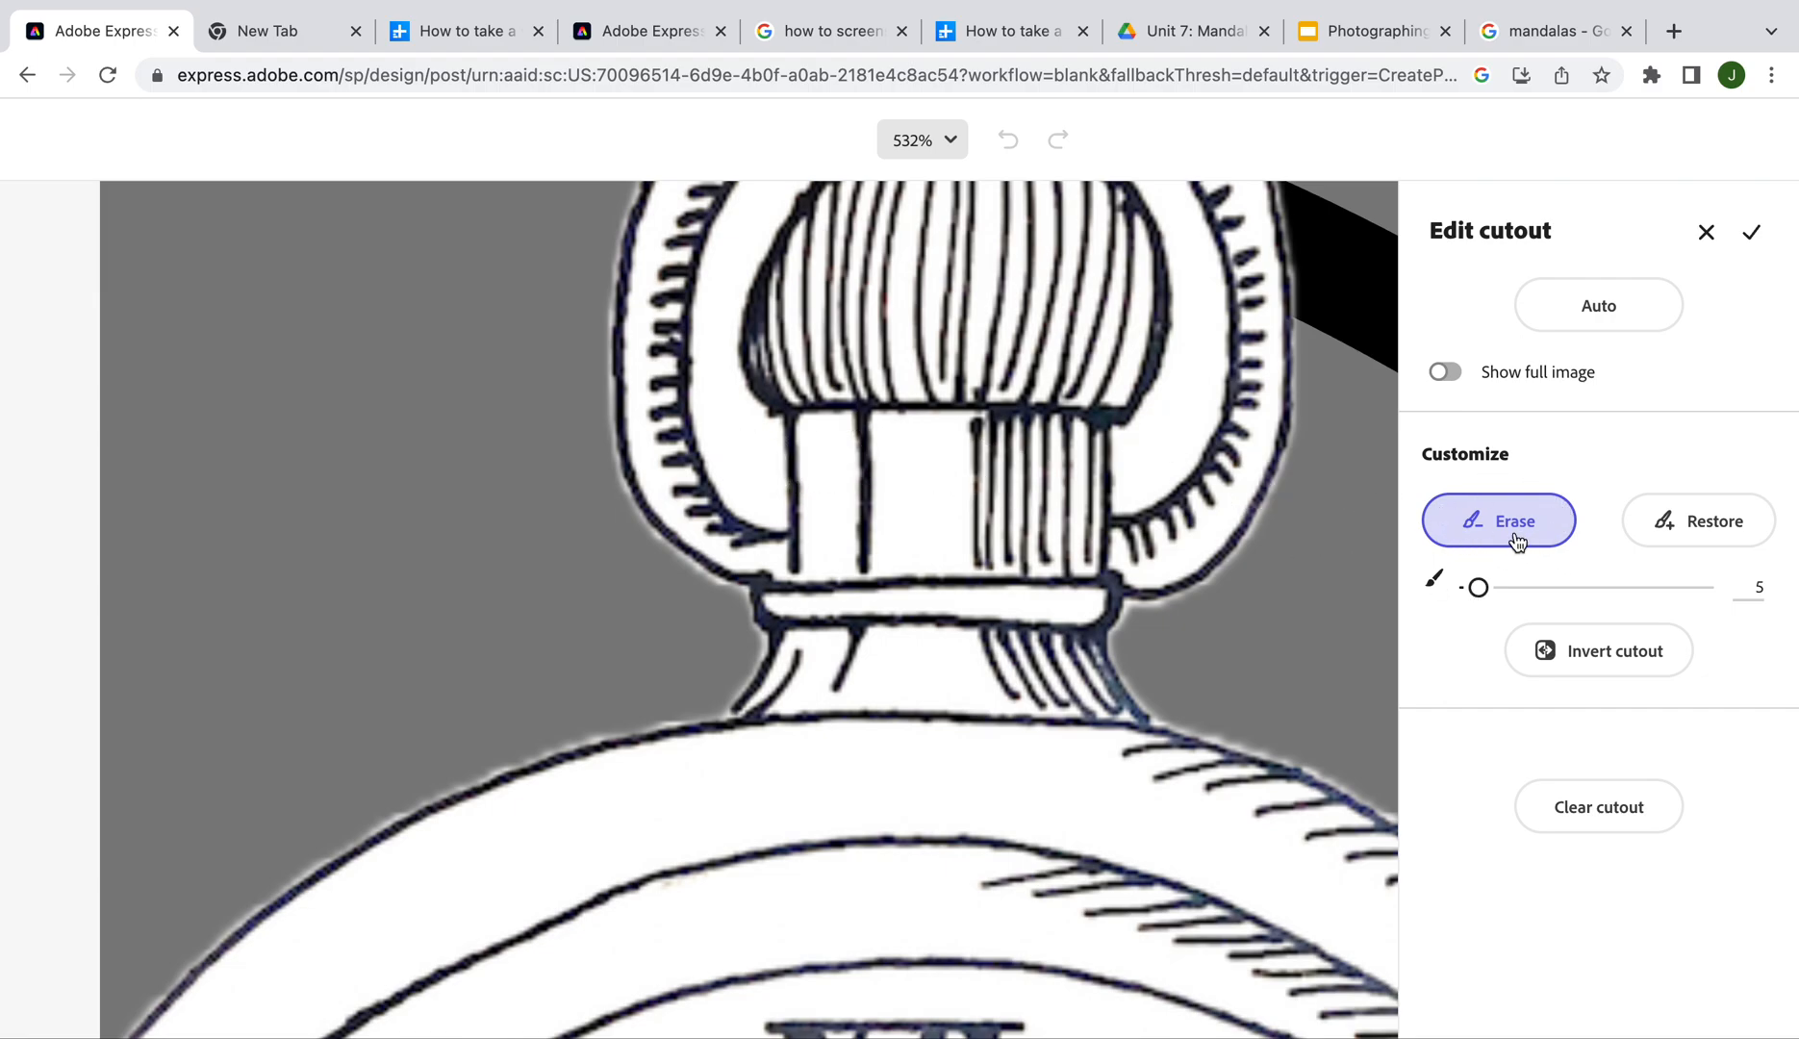
left_click_drag(755, 463, 710, 383)
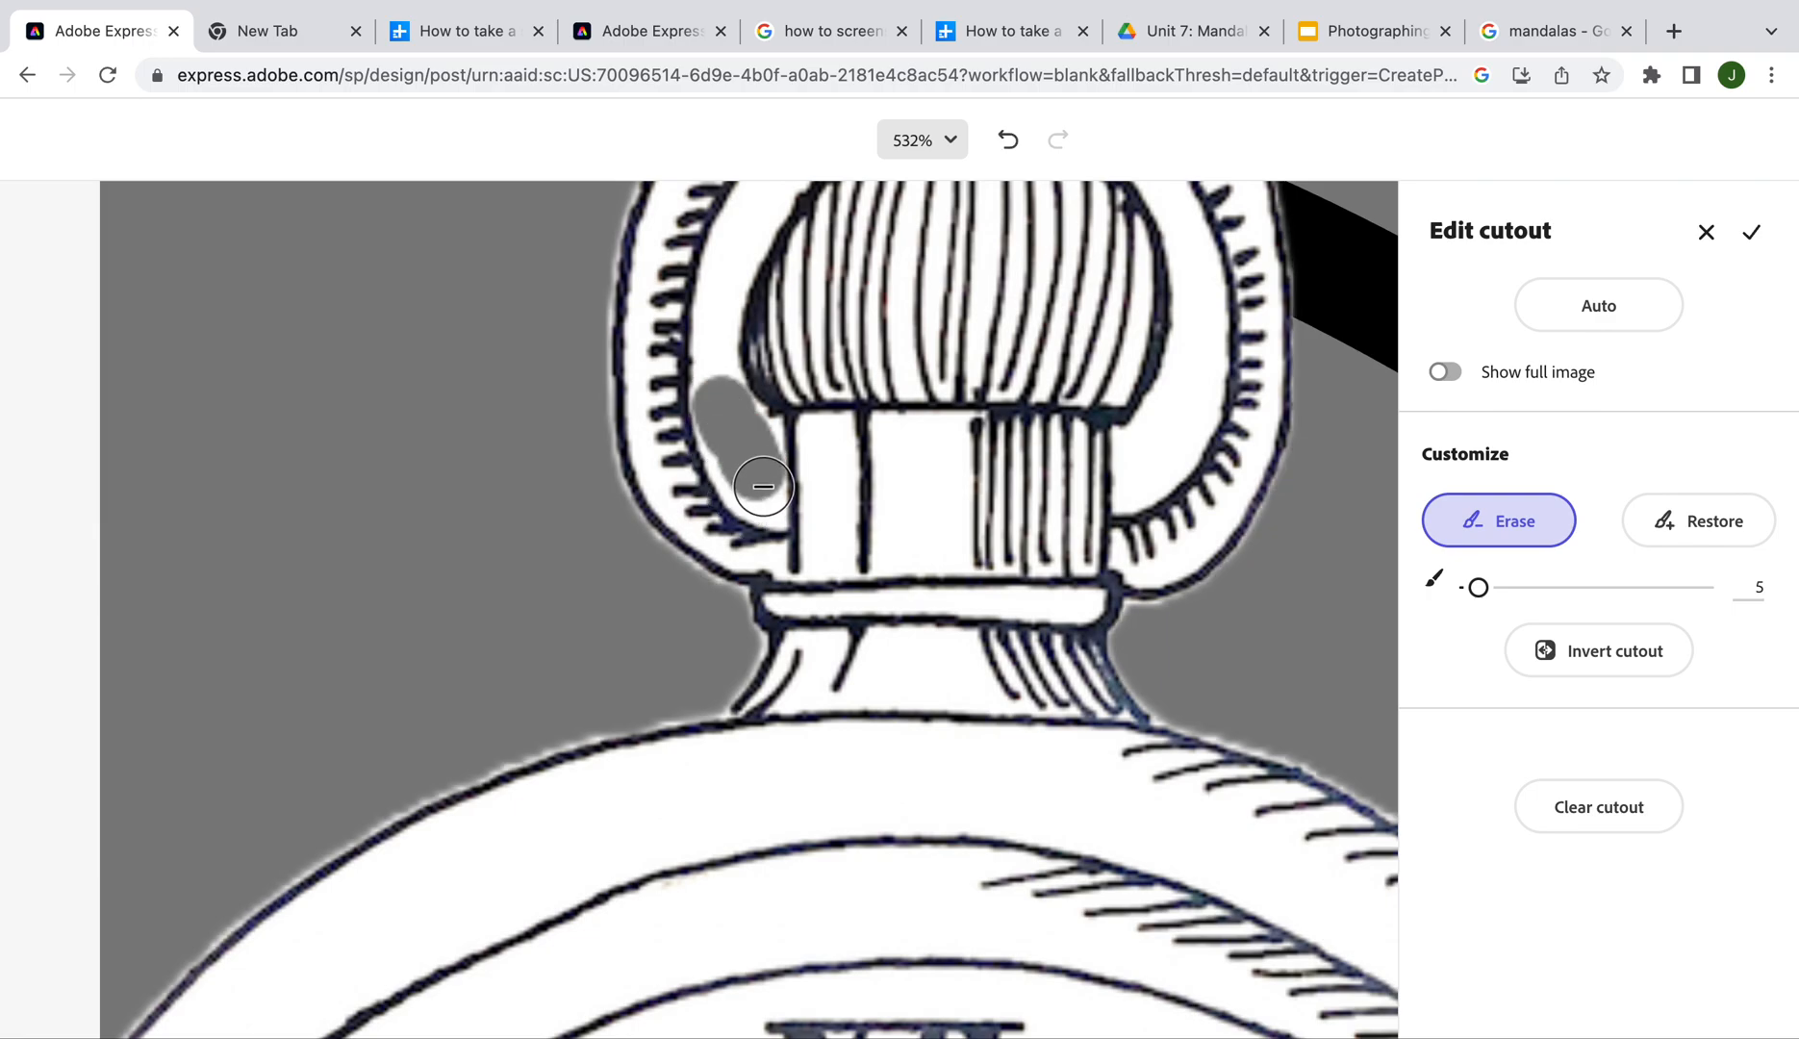
mouse_move(1133, 468)
left_mouse_down()
mouse_move(1189, 405)
mouse_move(1195, 294)
left_mouse_up()
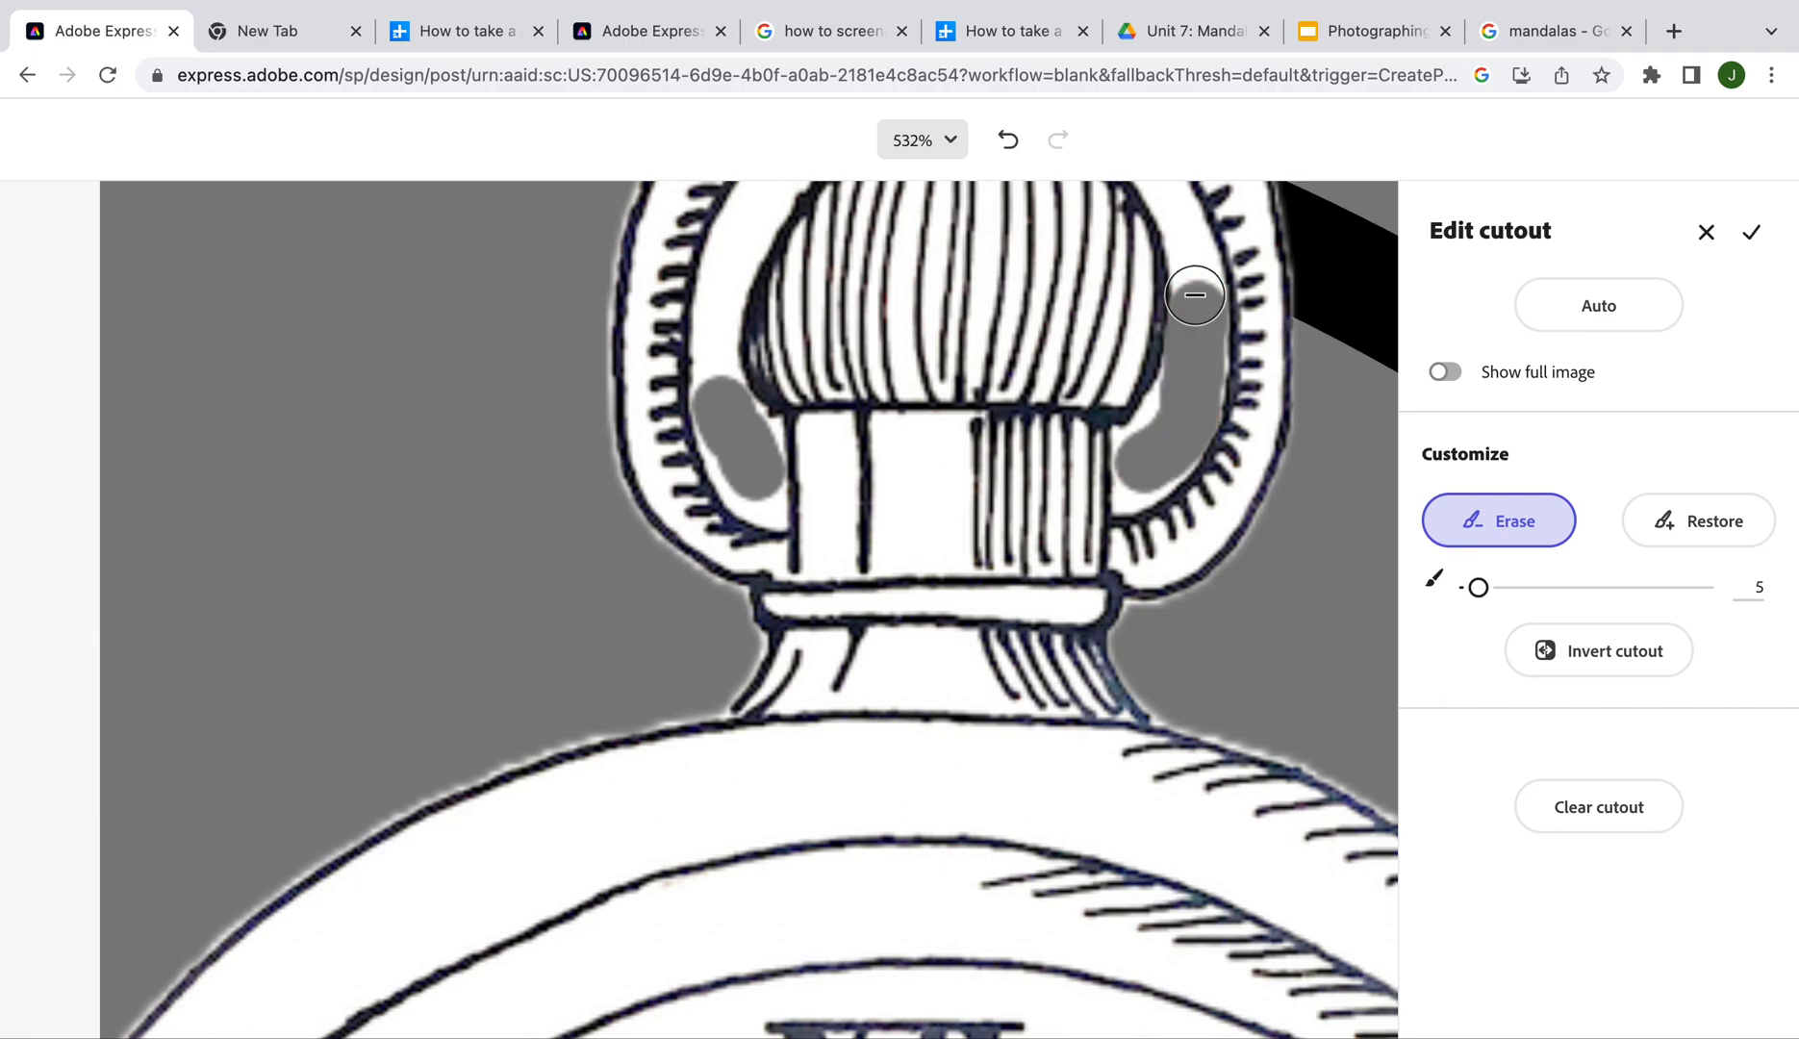
Erase the remaining white inside the crown ring along its top and sides
scroll(1193, 288, "up", 5)
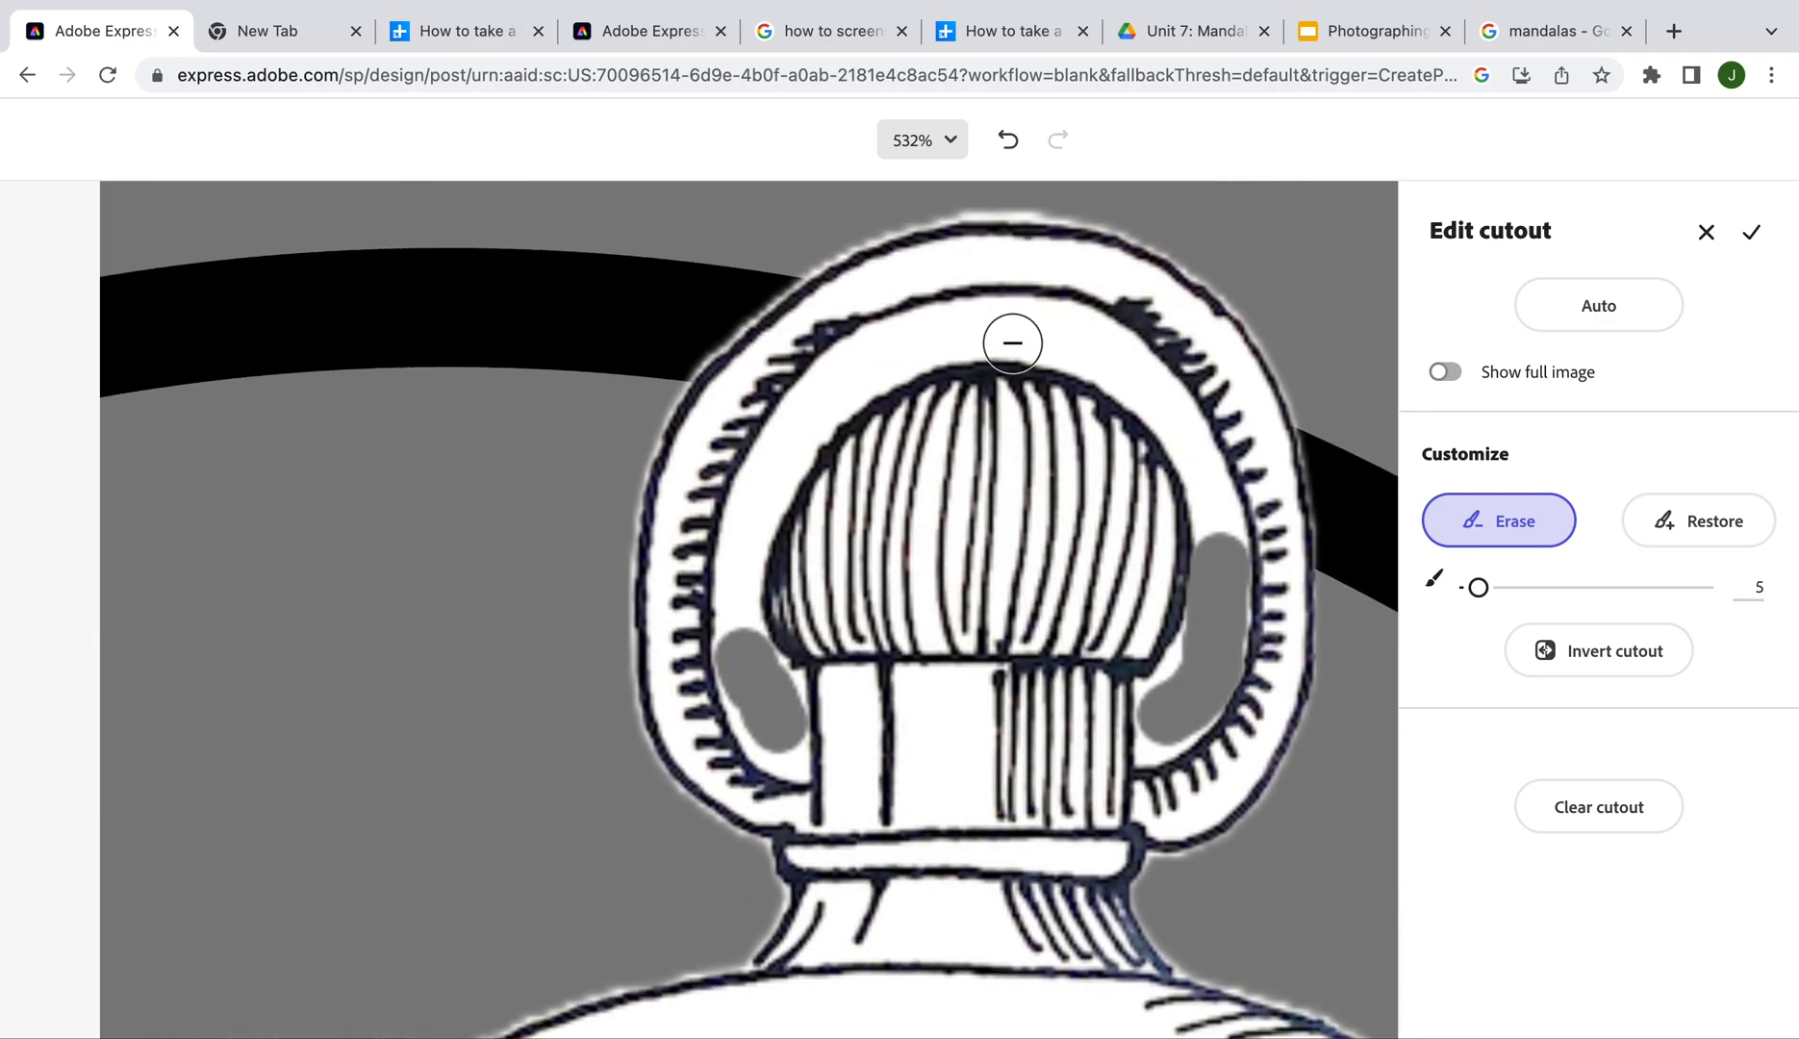
mouse_move(986, 332)
left_mouse_down()
mouse_move(1065, 331)
mouse_move(1147, 383)
left_mouse_up()
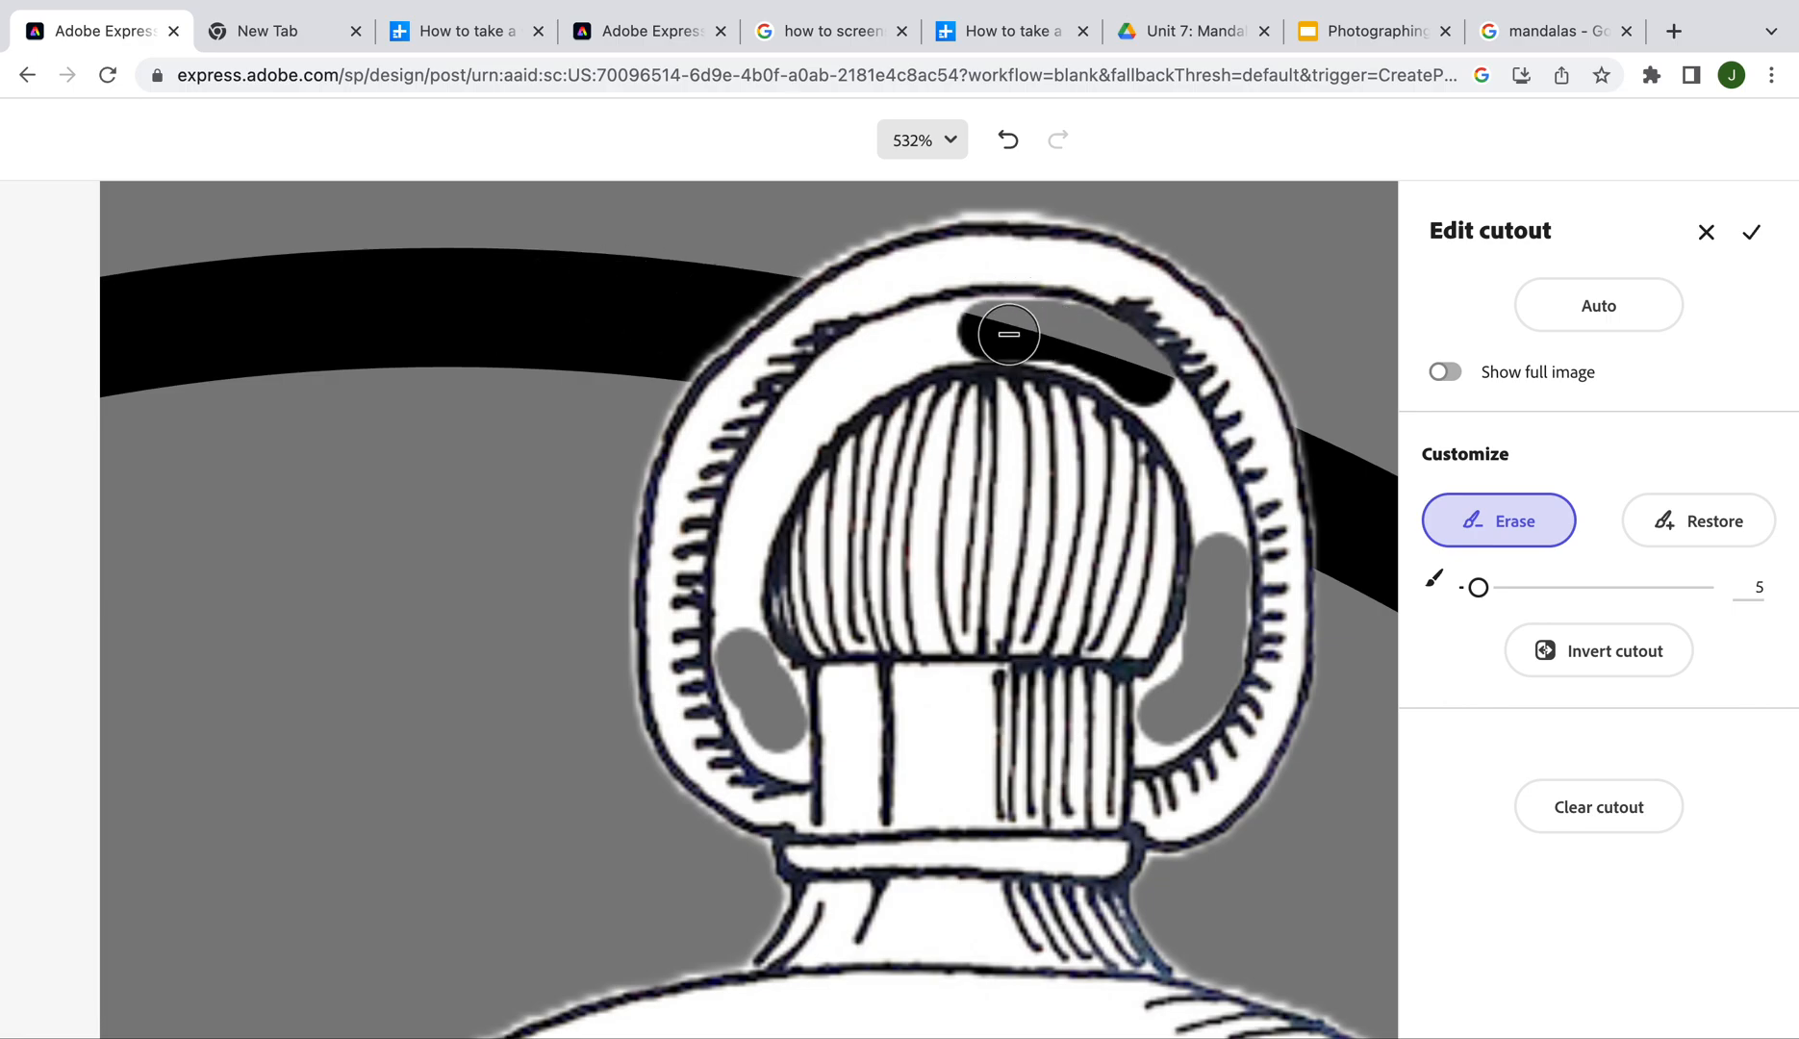
mouse_move(979, 332)
left_mouse_down()
mouse_move(873, 356)
mouse_move(798, 425)
mouse_move(744, 537)
mouse_move(740, 635)
left_mouse_up()
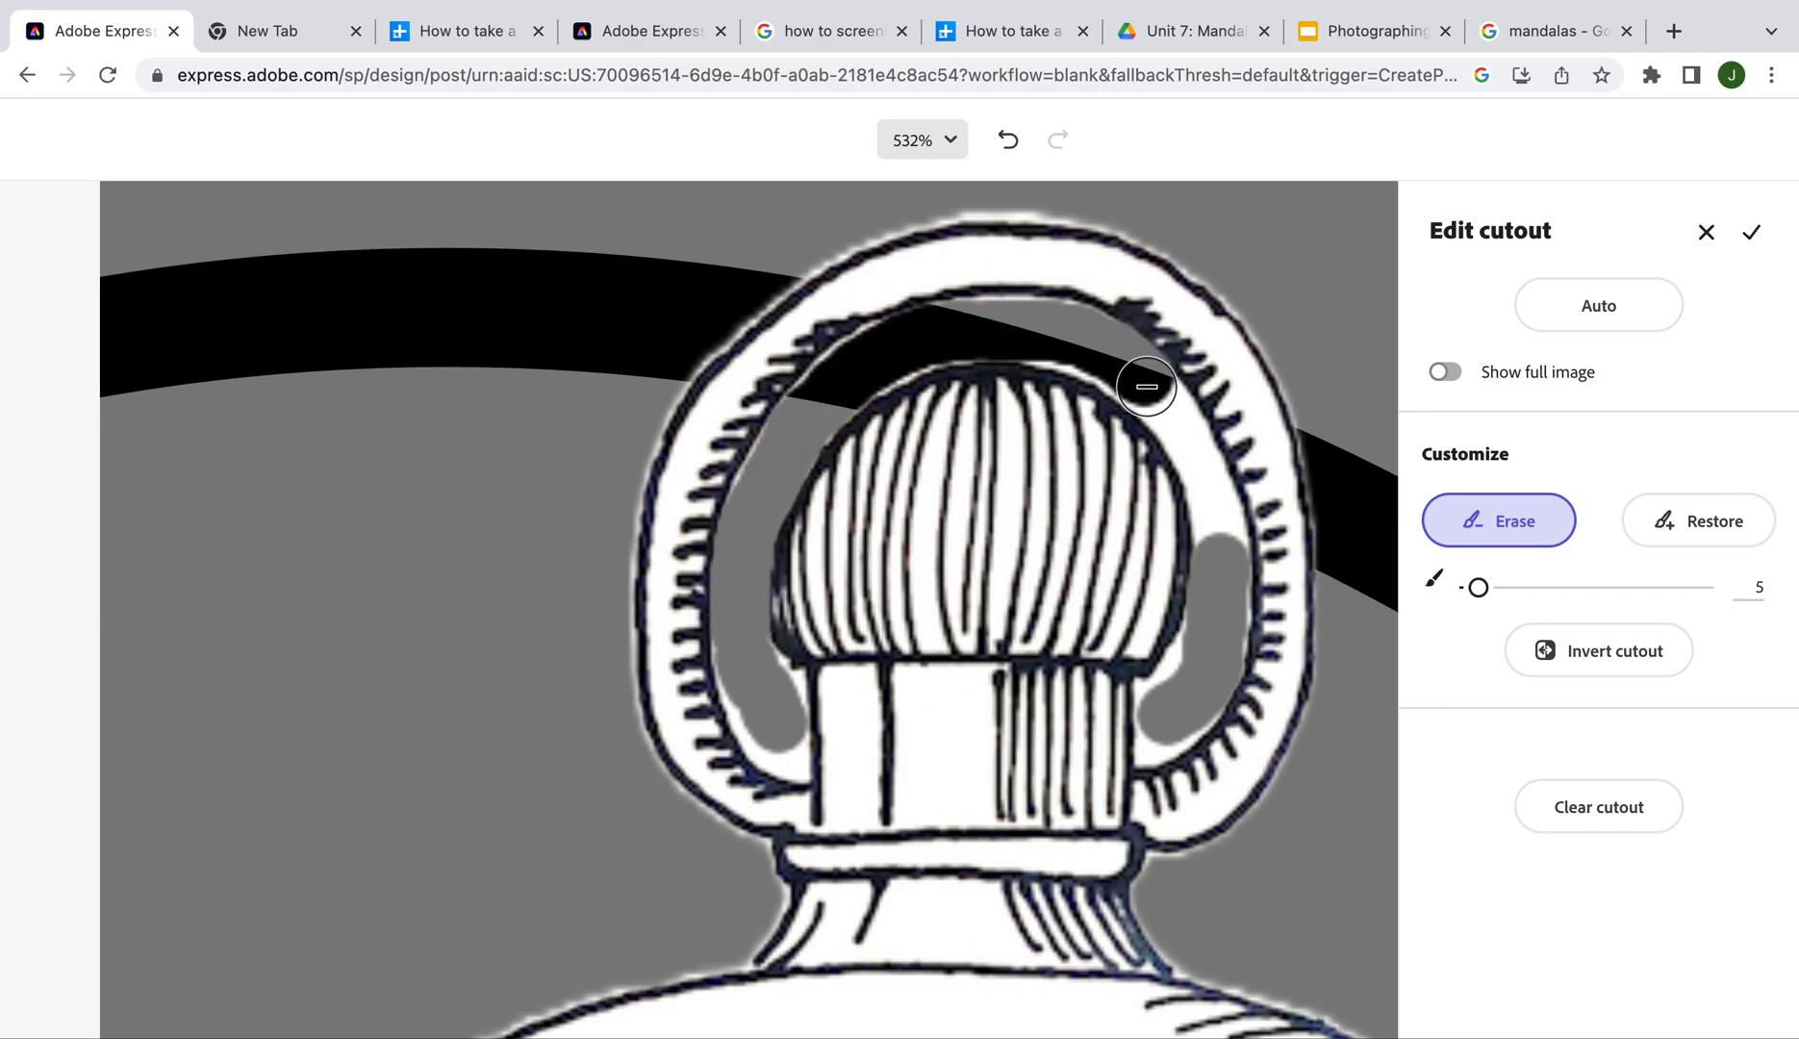
mouse_move(1146, 386)
left_mouse_down()
mouse_move(1201, 458)
mouse_move(1212, 535)
left_mouse_up()
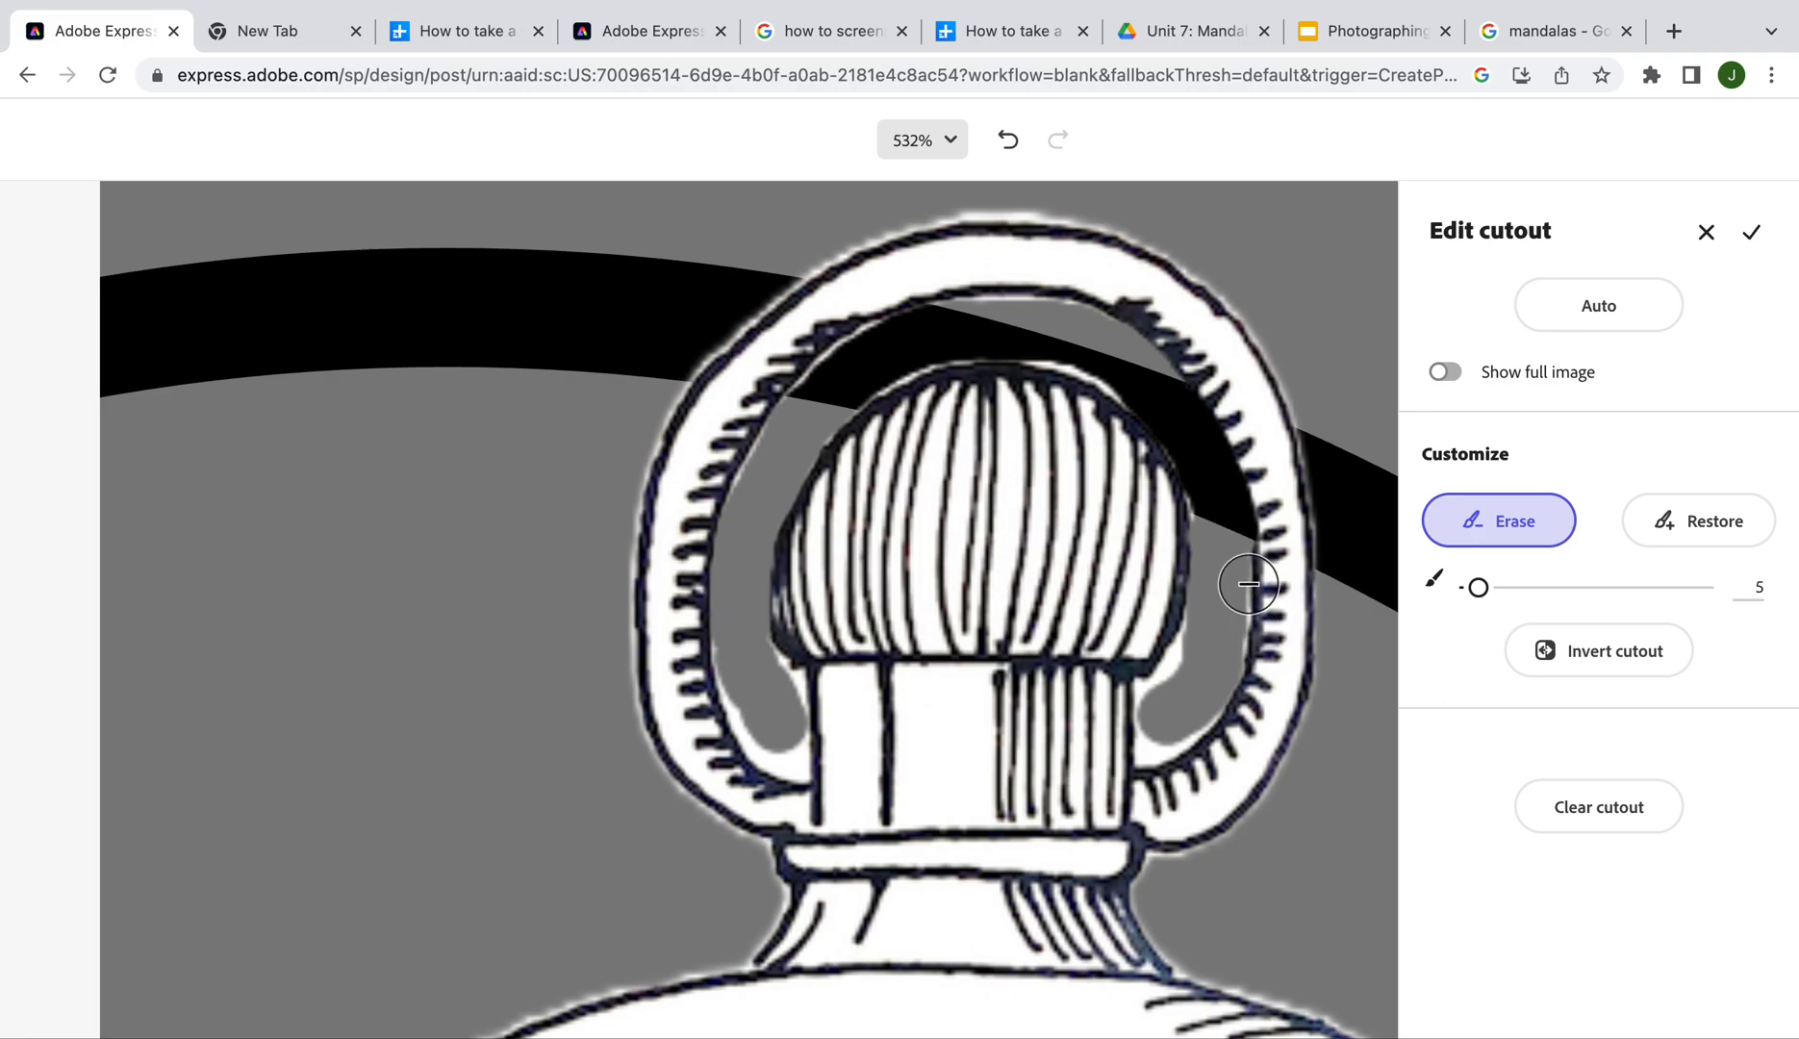
Restore a little of the ring's shading with the Restore brush and apply the cutout
left_click(1684, 532)
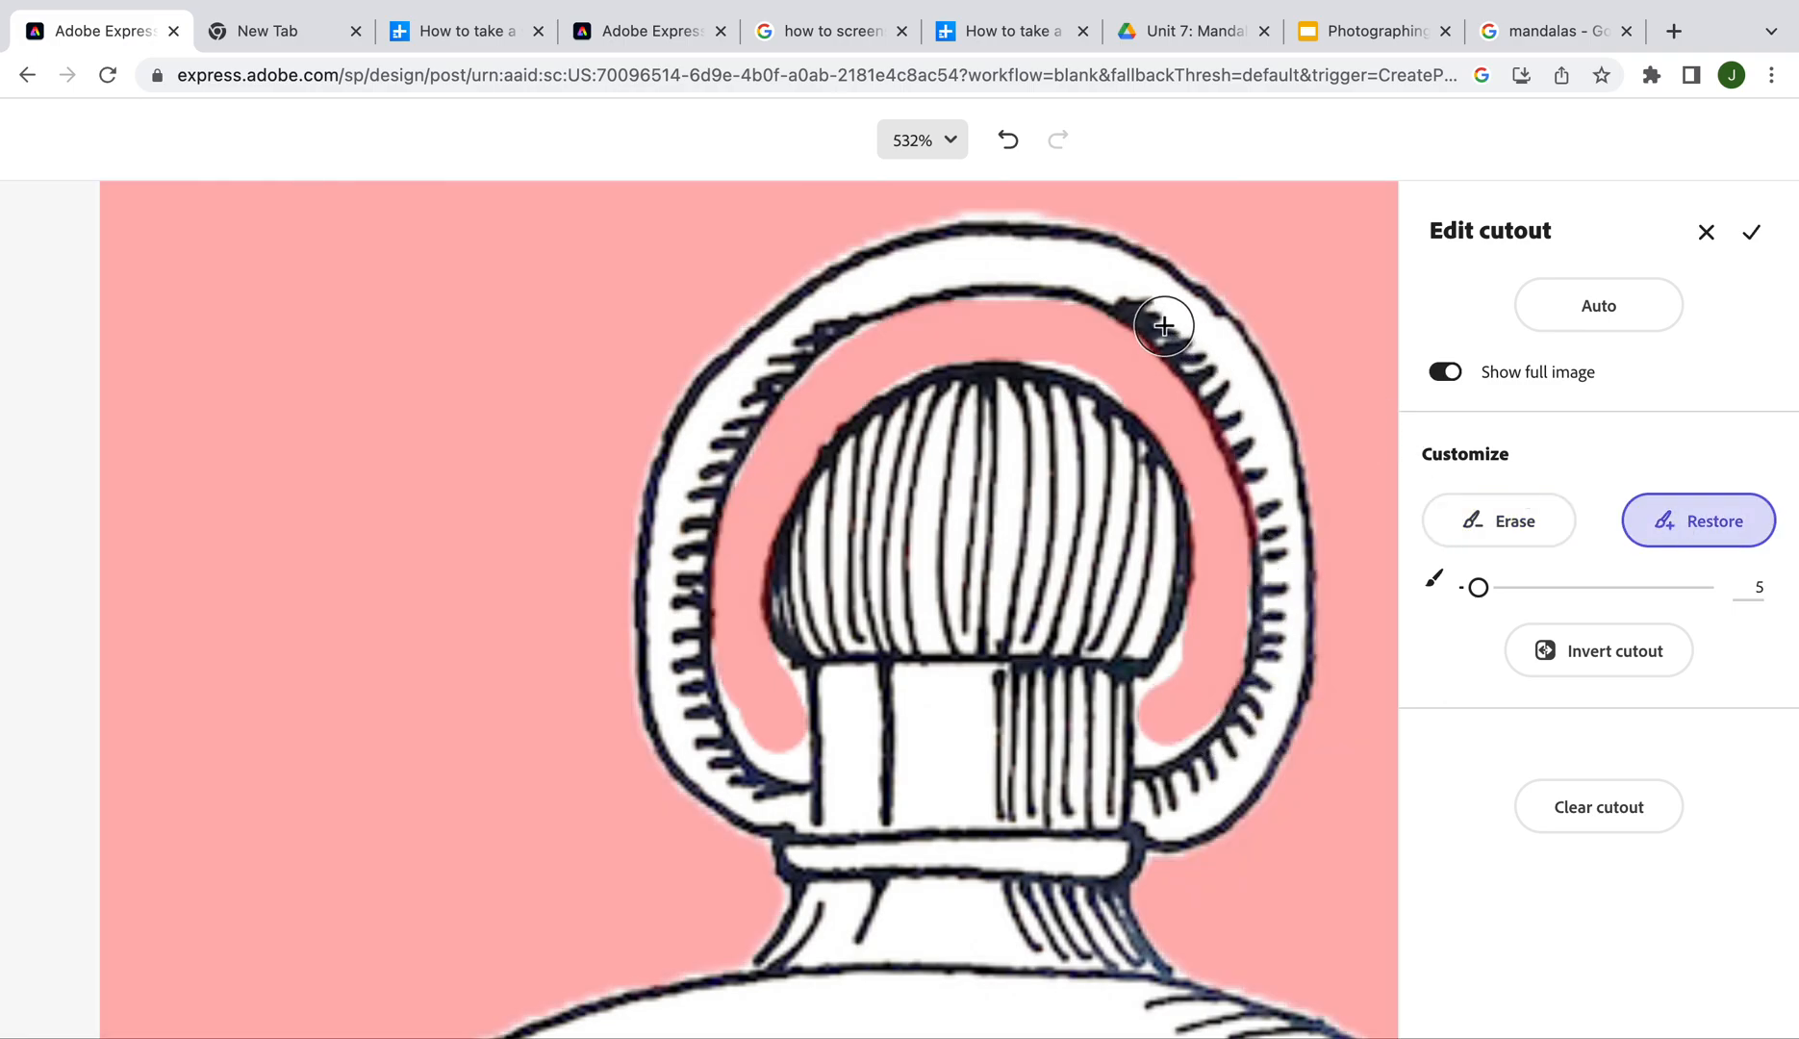
left_click_drag(1162, 312, 1270, 515)
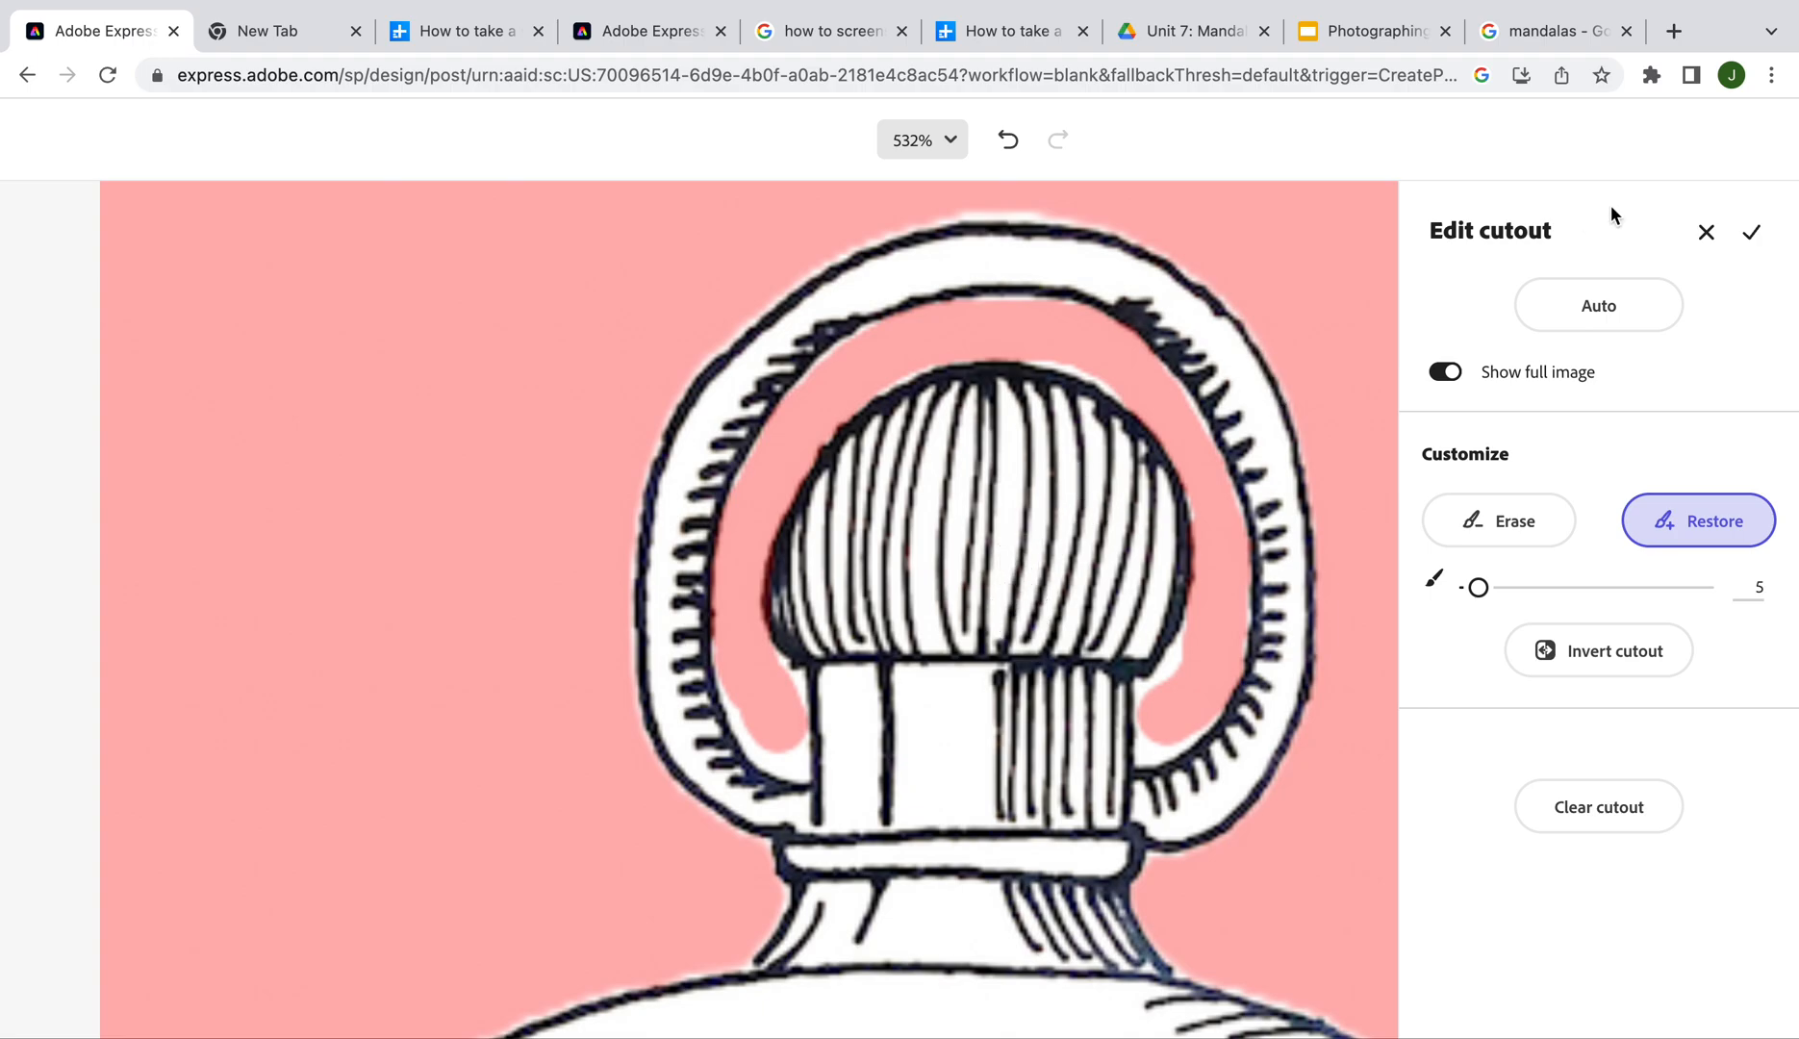
left_click(1752, 240)
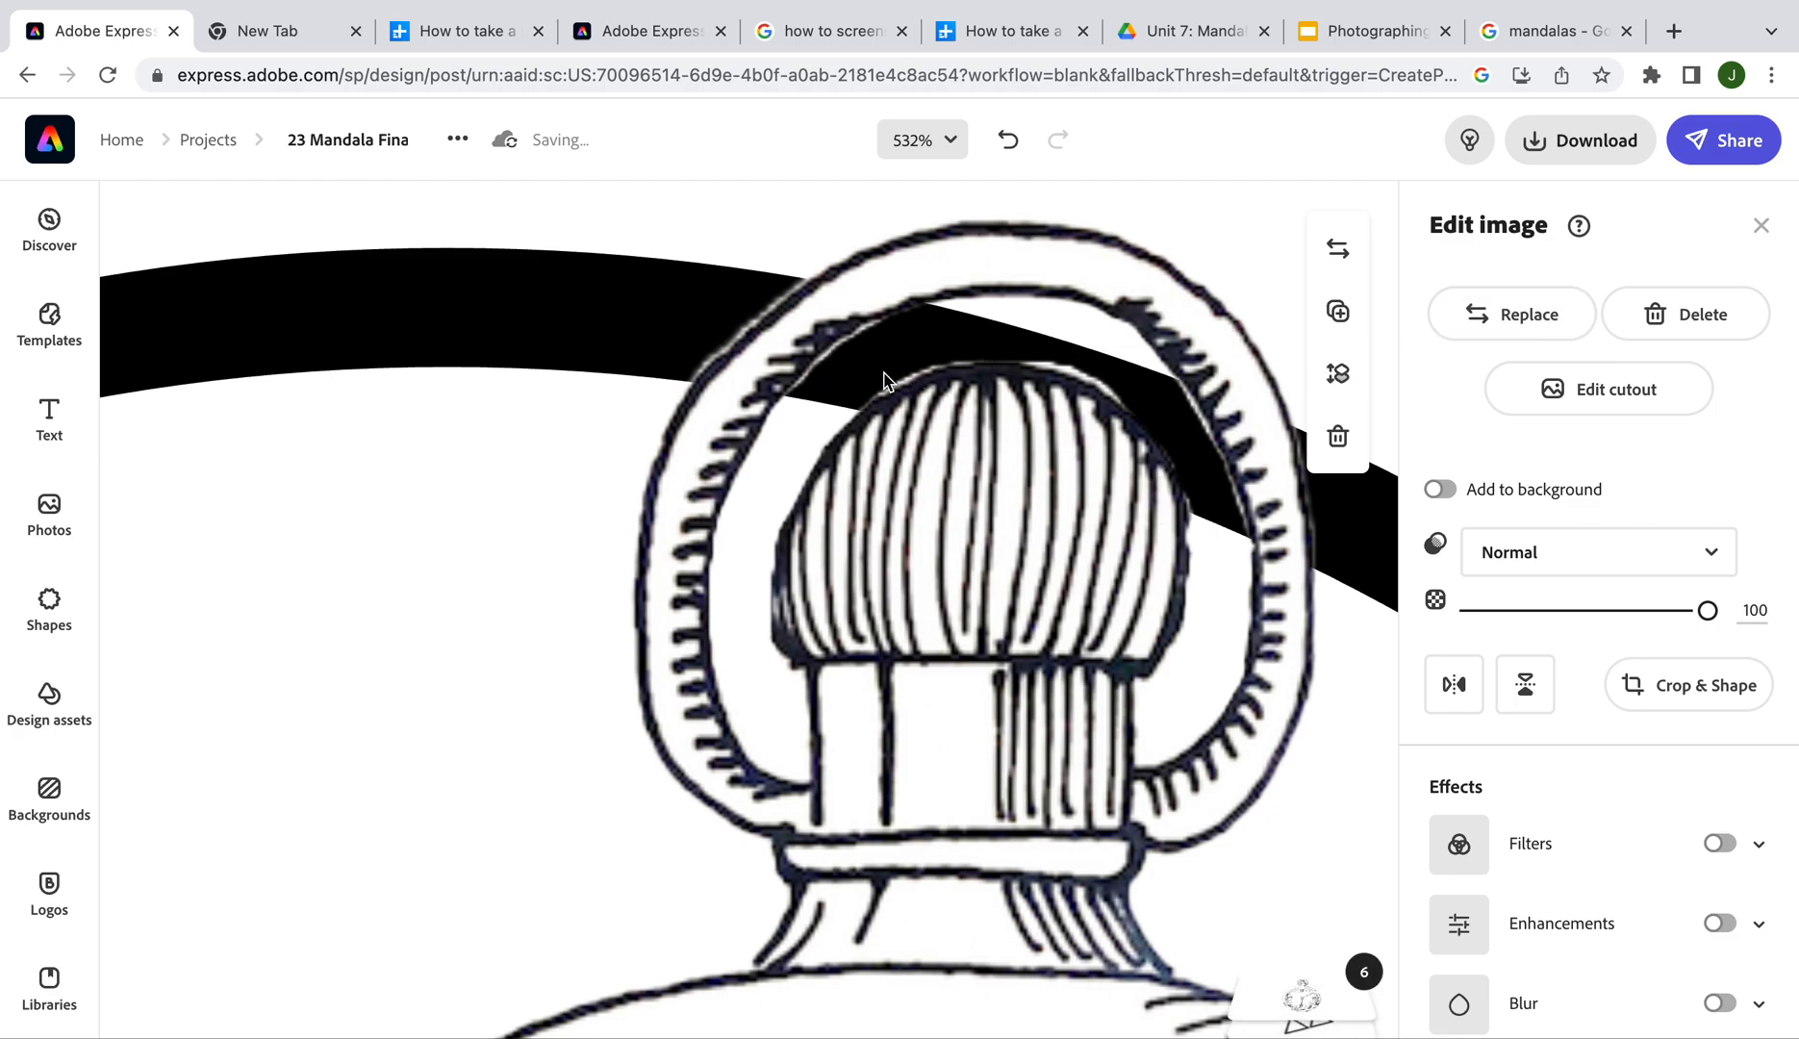
Shrink the pocket watch, tilt it about 45°, and seat it across the ring's upper left
scroll(910, 440, "down", 10)
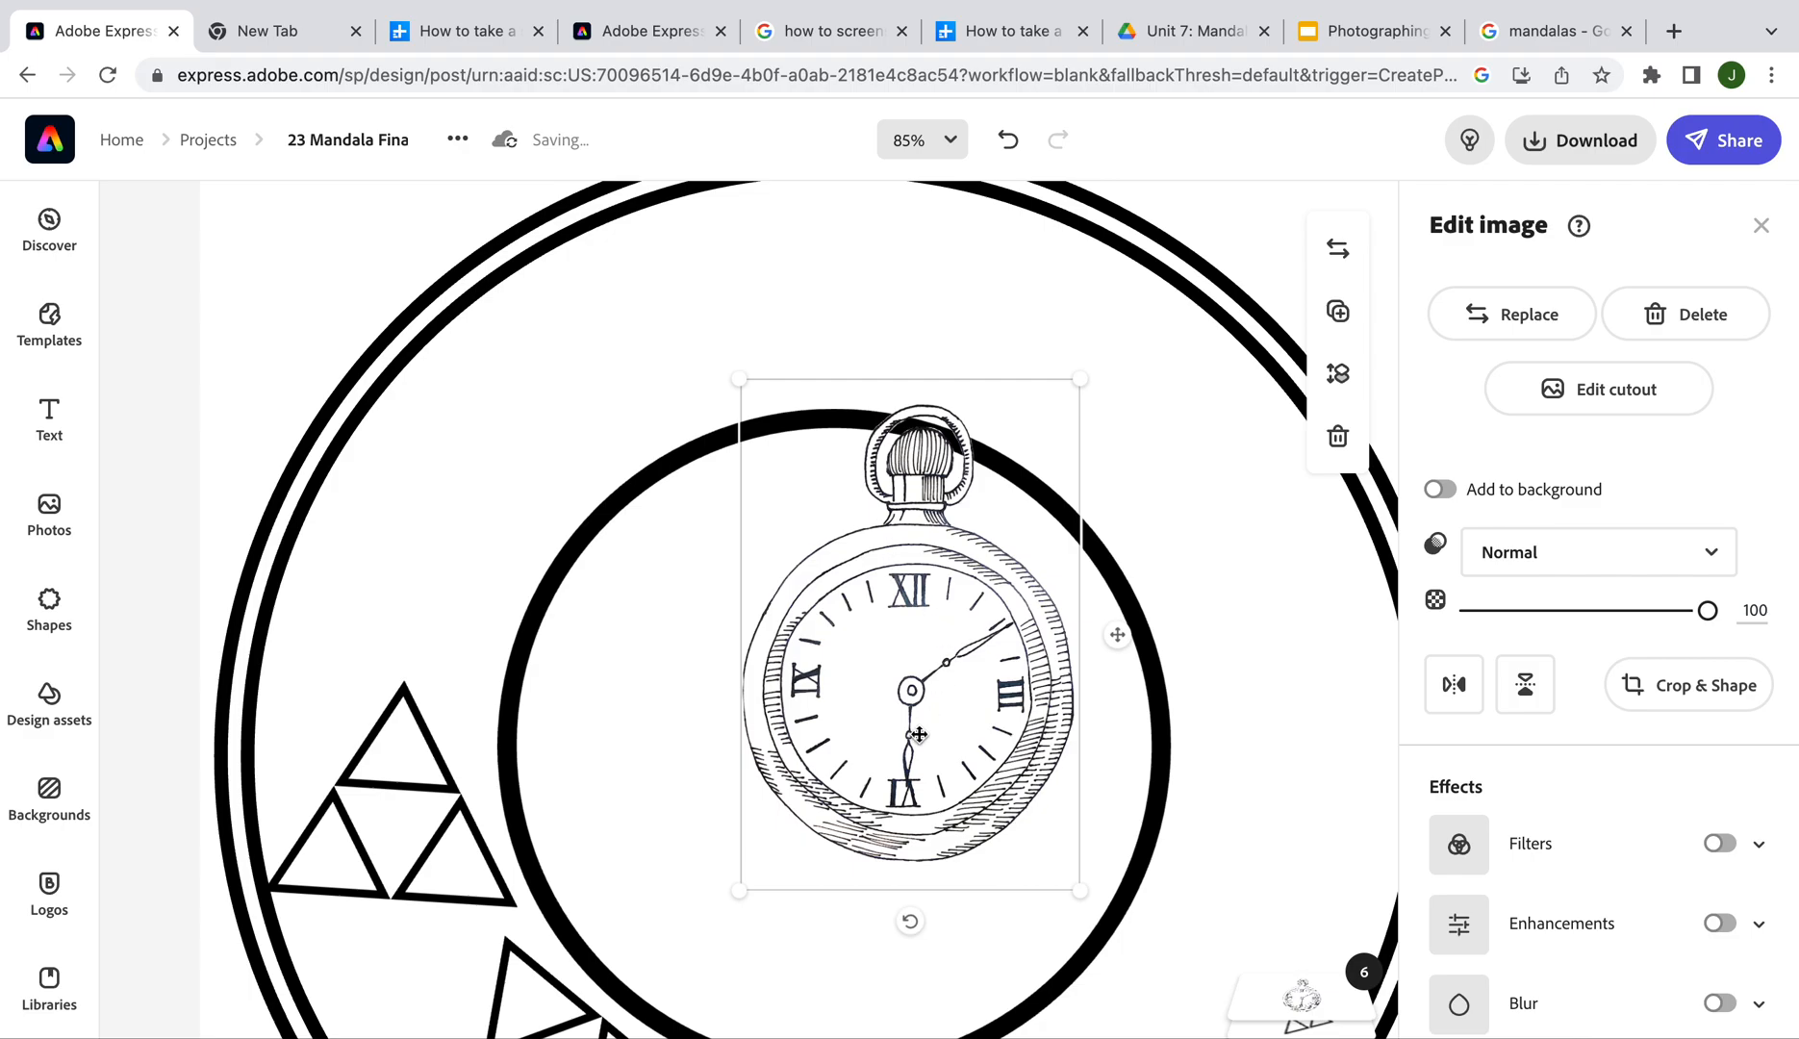
left_click_drag(918, 734, 728, 597)
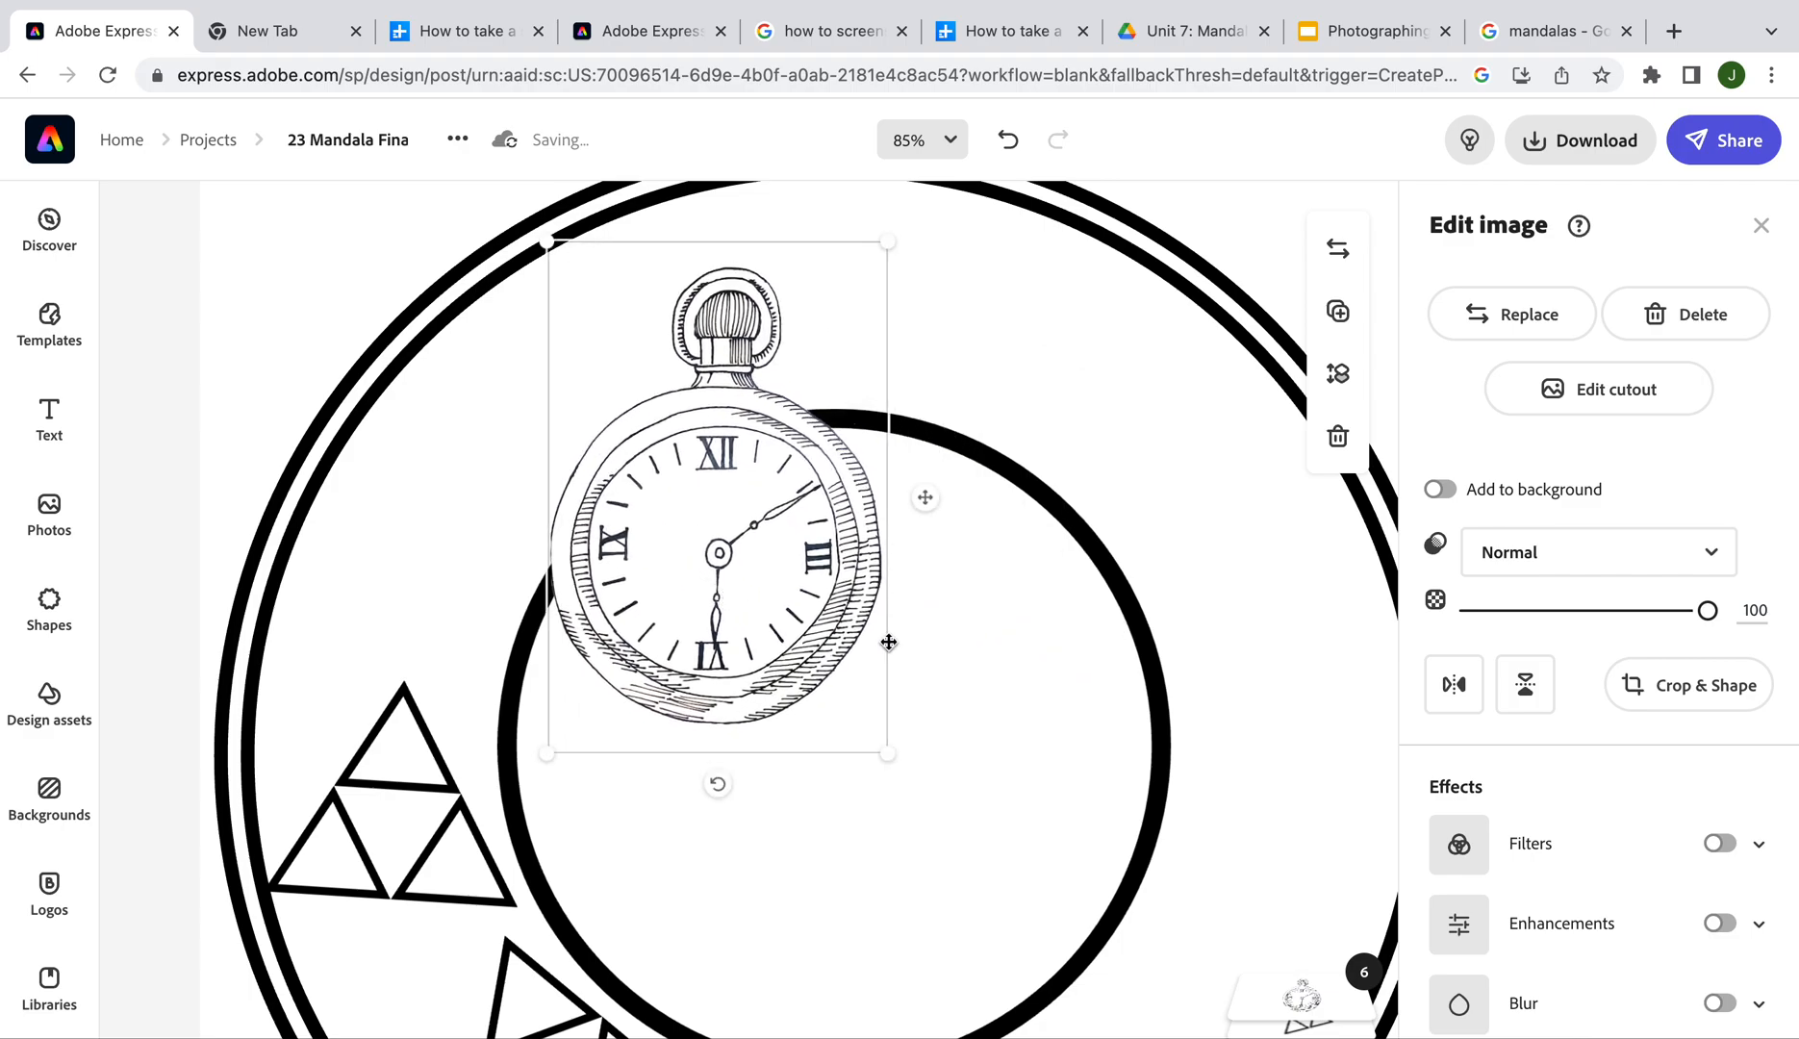
left_click_drag(893, 760, 775, 502)
left_click_drag(643, 400, 488, 468)
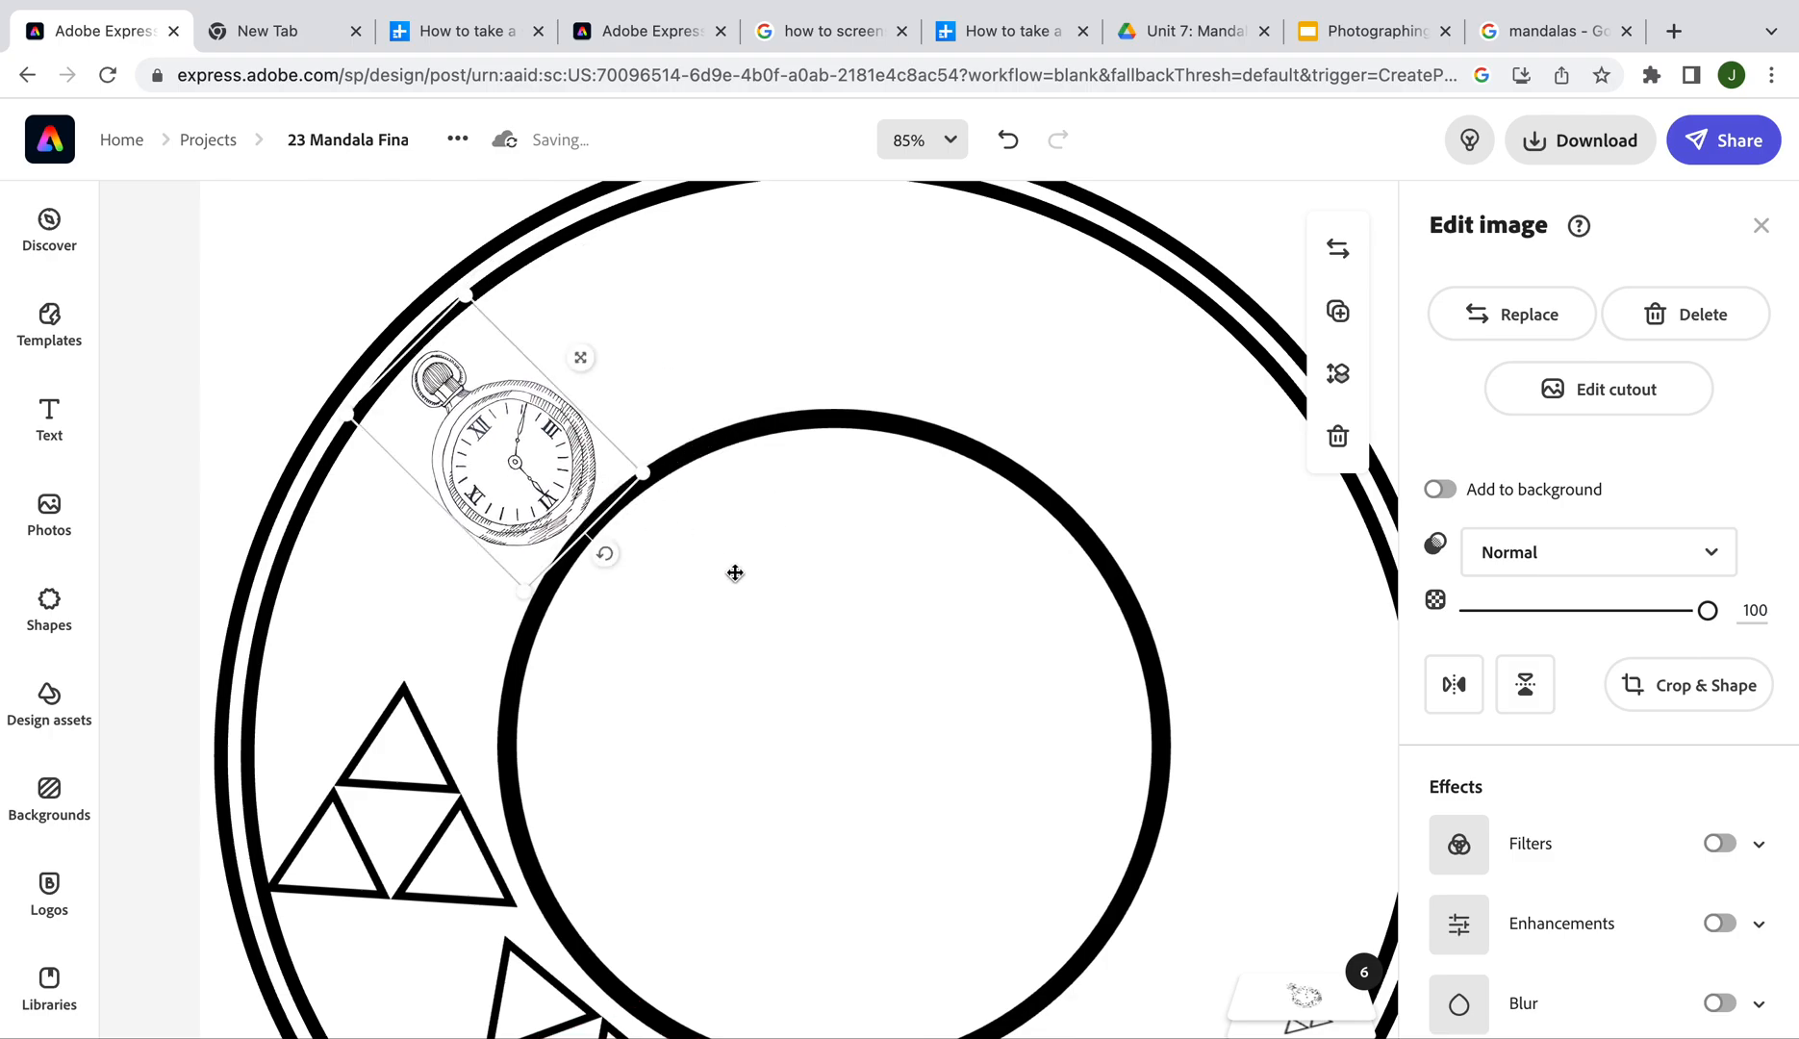
scroll(735, 573, "down", 3)
scroll(735, 572, "down", 4)
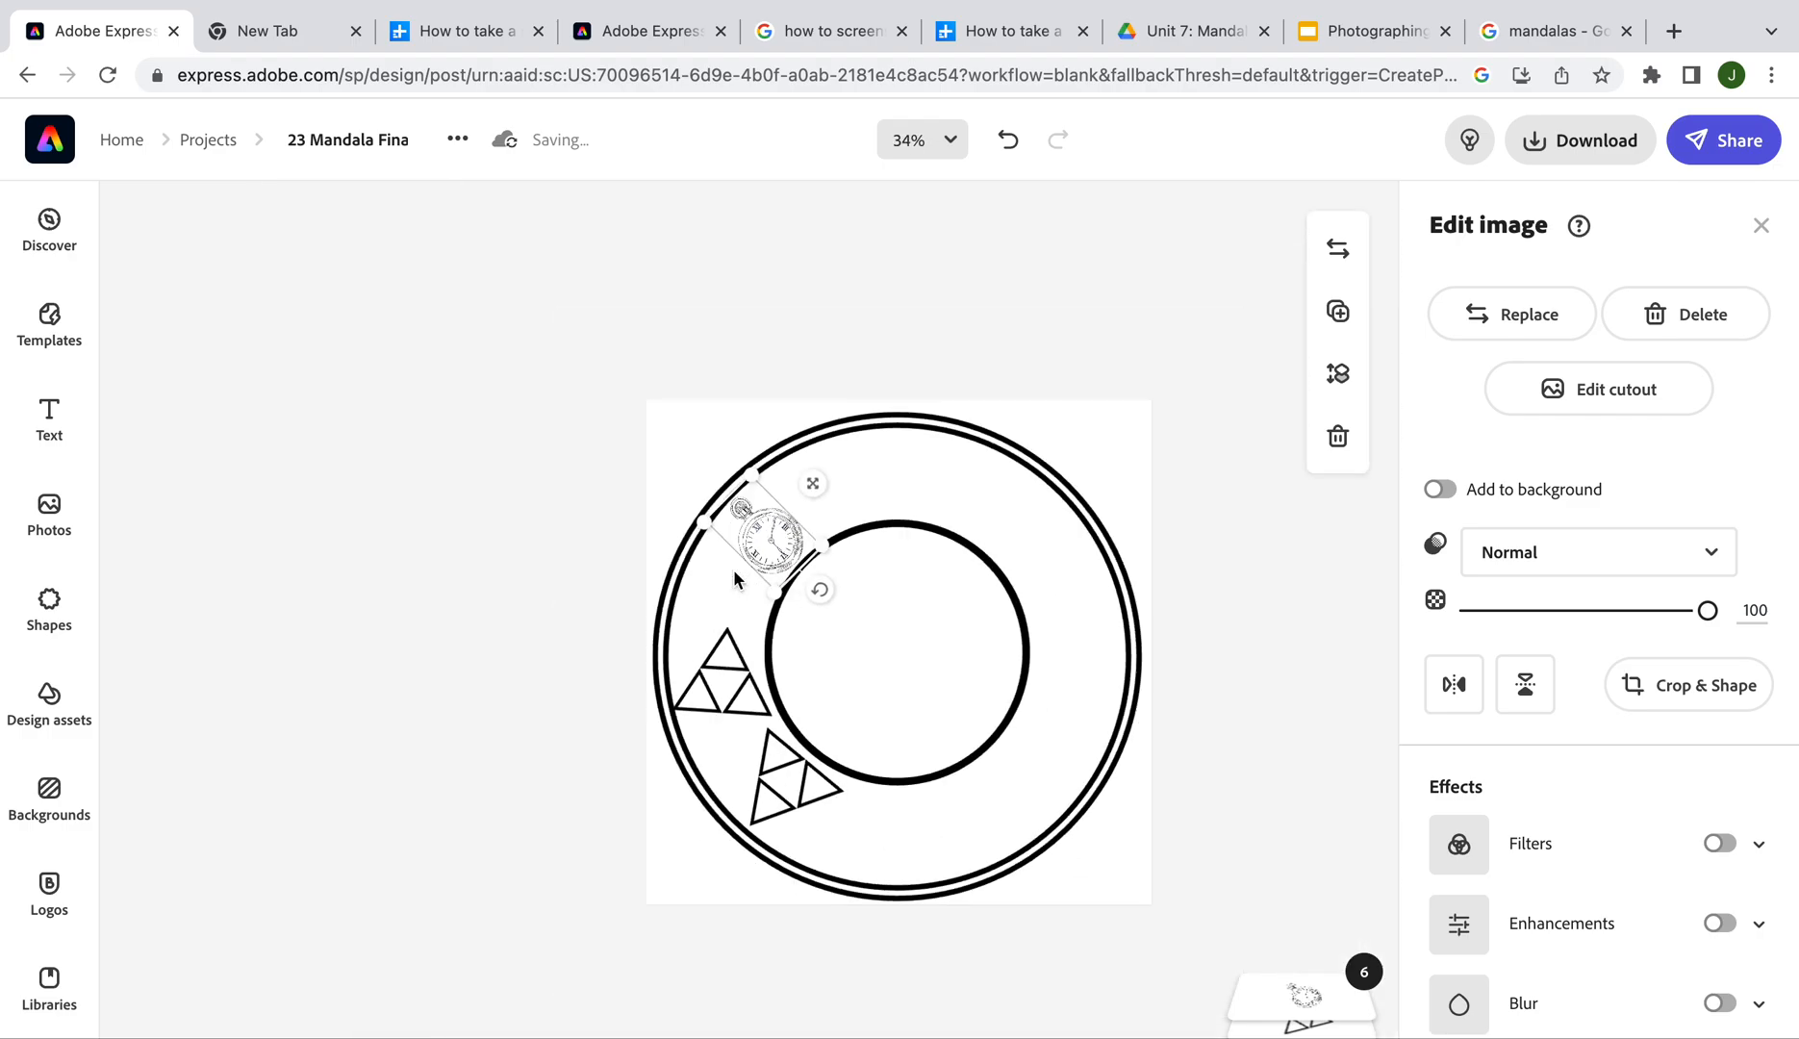
scroll(887, 609, "up", 5)
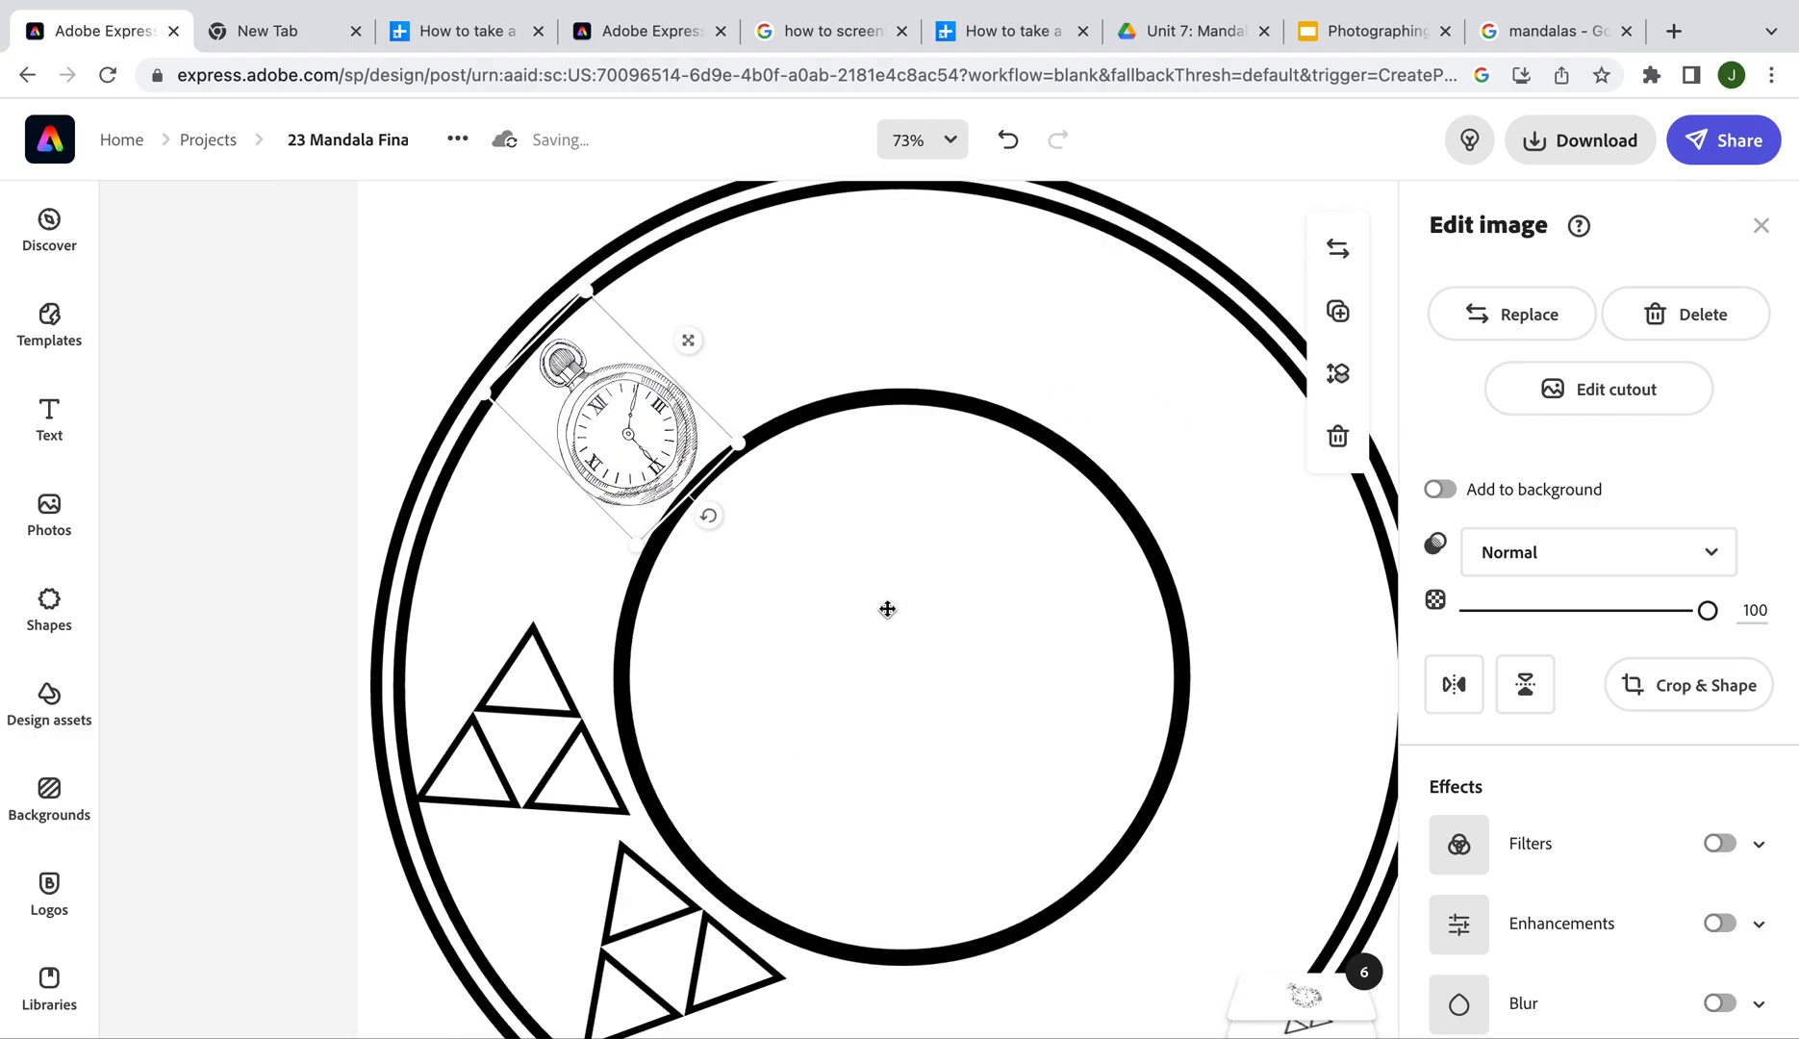
scroll(887, 609, "down", 5)
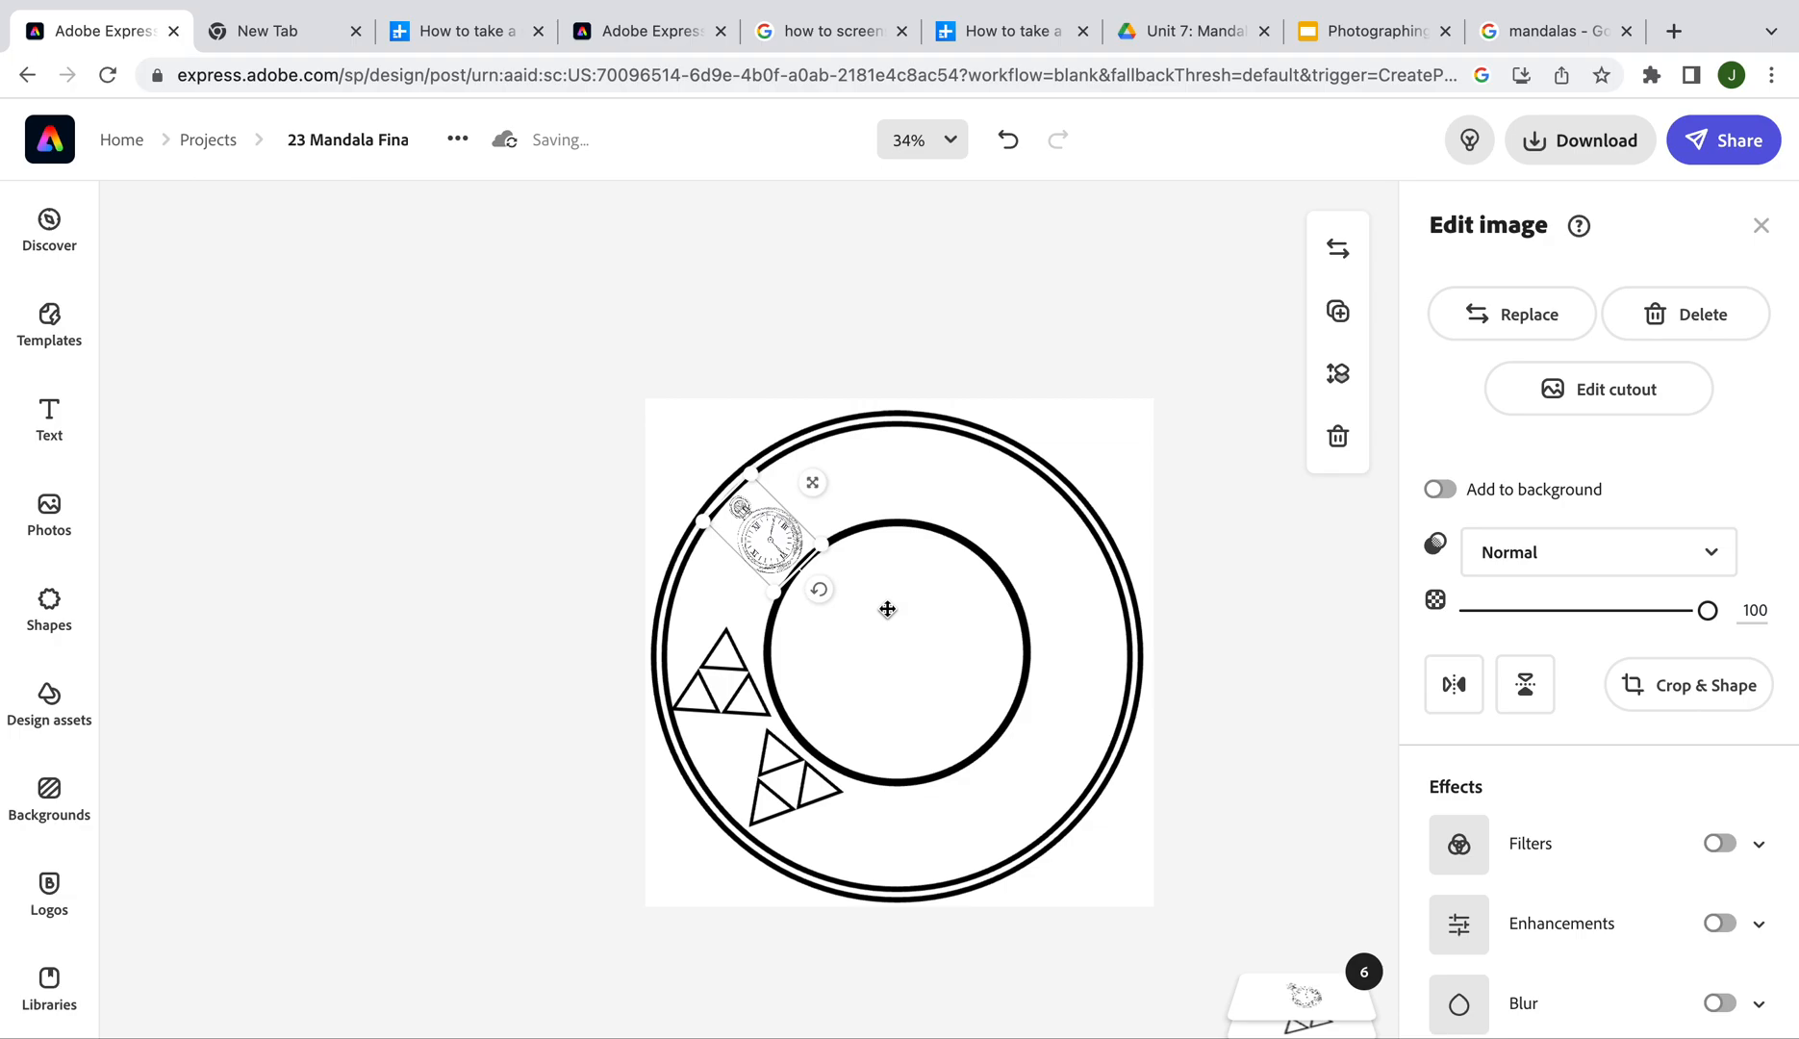
scroll(887, 609, "up", 4)
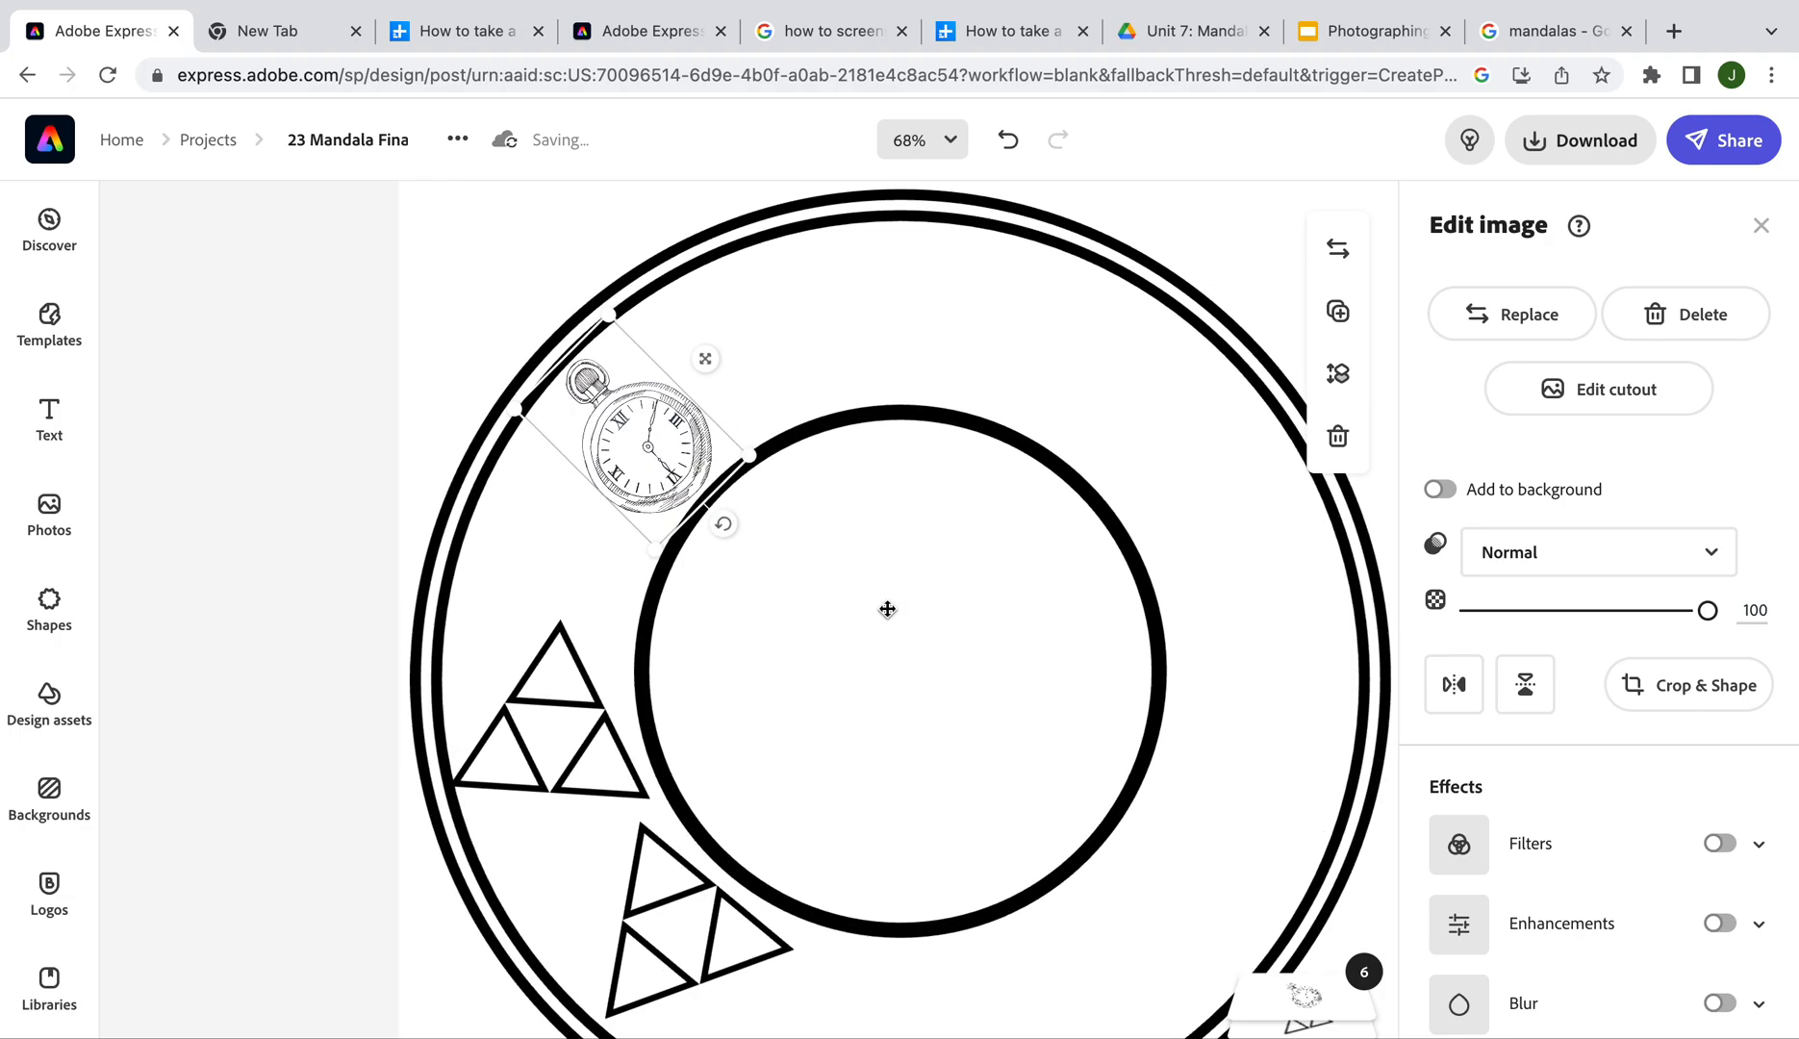
scroll(887, 608, "down", 2)
scroll(887, 609, "down", 2)
scroll(887, 609, "right", 2)
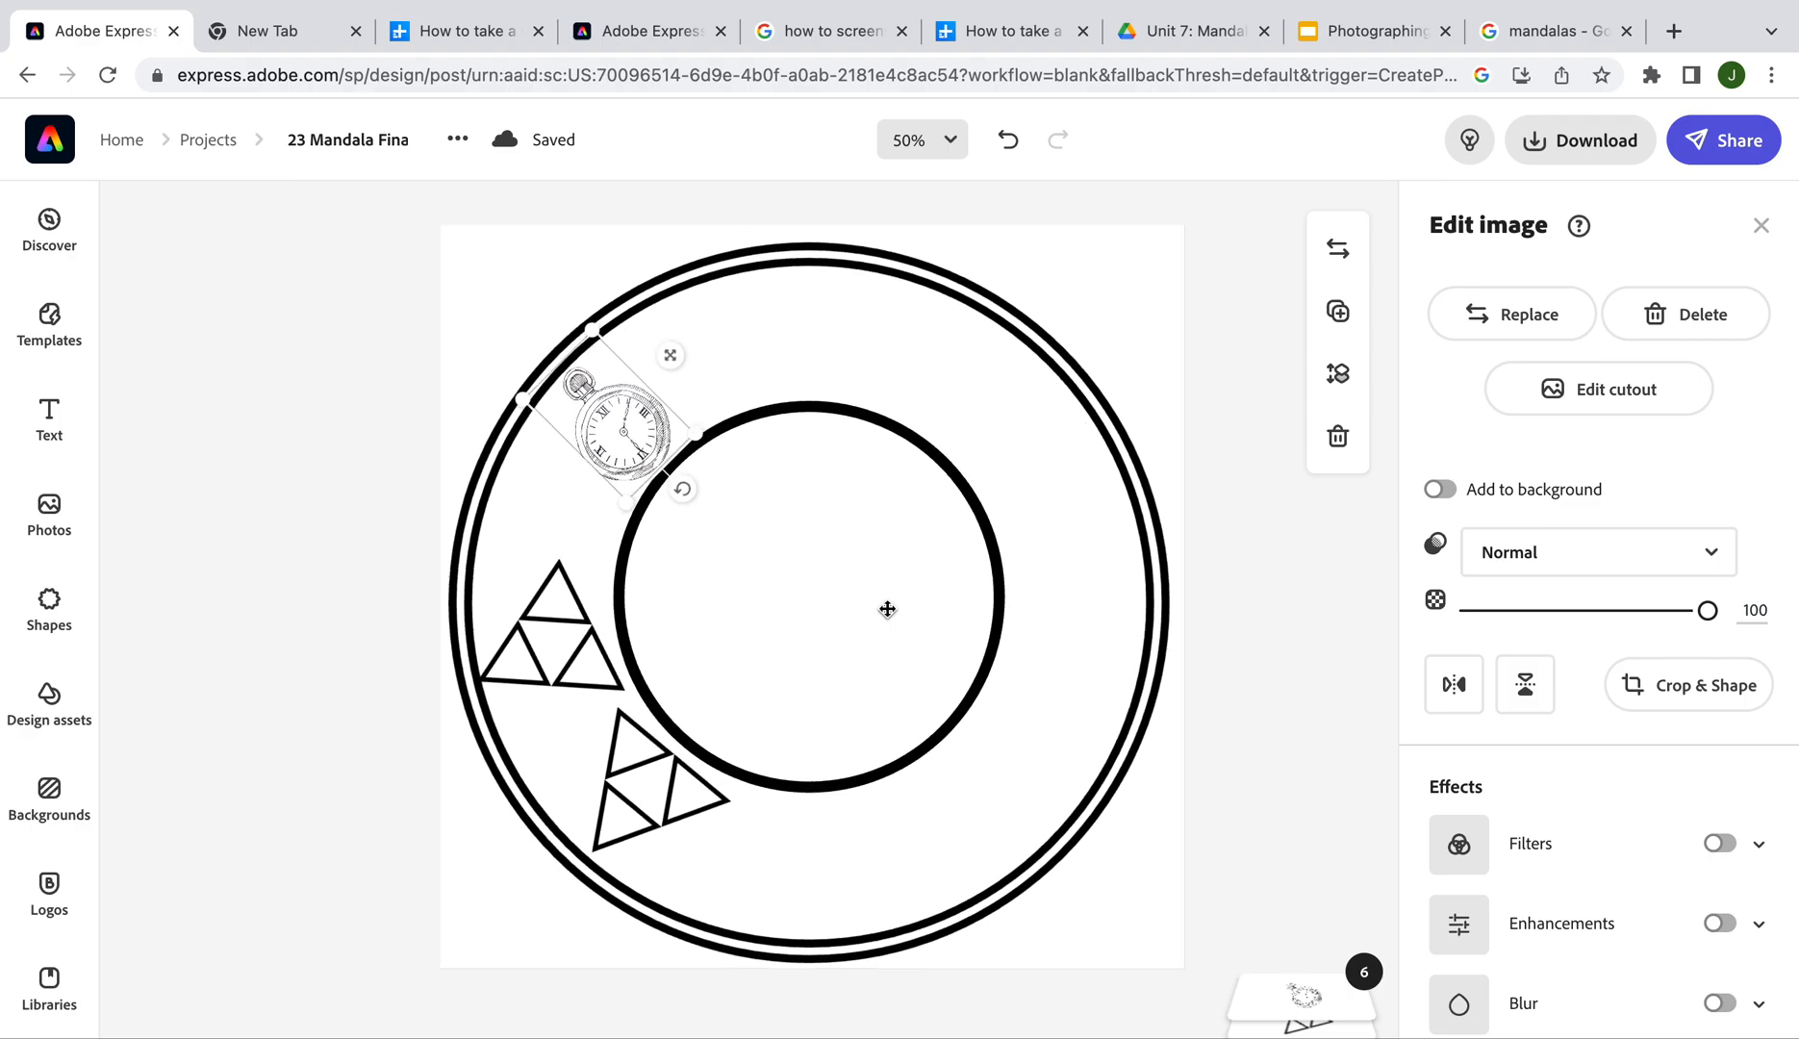
left_click(50, 519)
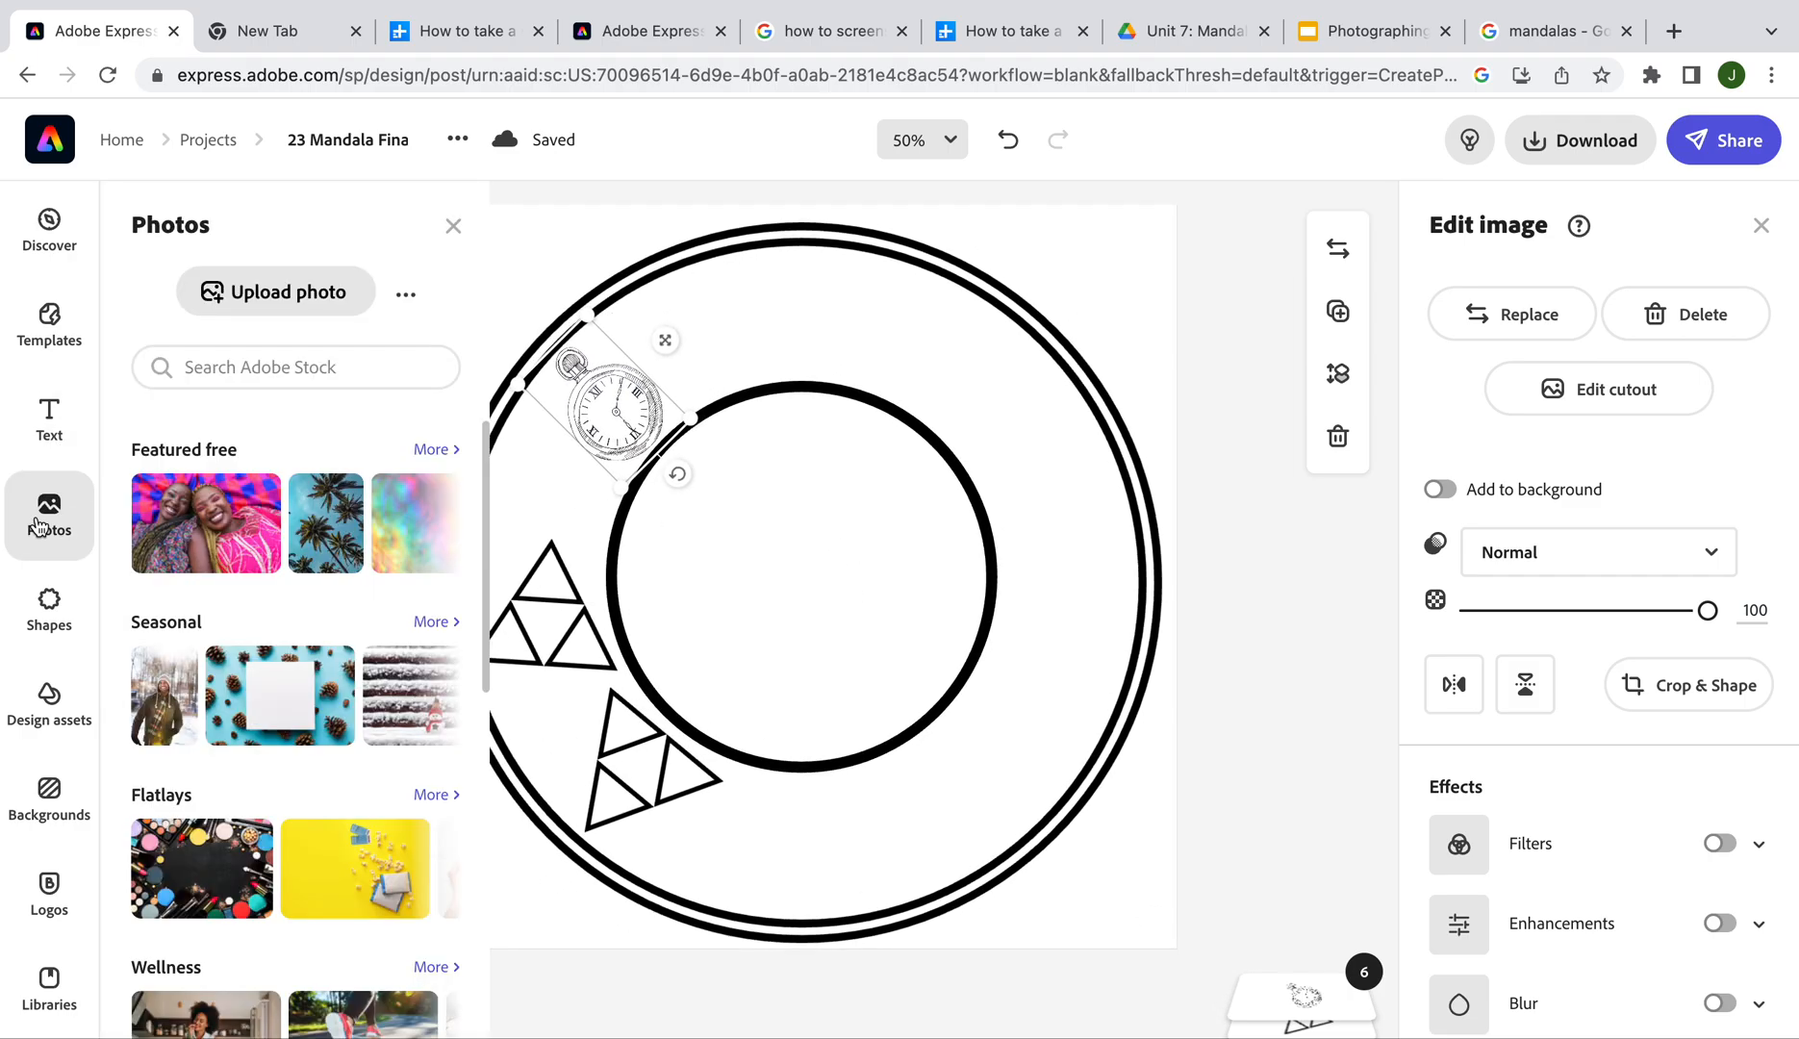
left_click(282, 294)
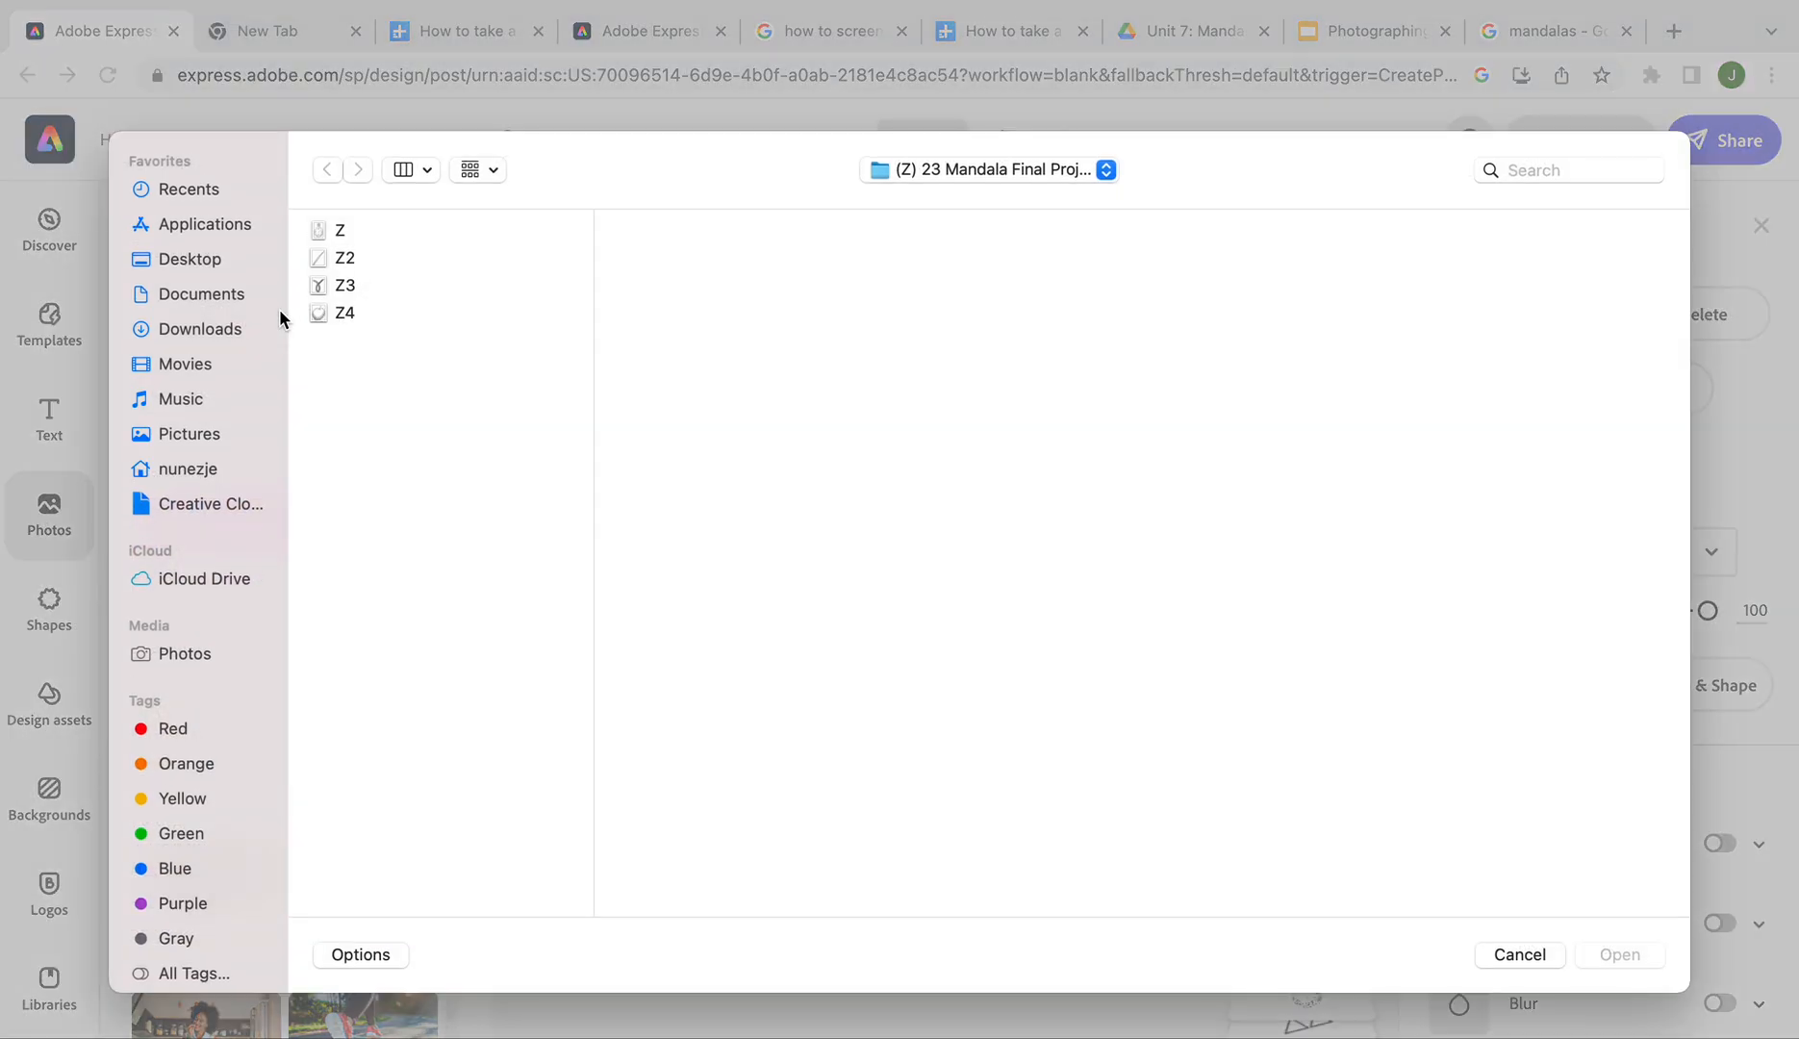
left_click(197, 261)
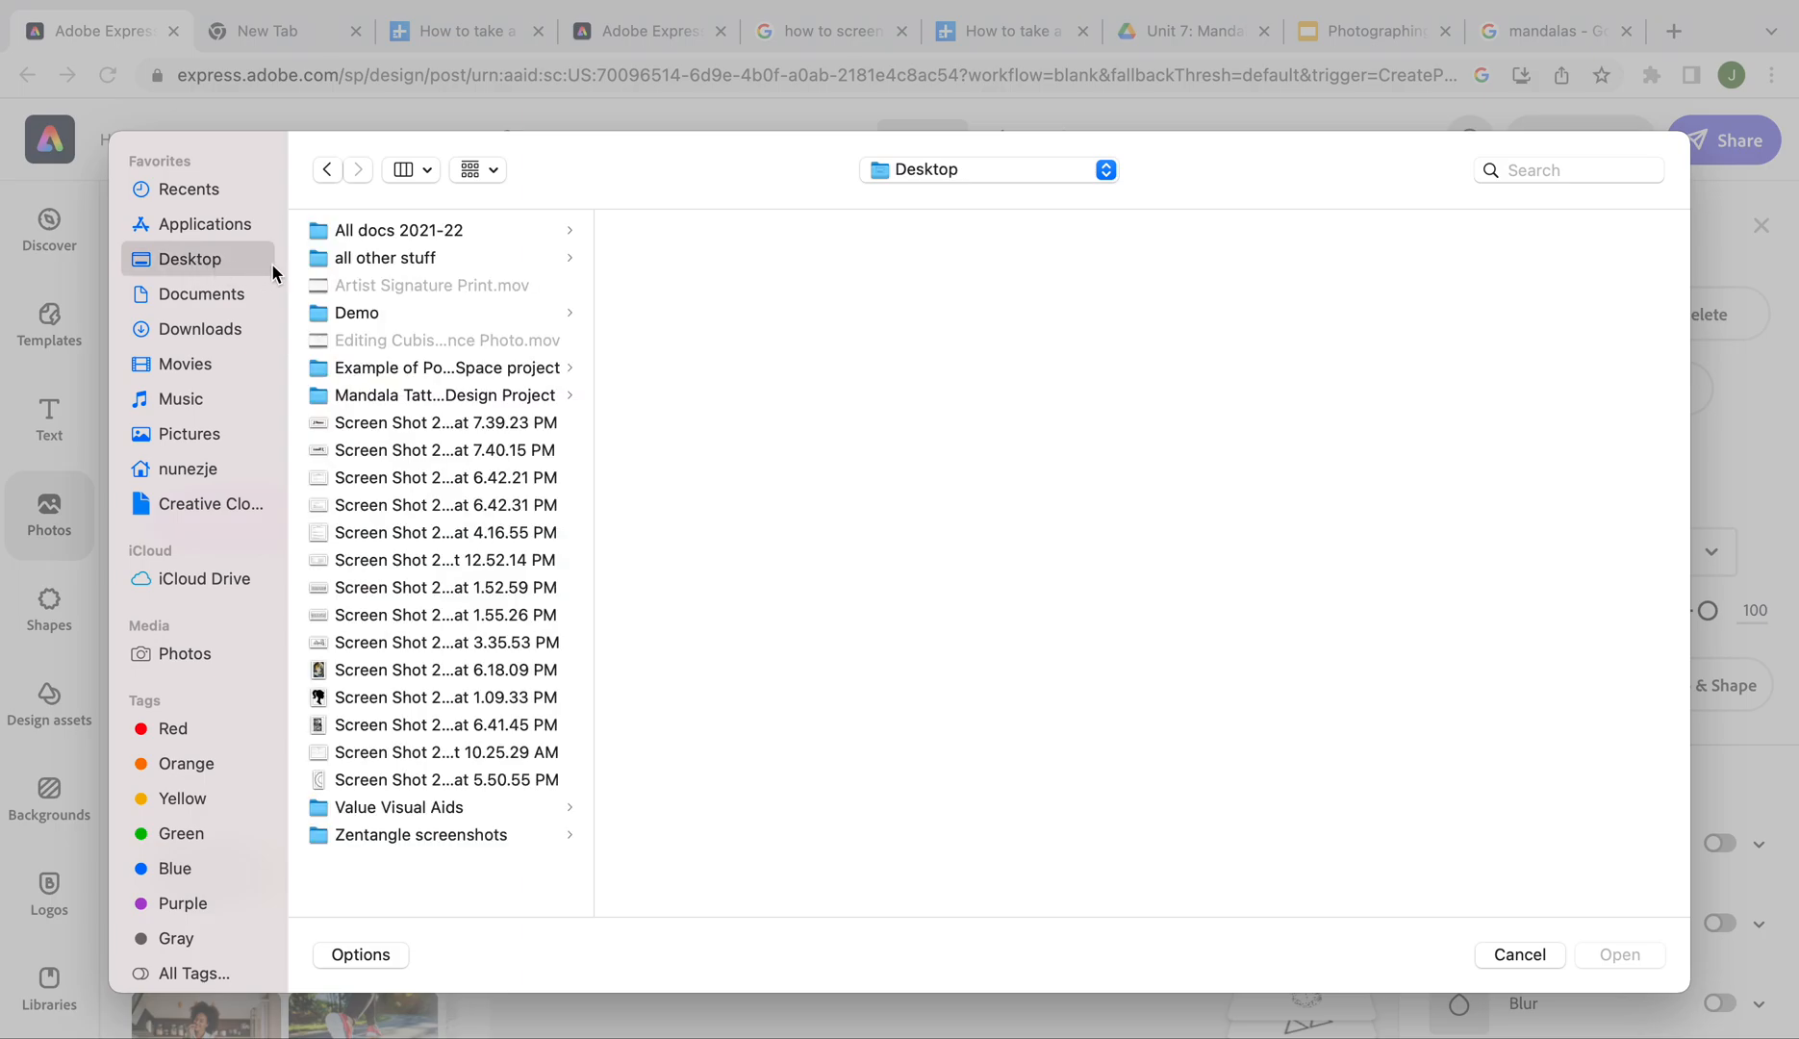
left_click(383, 781)
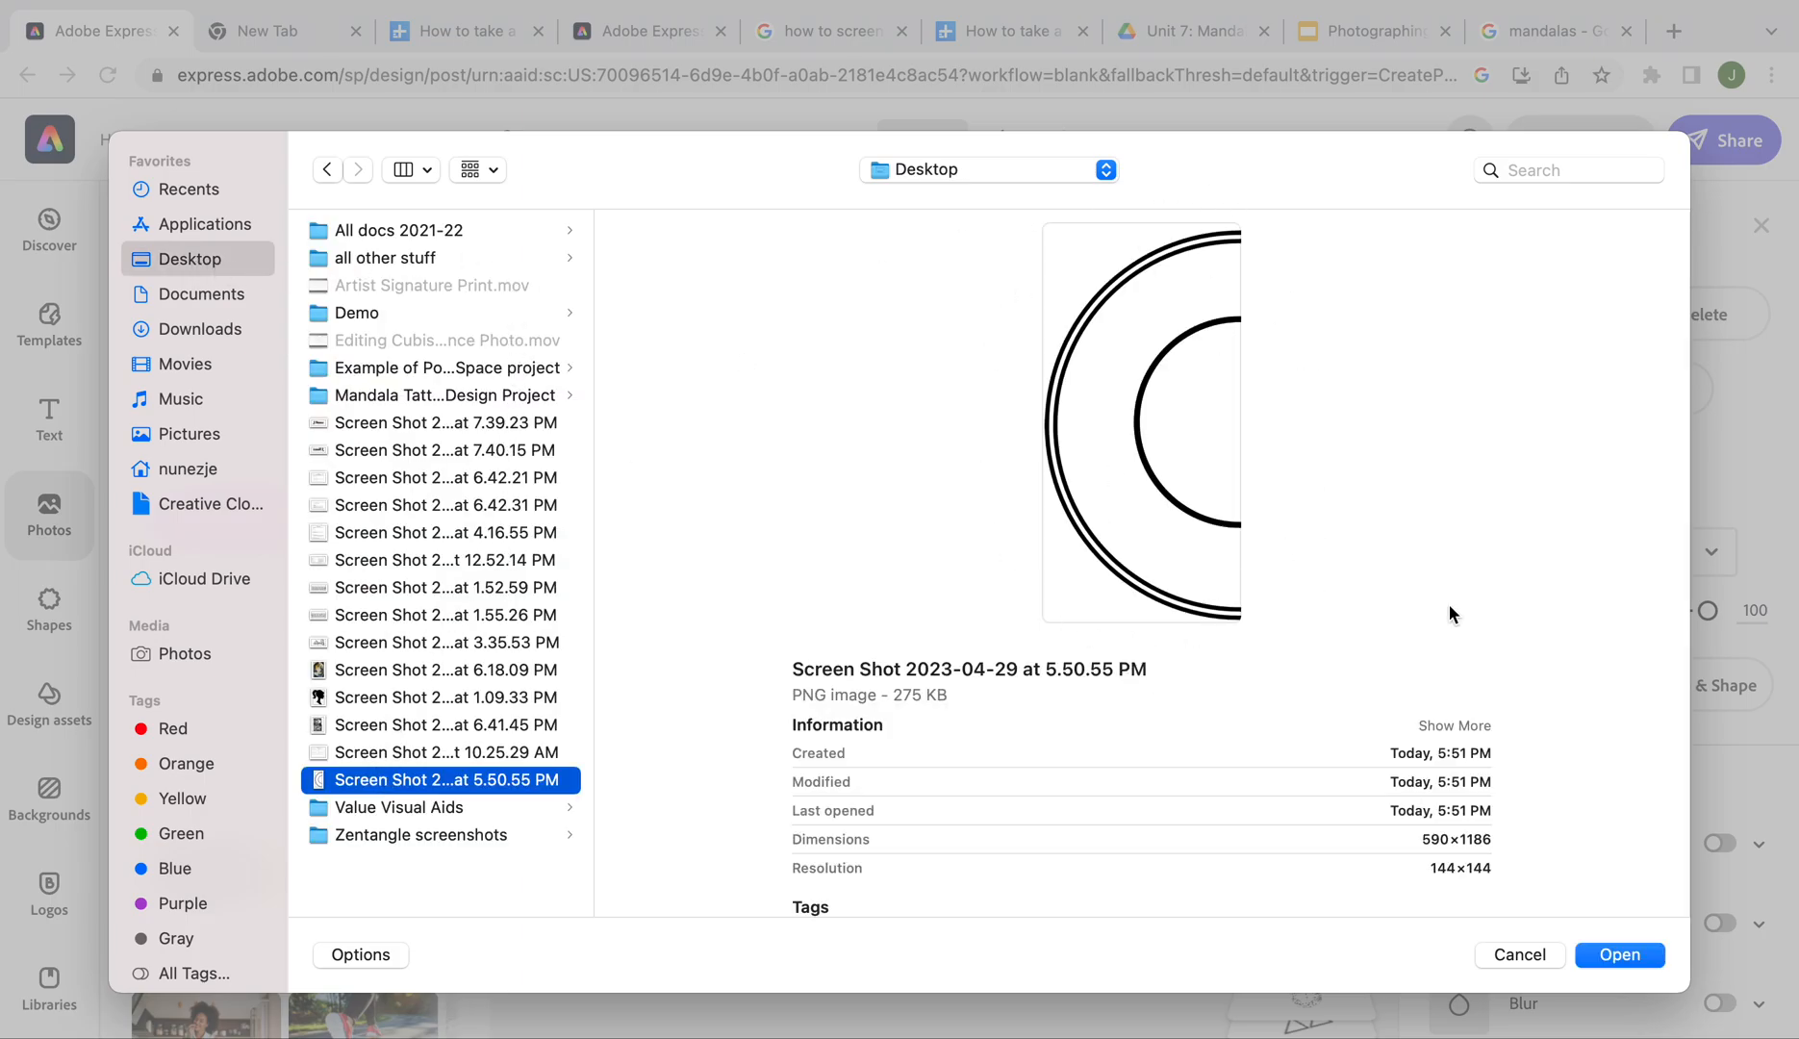
left_click(1604, 959)
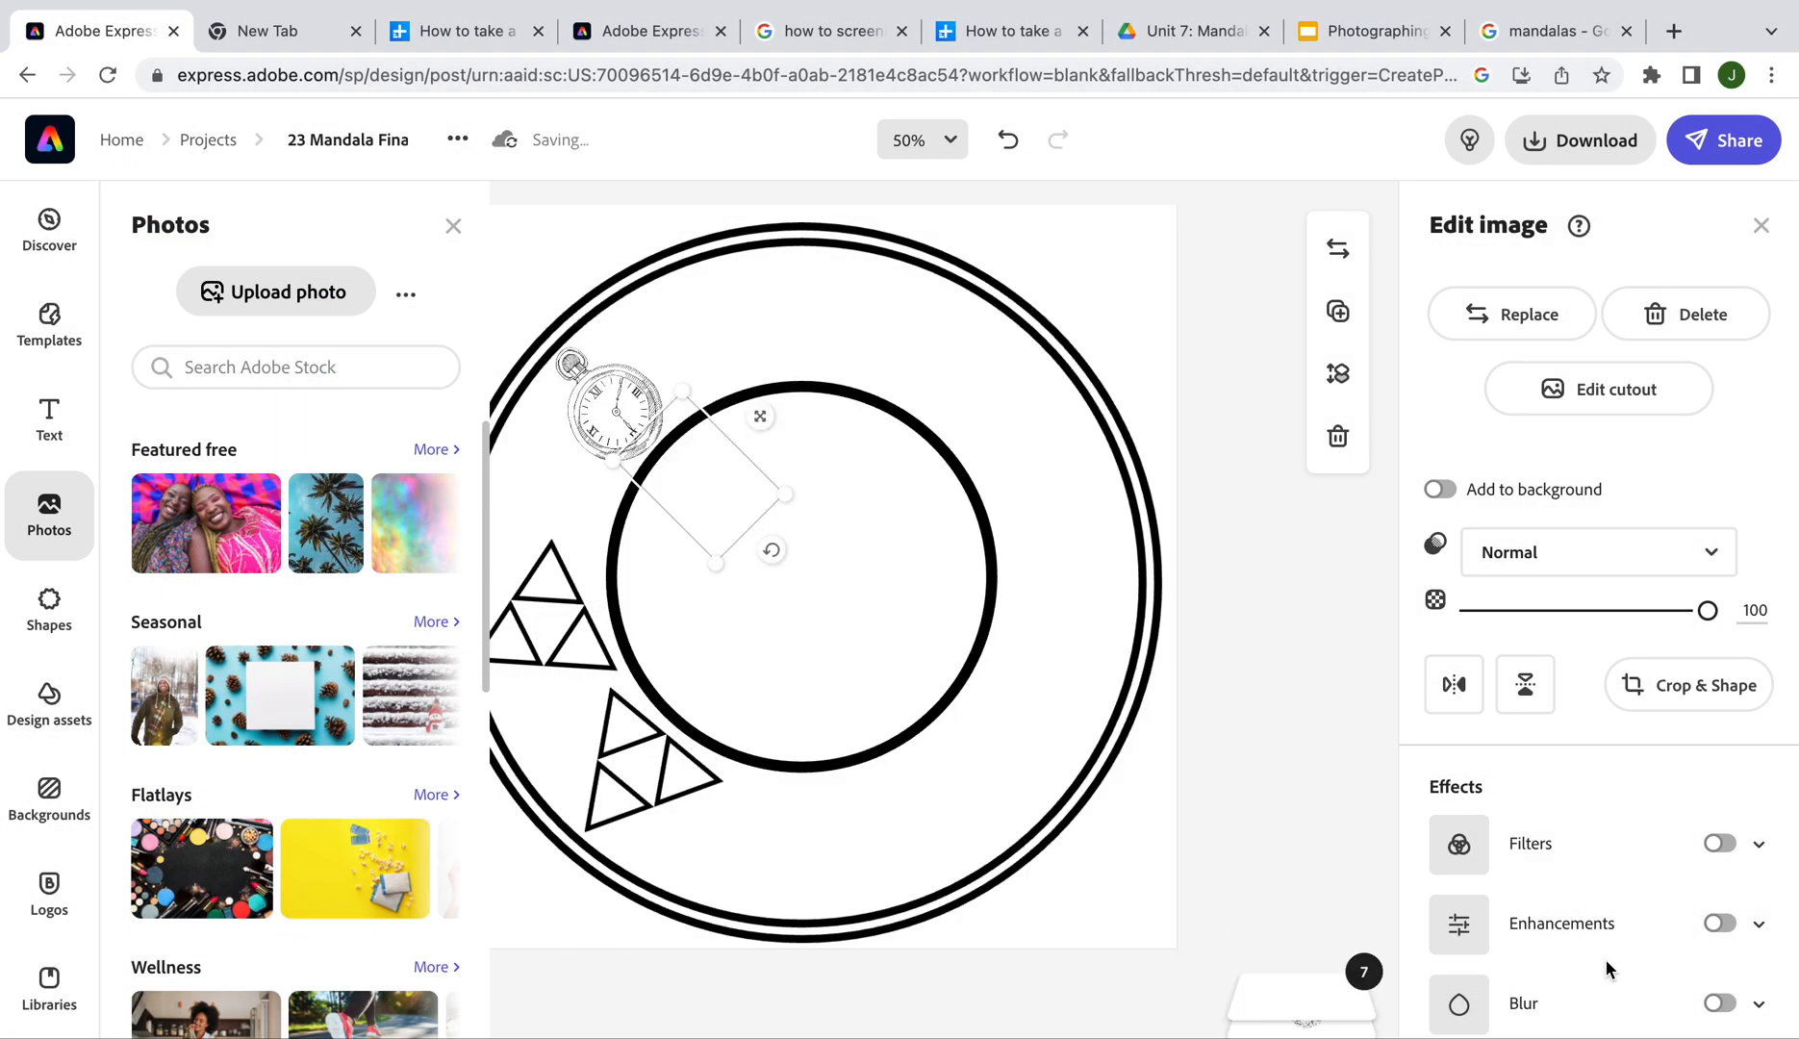
left_click_drag(781, 673, 946, 595)
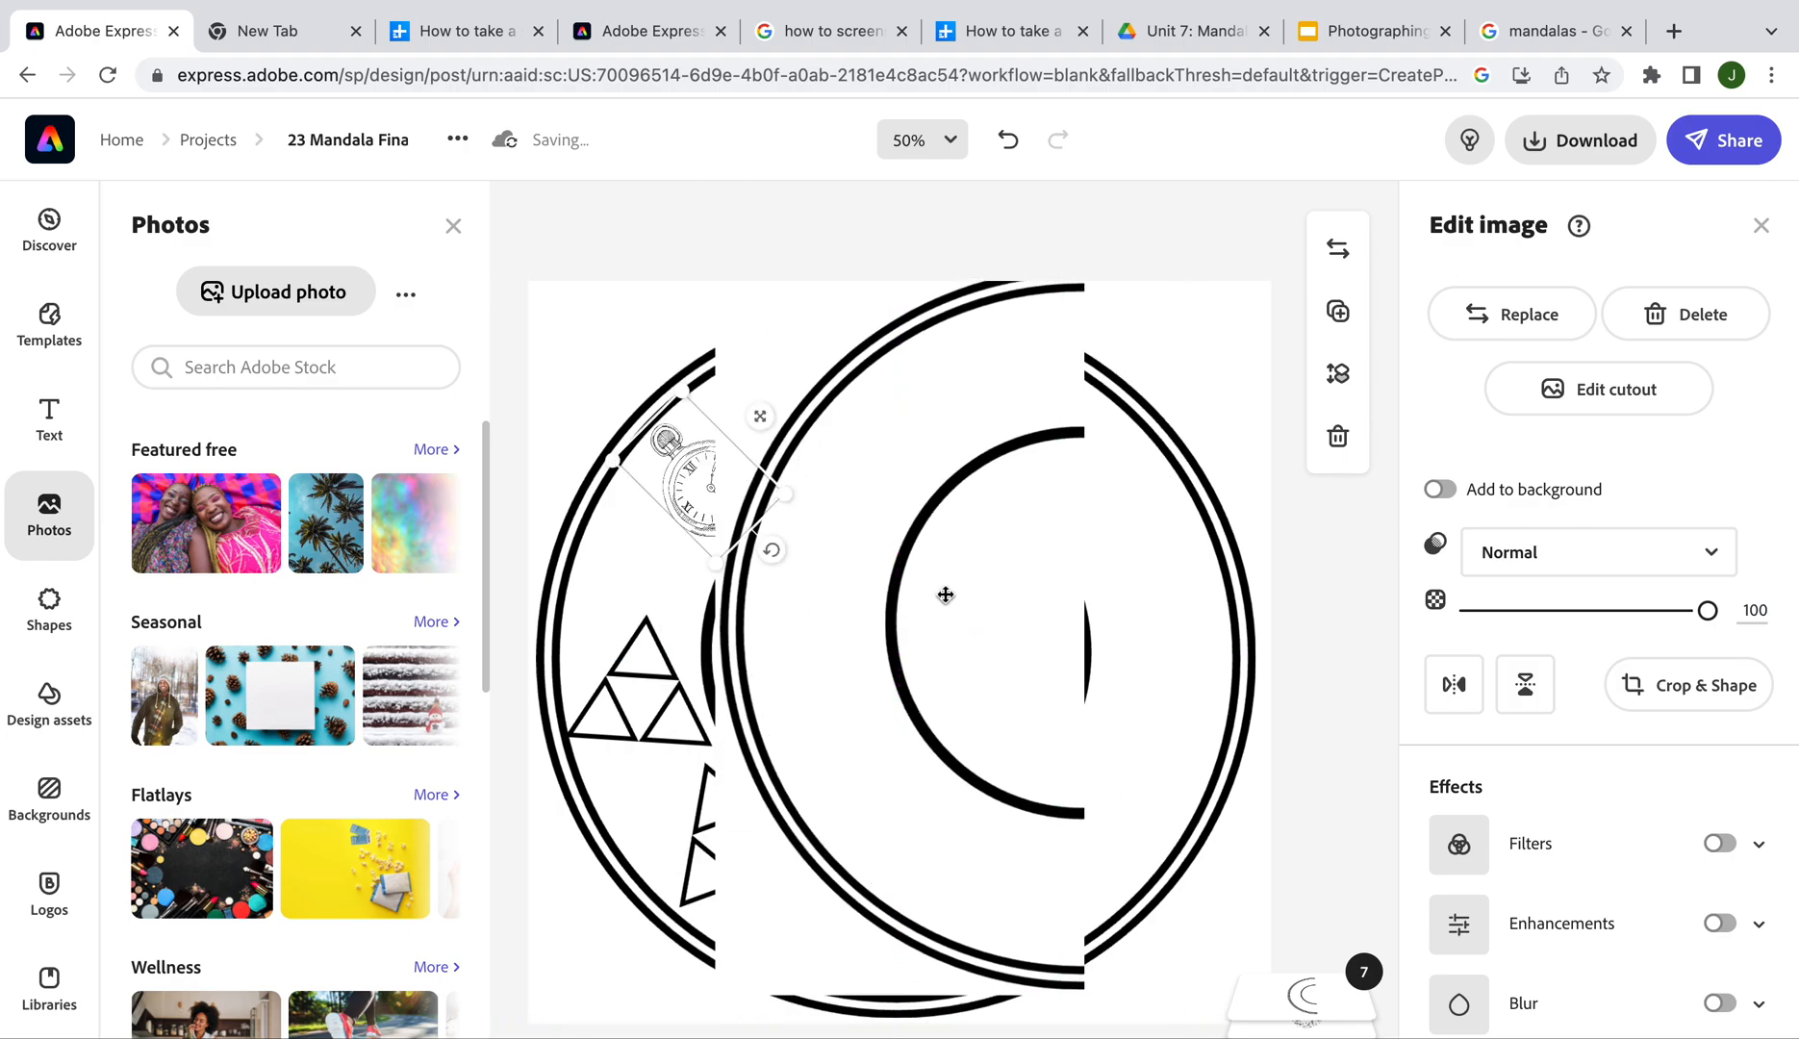
left_click(946, 594)
left_click(447, 227)
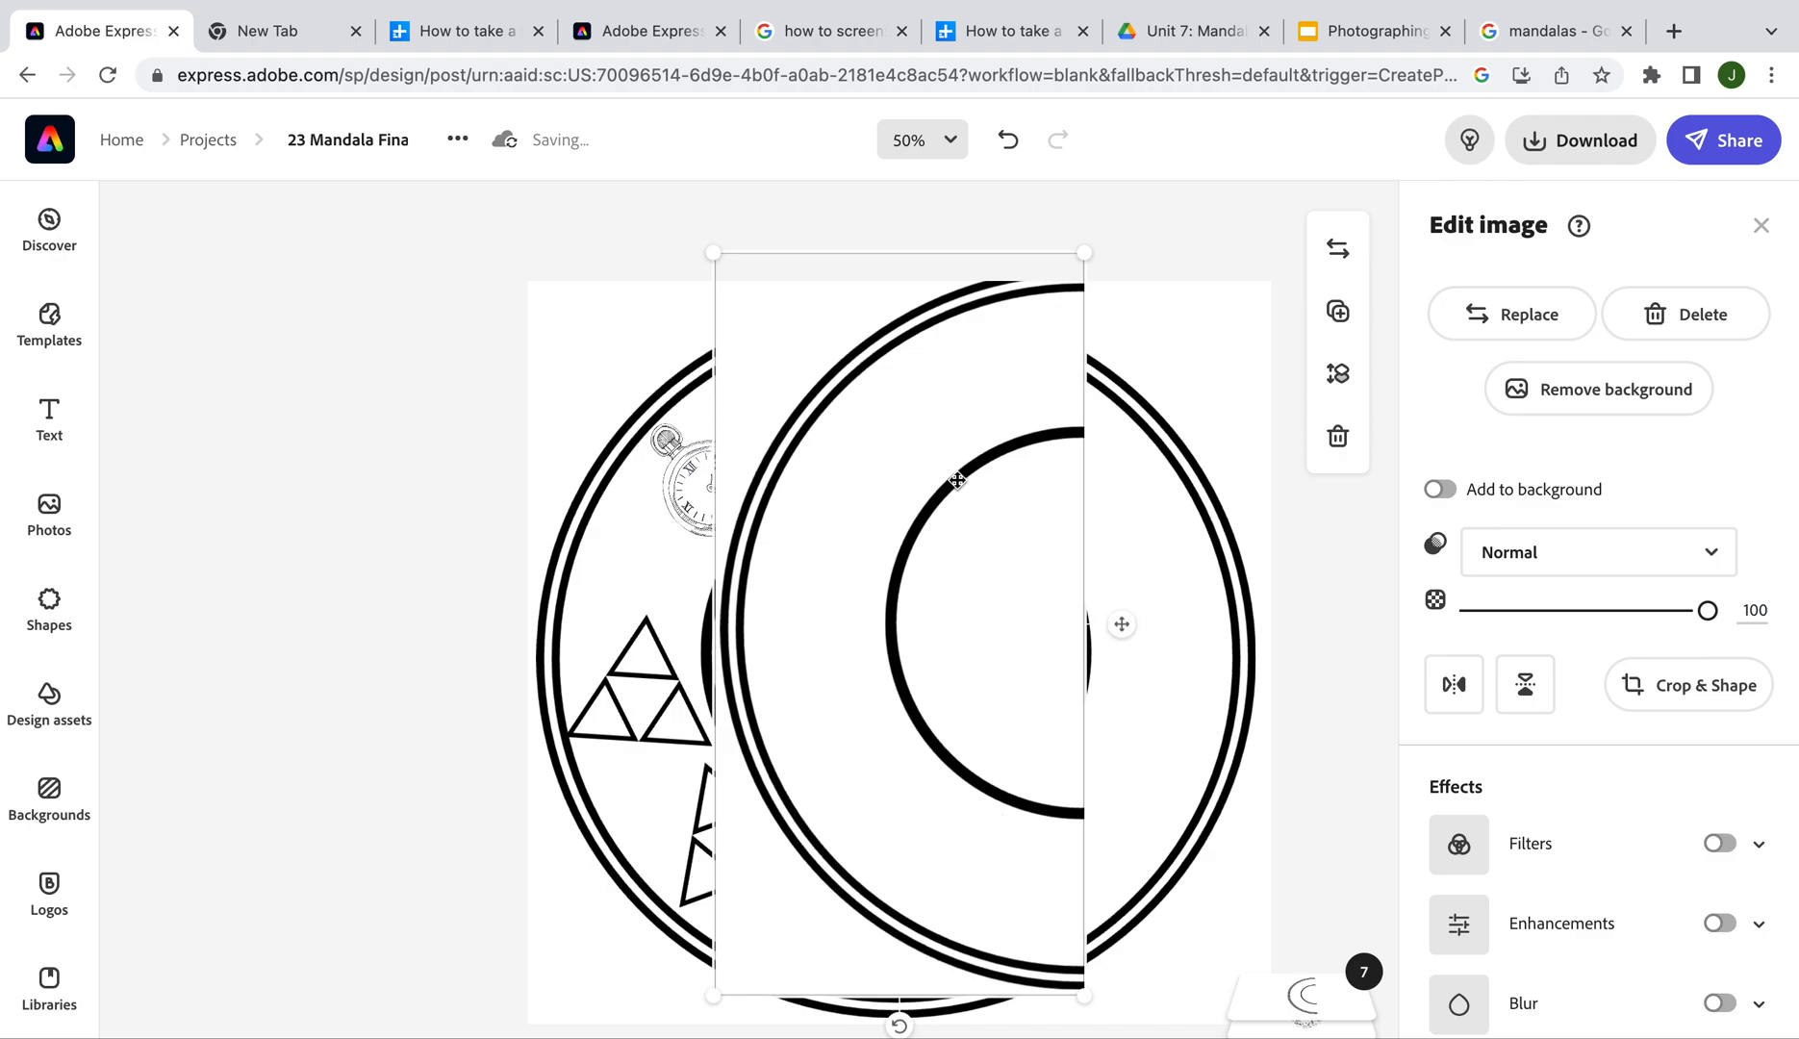
key("Delete")
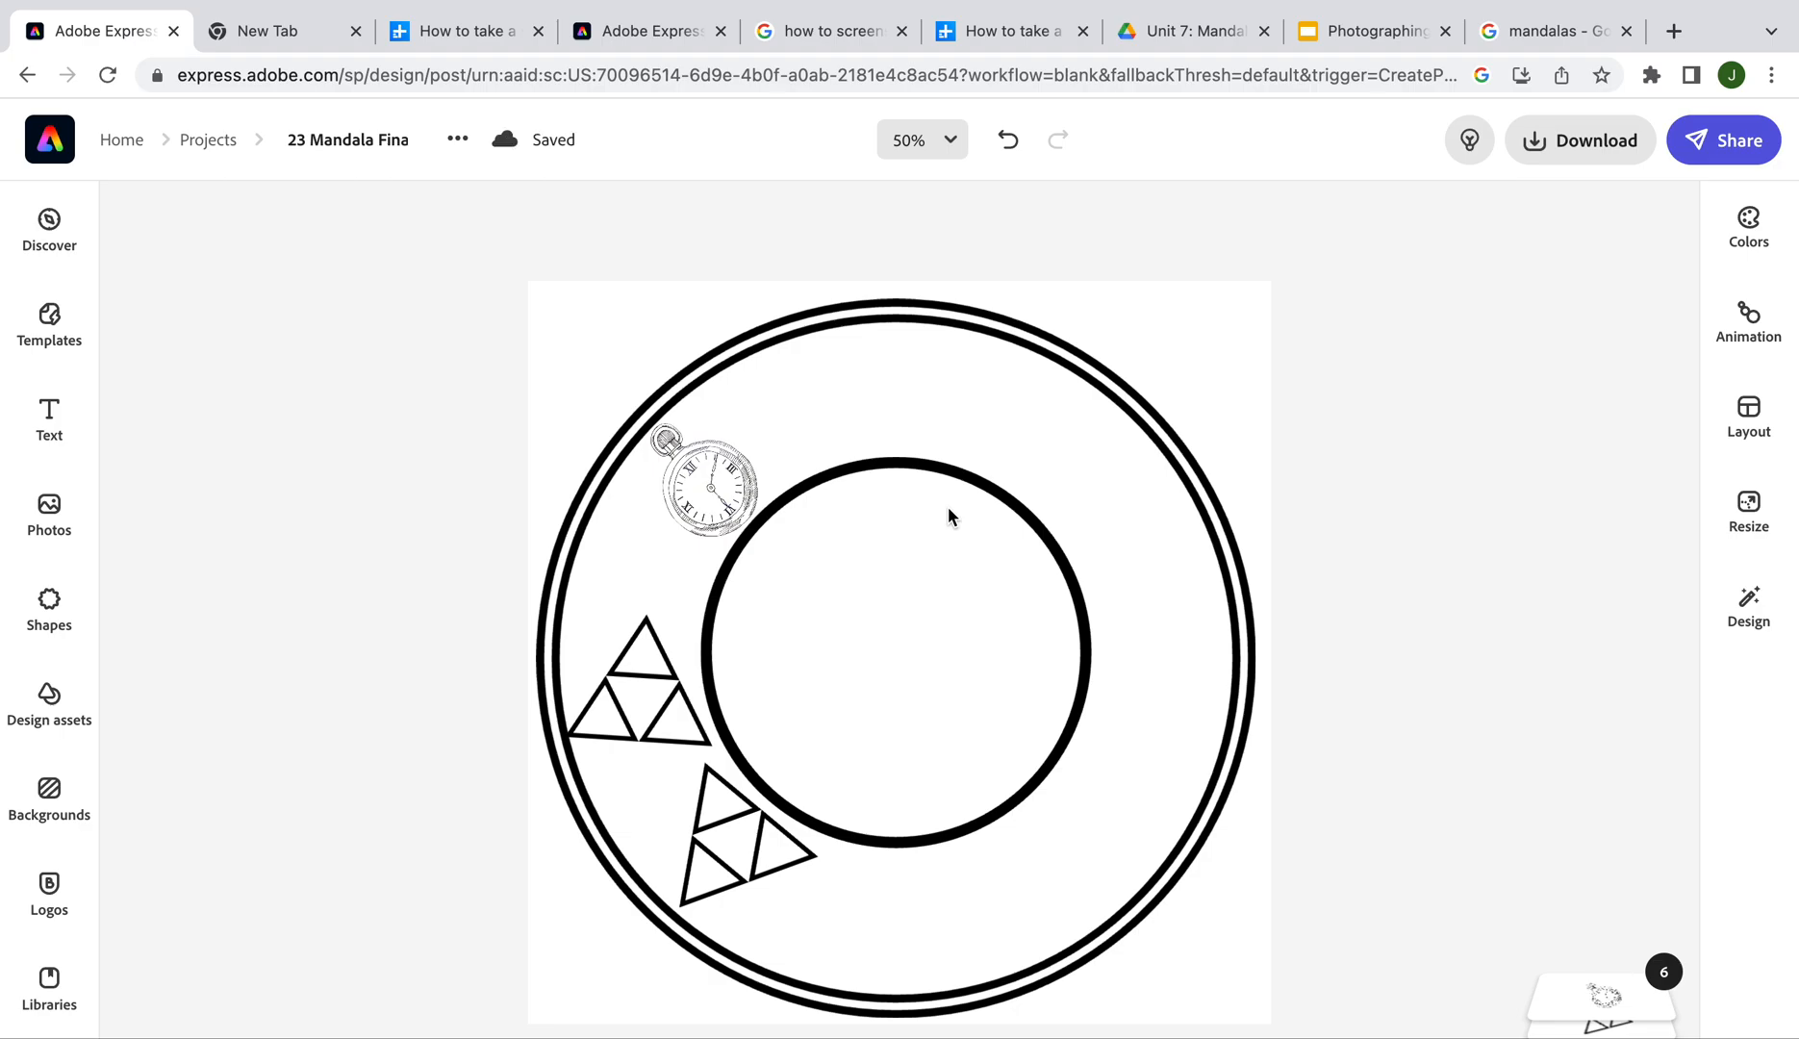
key("super+shift+4")
Screenshot the left half of the mandala and upload the 5.55.43 PM screenshot onto the canvas
left_click_drag(536, 296, 957, 1031)
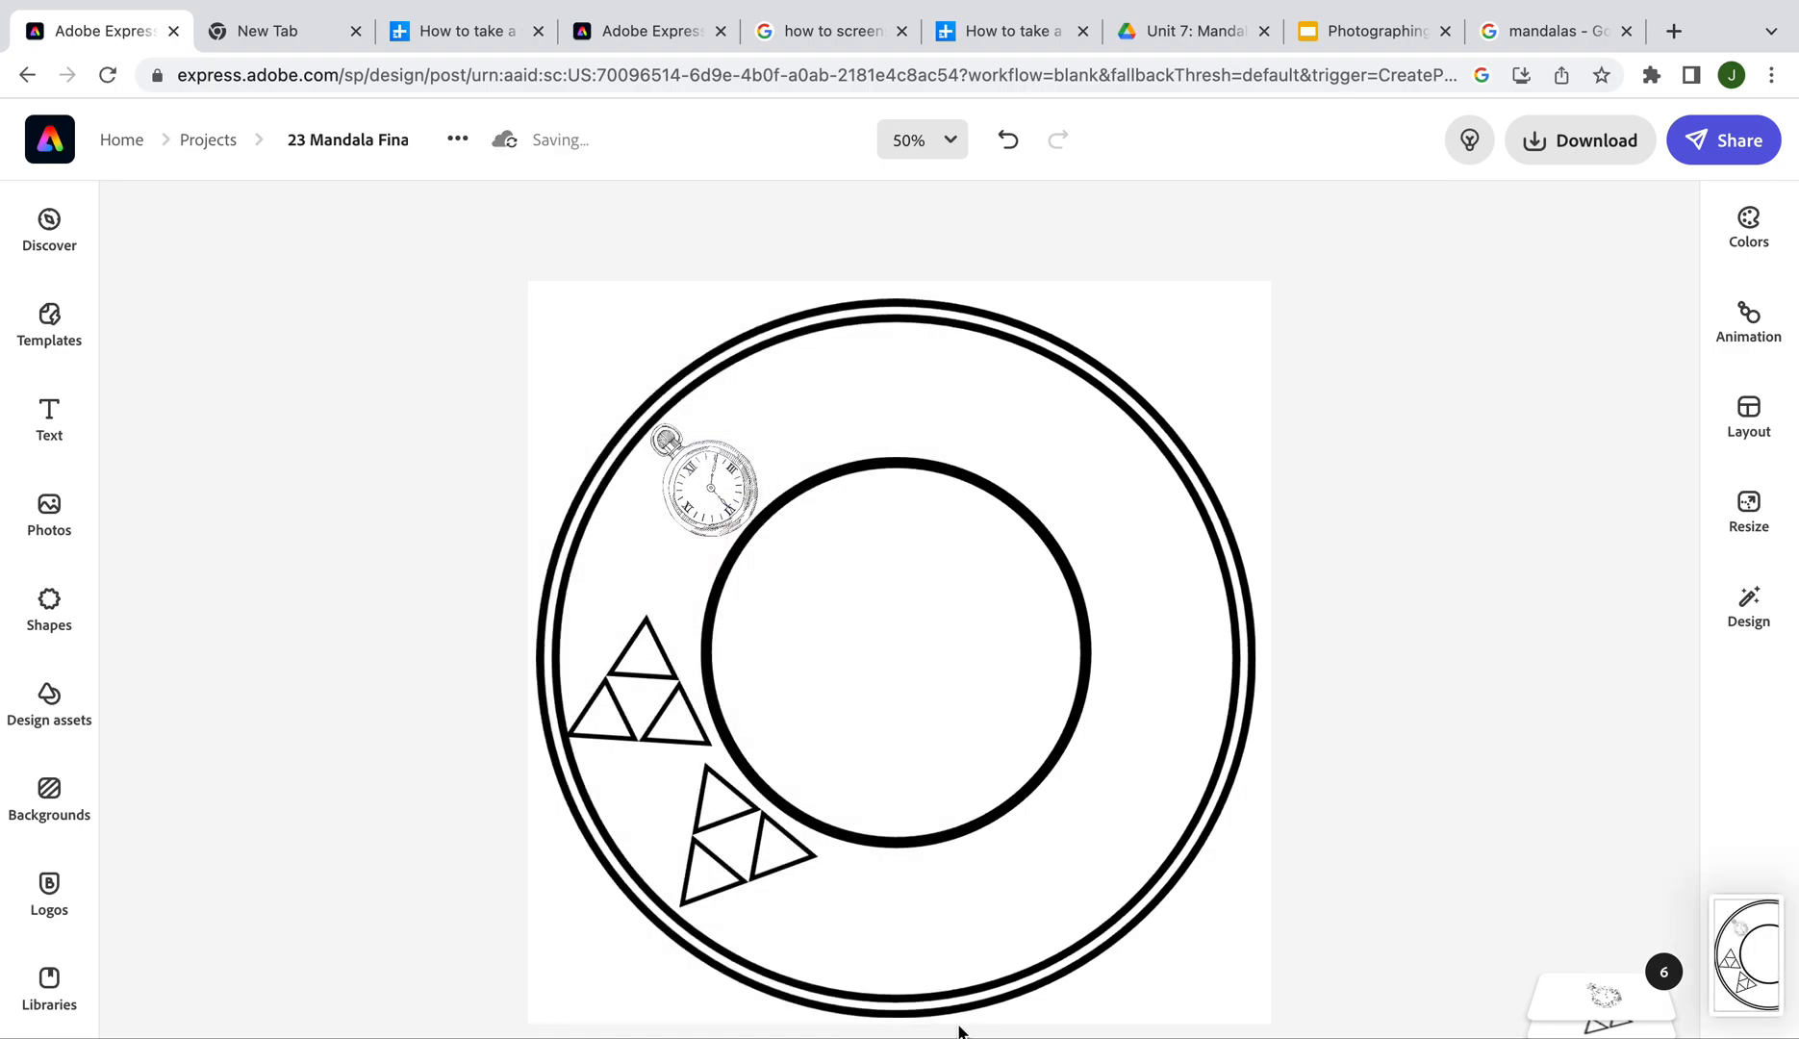
left_click(29, 508)
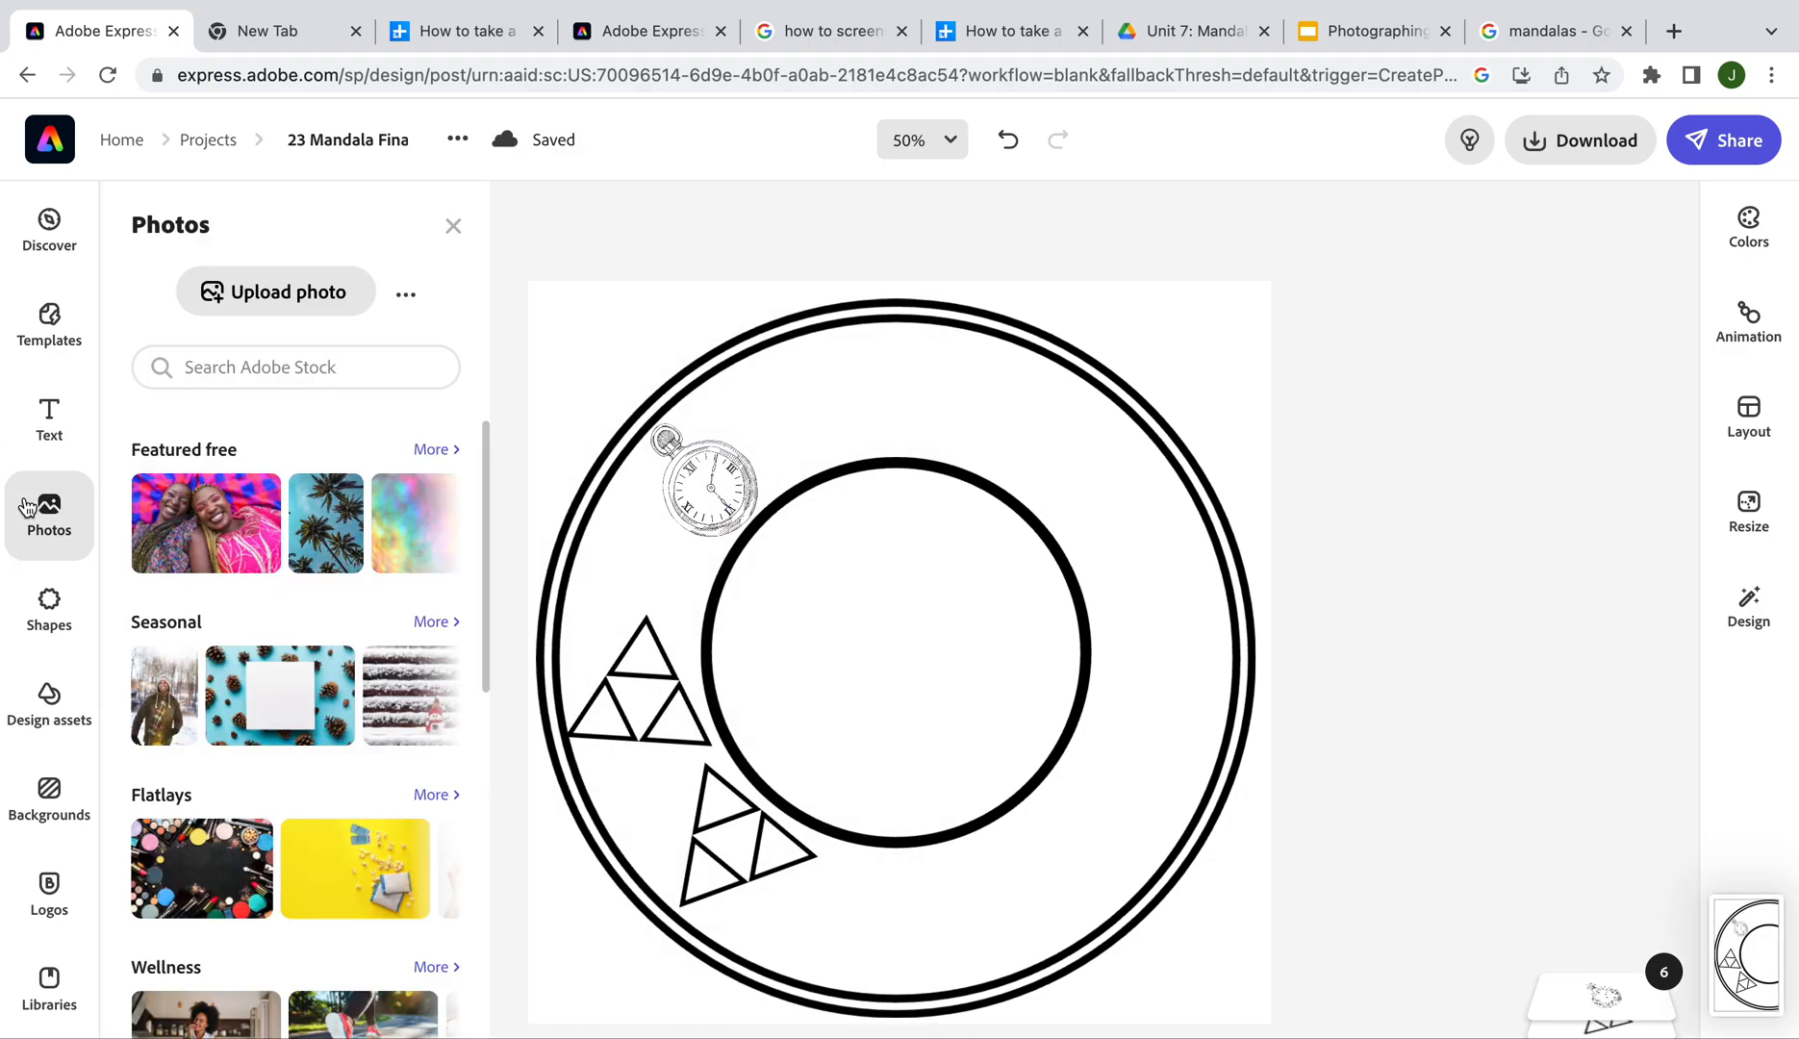
left_click(315, 294)
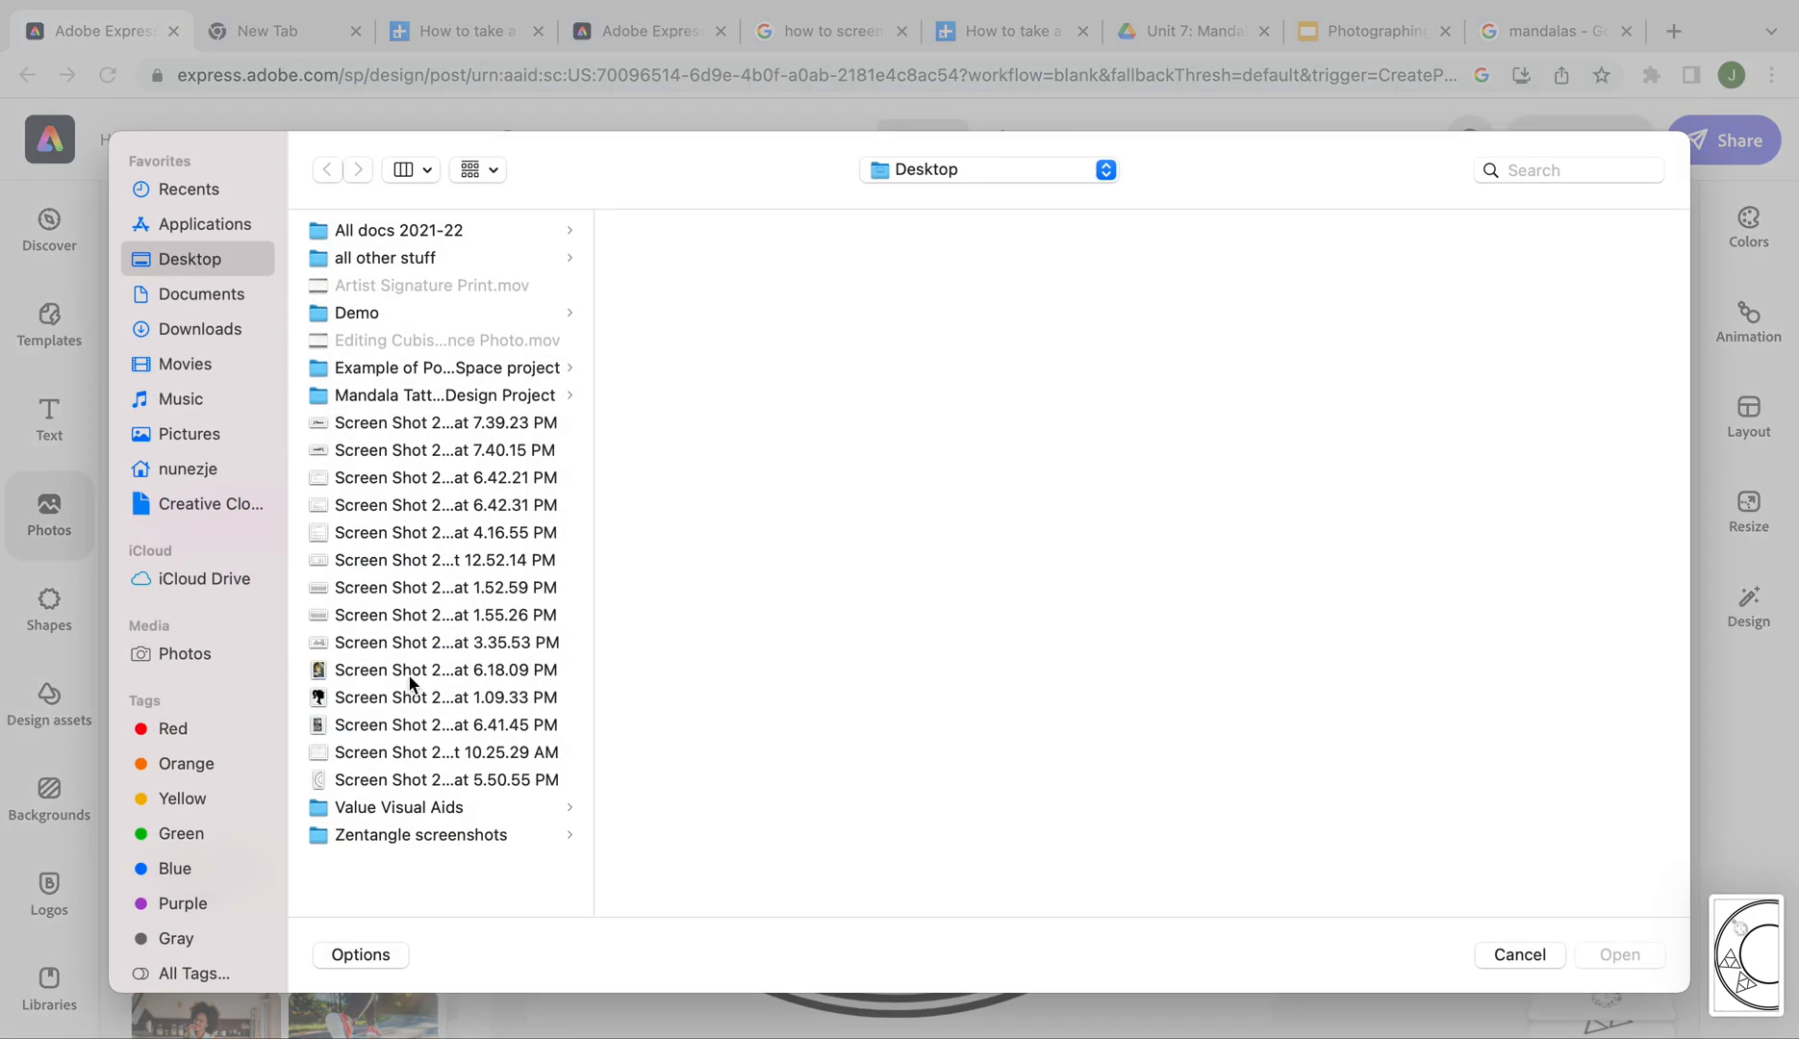
left_click(419, 781)
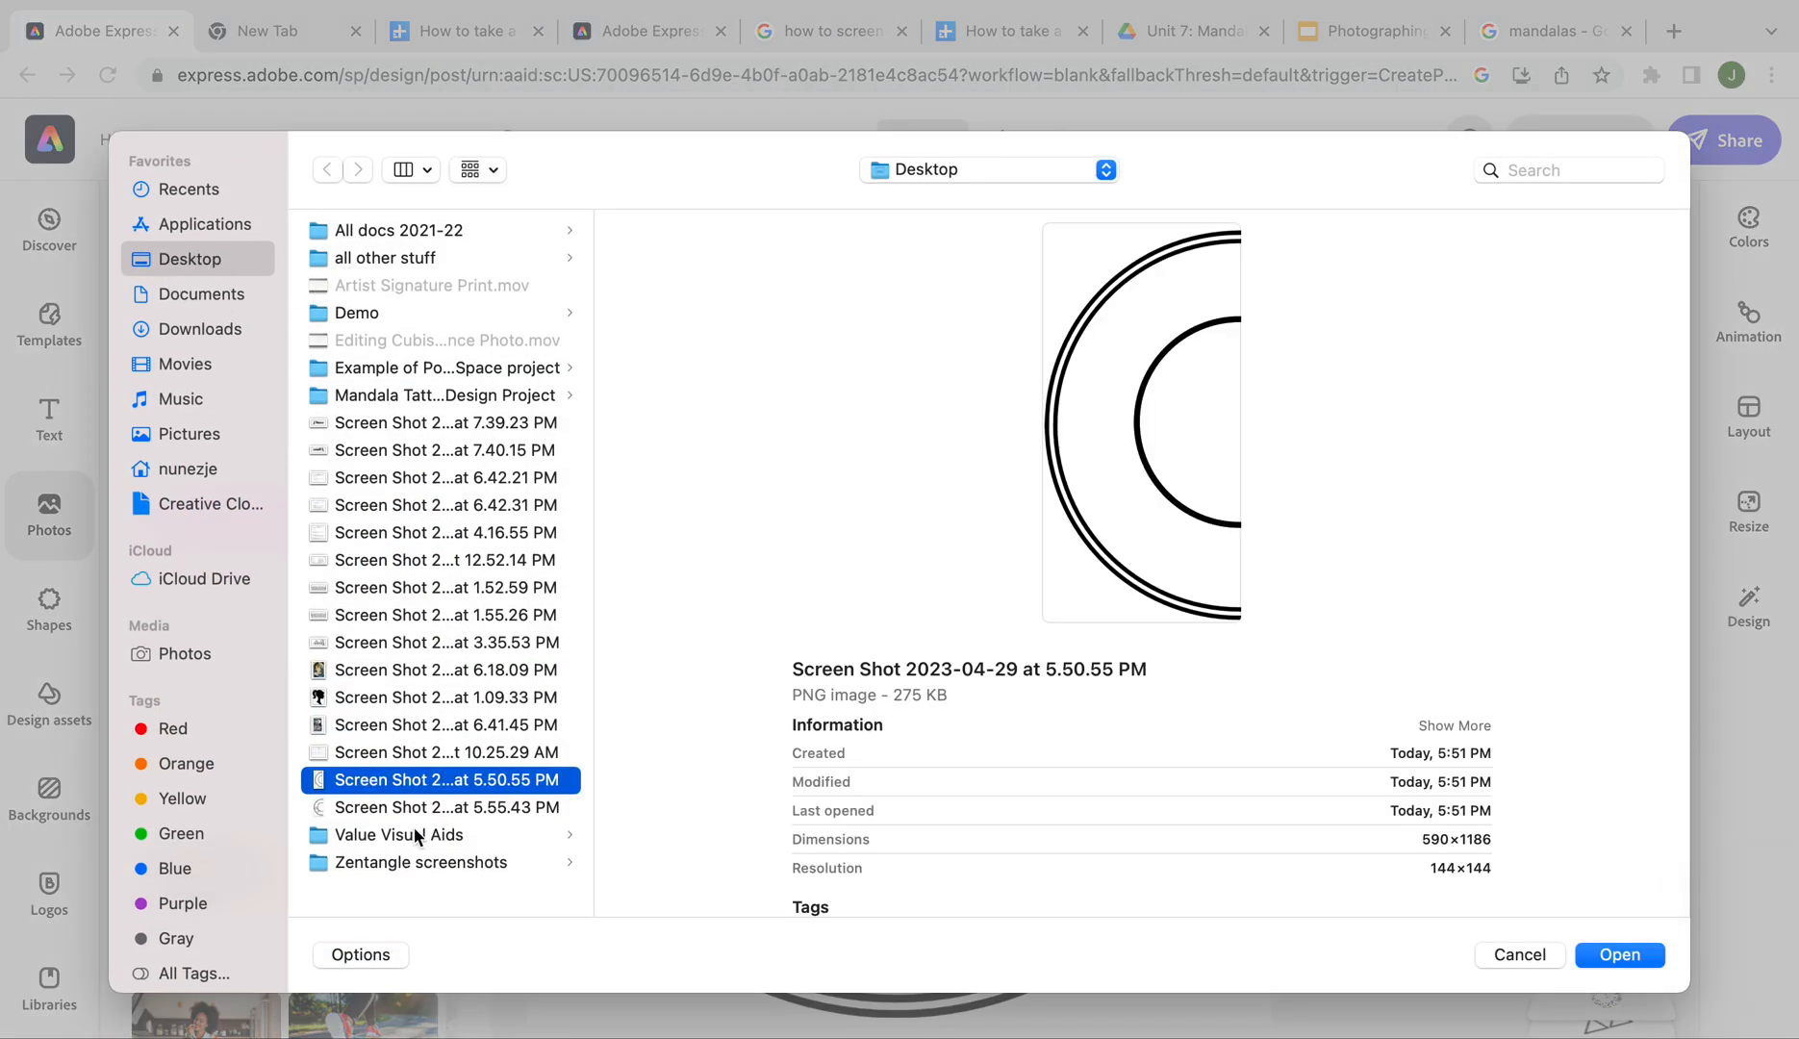
left_click(395, 810)
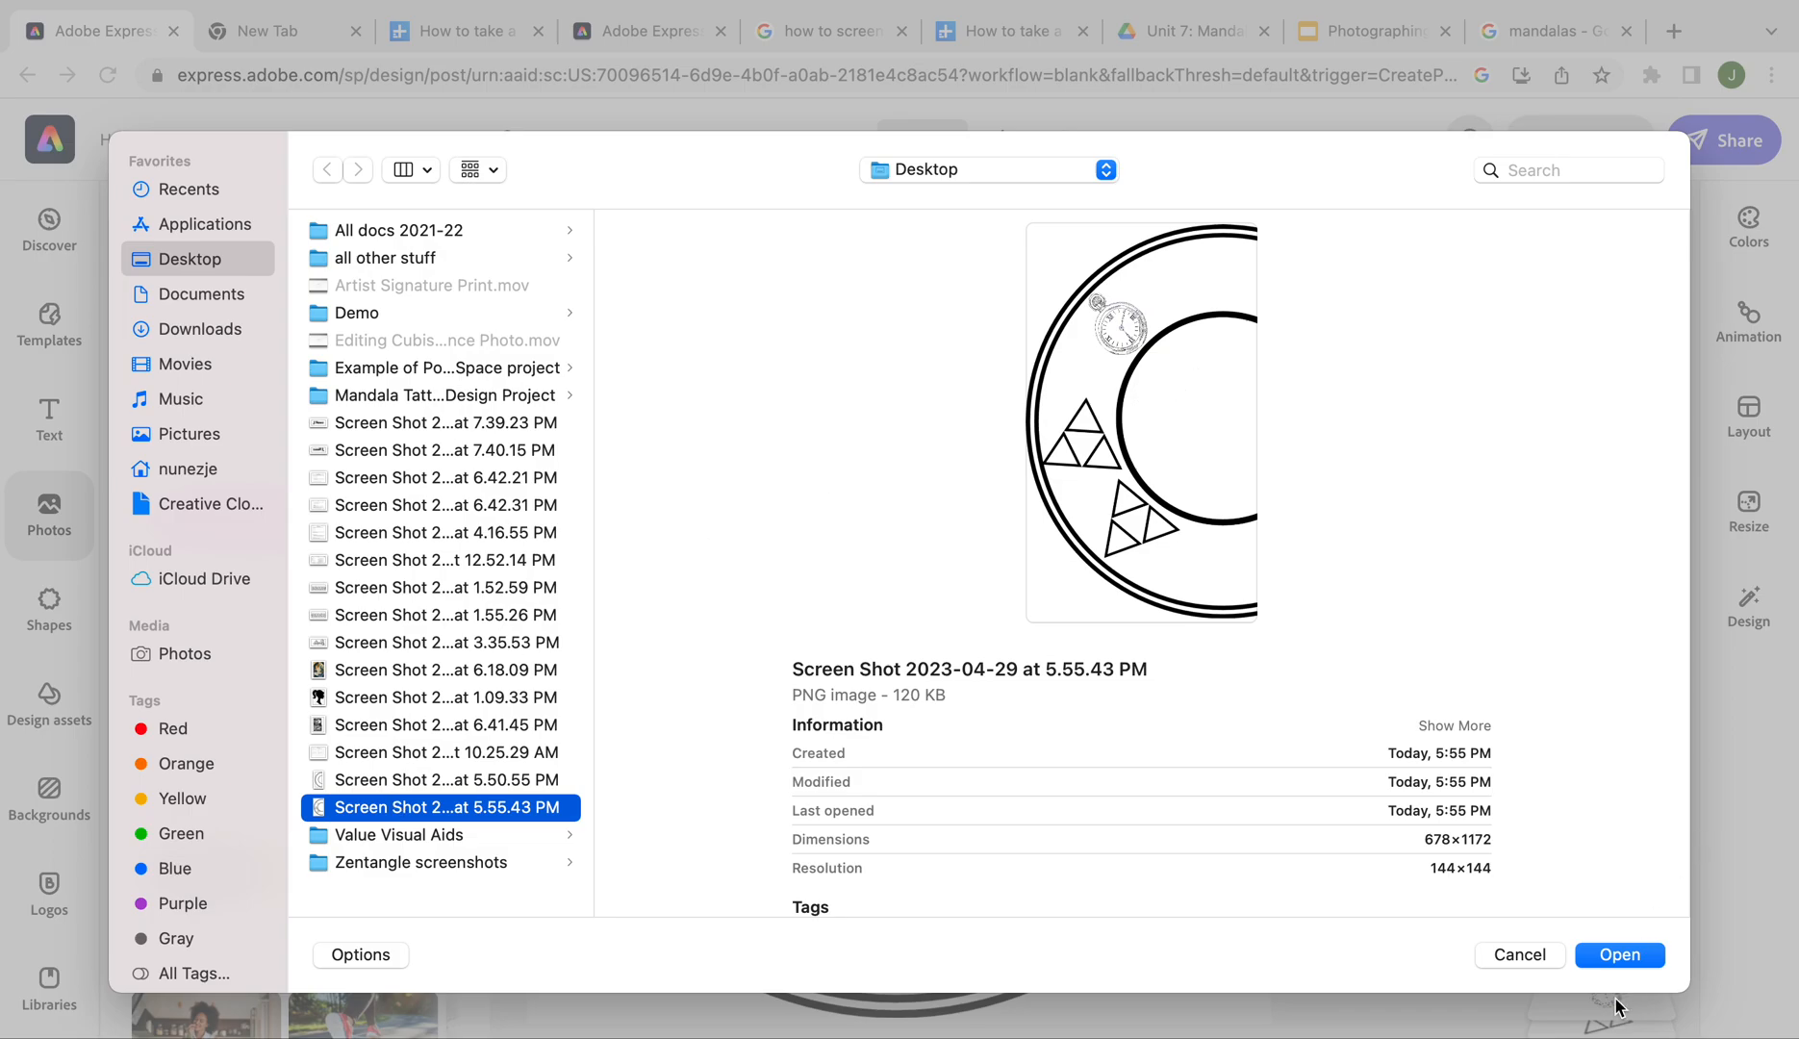
left_click(1618, 954)
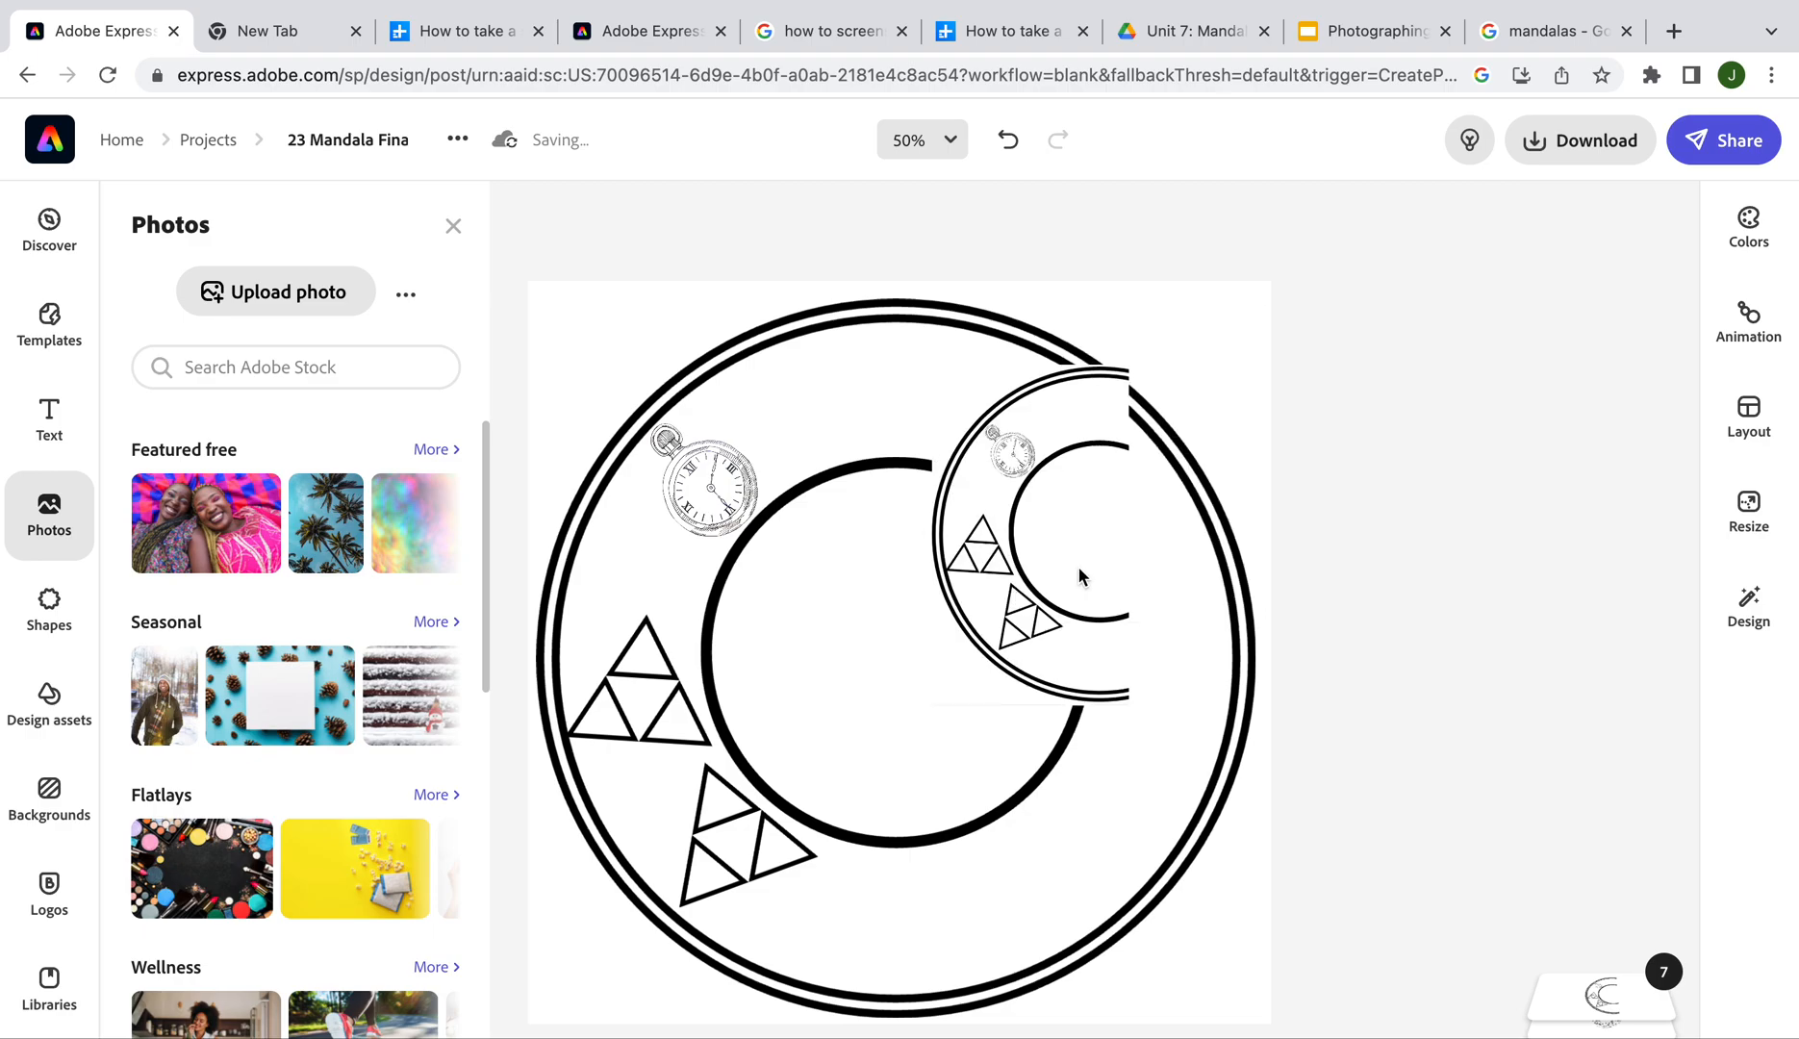
Mirror the inserted screenshot horizontally and enlarge it toward both corners
left_click(1047, 572)
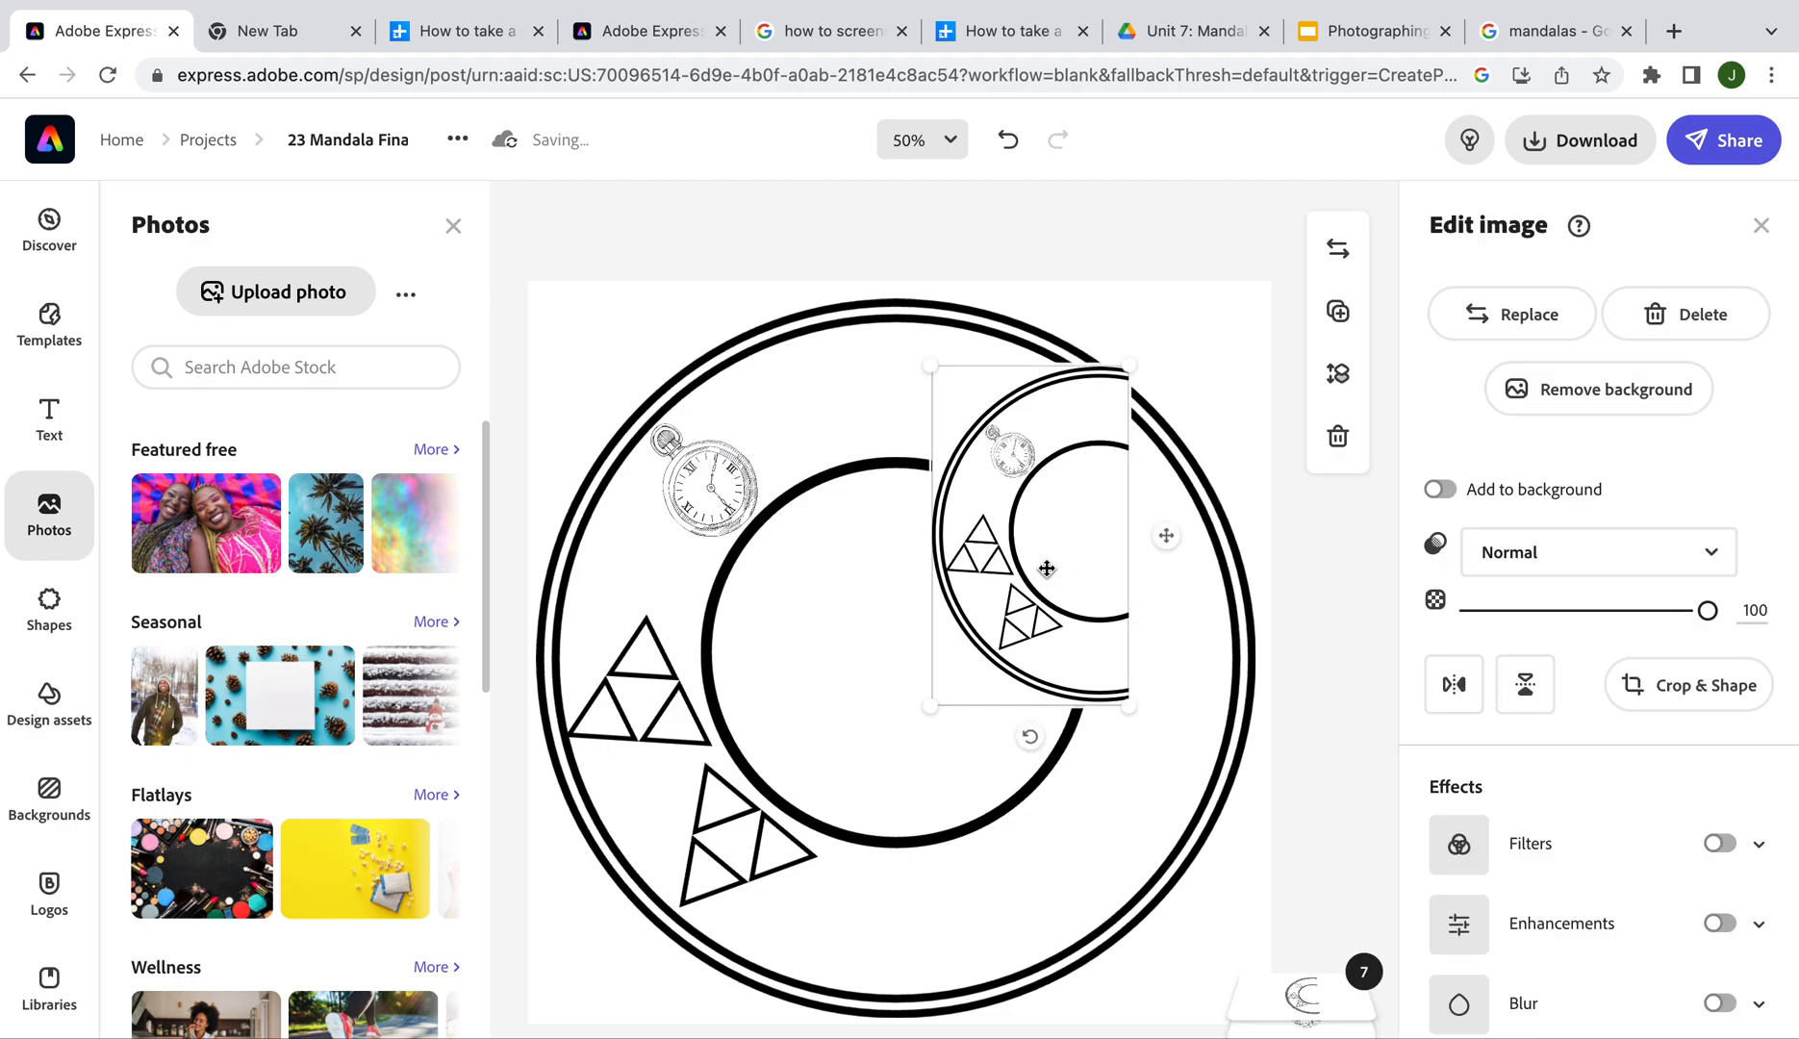
left_click(1456, 685)
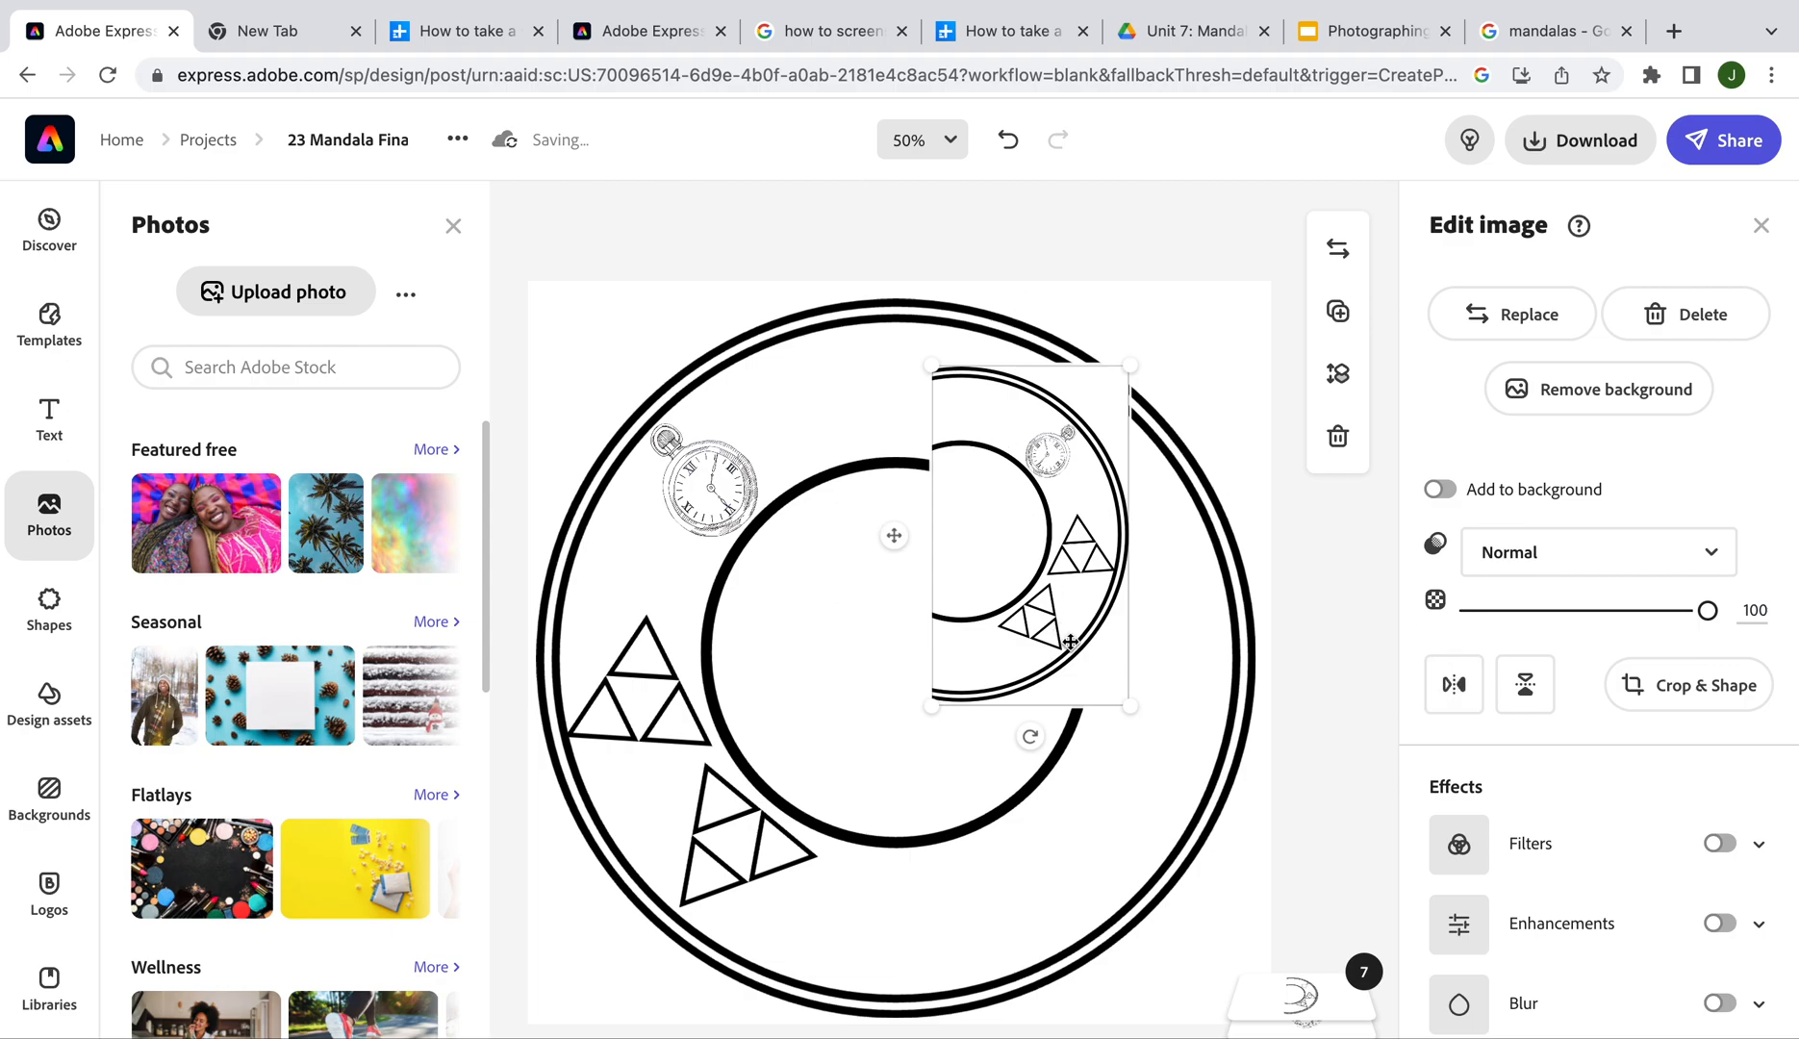
left_click_drag(1130, 707, 1239, 951)
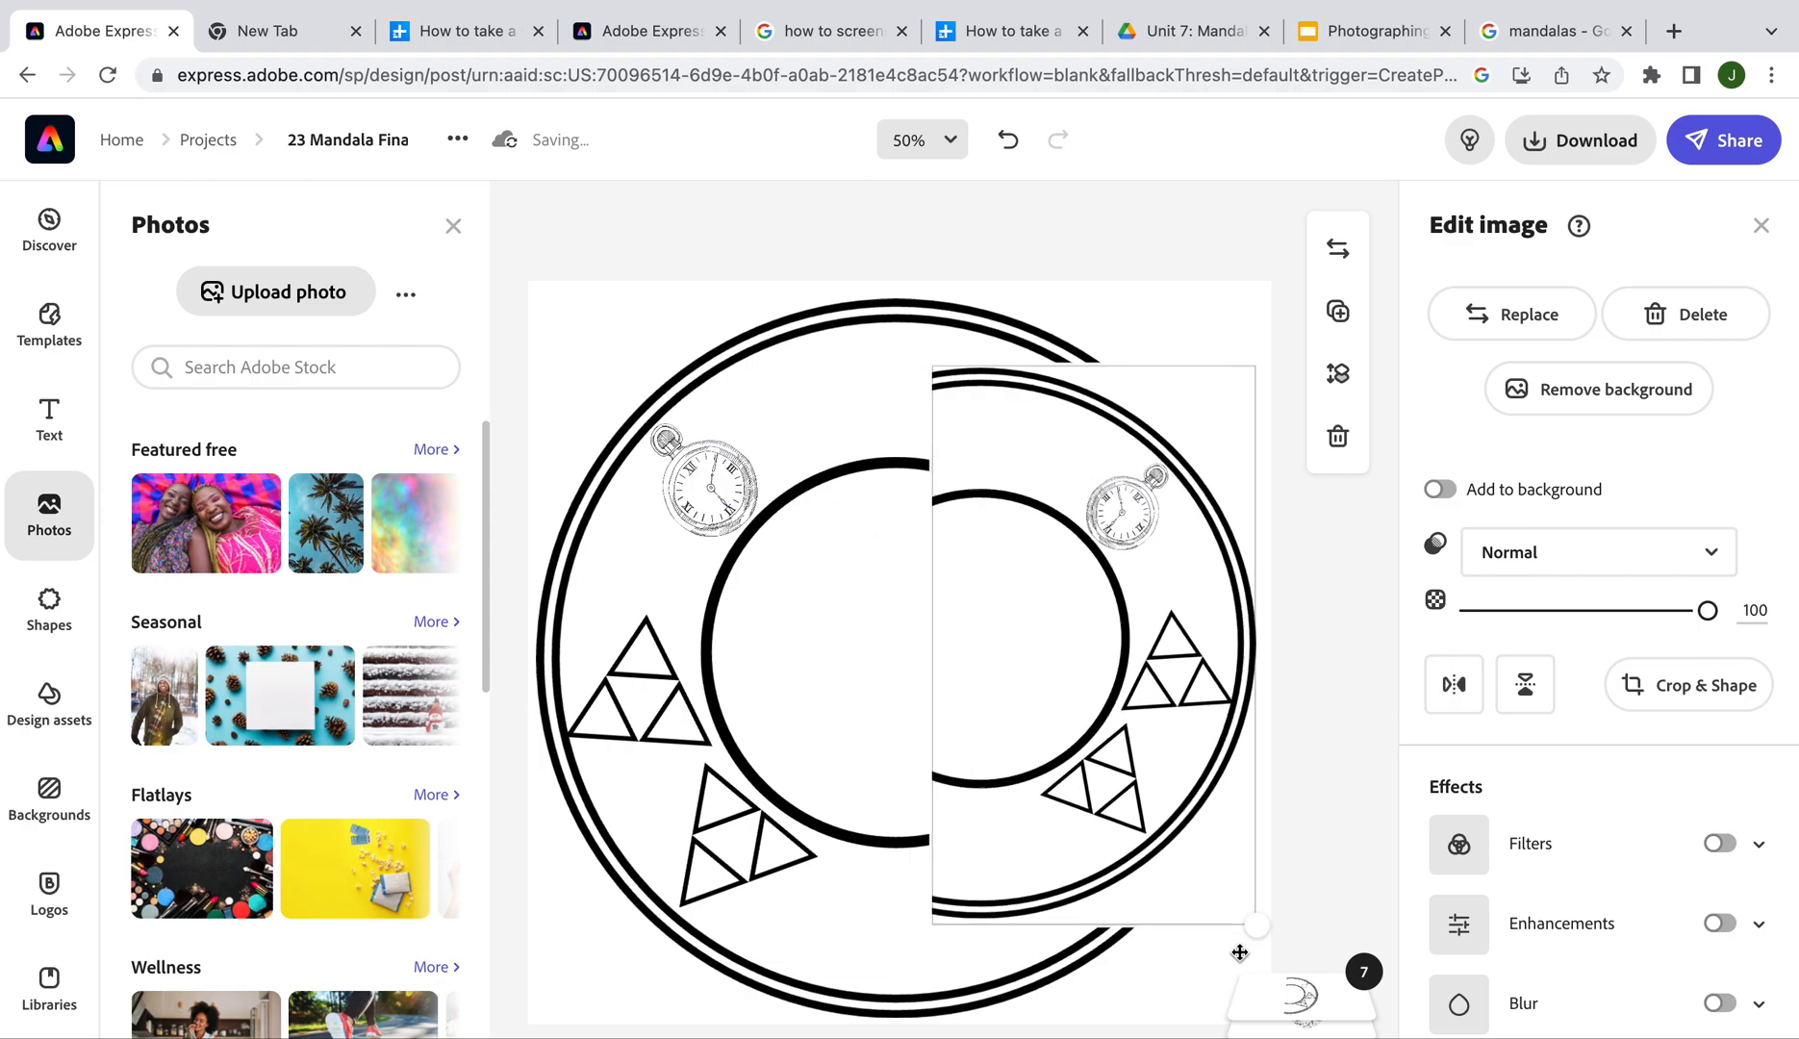
left_click_drag(932, 367, 905, 324)
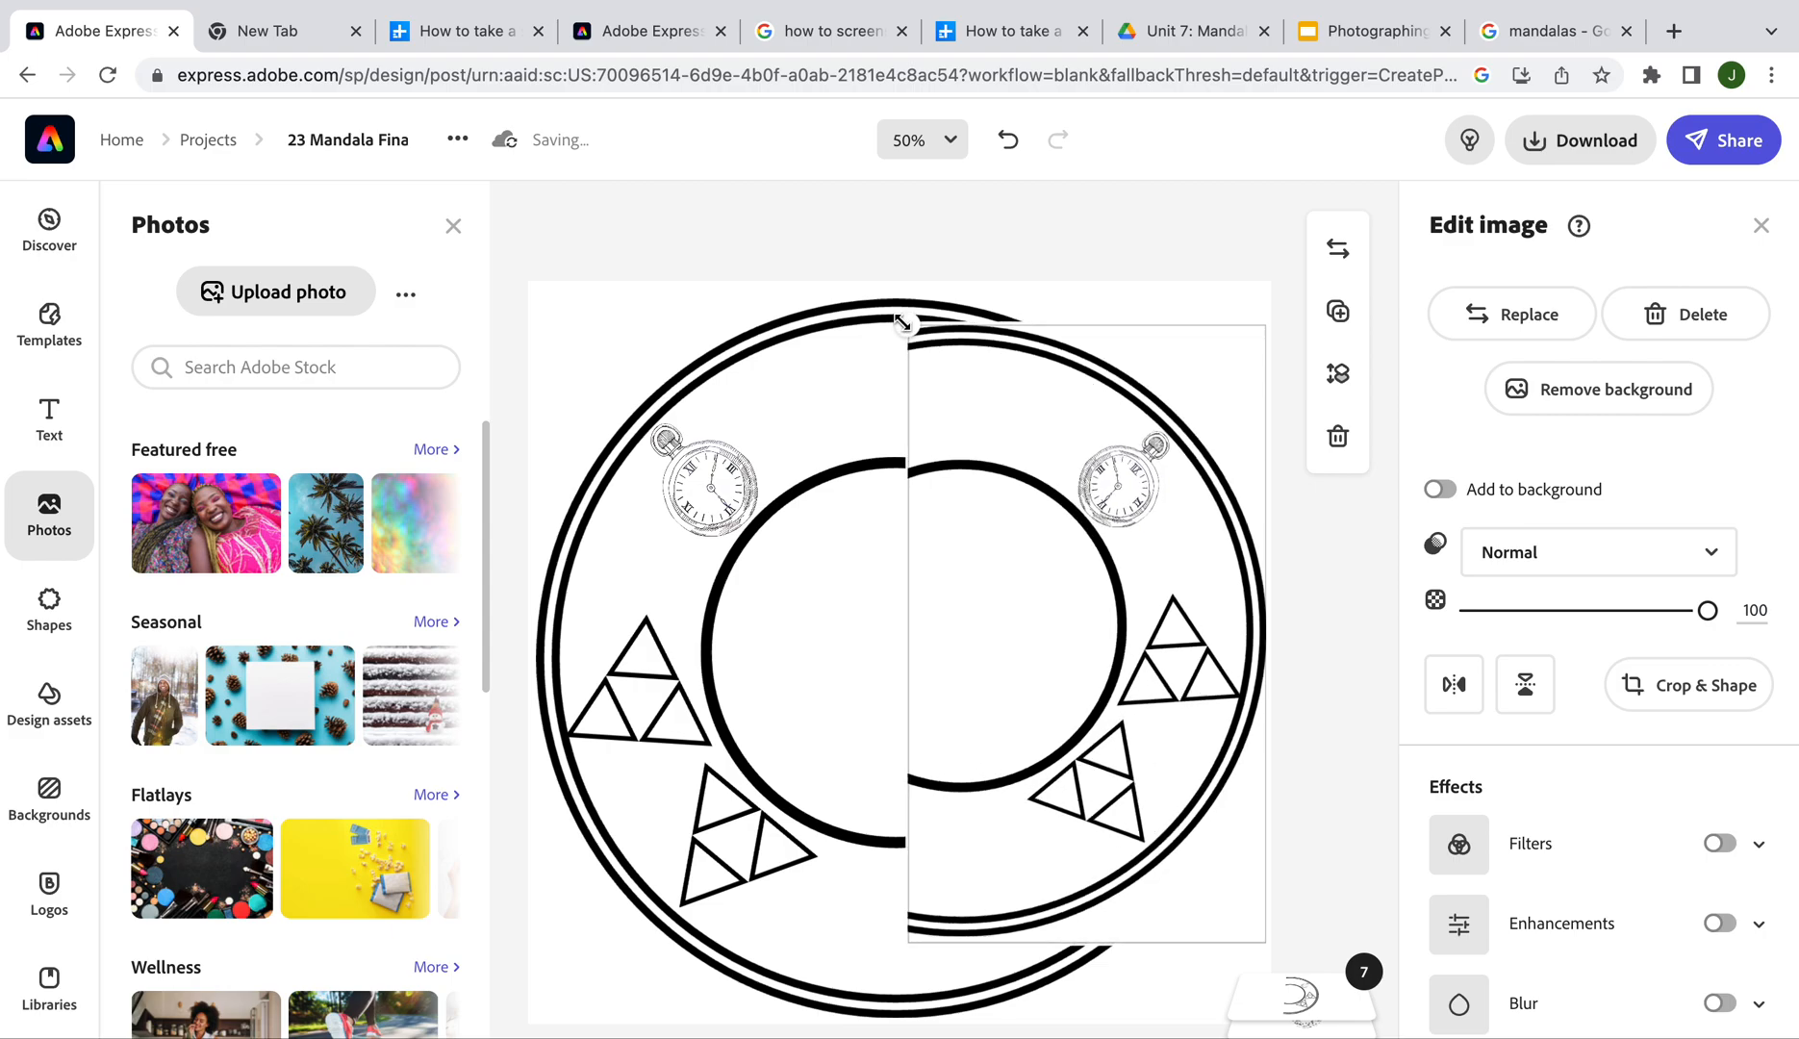
left_click_drag(1092, 724, 1067, 719)
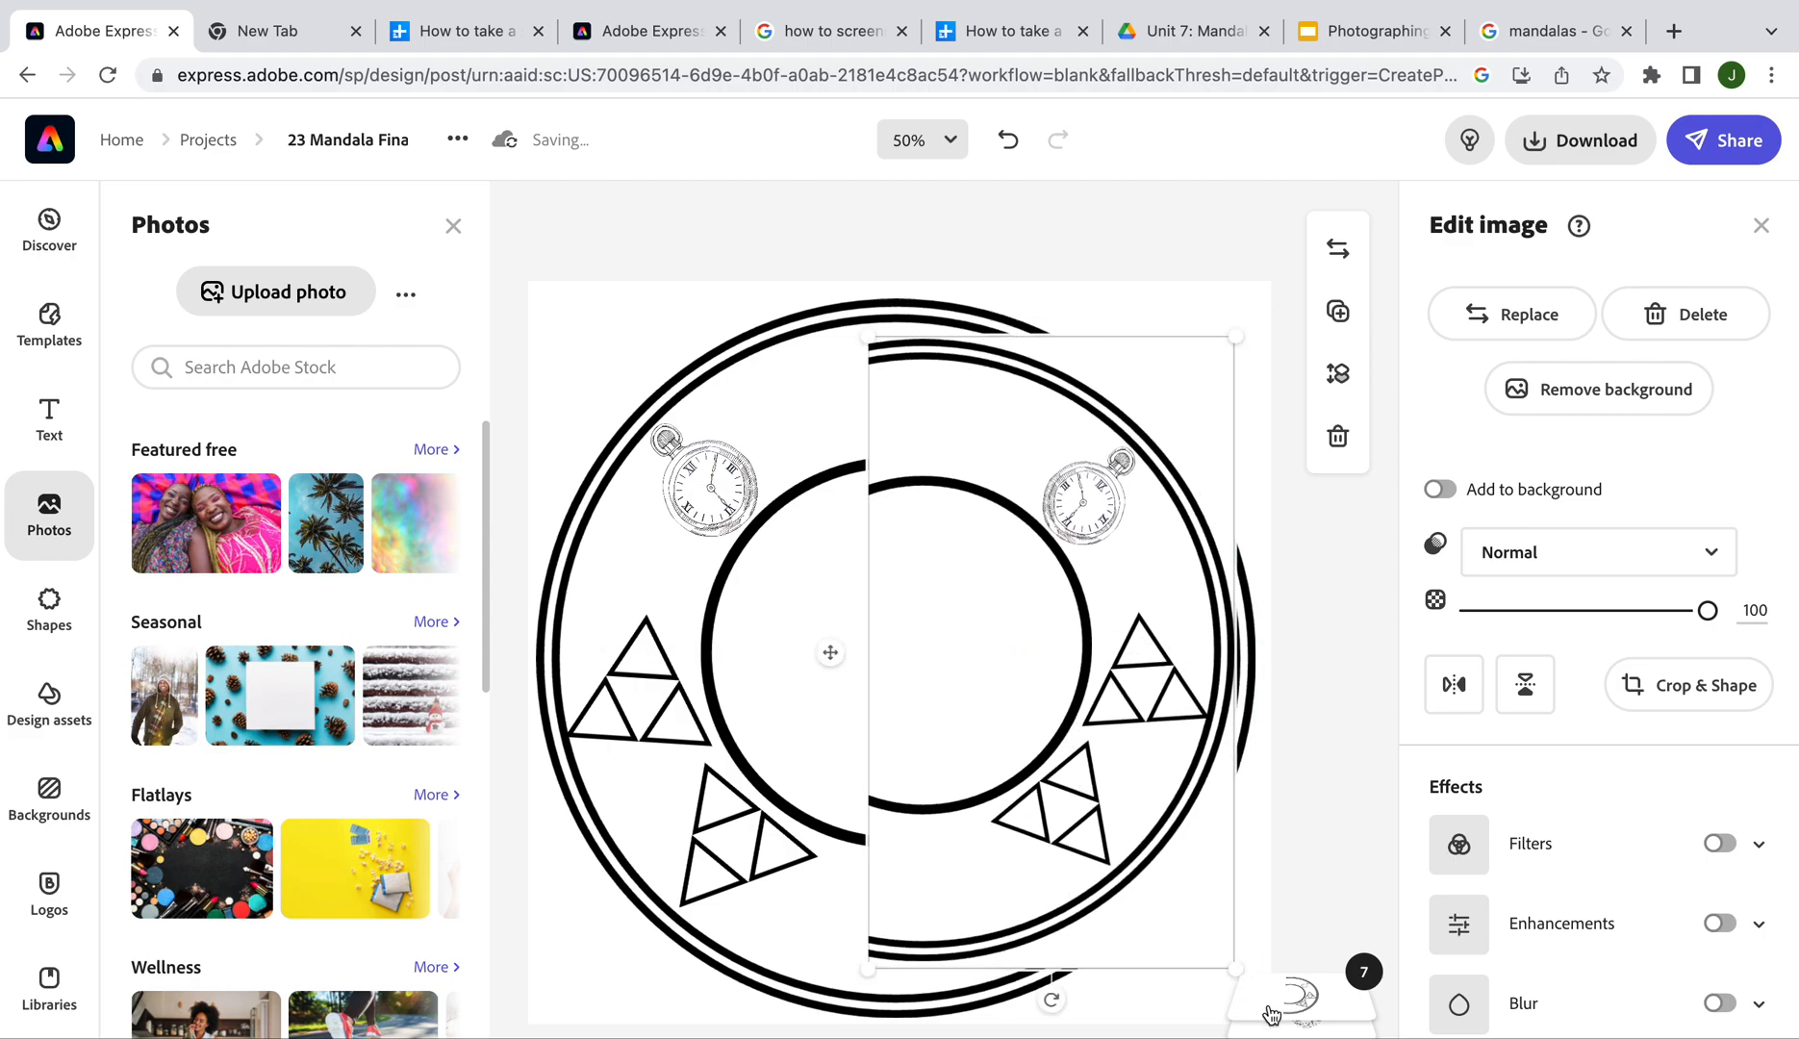
left_click_drag(1236, 336, 1262, 288)
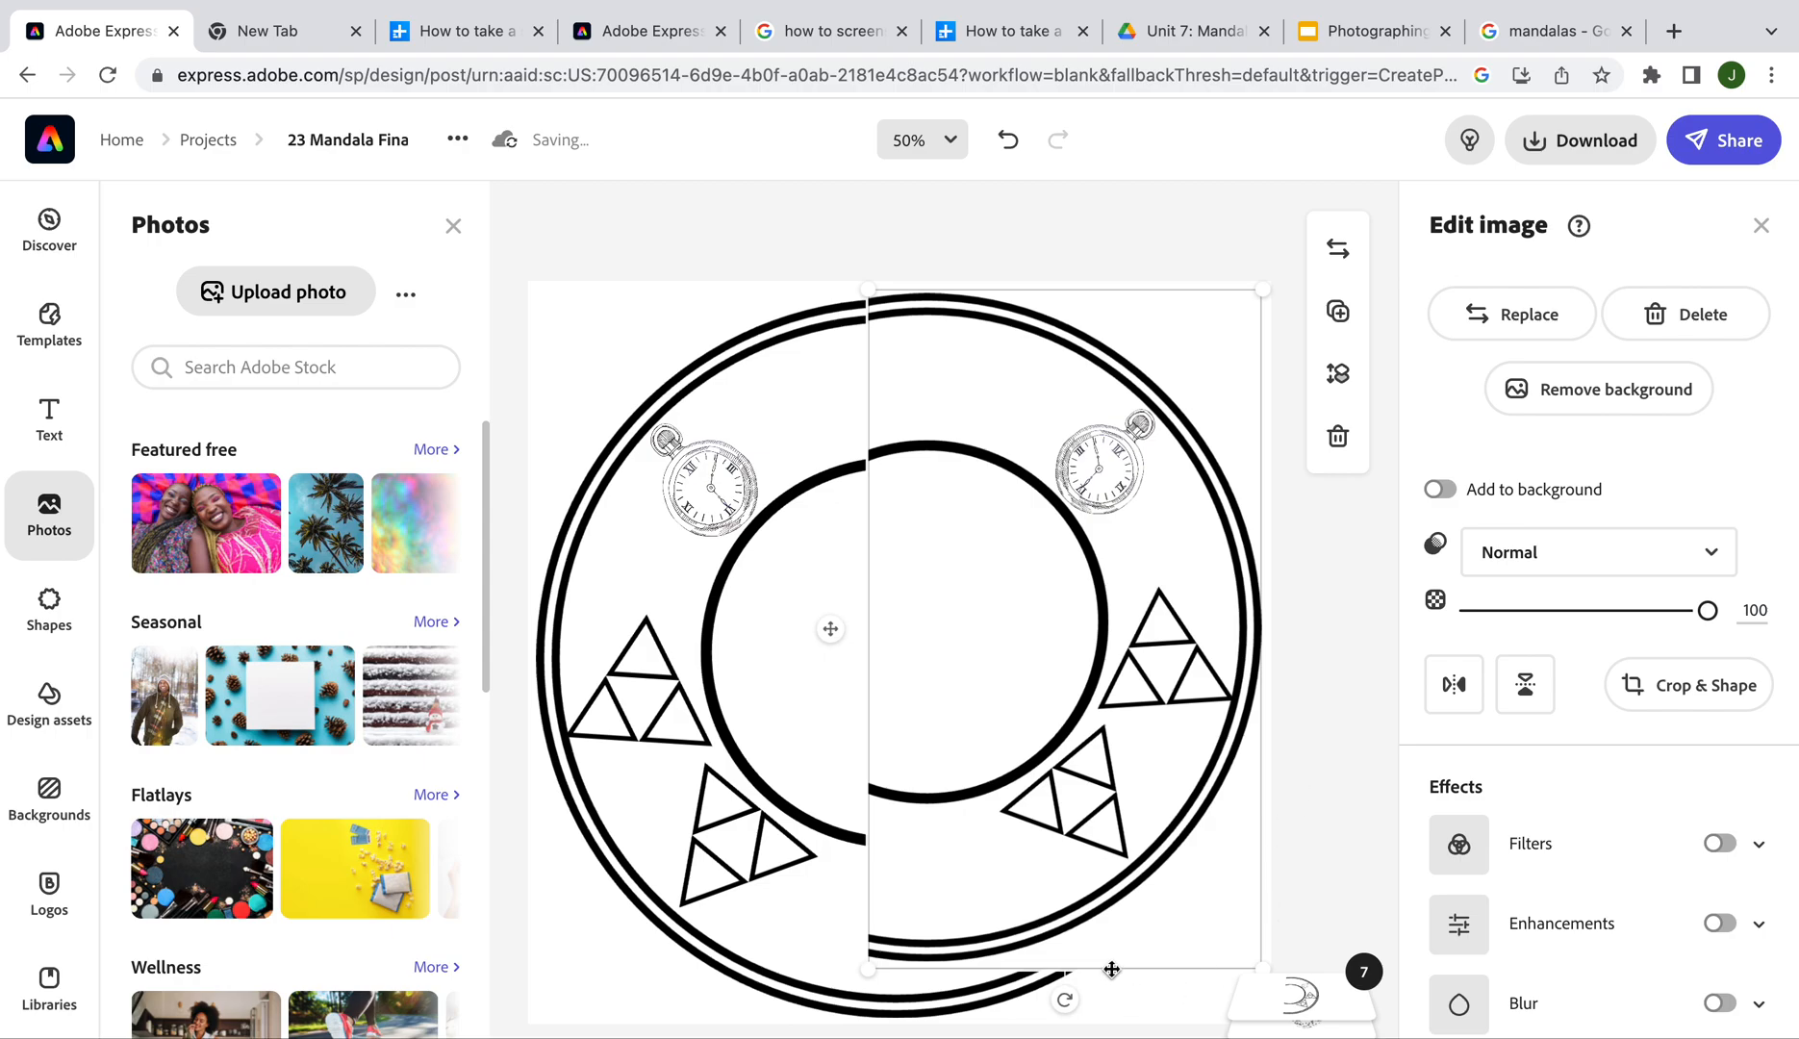
Enlarge and shift the mirrored right half until its rings match the left half
left_click_drag(868, 975, 833, 1027)
left_click_drag(1082, 777, 1095, 779)
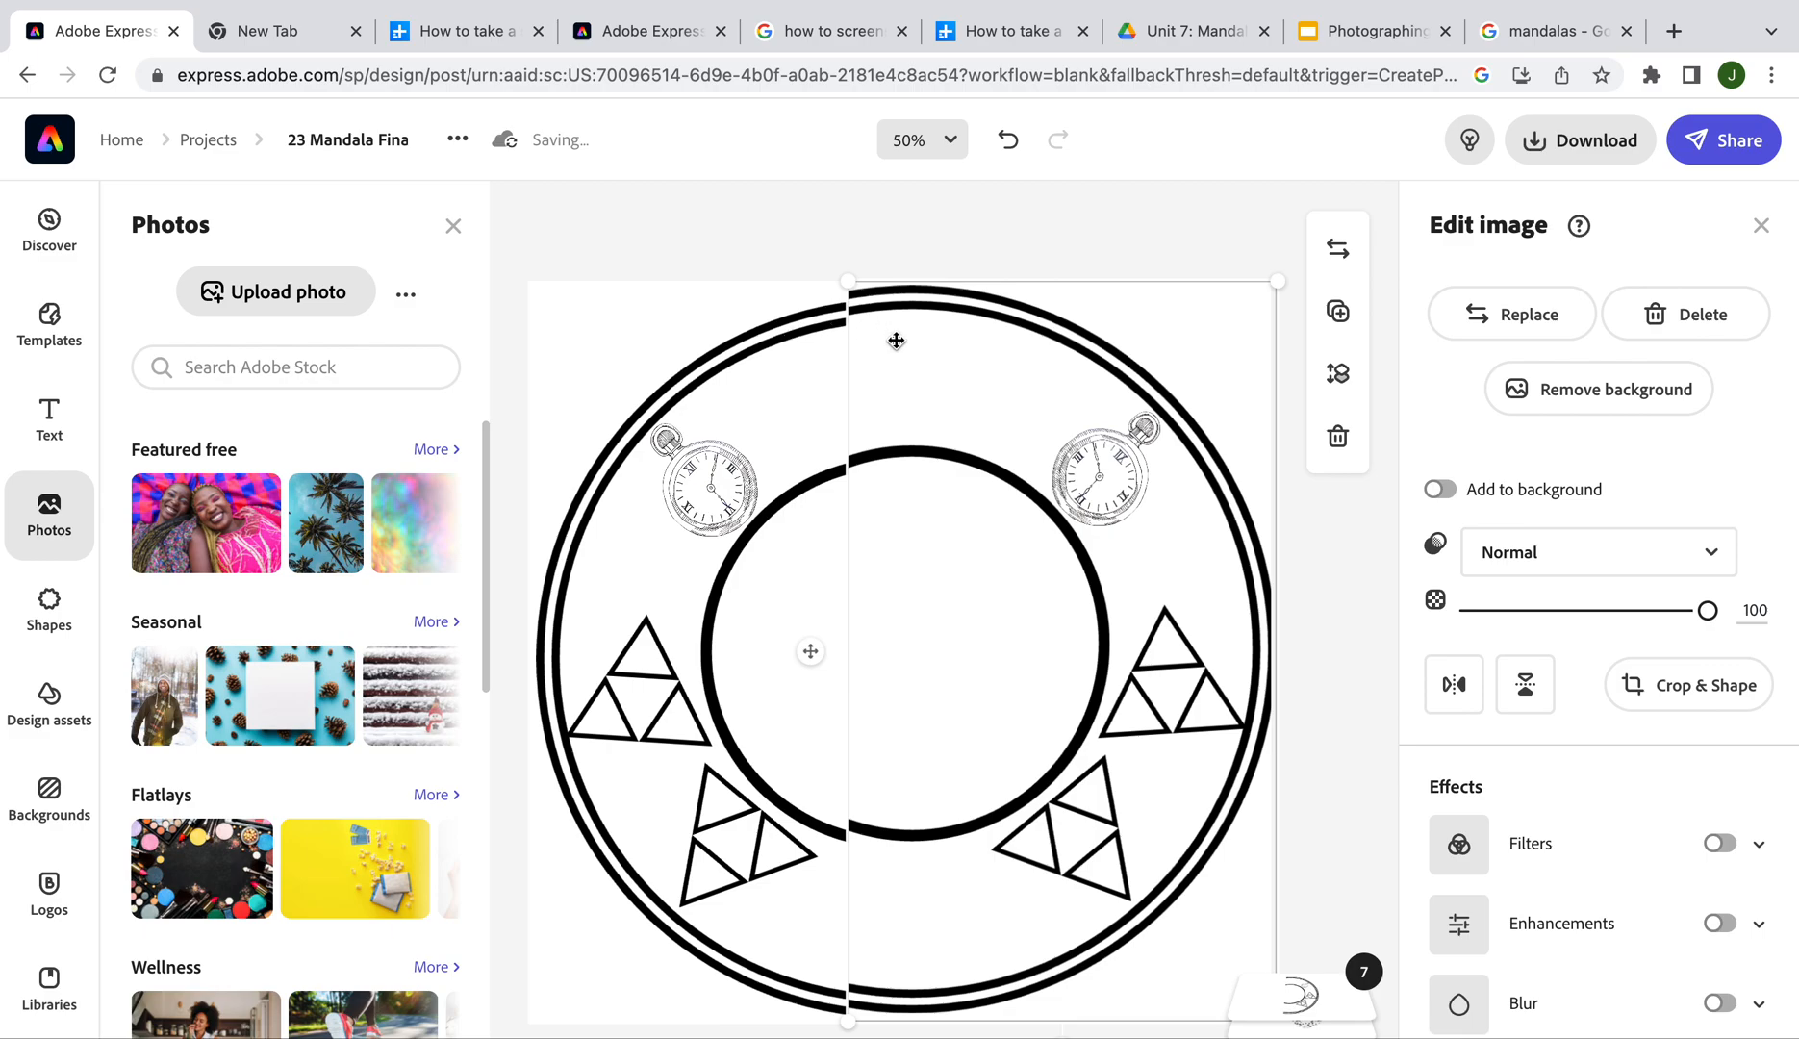
scroll(882, 333, "up", 5, "ctrl")
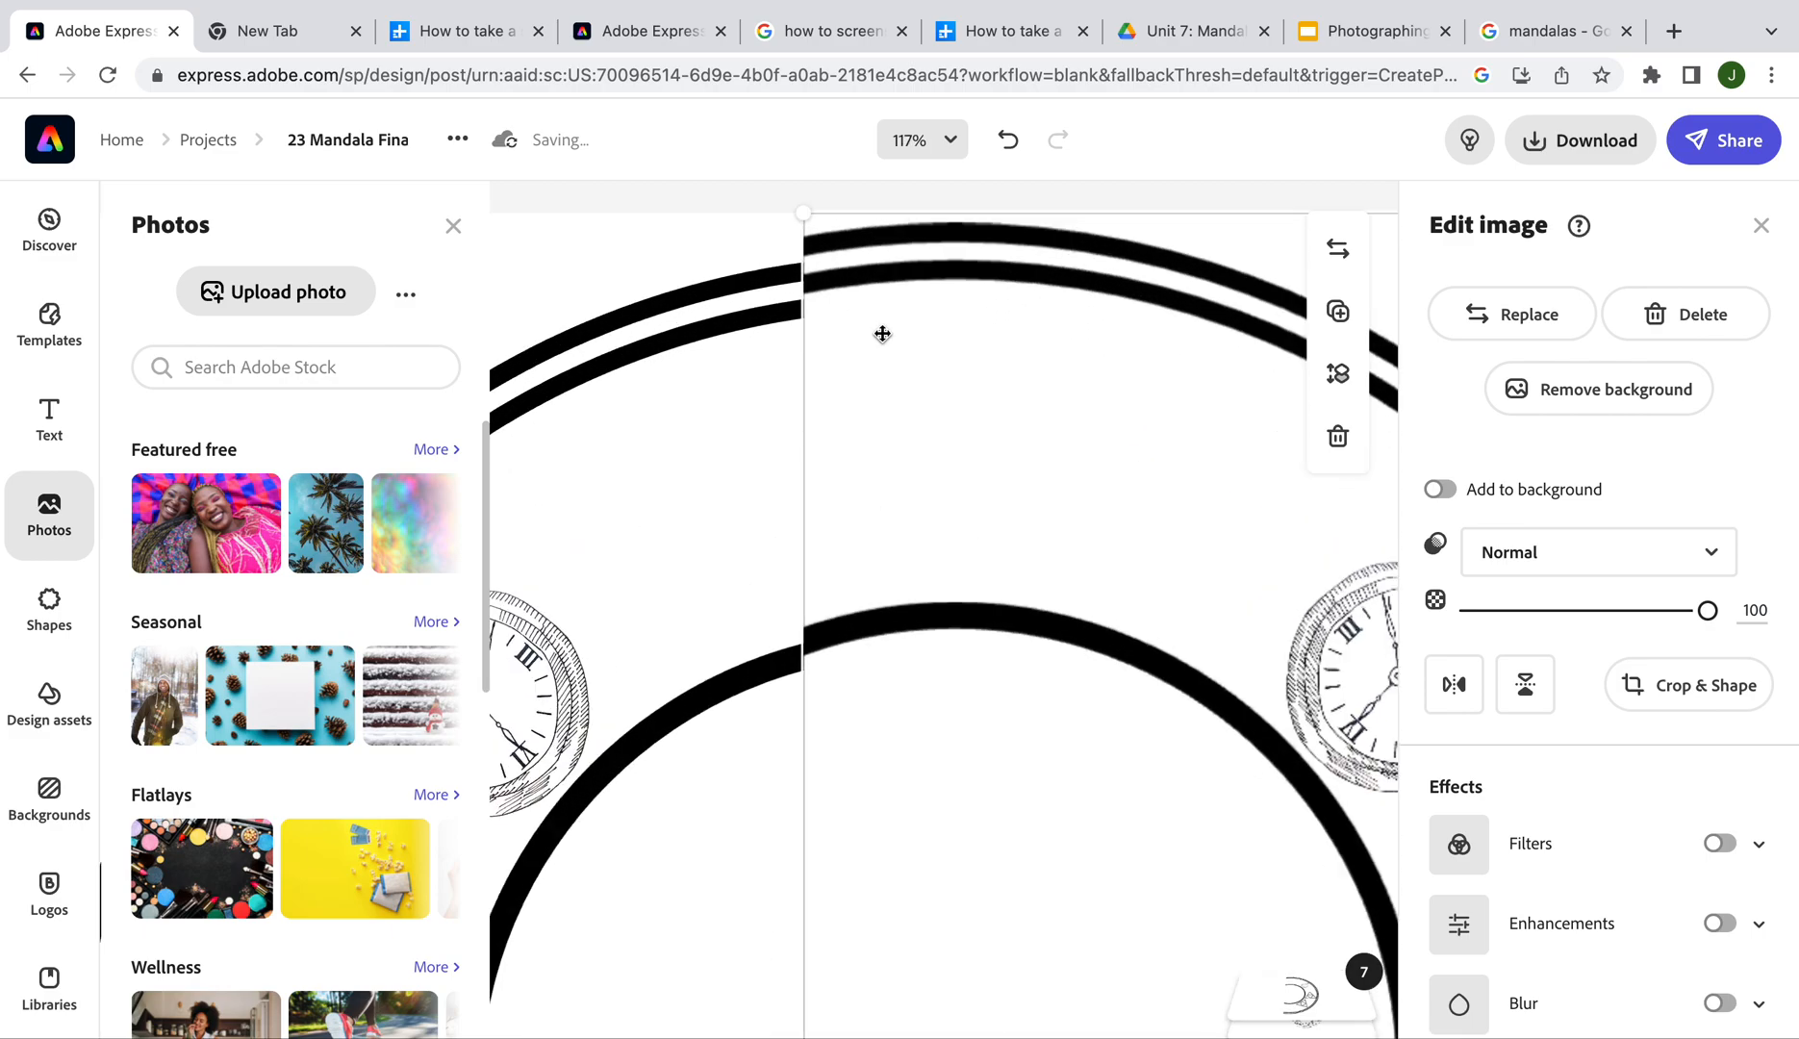
left_click_drag(900, 337, 901, 357)
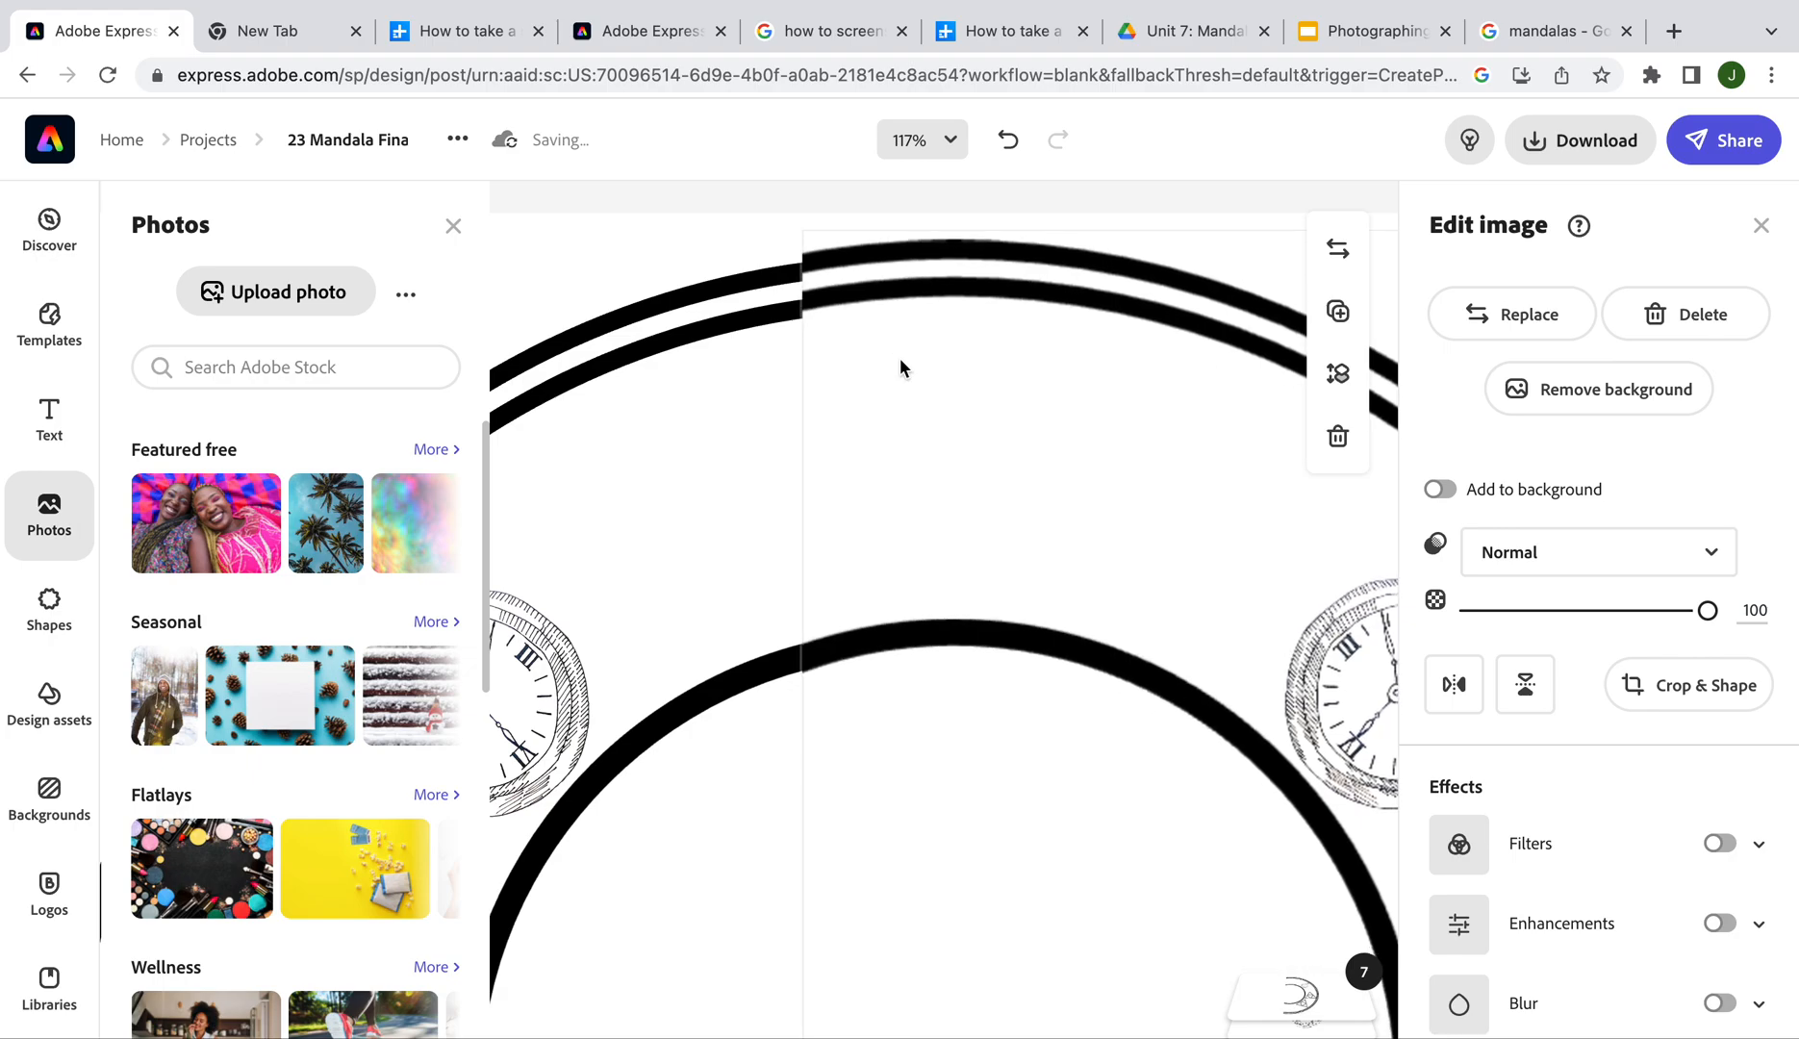
scroll(949, 425, "down", 5)
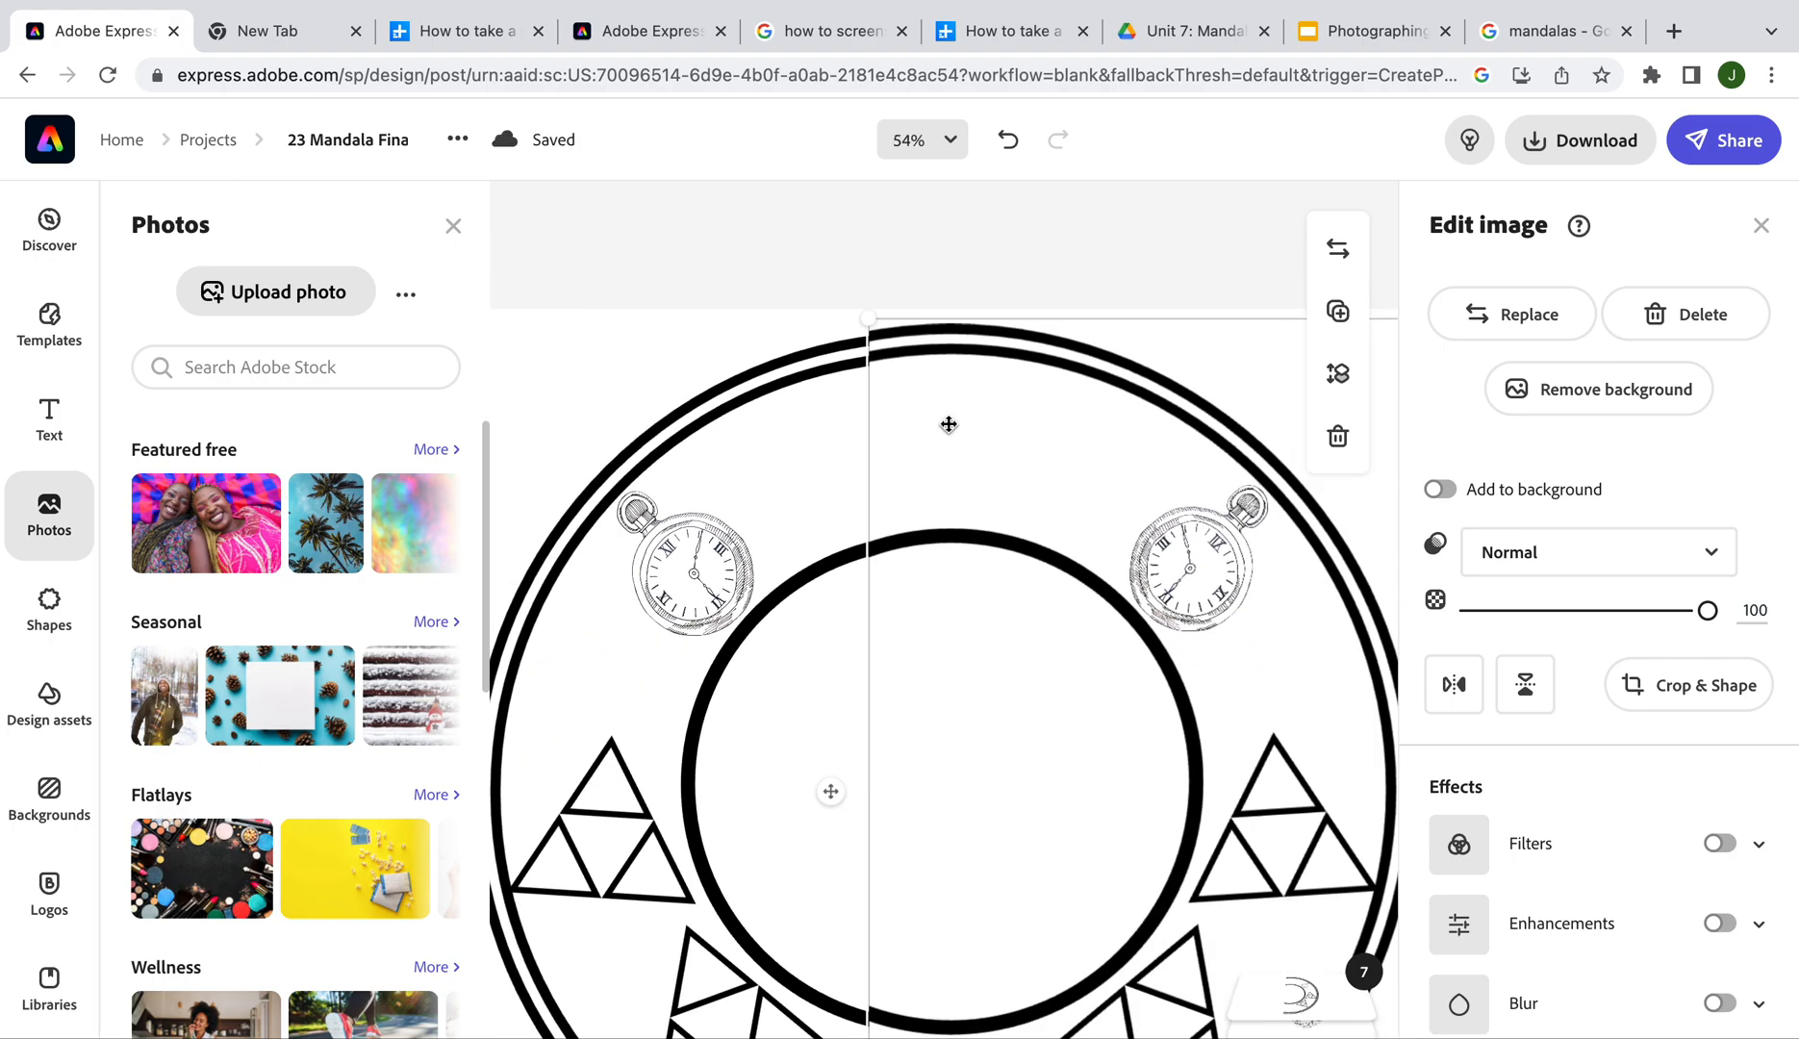
scroll(948, 425, "down", 3)
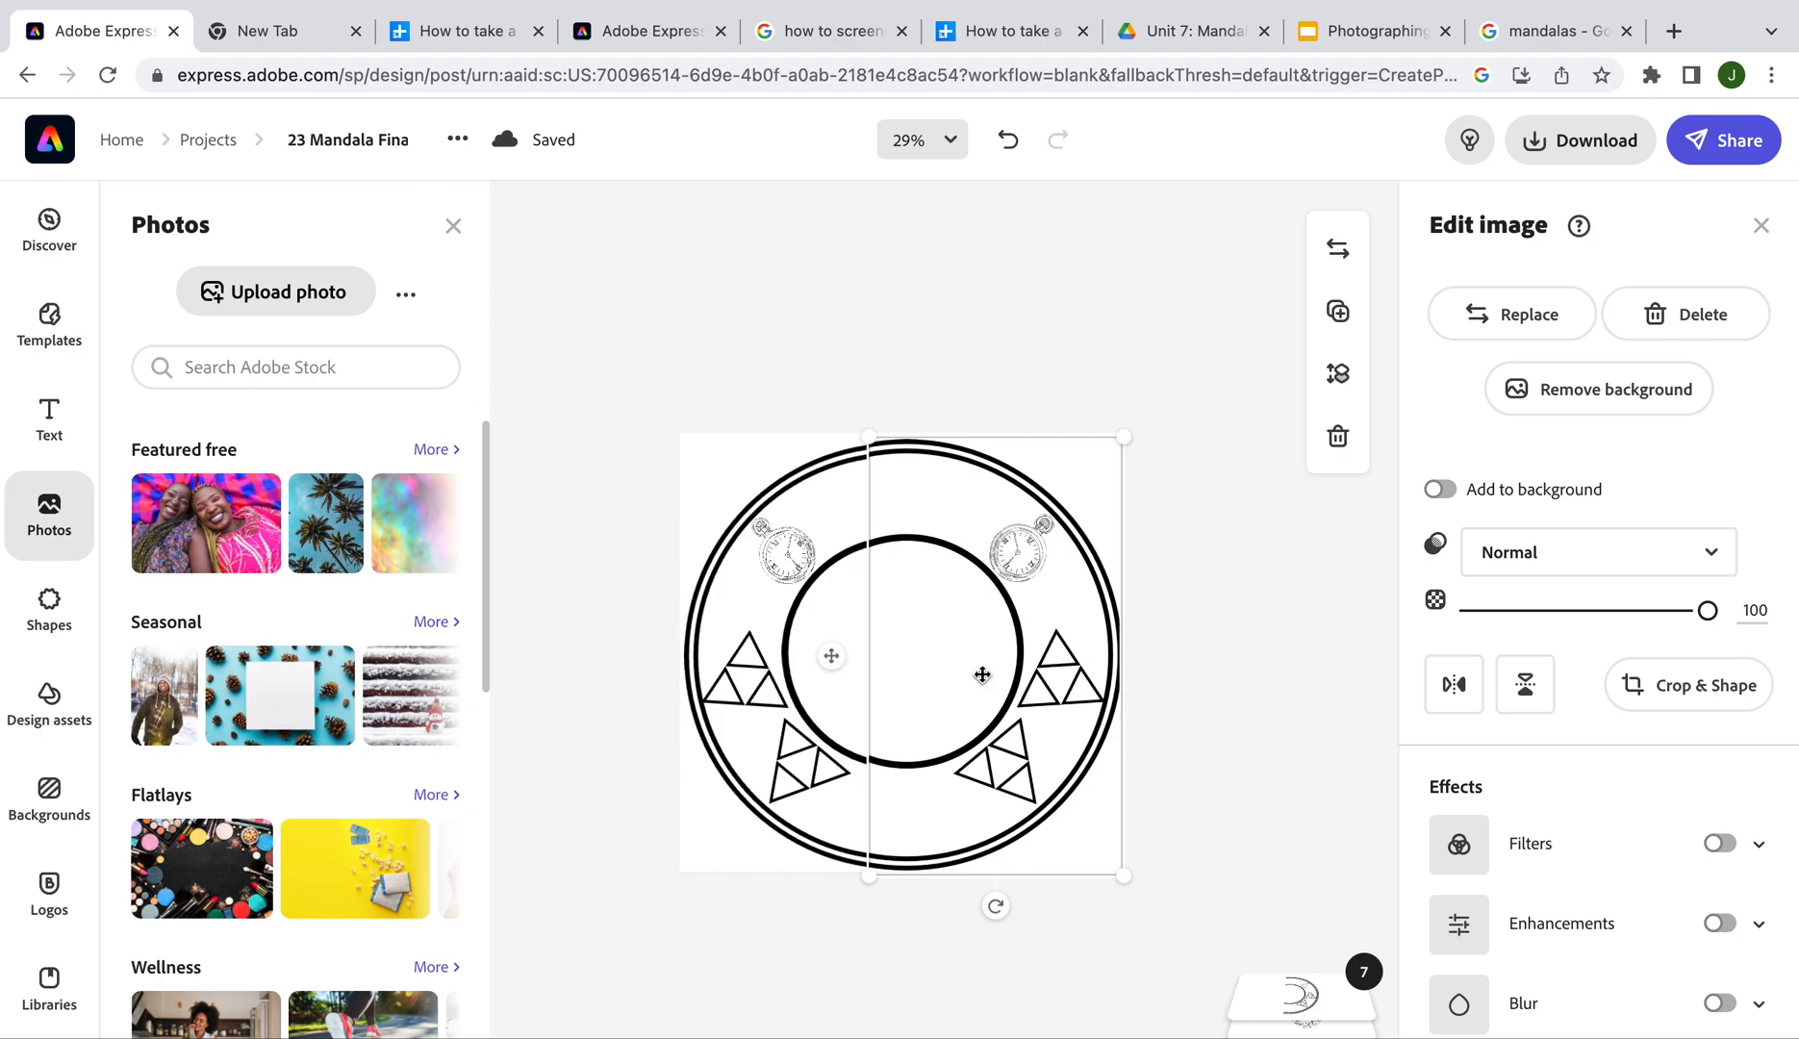
left_click(1198, 701)
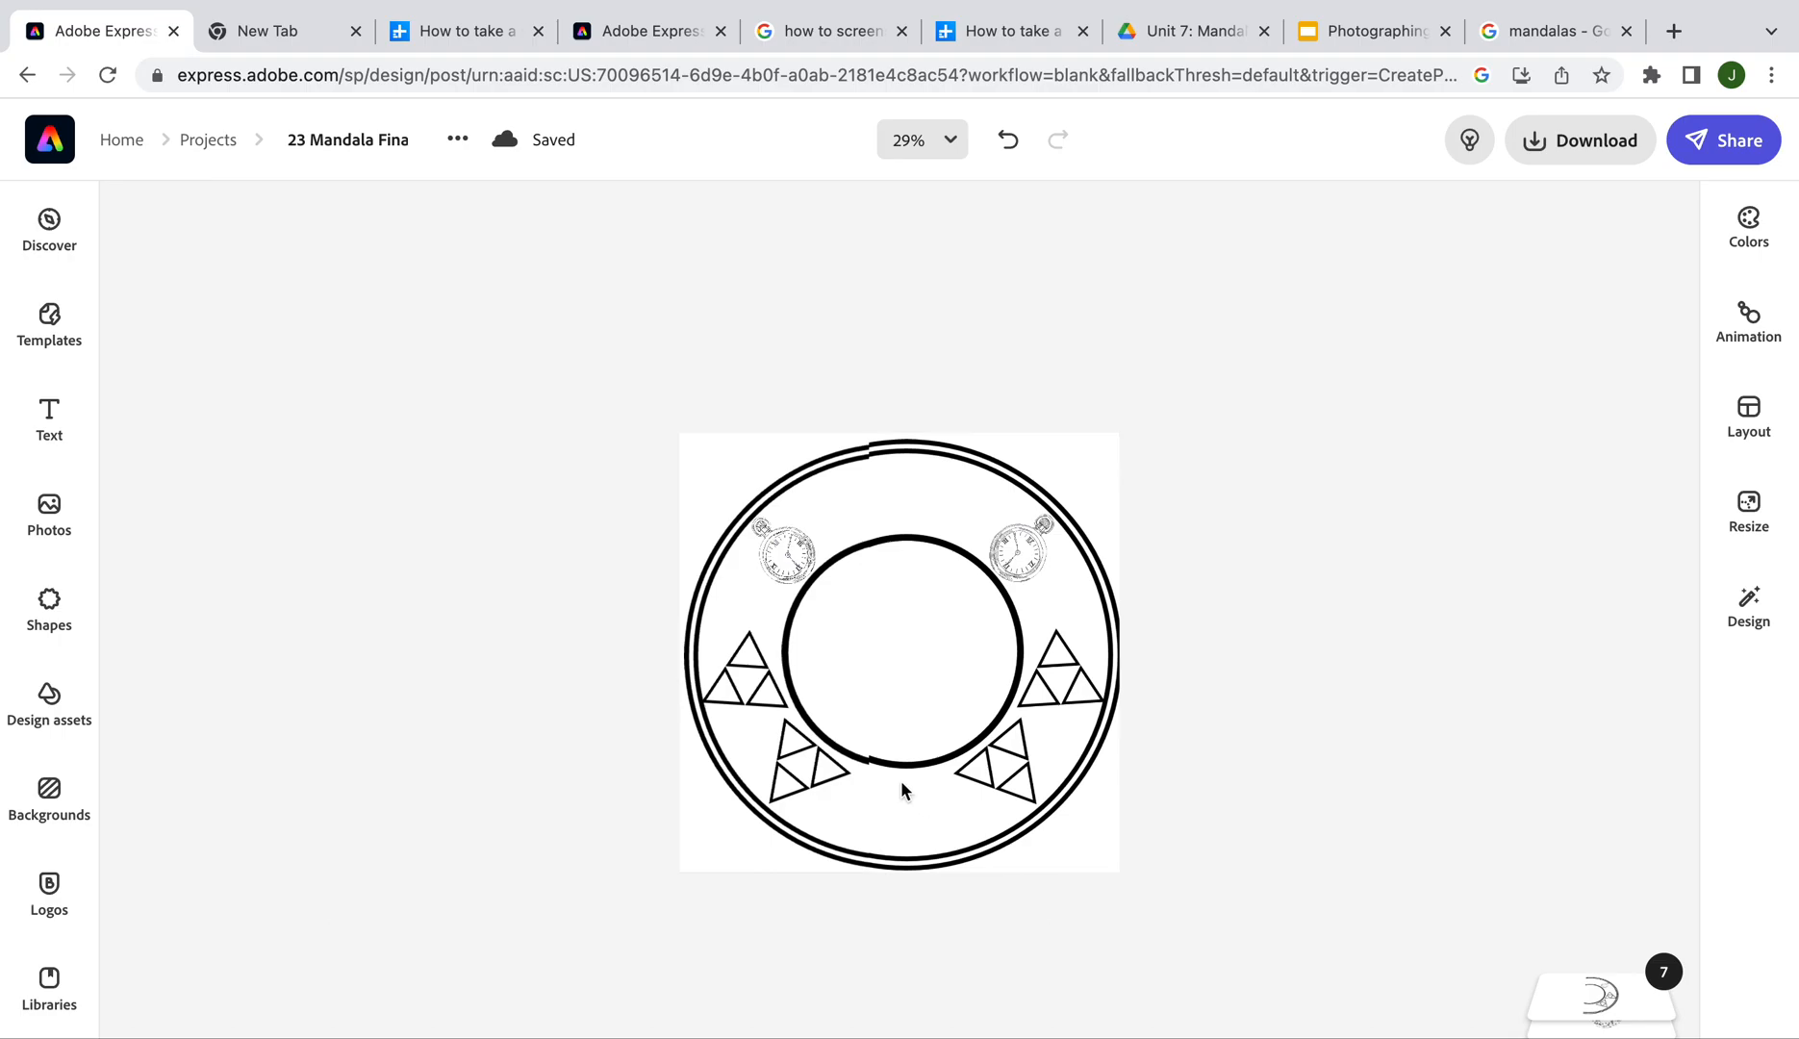
Add a heart shape from a 'heart' search, fill it black, and shrink it small
left_click(48, 614)
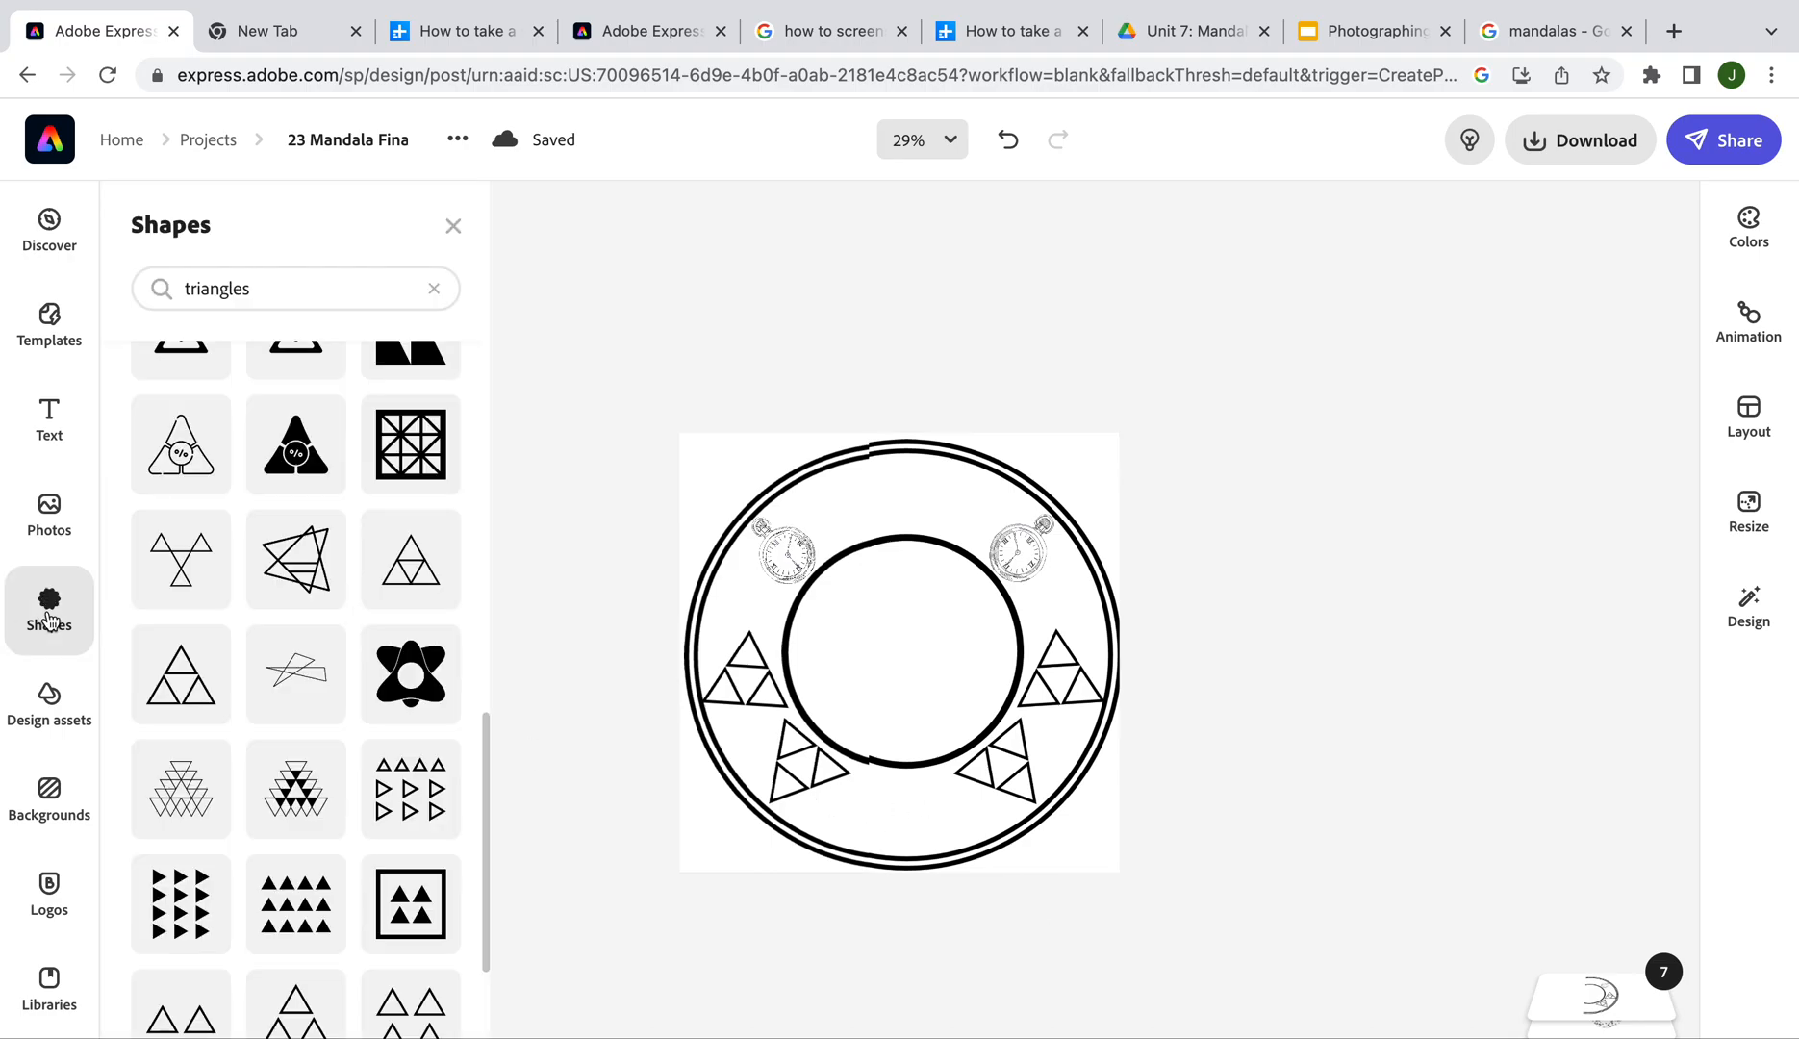
left_click(257, 290)
key("BackSpace")
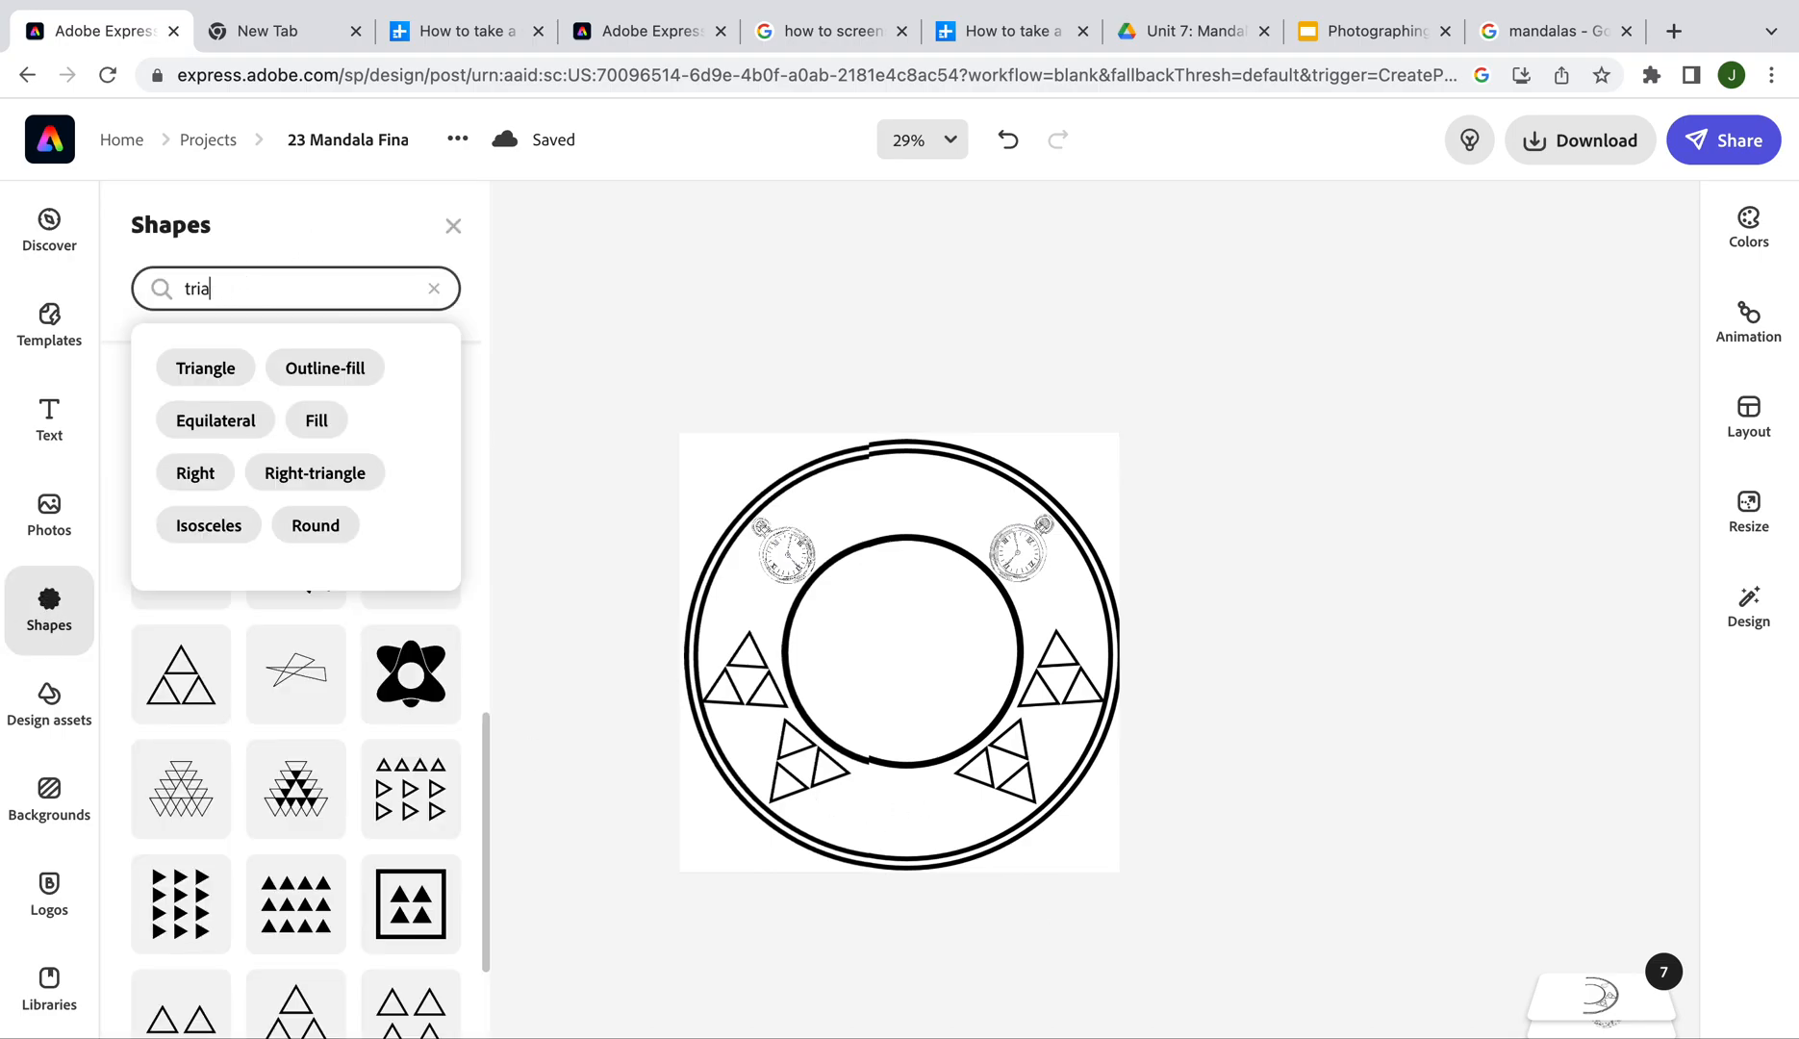
key("BackSpace")
type("heart")
key("Return")
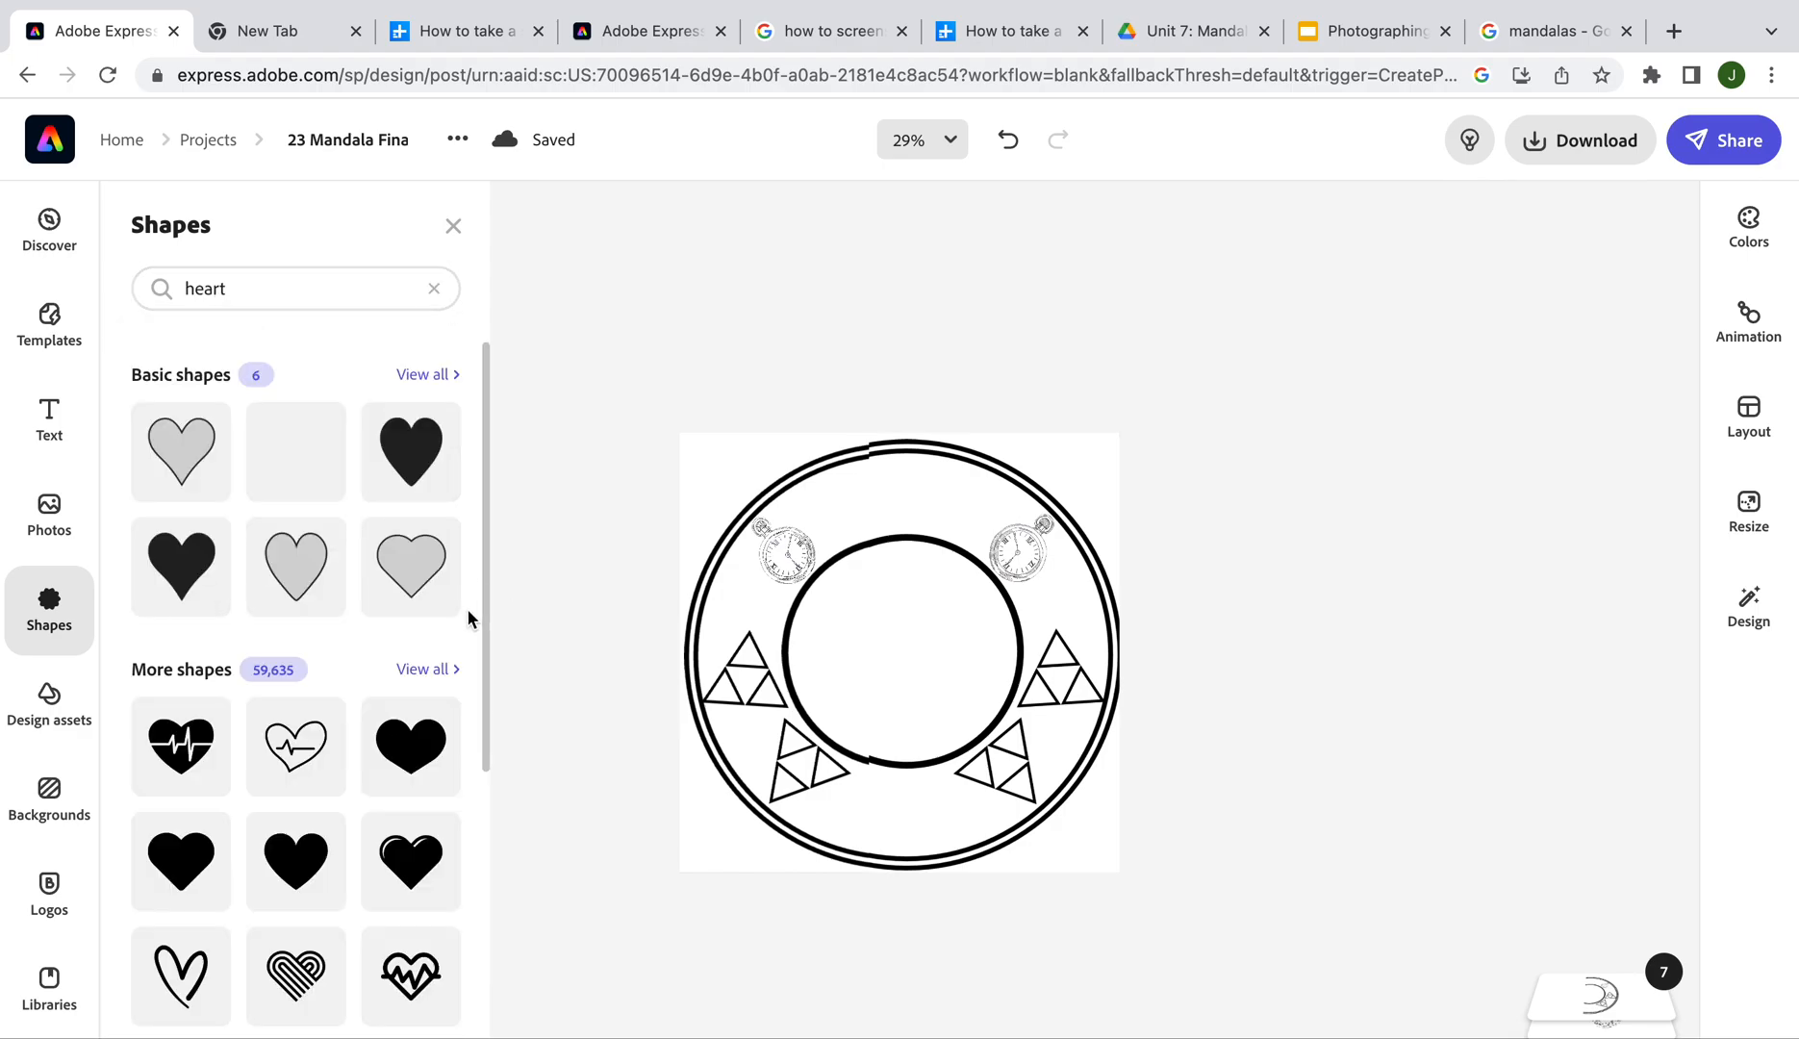
left_click(412, 453)
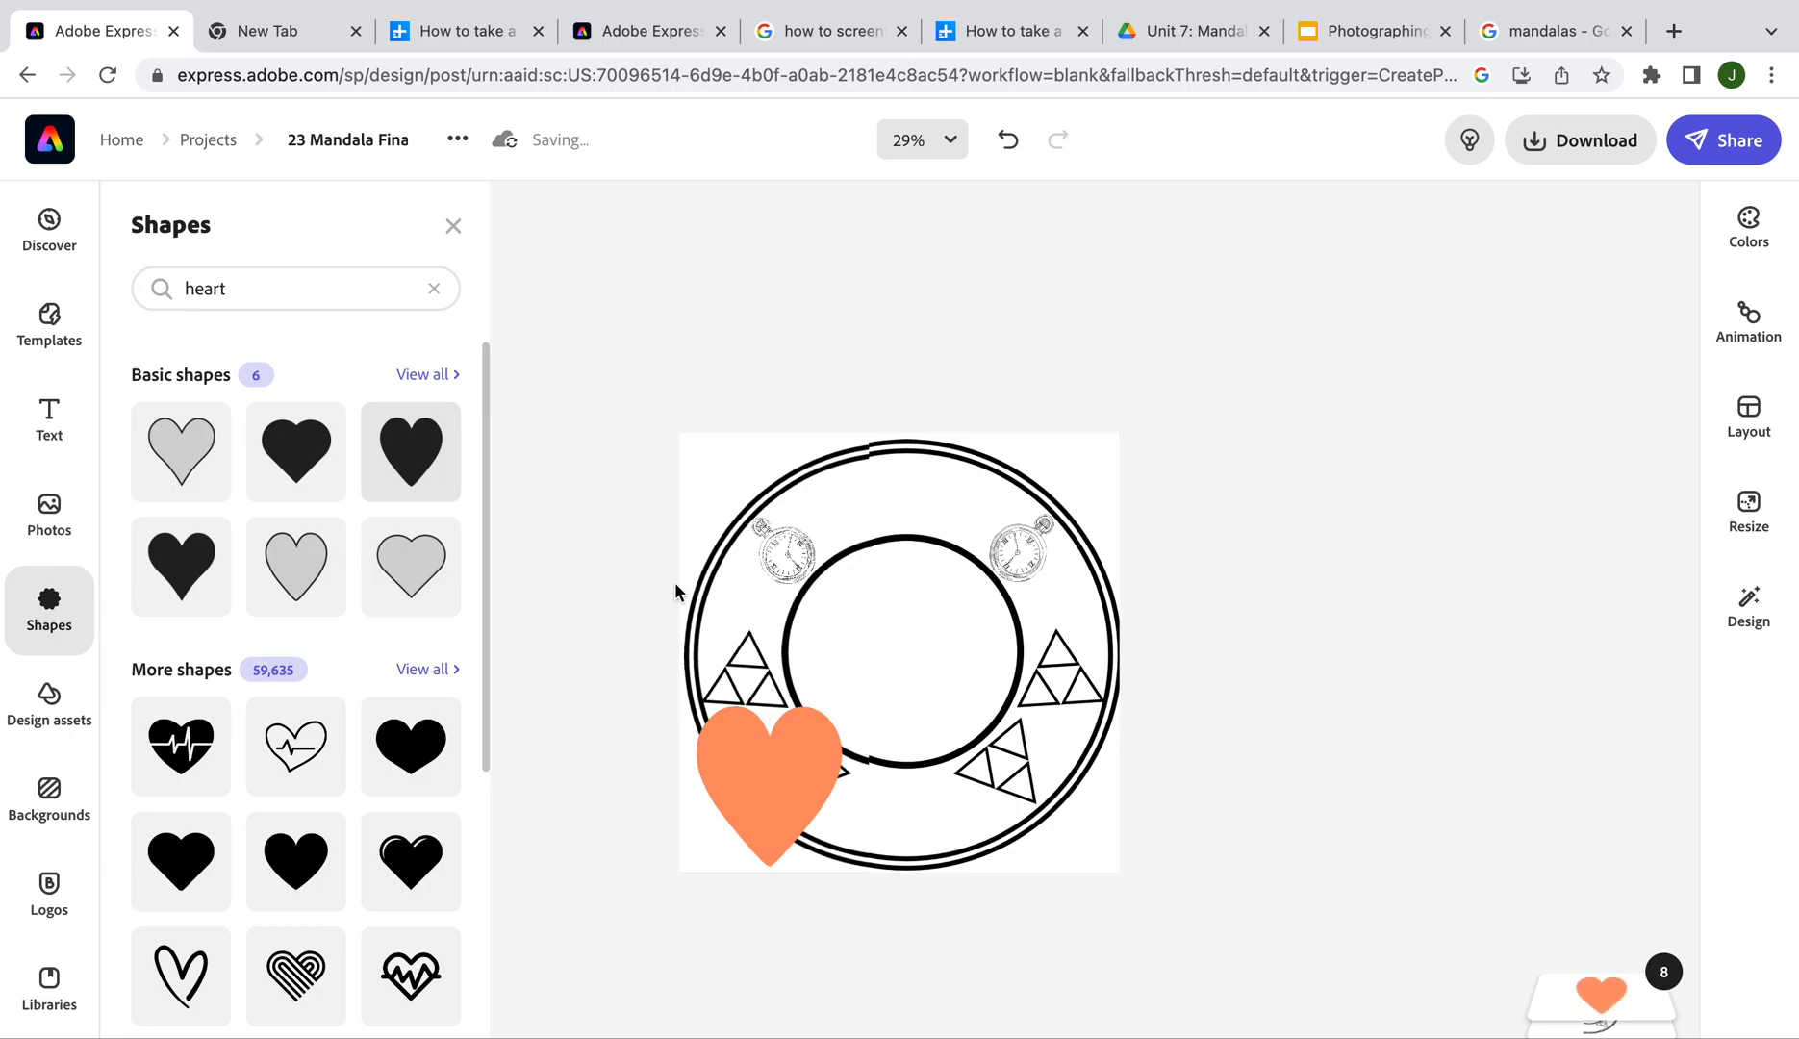
left_click(742, 774)
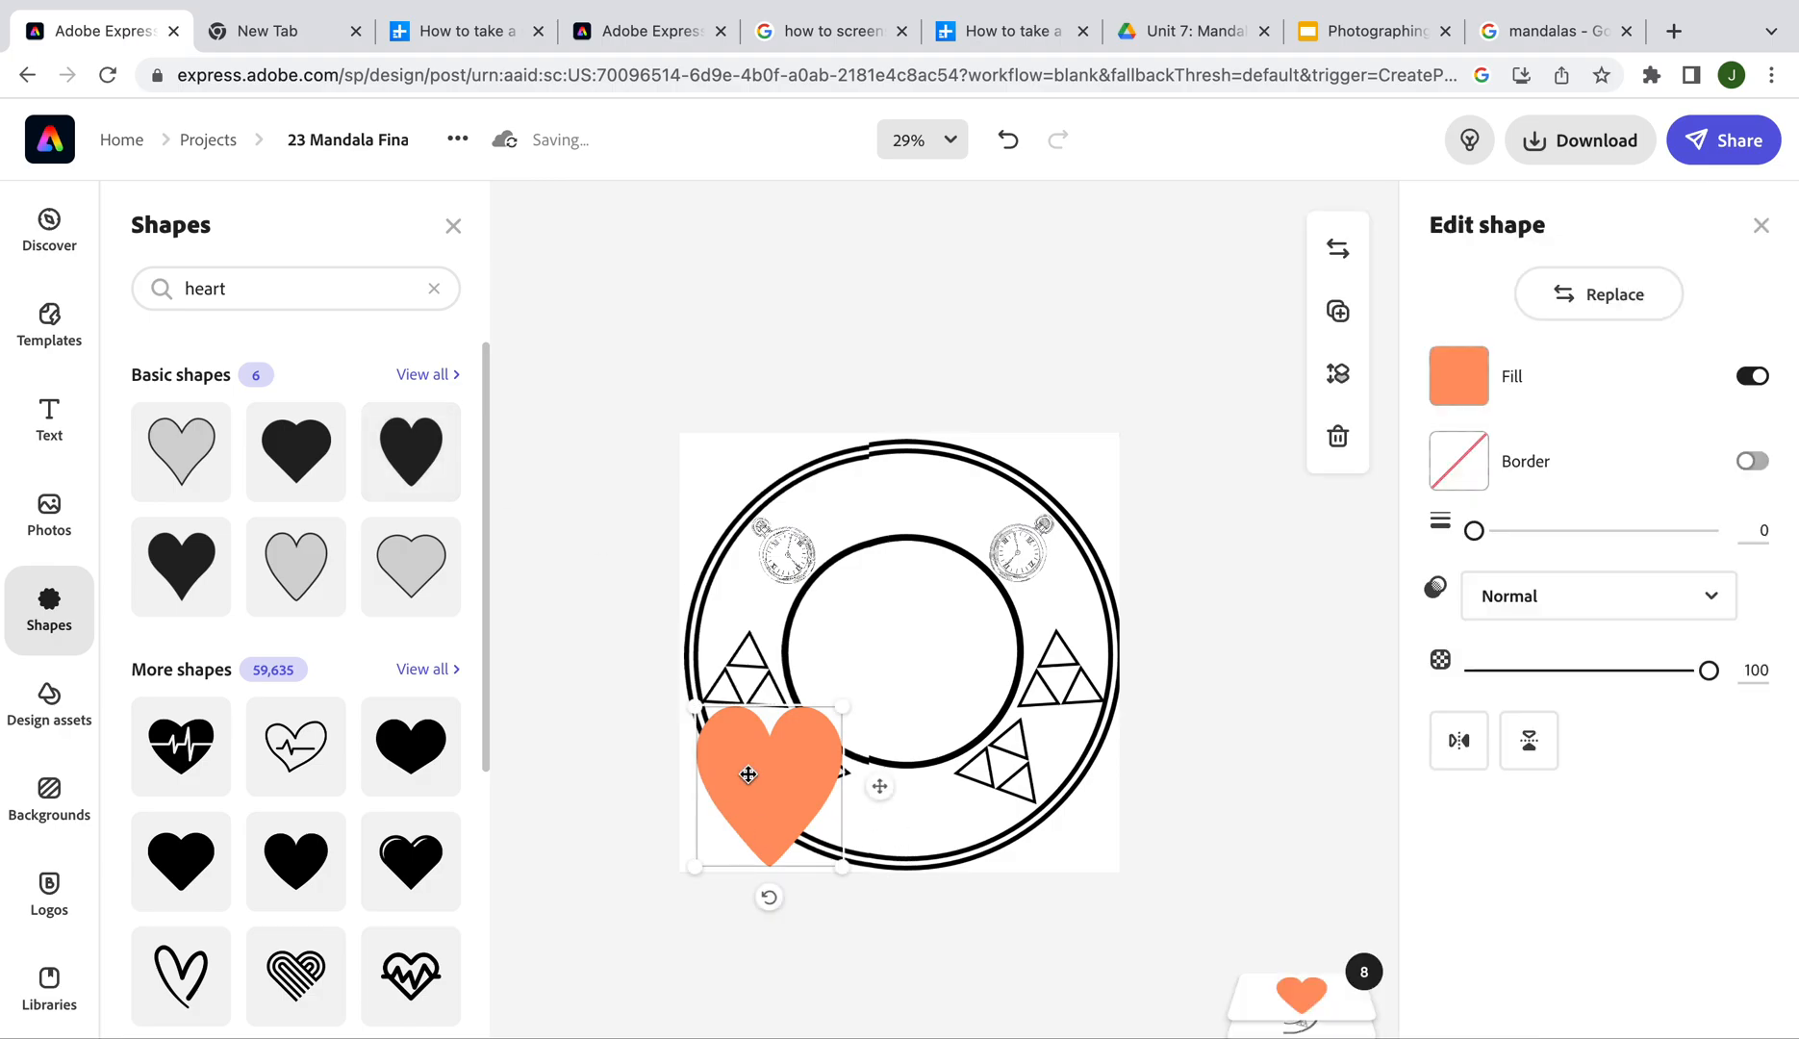
left_click(1458, 376)
left_click(1481, 604)
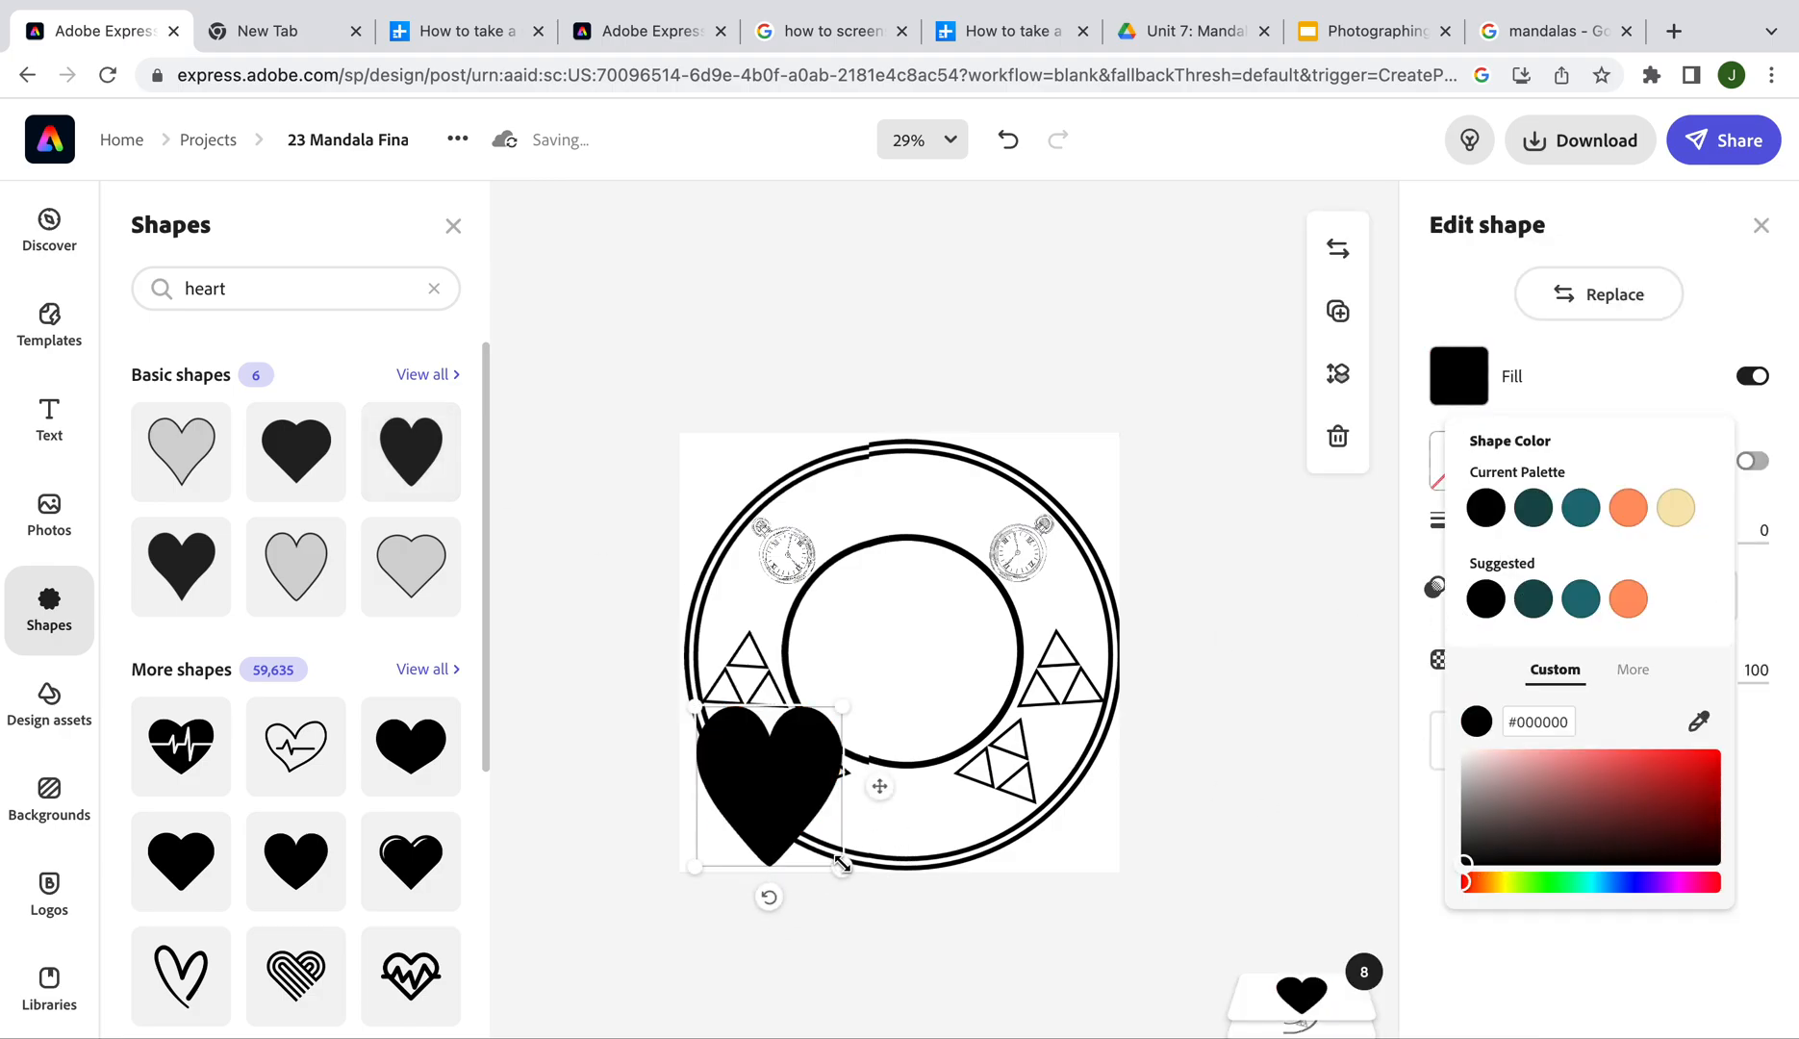
left_click_drag(841, 866, 908, 814)
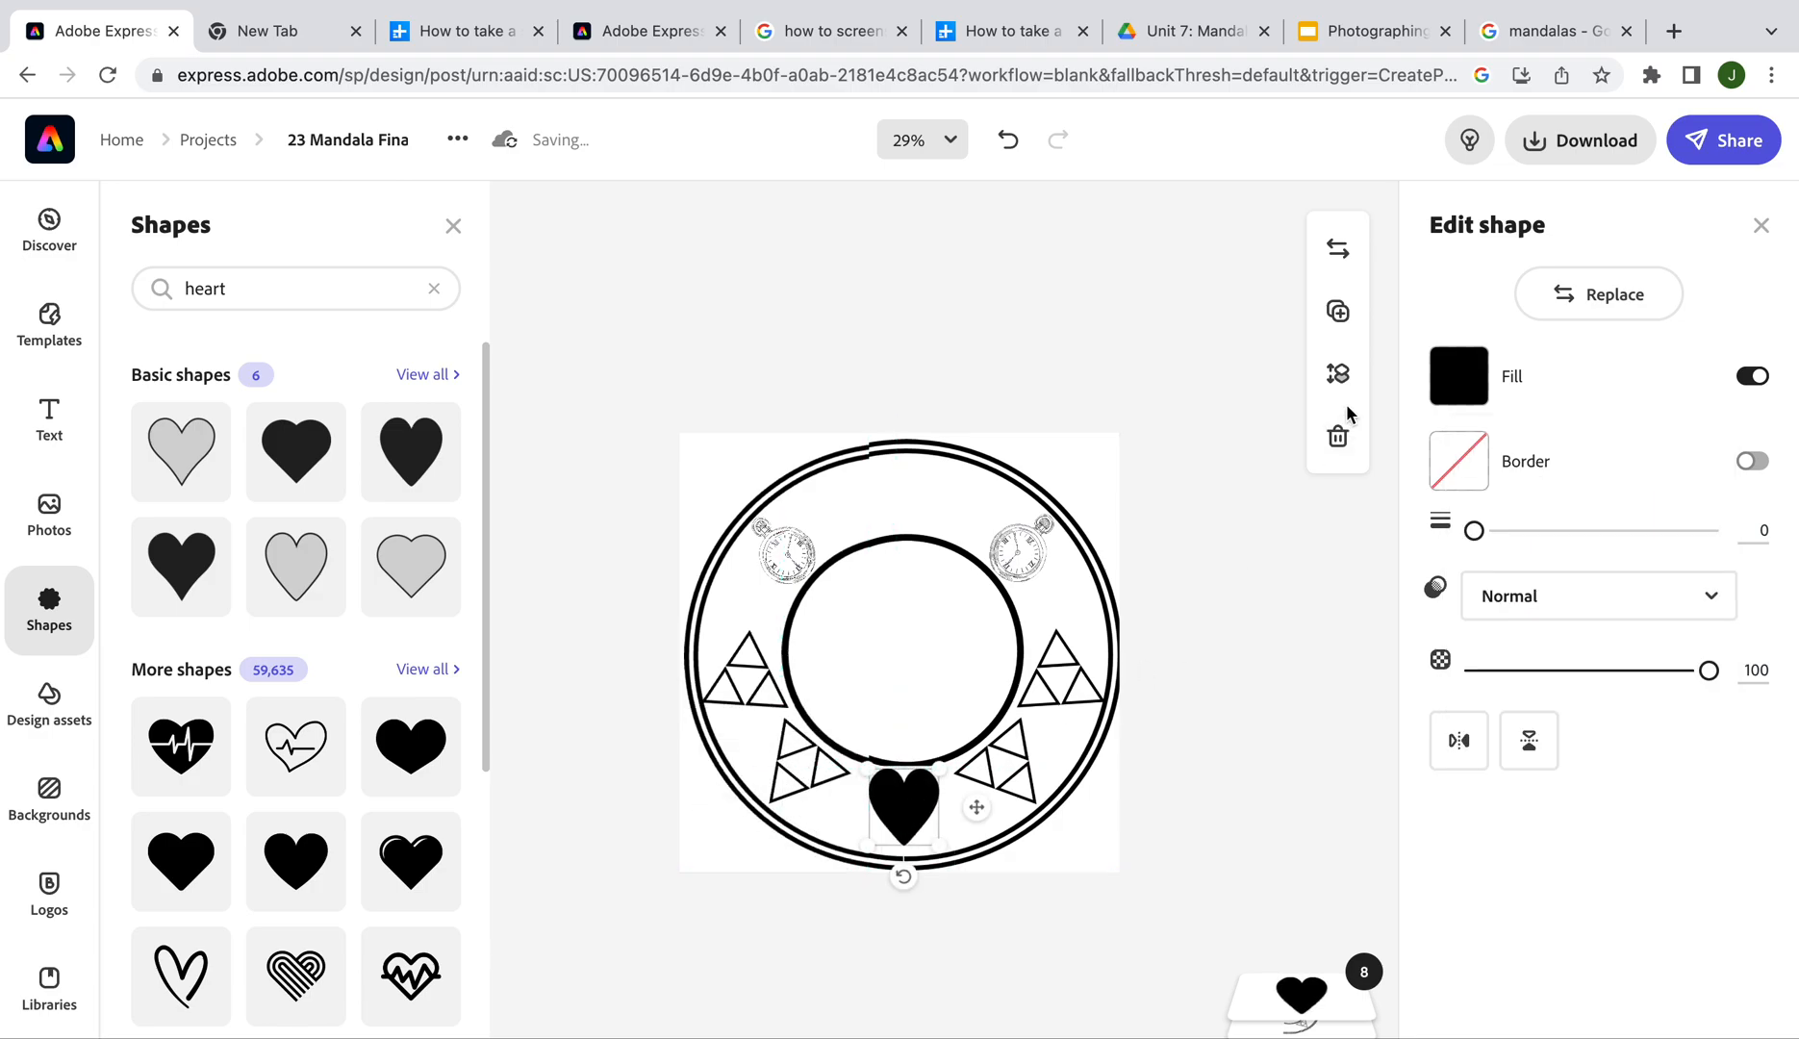
Duplicate the heart, move the copy to the top between the clocks, and flip it upside down
left_click(1318, 325)
left_click_drag(916, 815, 912, 520)
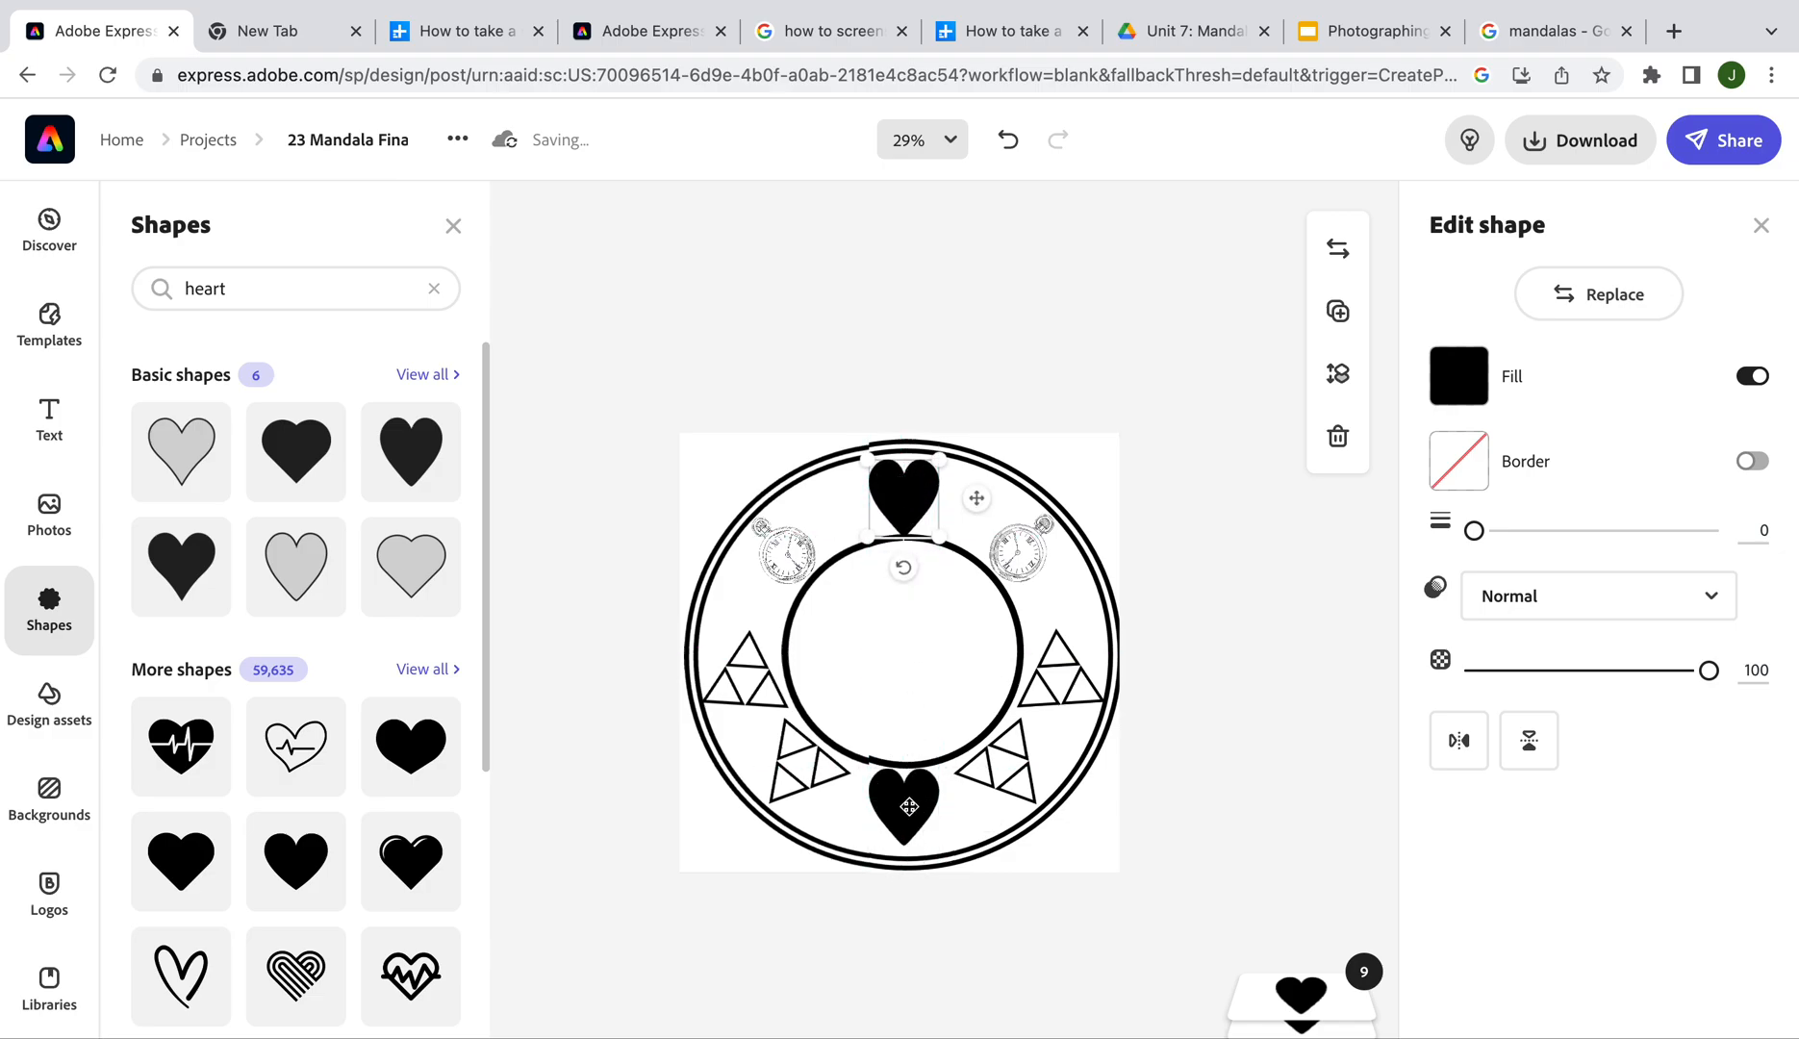
left_click_drag(908, 491, 911, 494)
left_click(1533, 751)
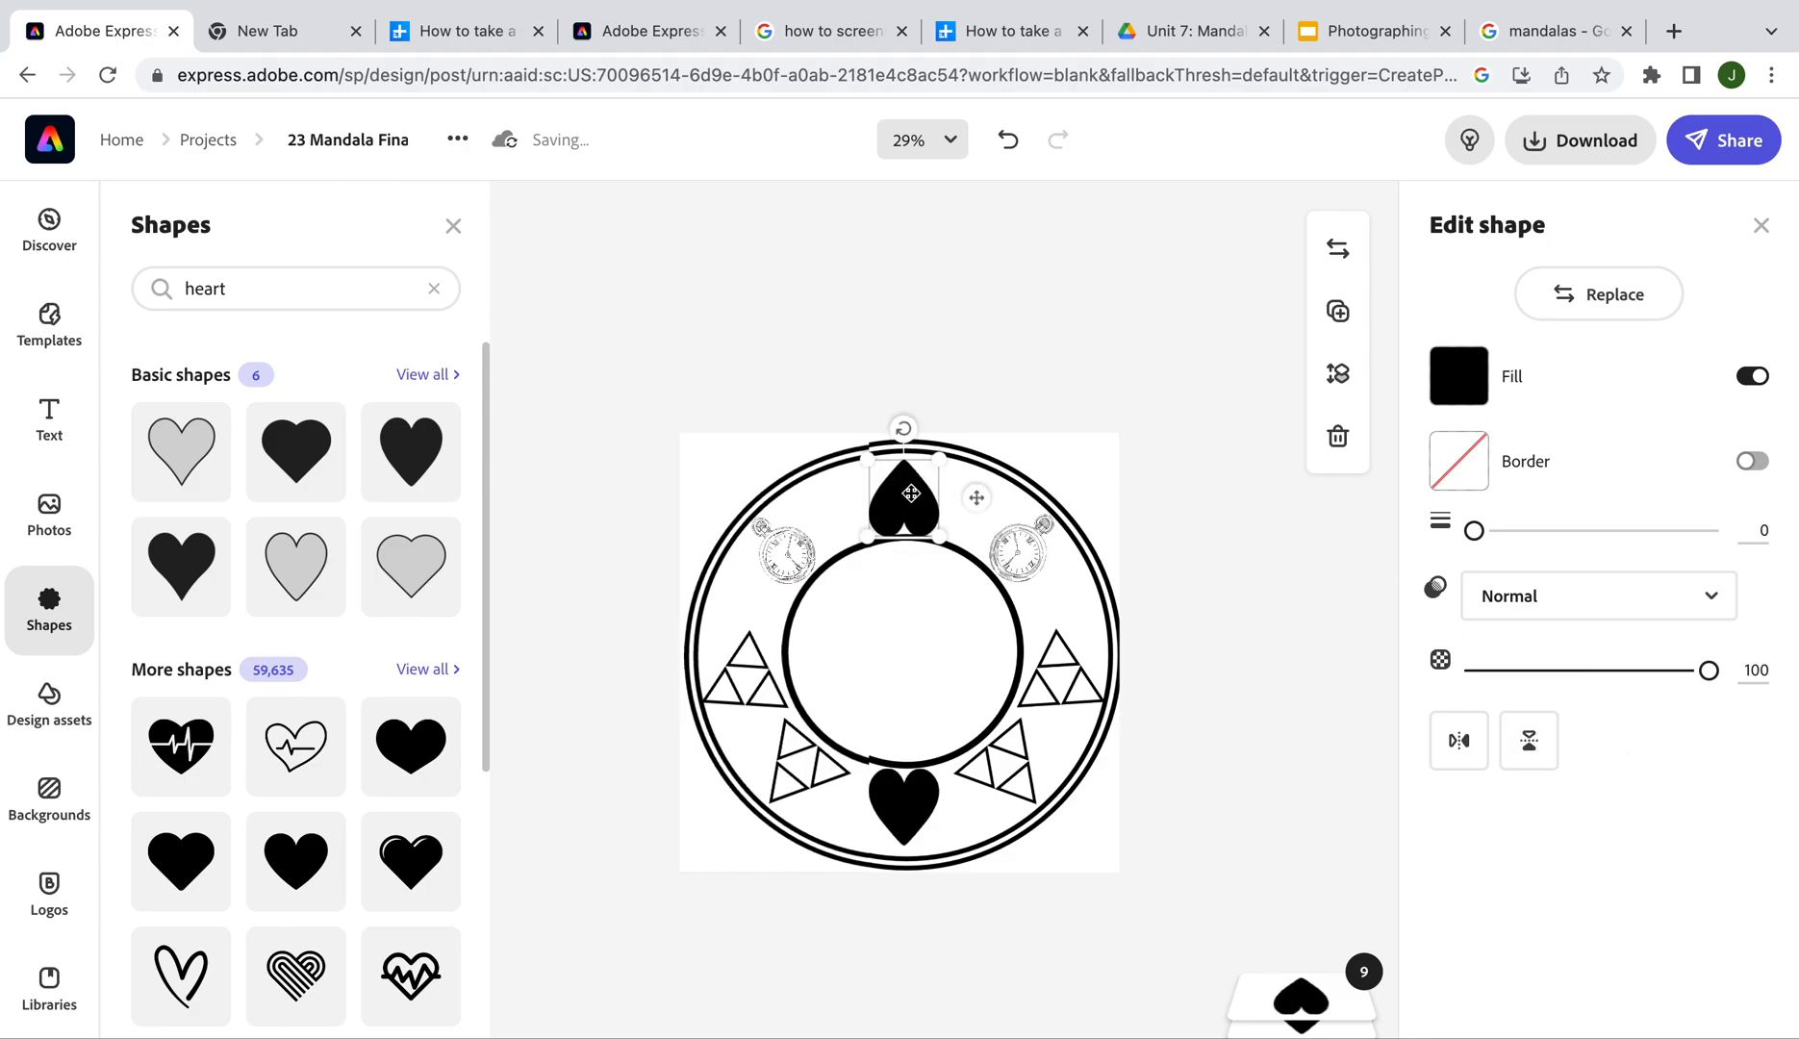
left_click_drag(910, 490, 910, 483)
left_click(1109, 356)
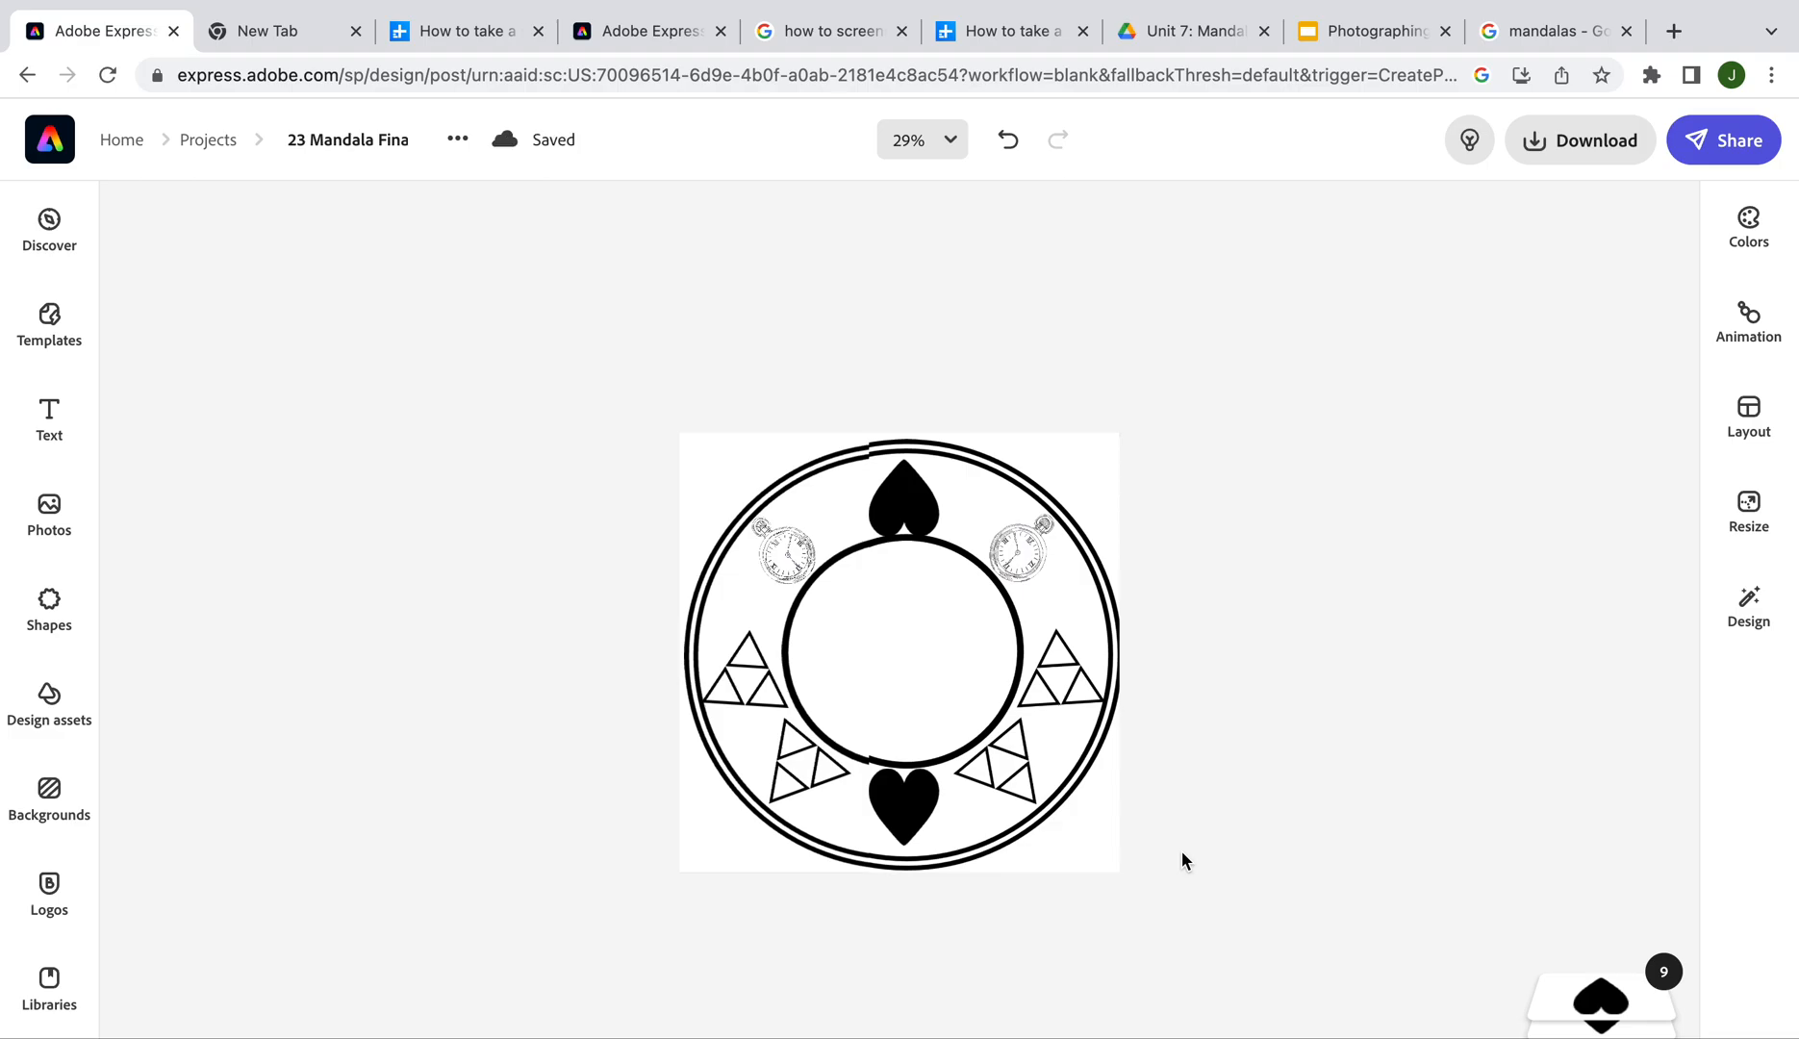
Choose PNG (transparent background) as the file type and start the mandala download
left_click(1560, 152)
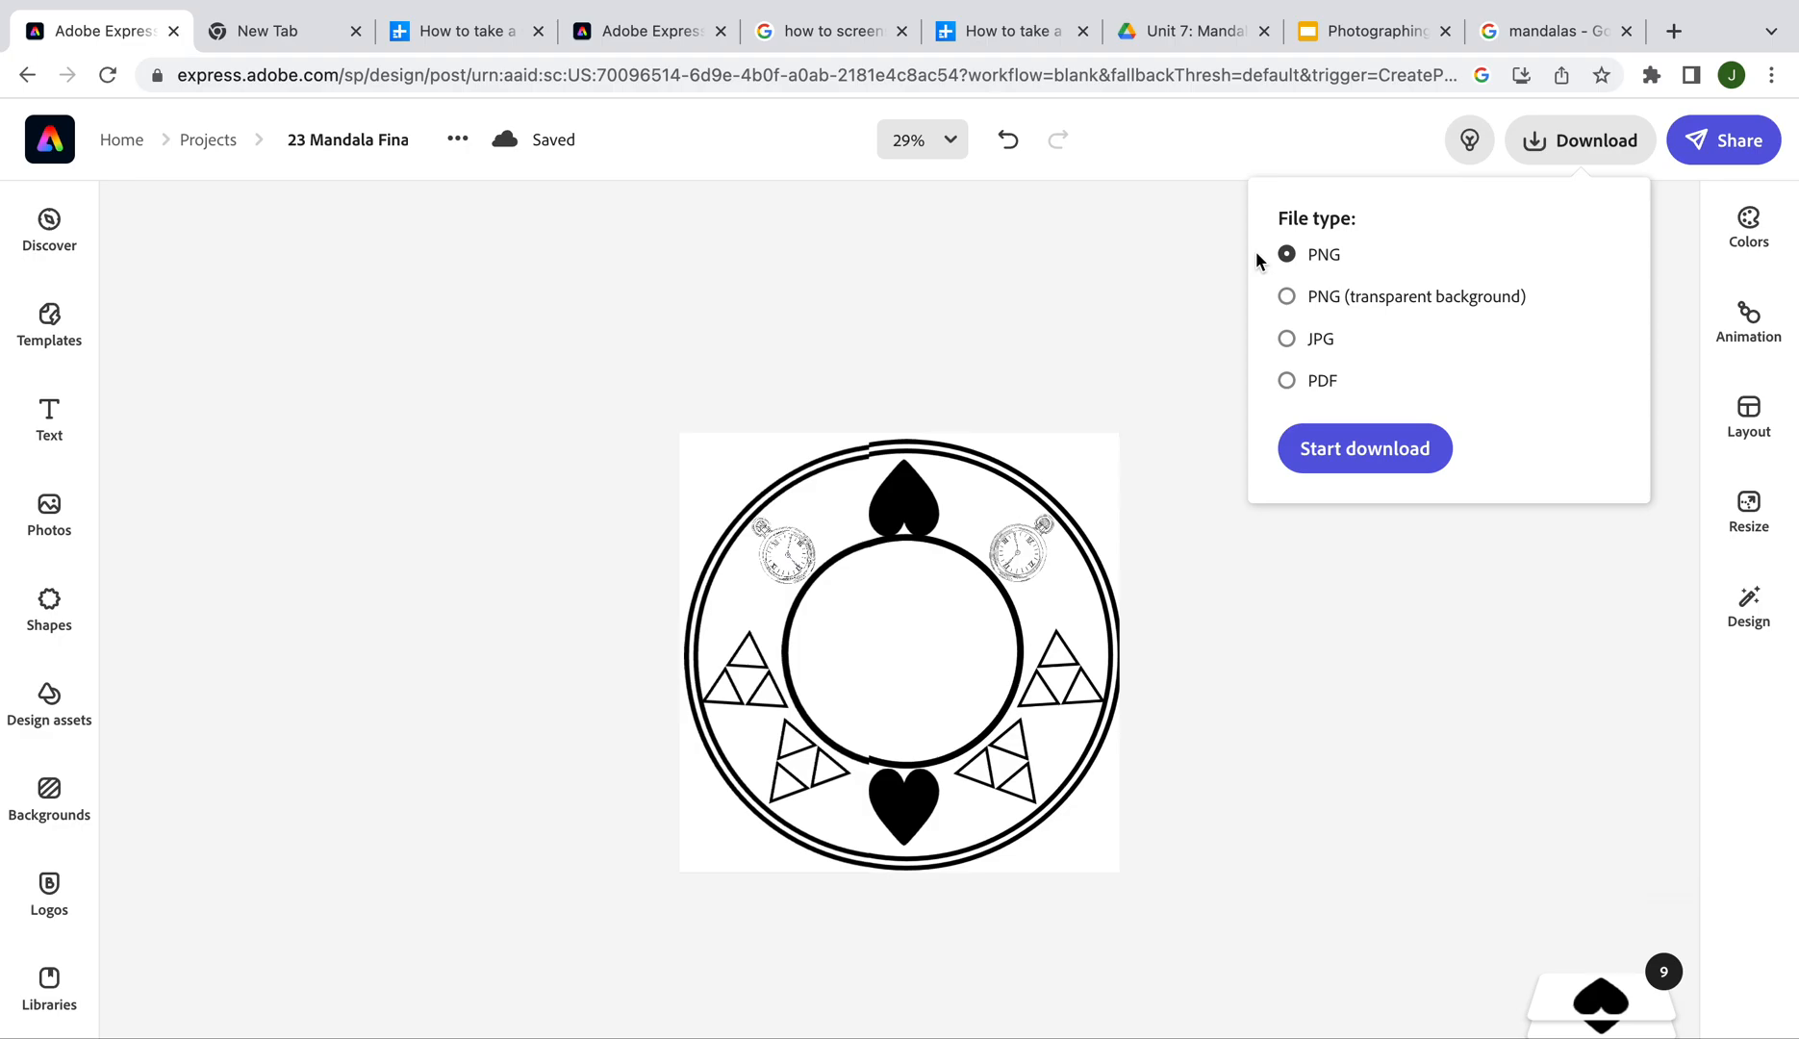
left_click(1286, 297)
left_click(1358, 452)
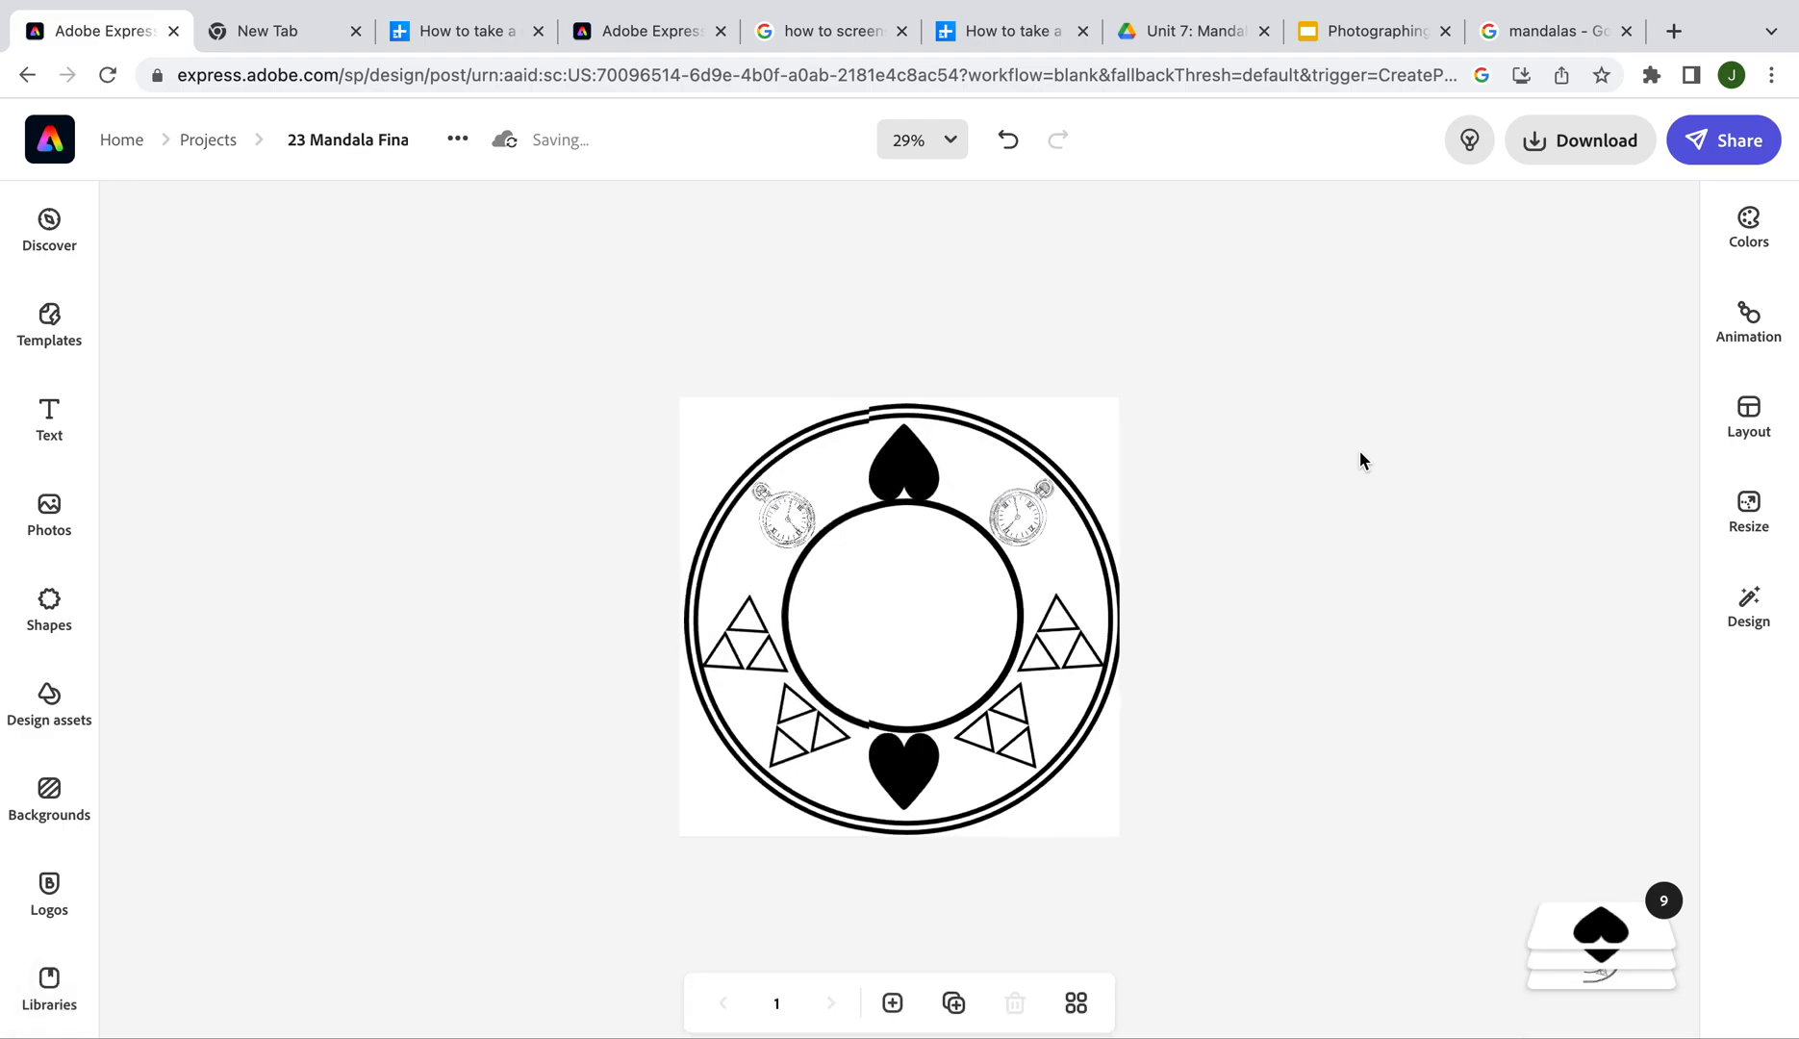
key("ctrl+Left")
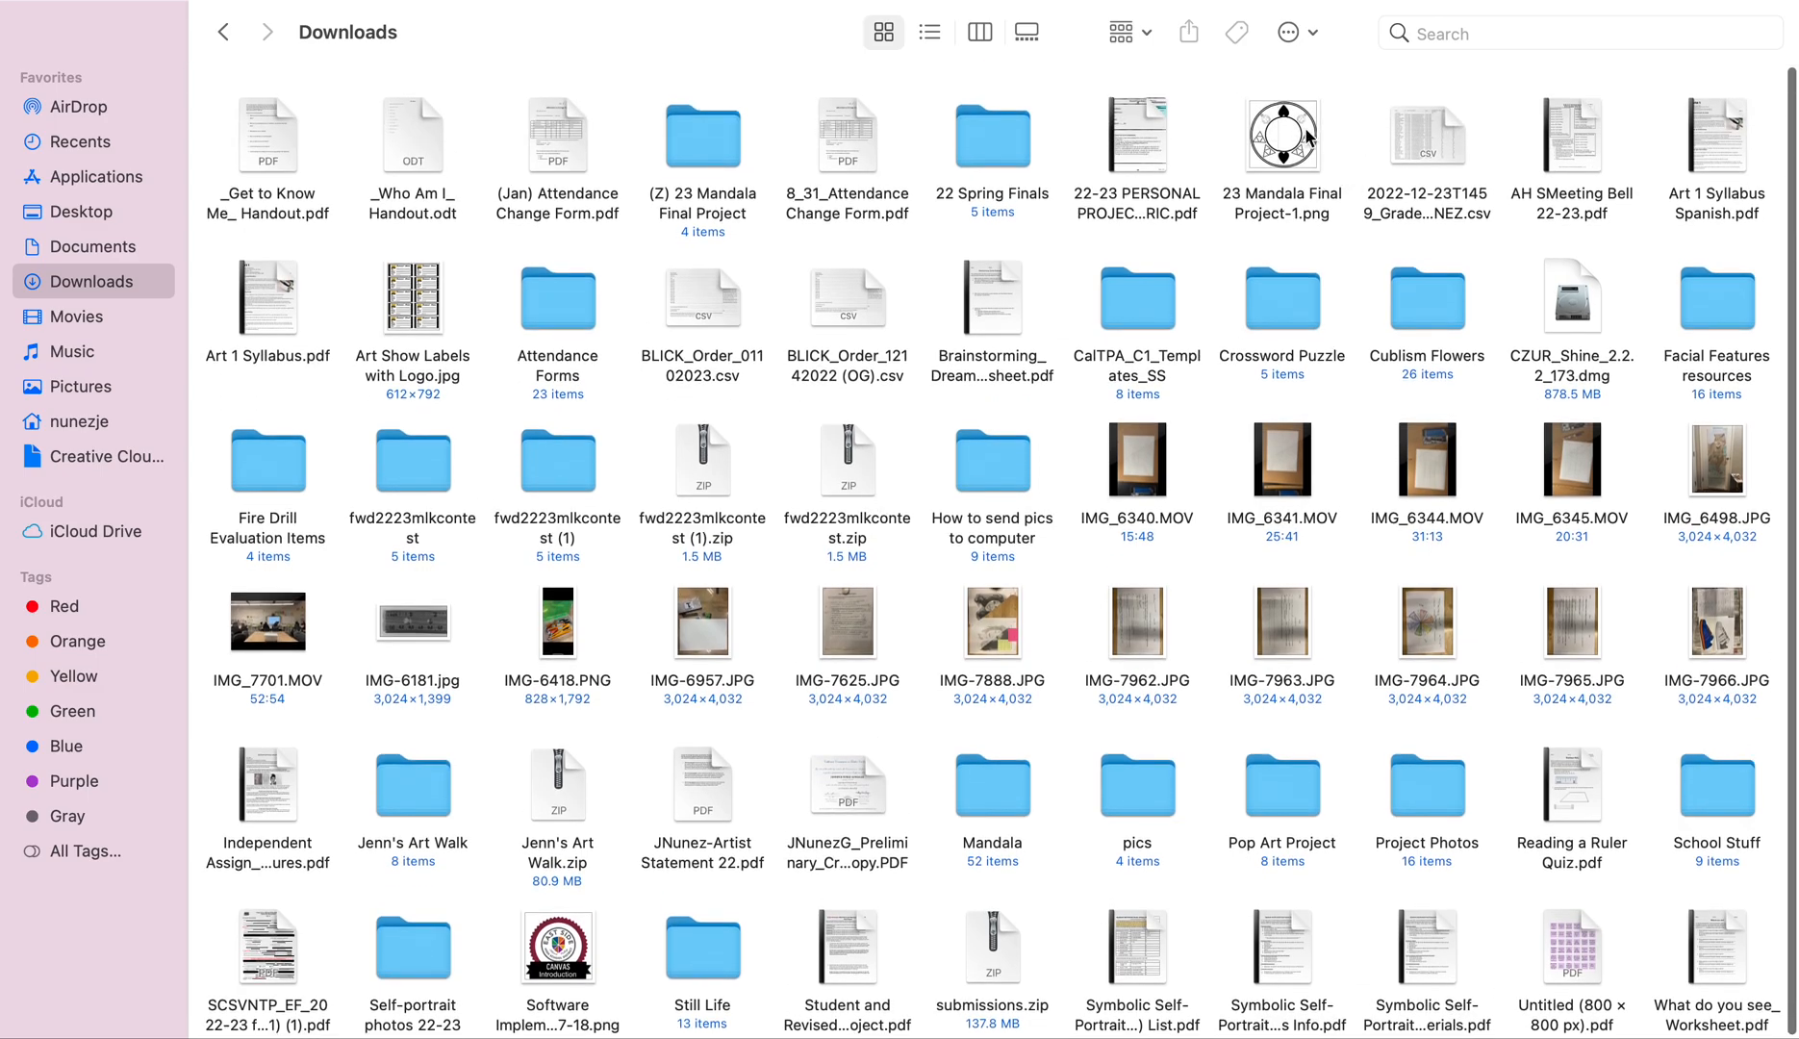
left_click(1269, 154)
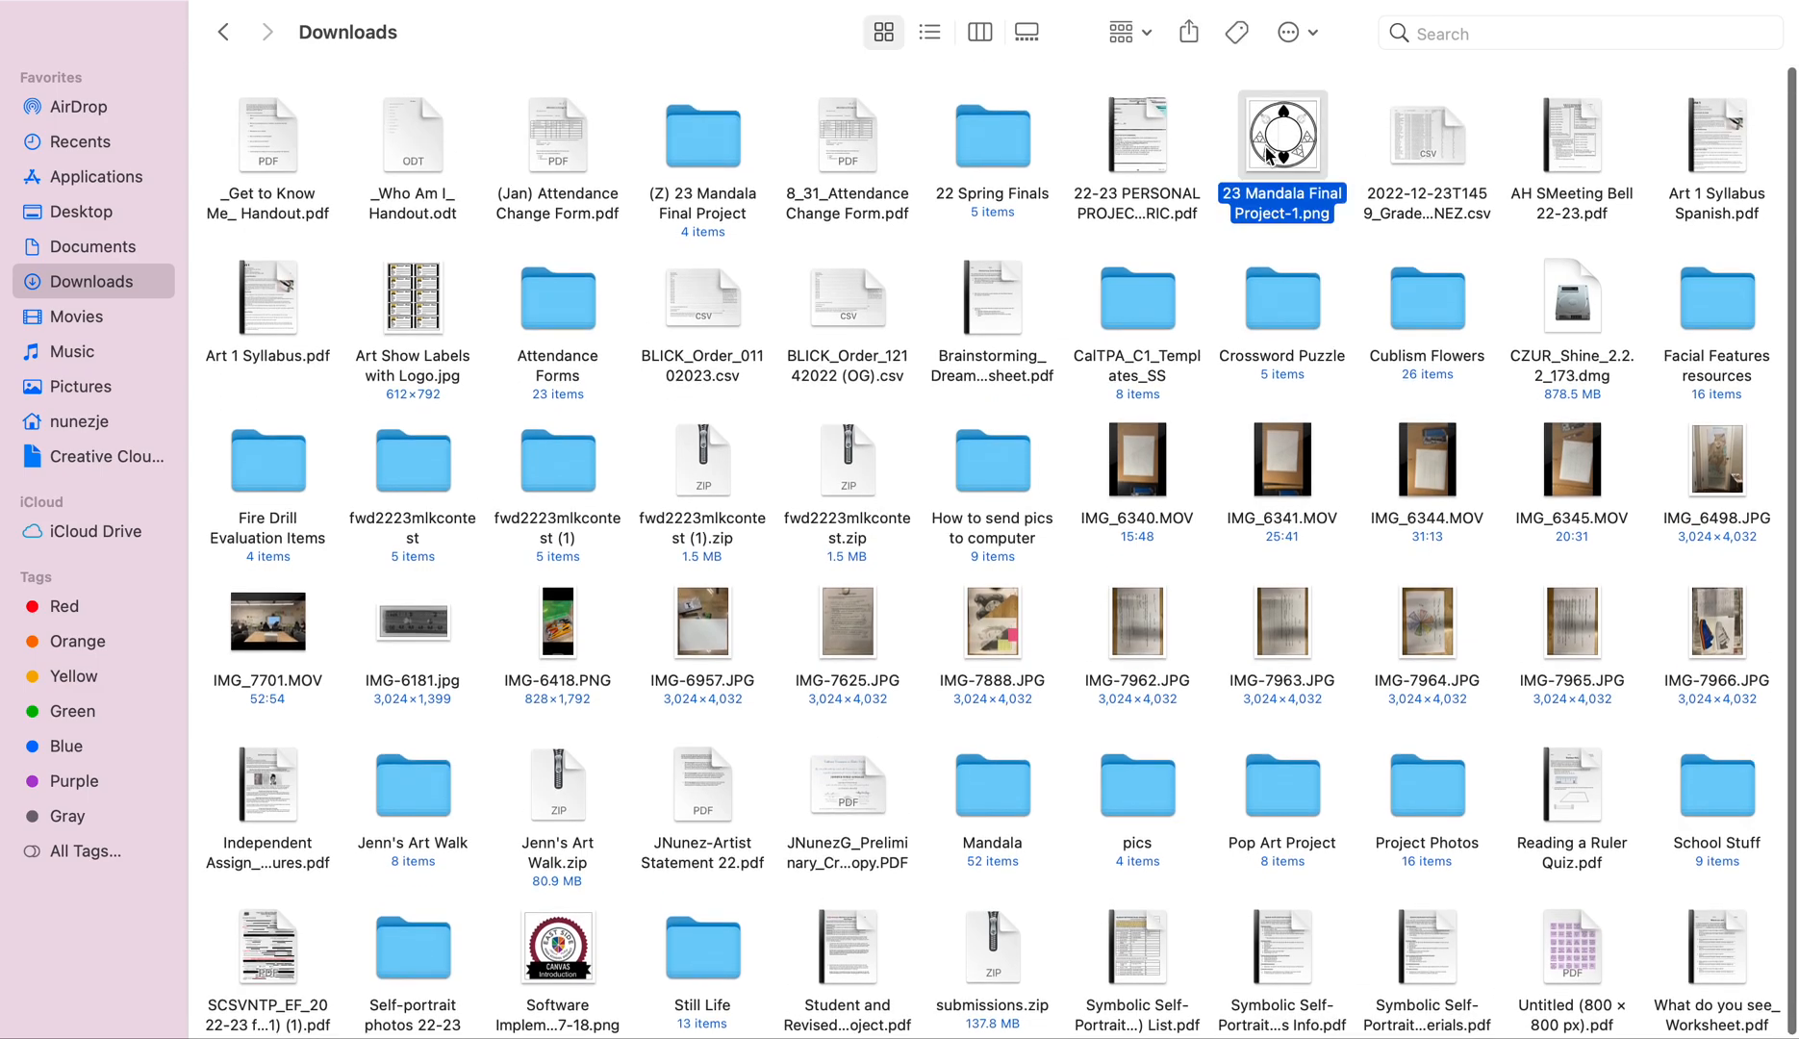
key("space")
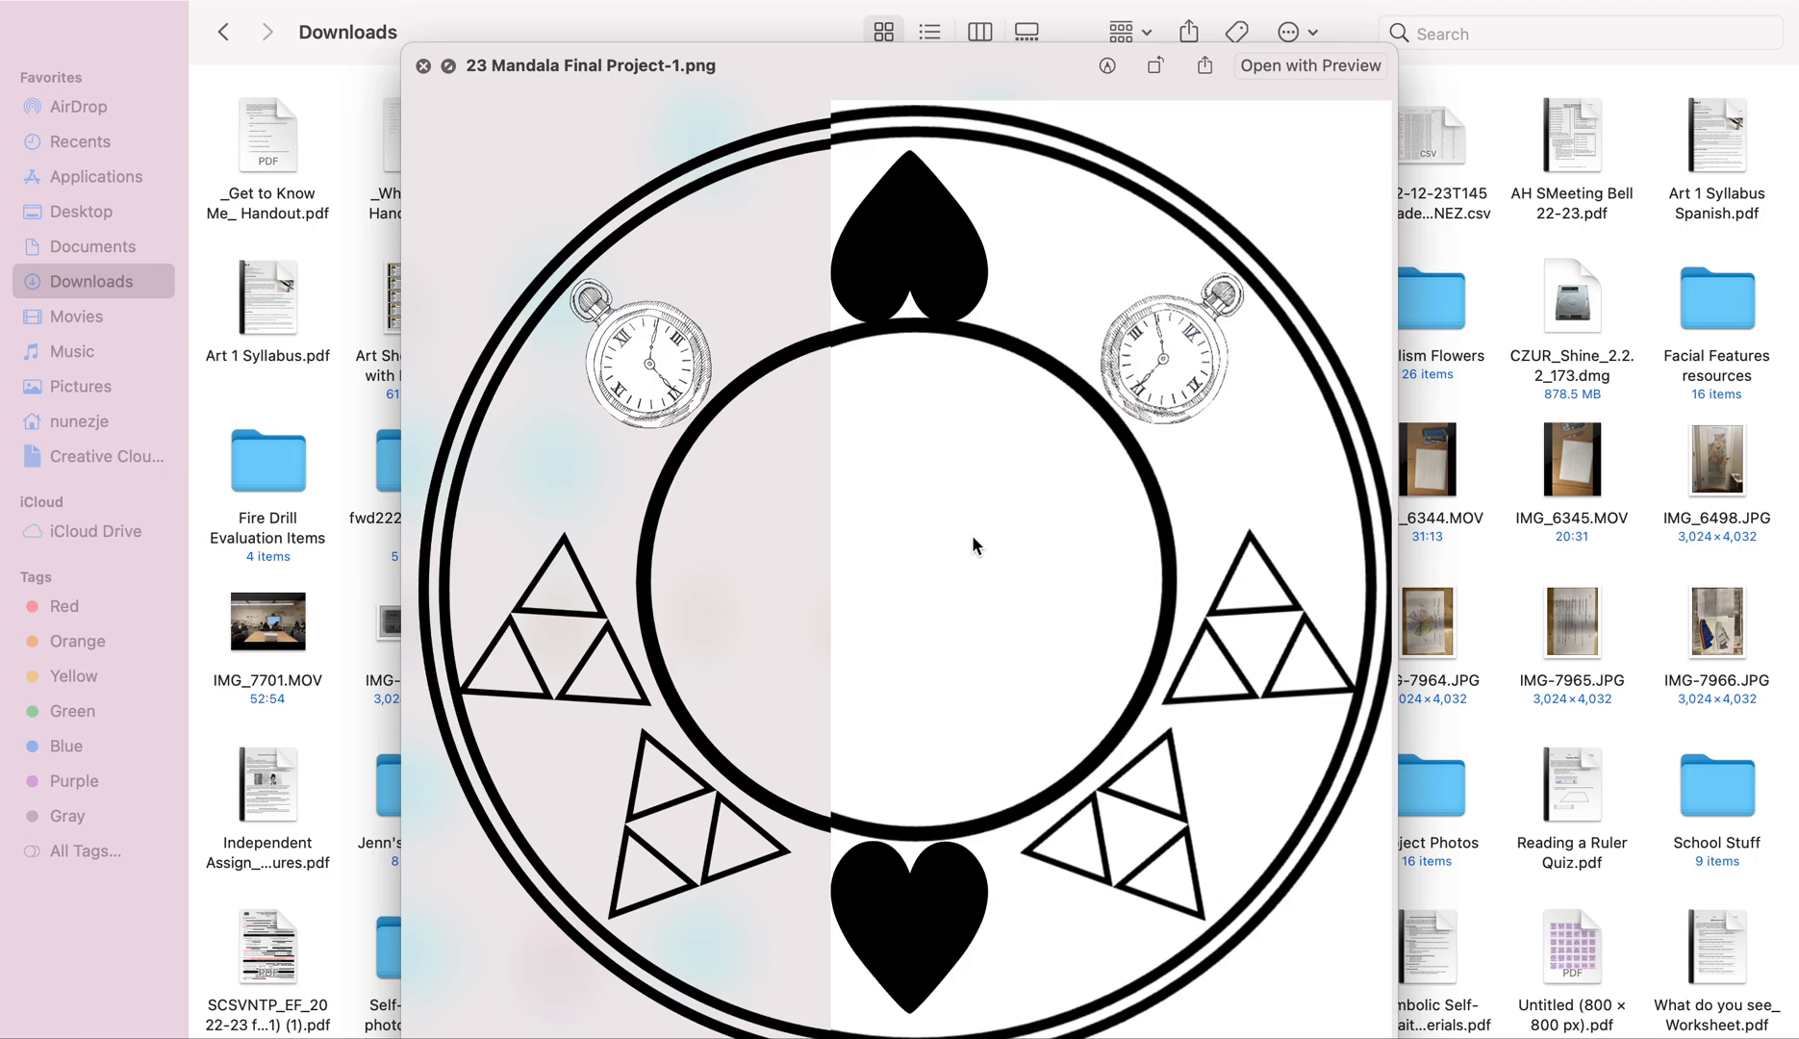
left_click(1493, 238)
left_click(1298, 120)
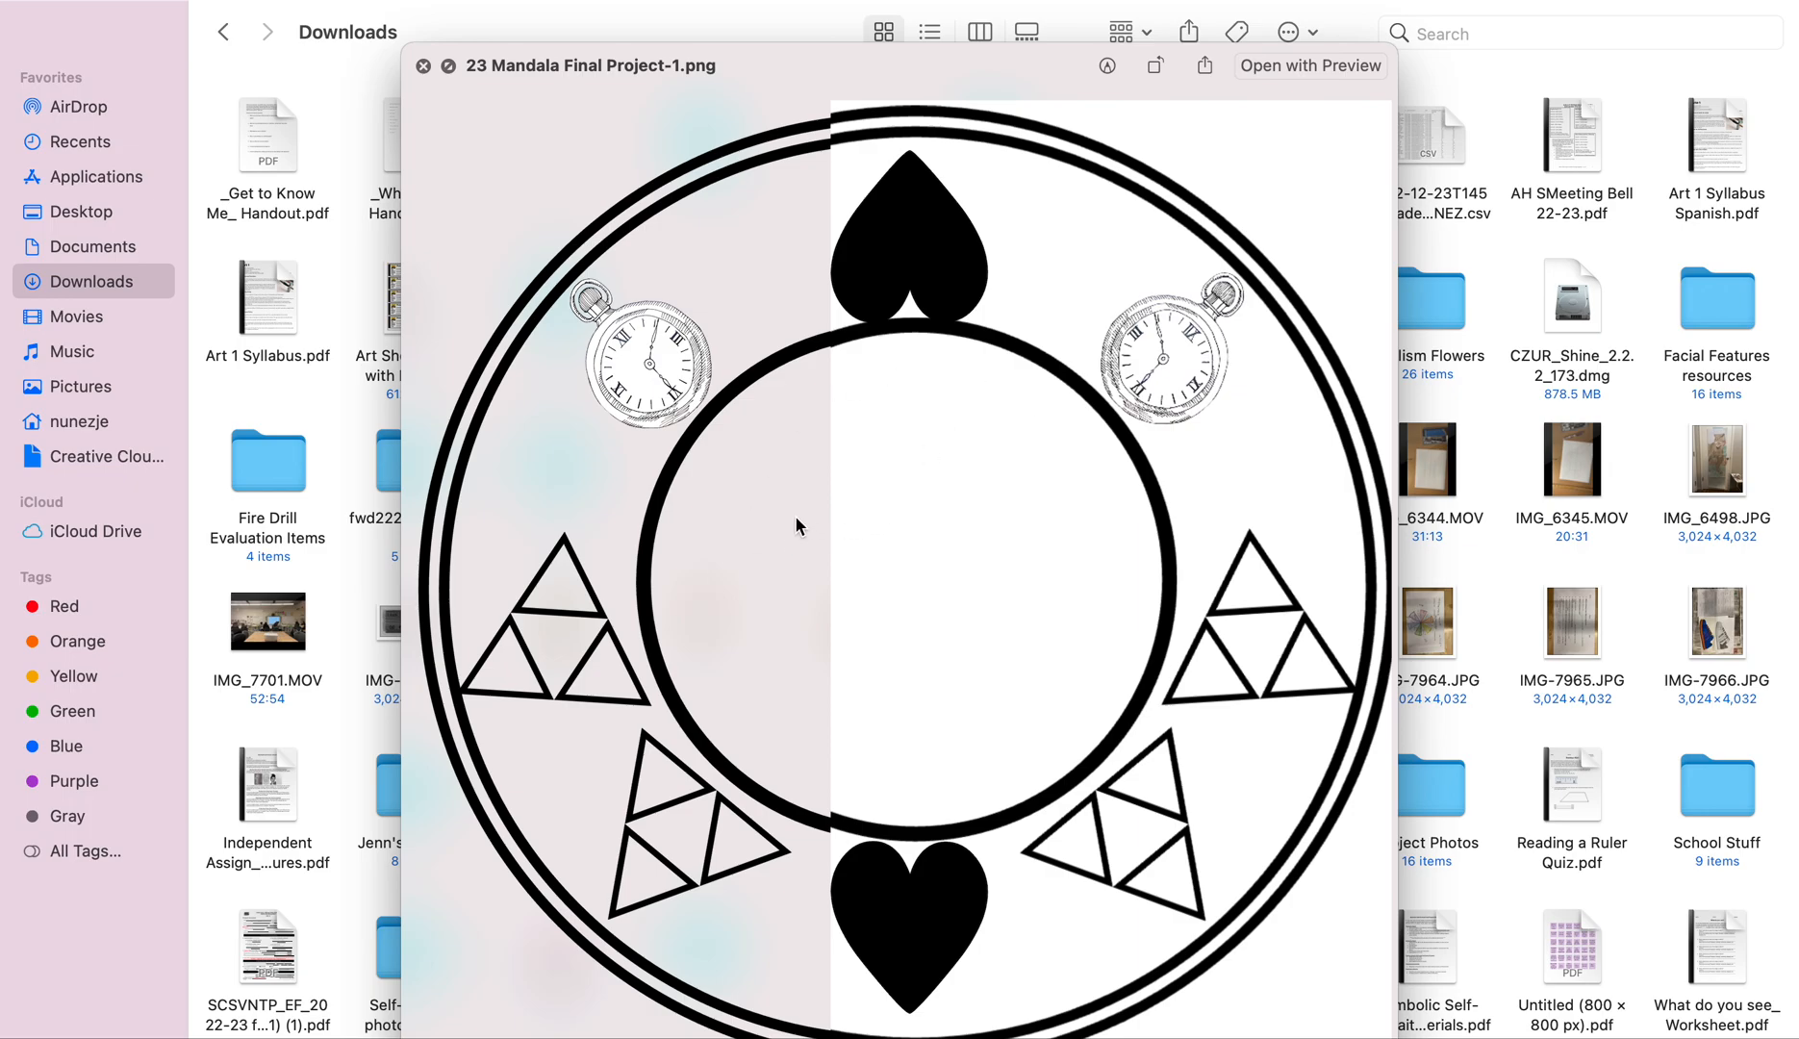
key("ctrl+Right")
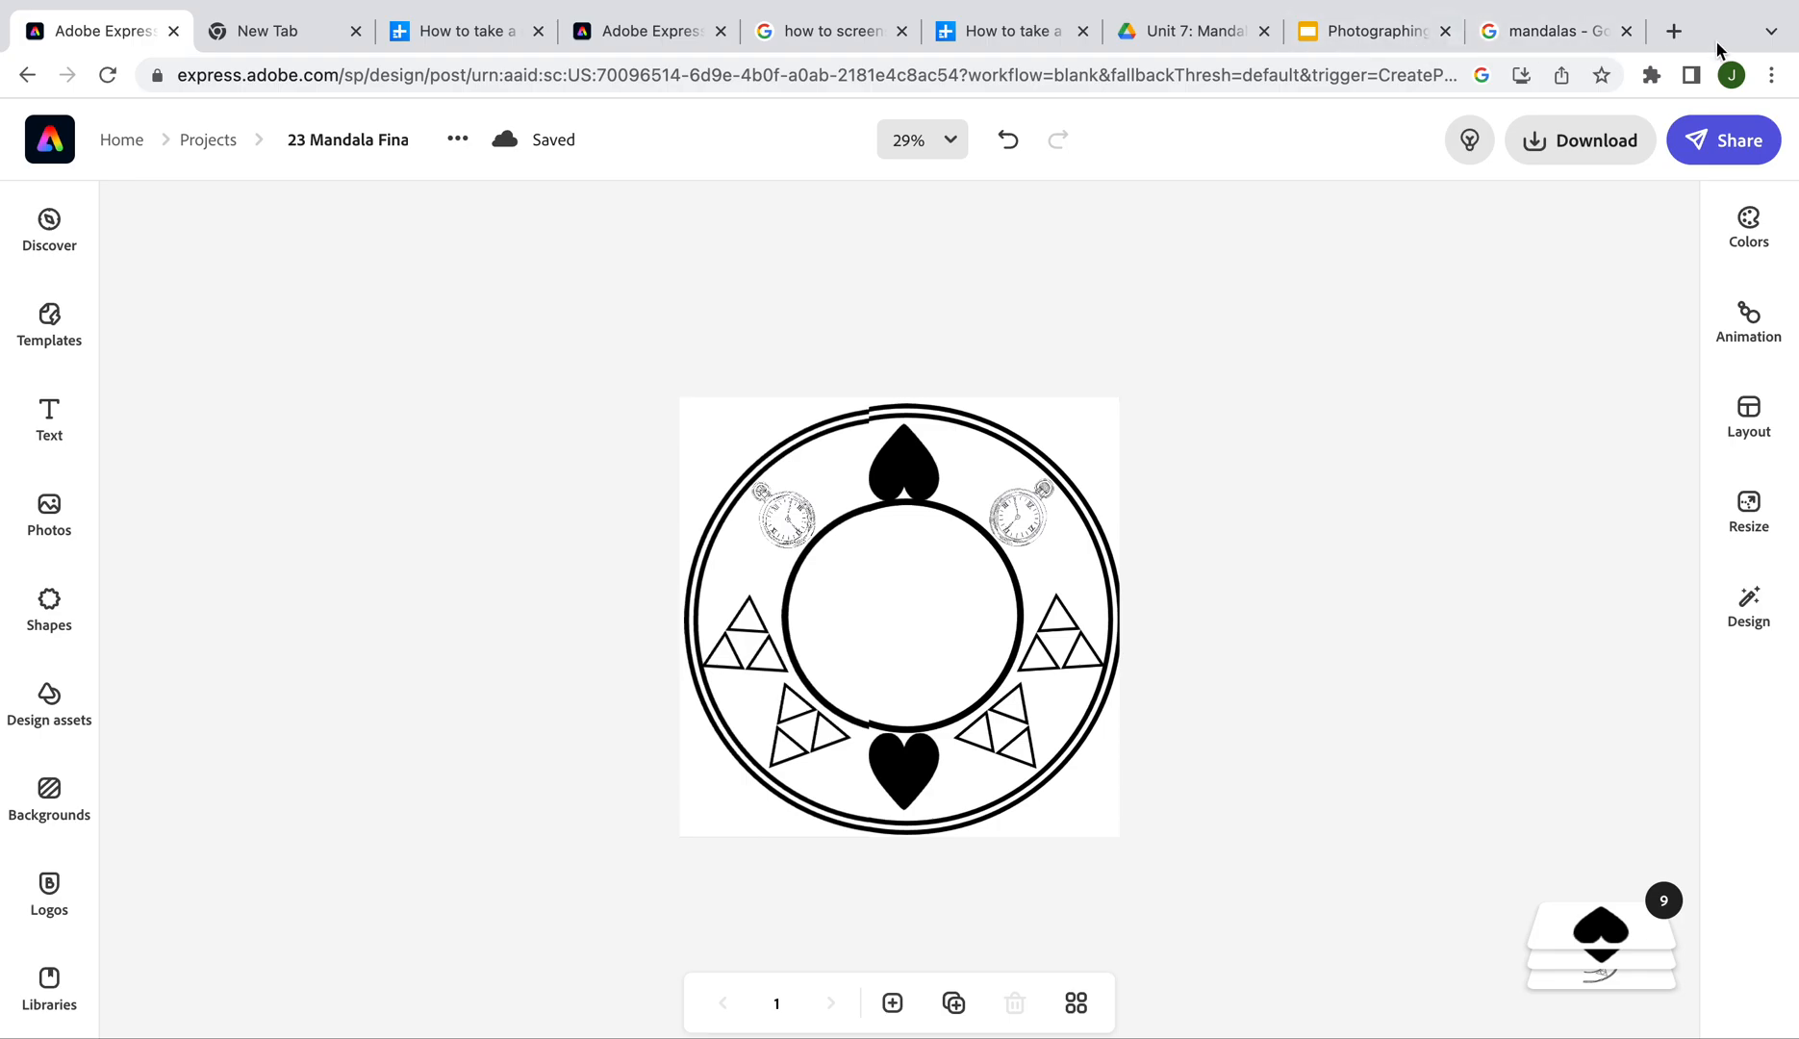
Open Google Slides in a new tab and start a blank presentation
left_click(1675, 32)
left_click(1709, 194)
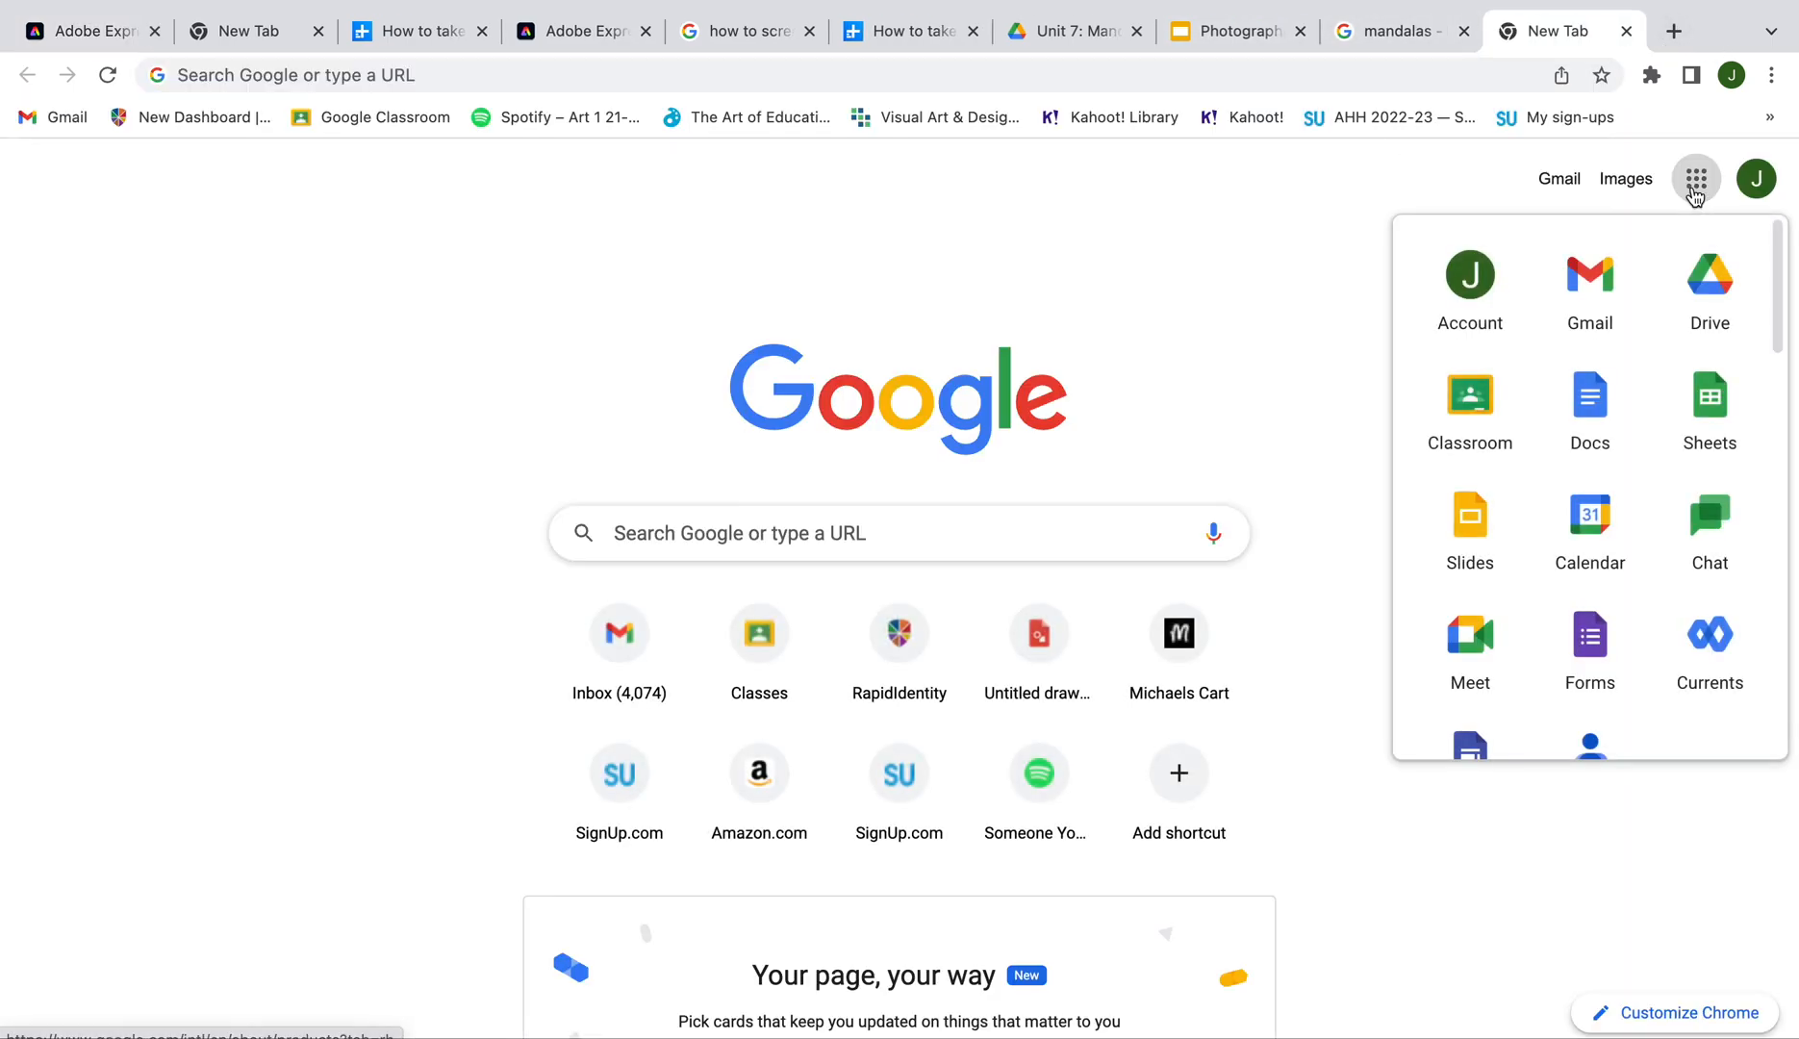
left_click(1482, 516)
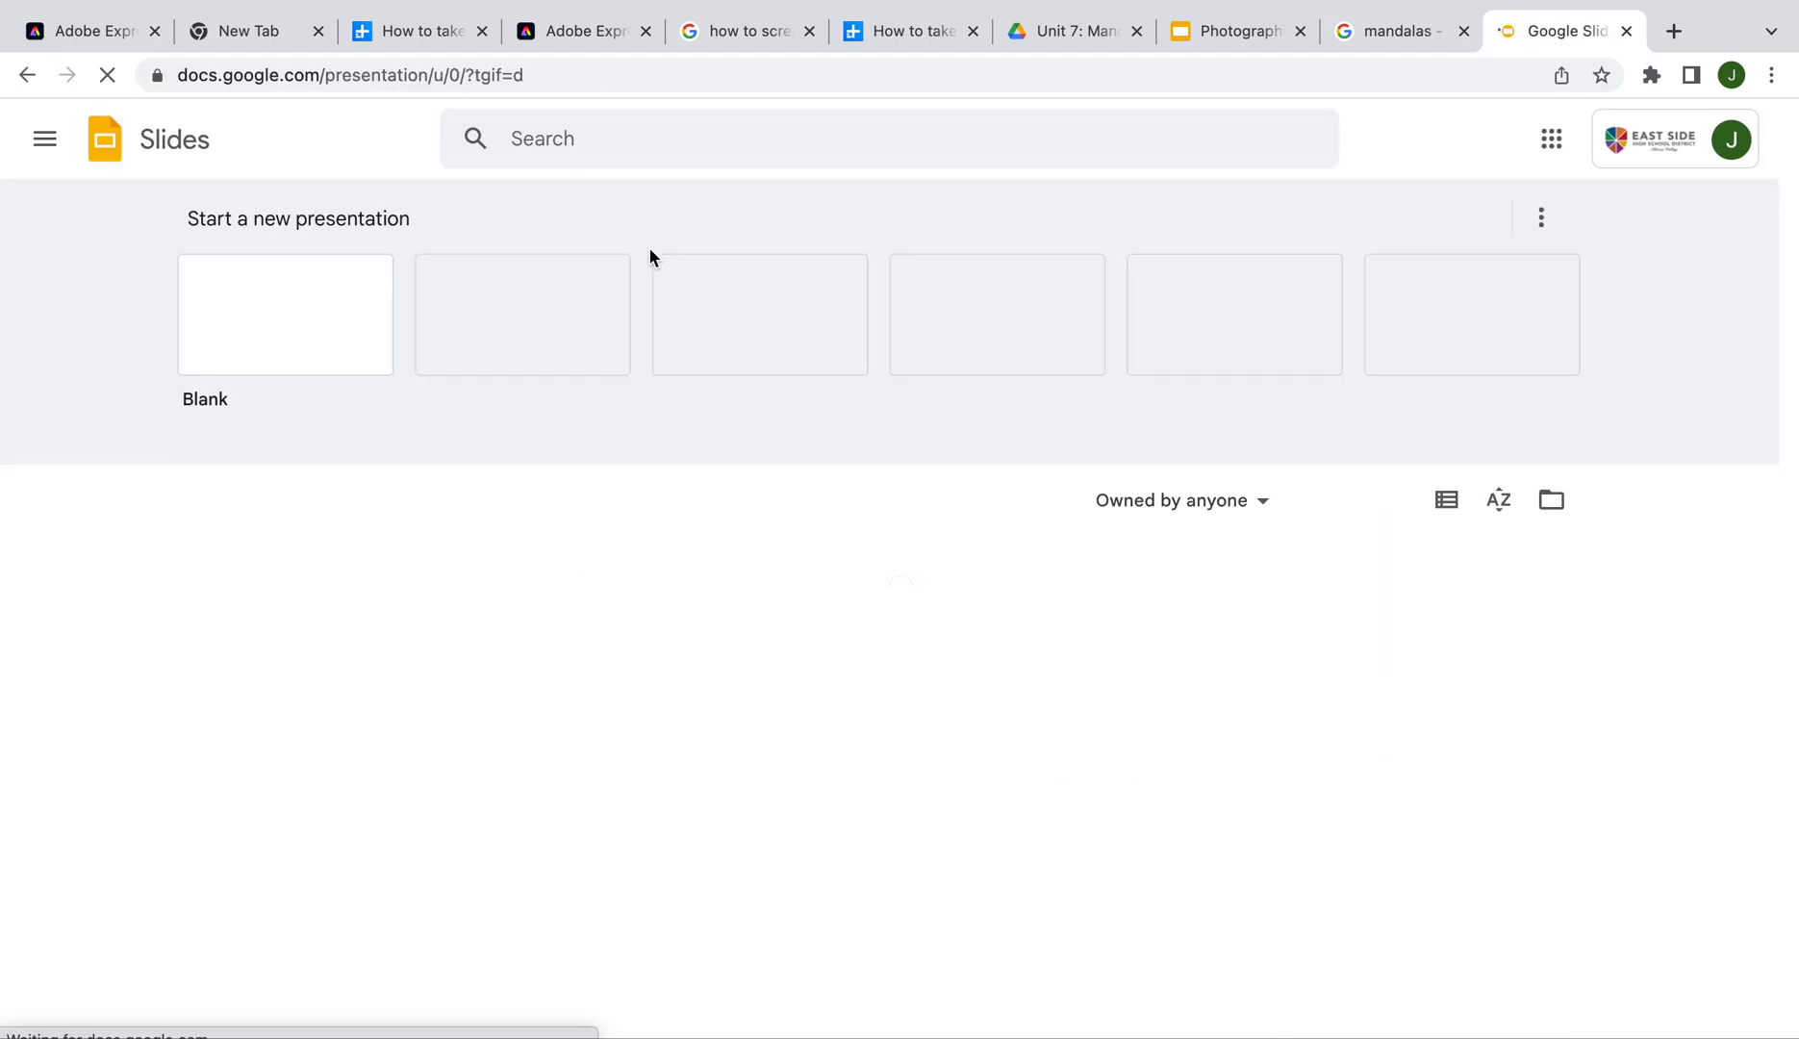
left_click(298, 313)
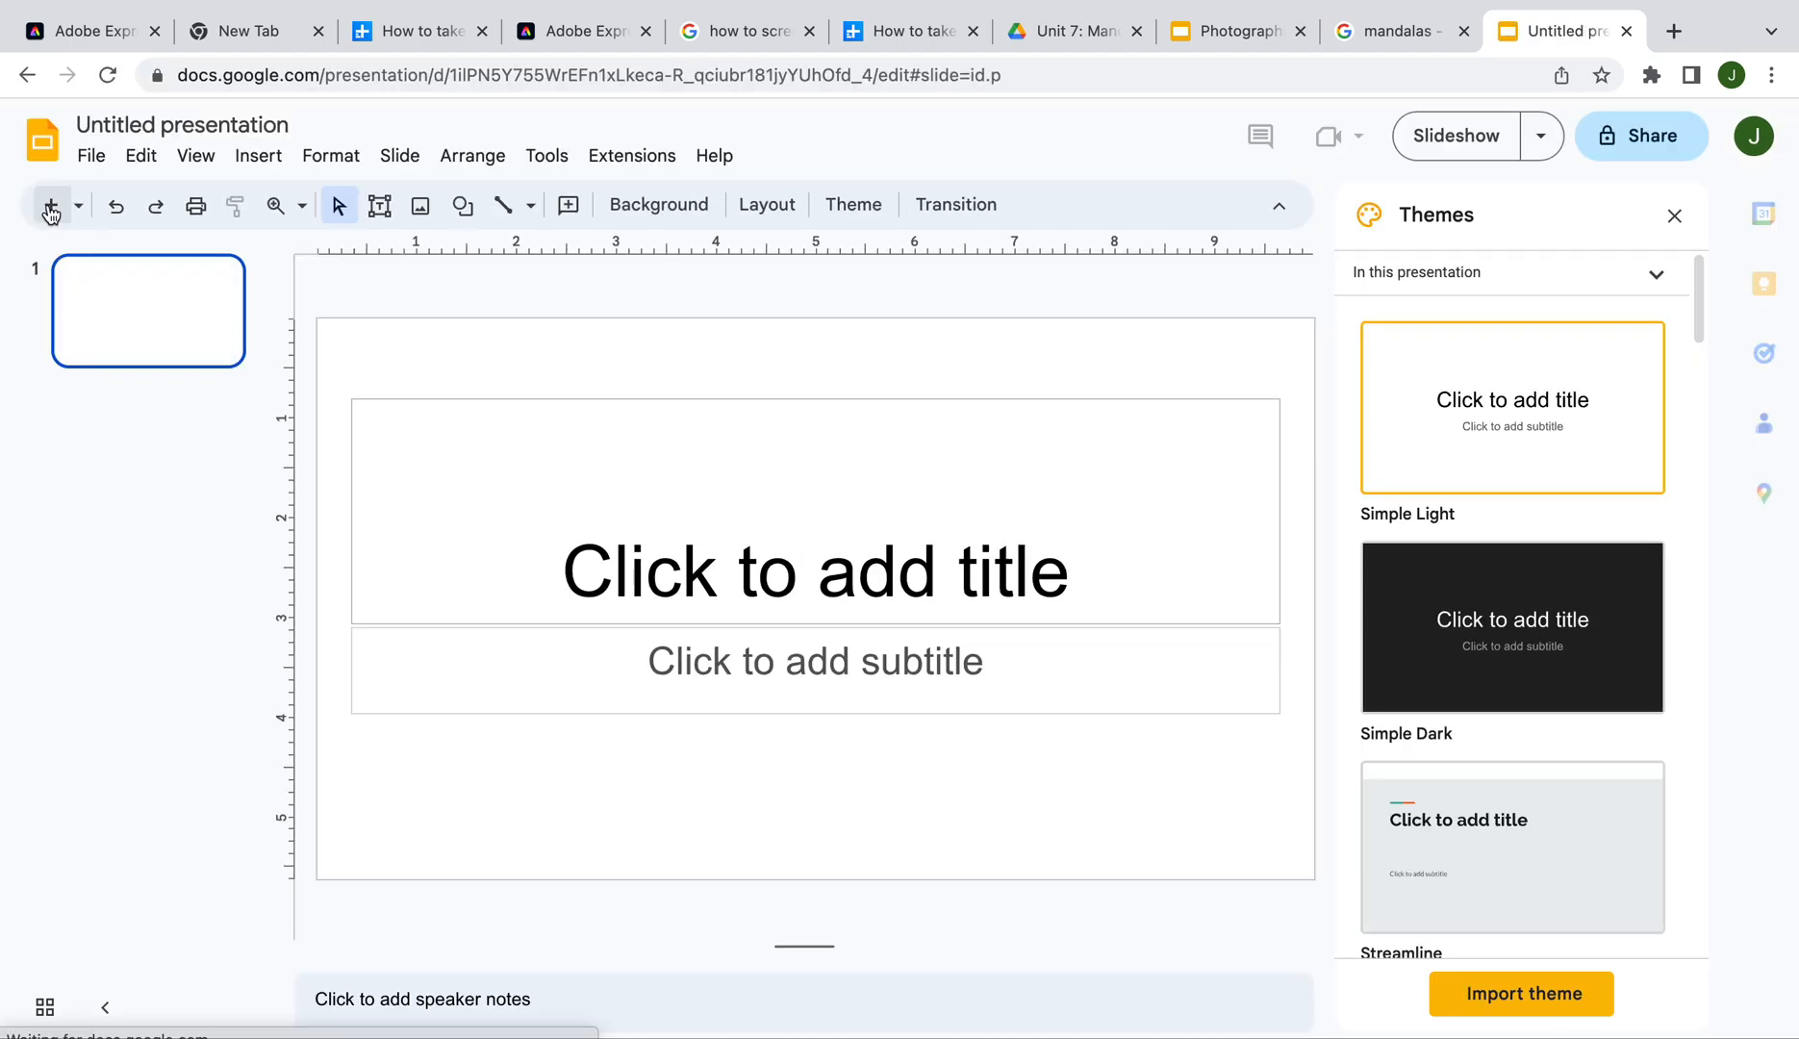
Add a second slide titled with the student's name and '1.', and delete its empty body box
left_click(51, 207)
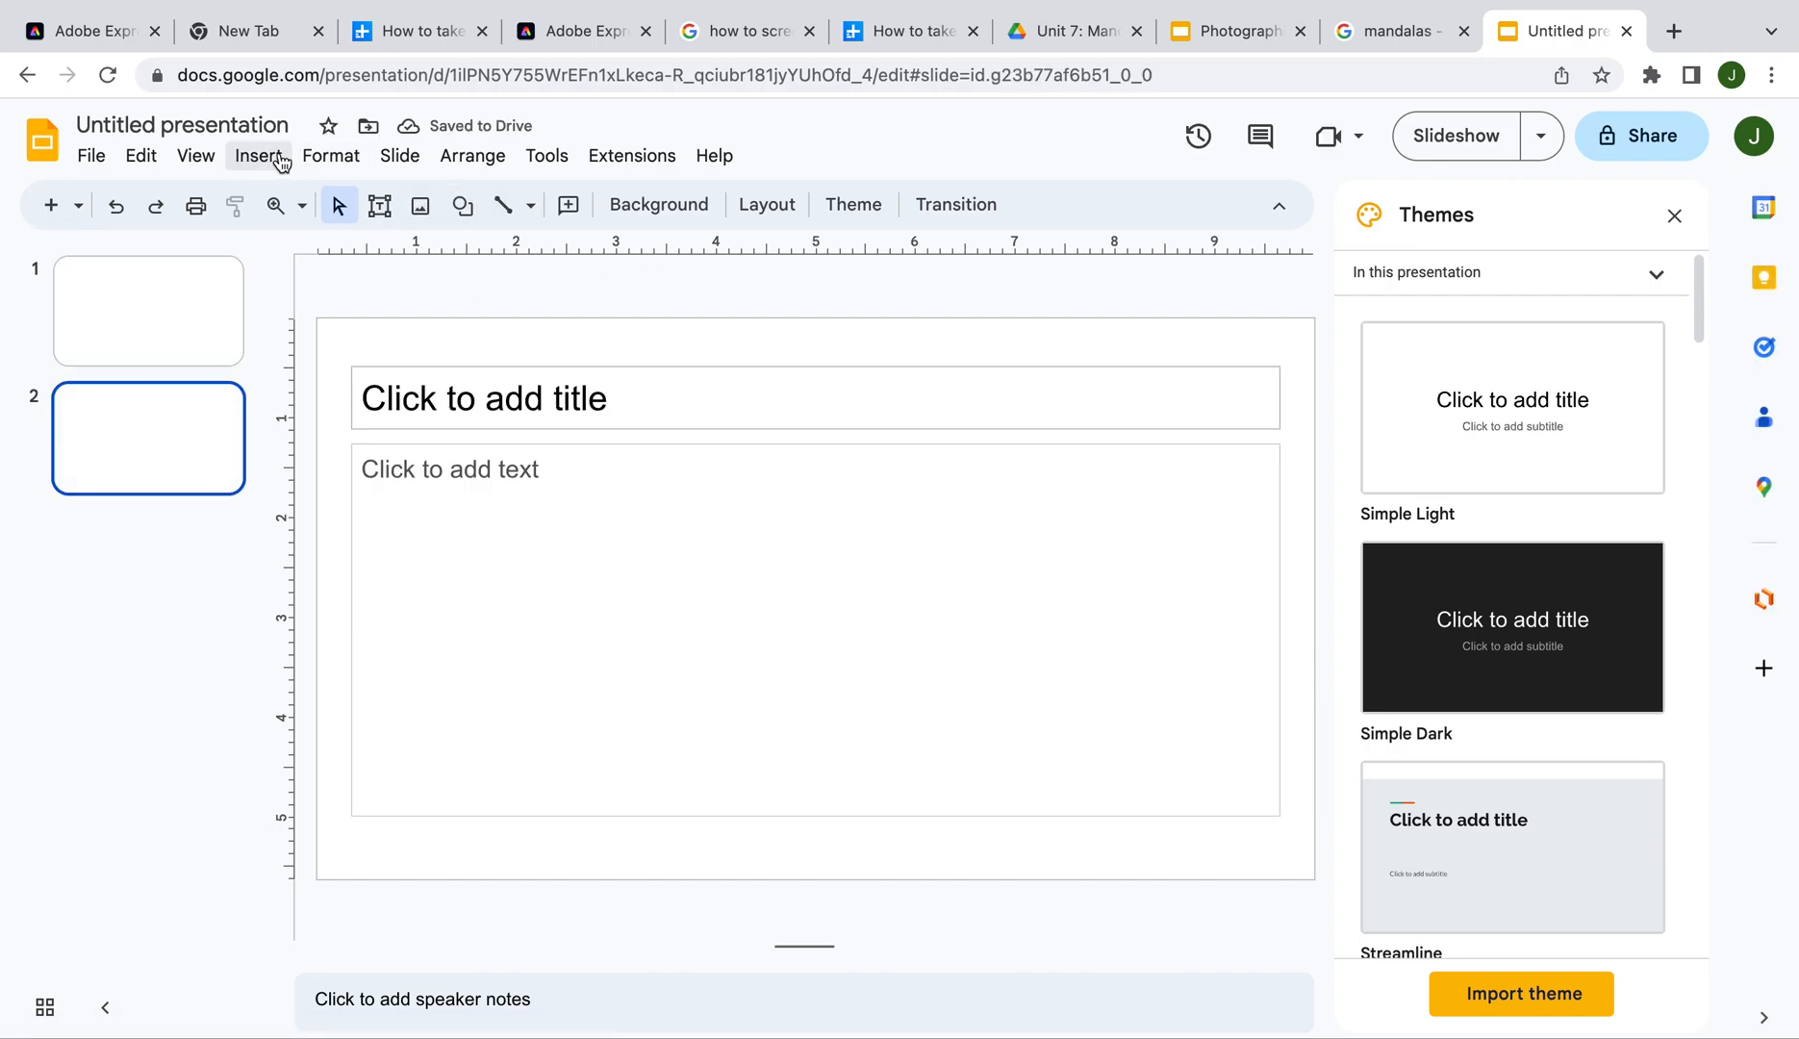
left_click(452, 393)
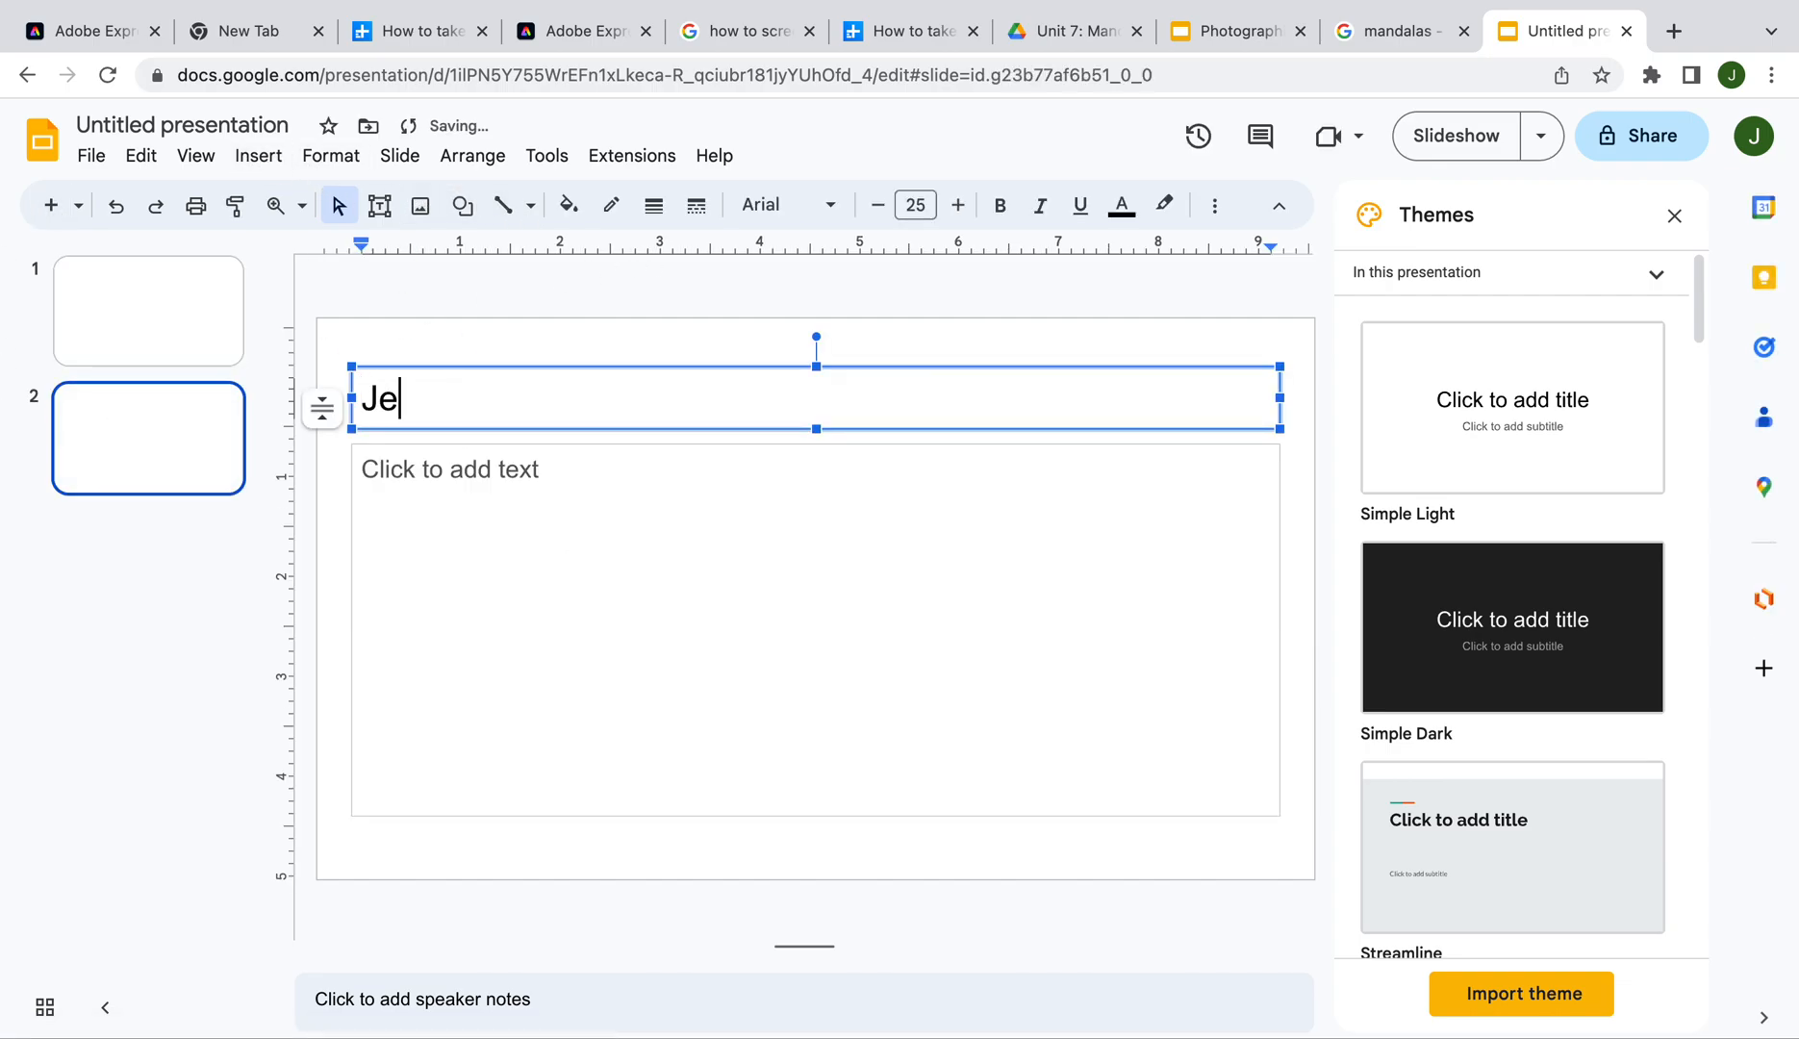
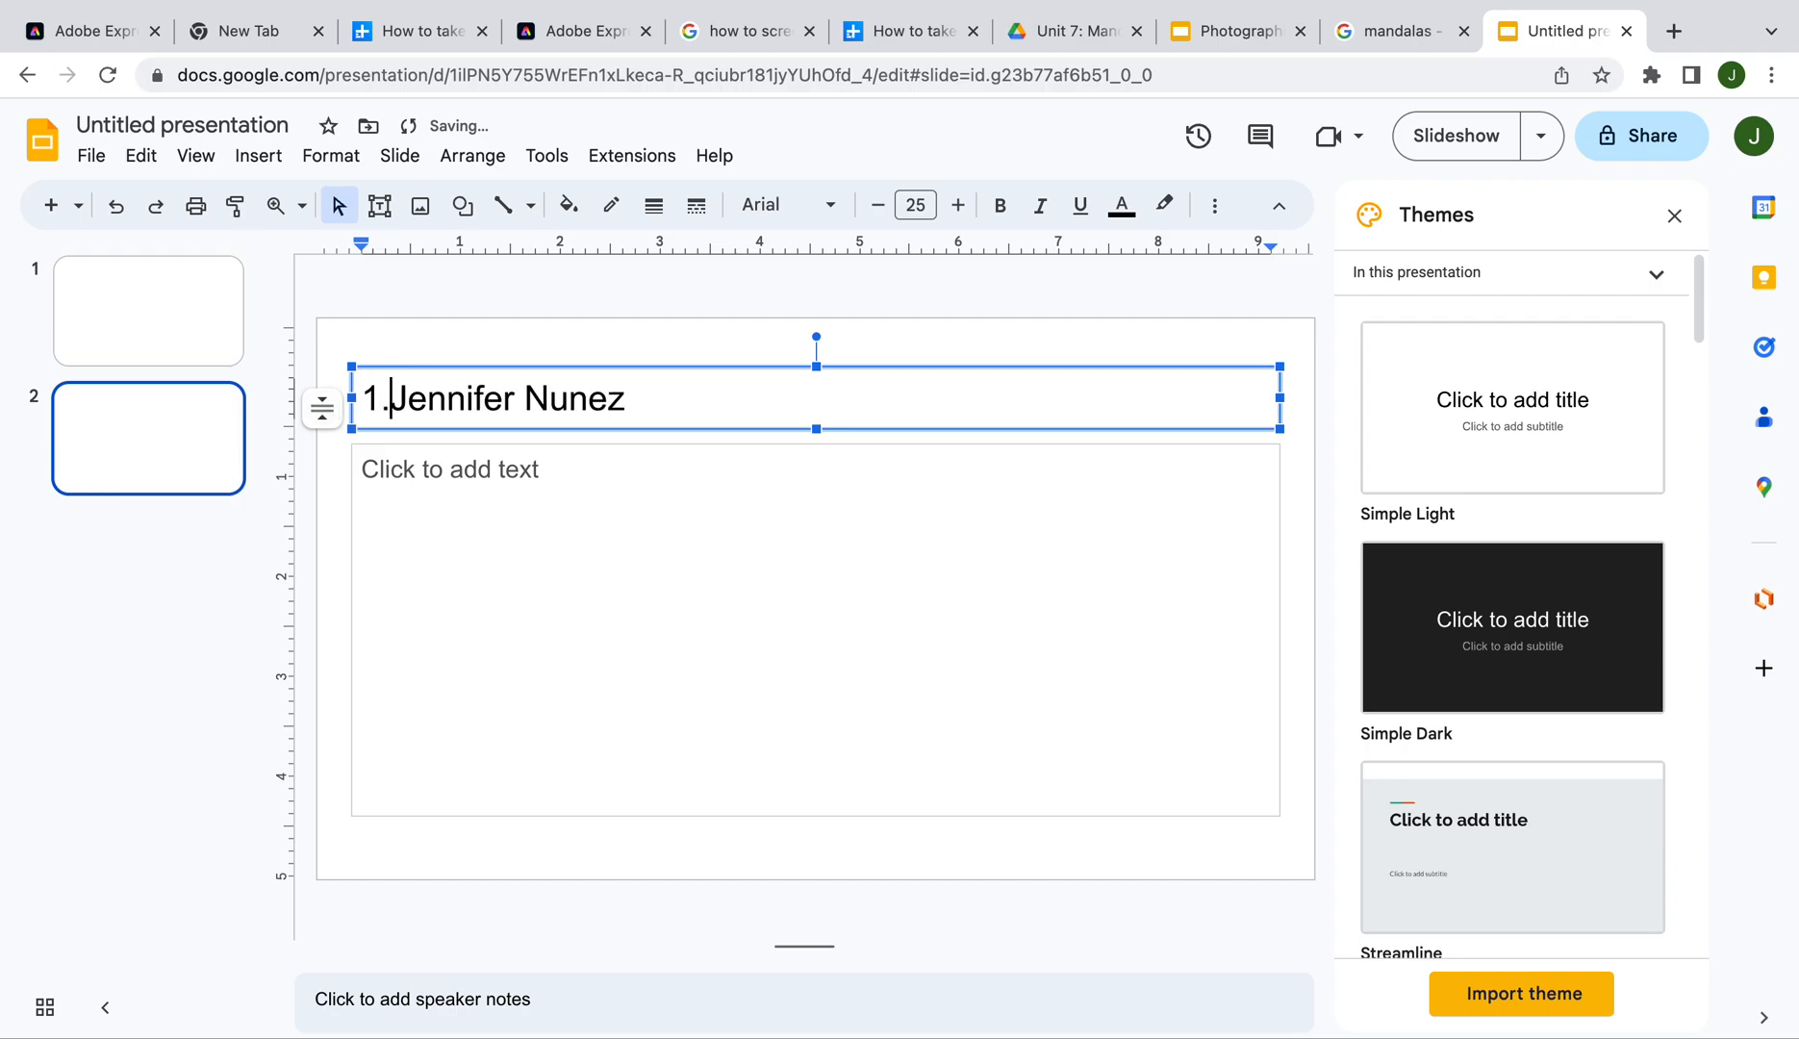
left_click(687, 591)
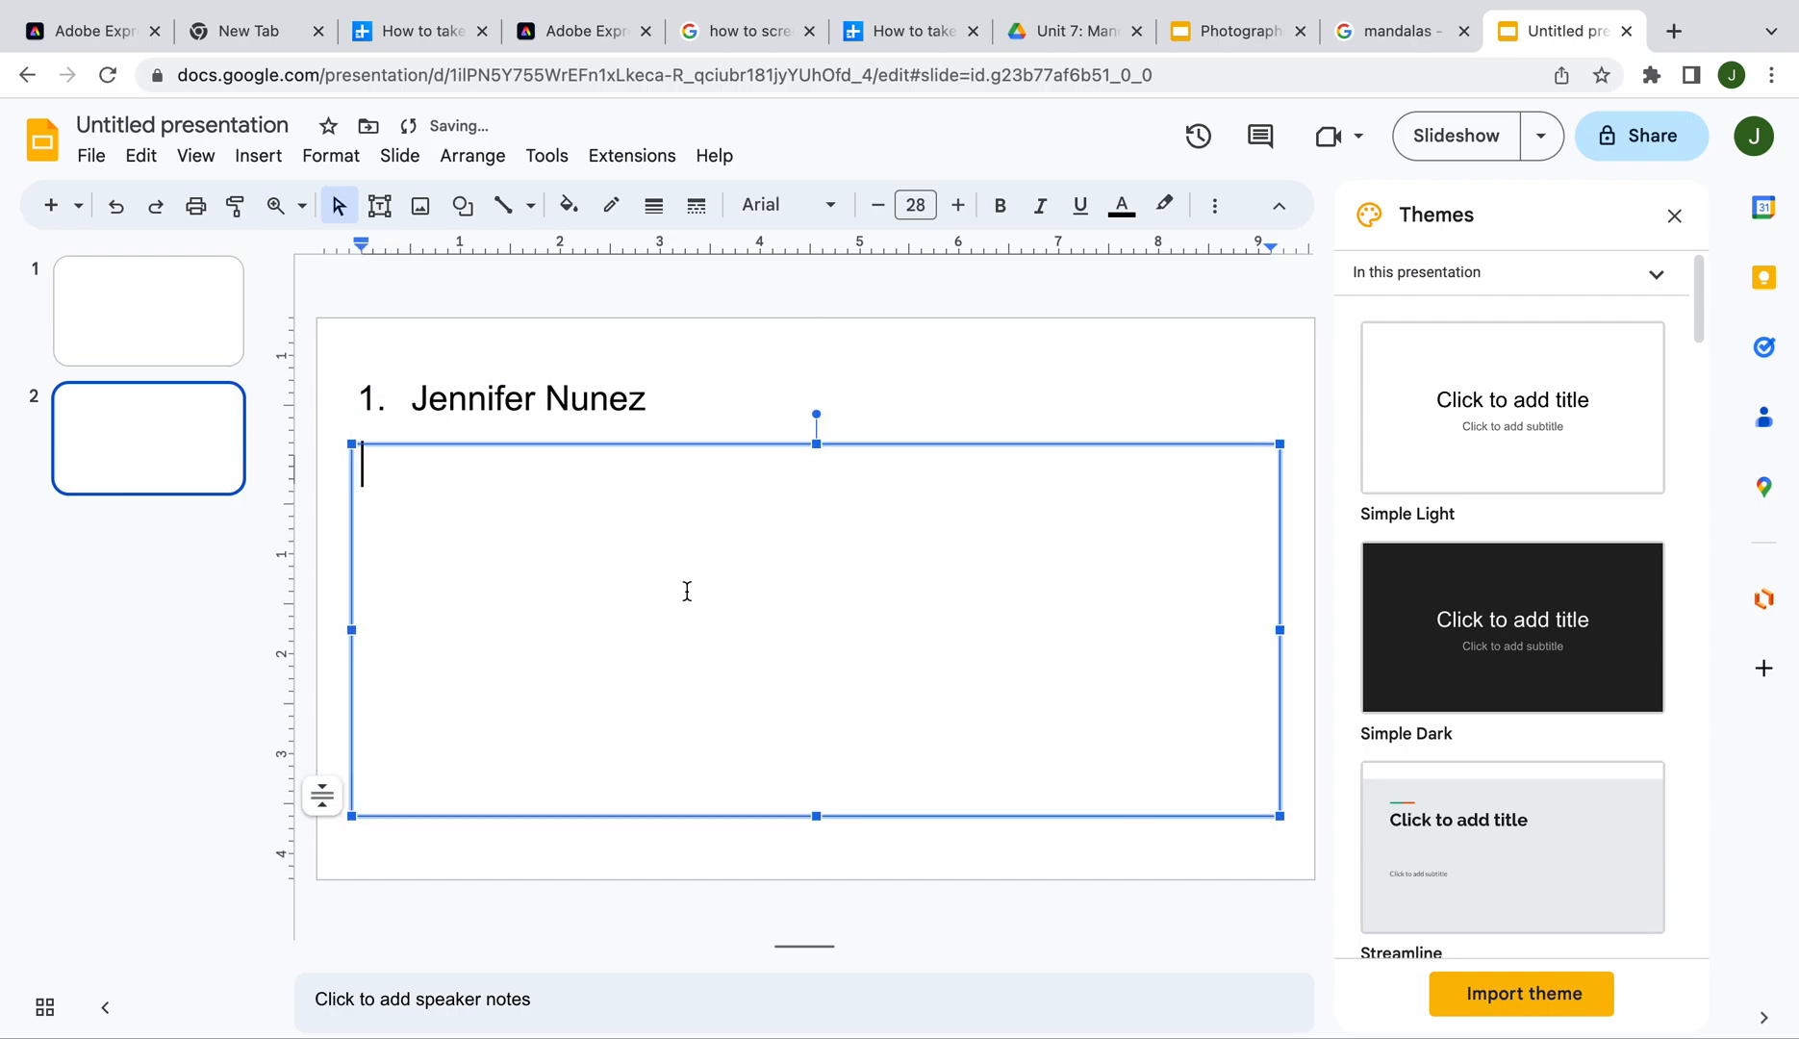
left_click(788, 444)
key("Delete")
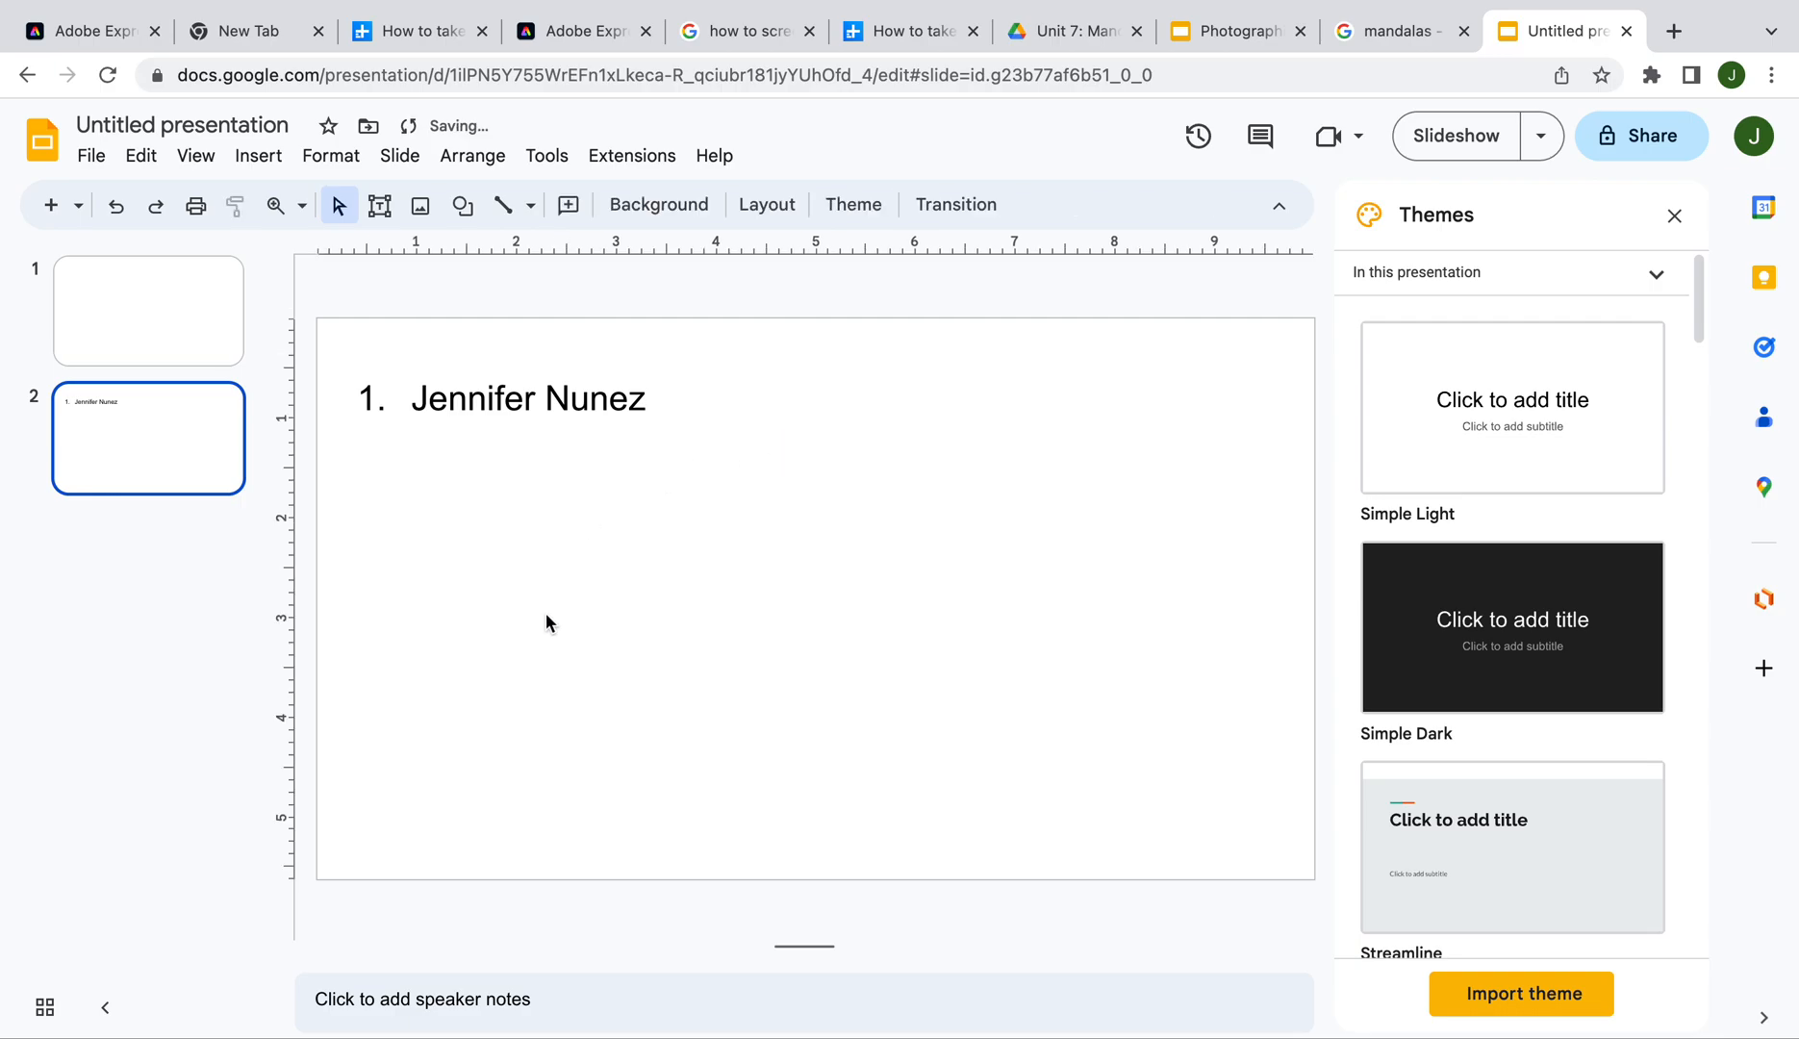
Upload '23 Mandala Final Project-1.png' from Downloads onto slide 2 below the title
left_click(257, 156)
mouse_move(294, 210)
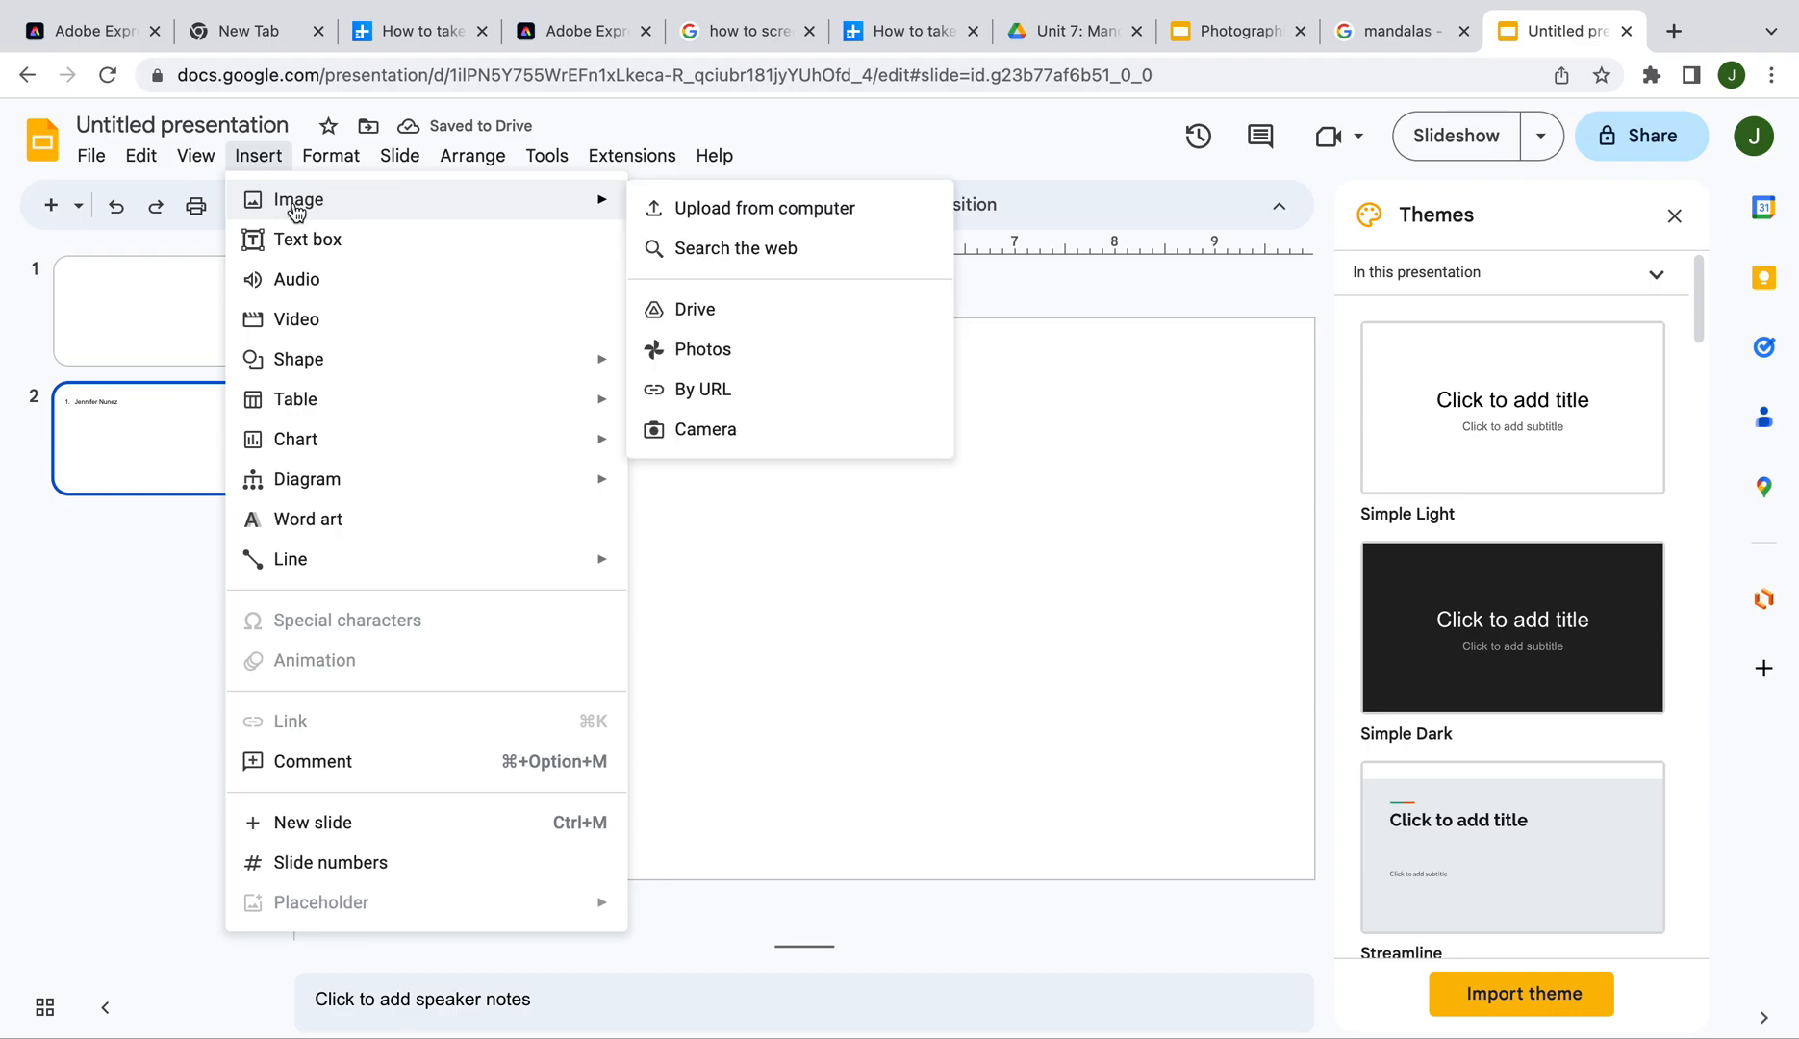
left_click(694, 215)
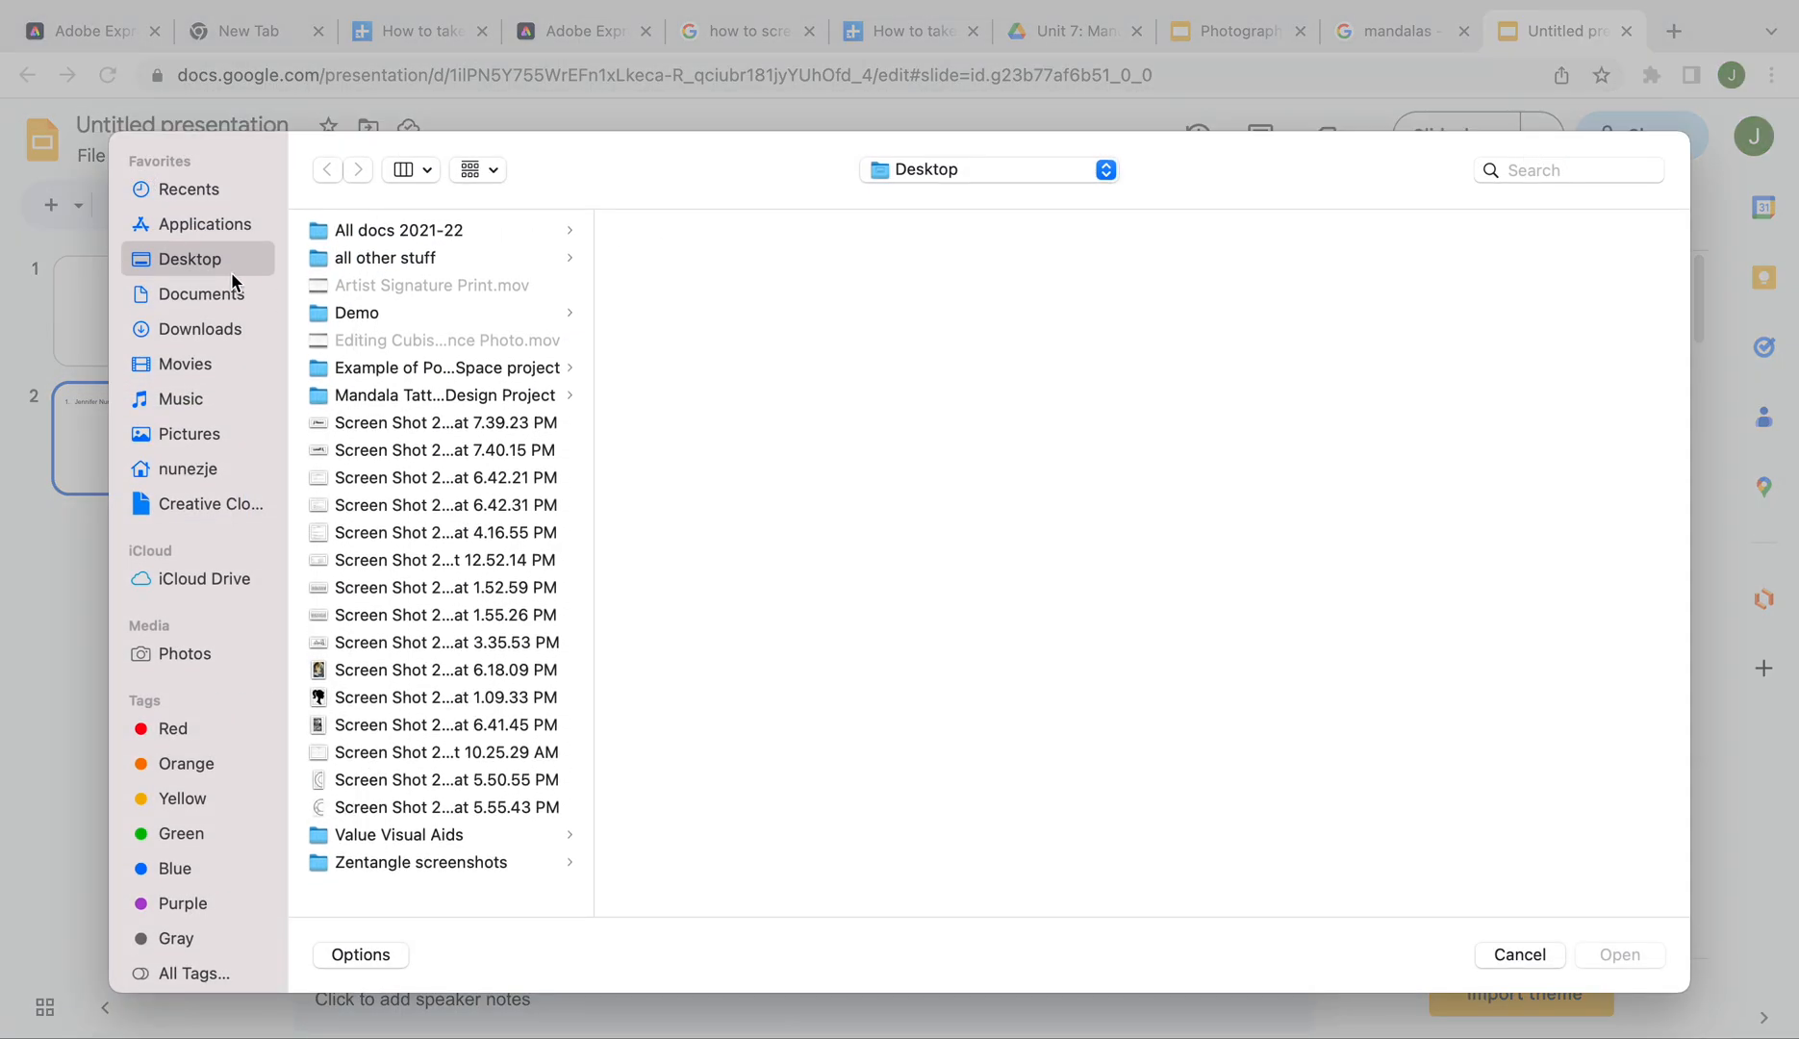
left_click(218, 332)
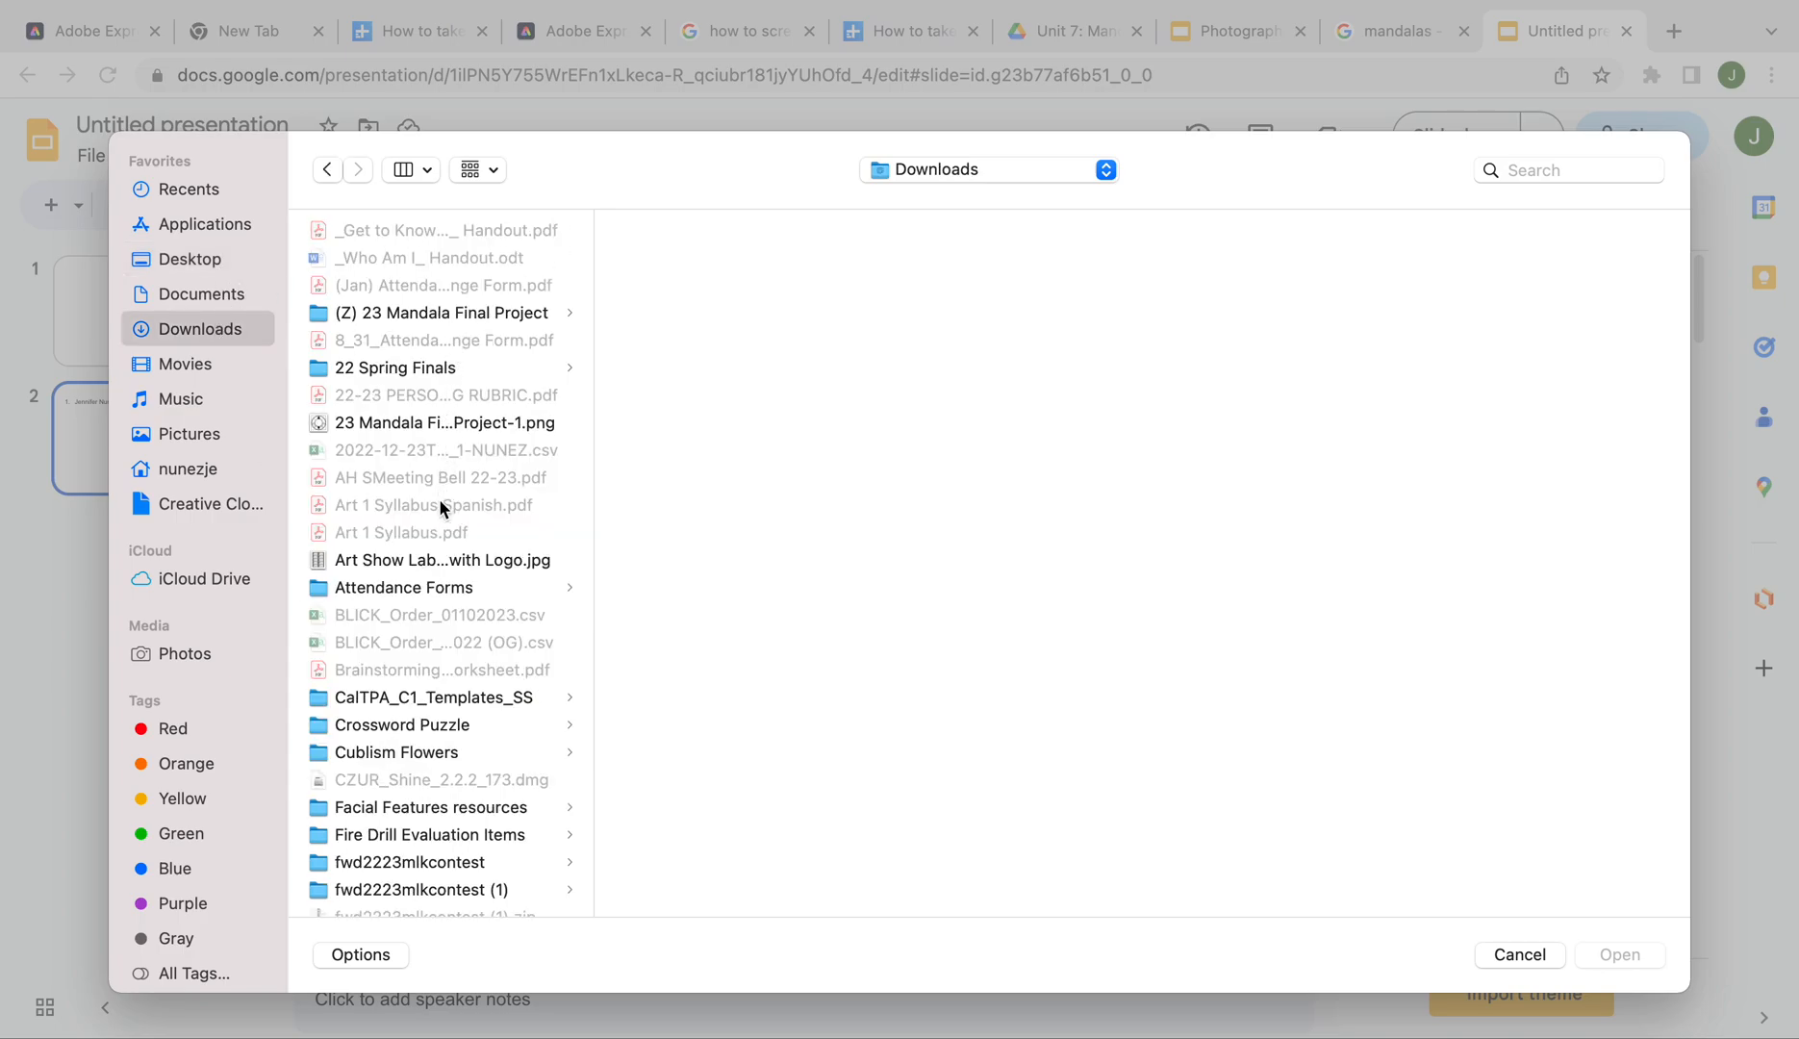
left_click(419, 428)
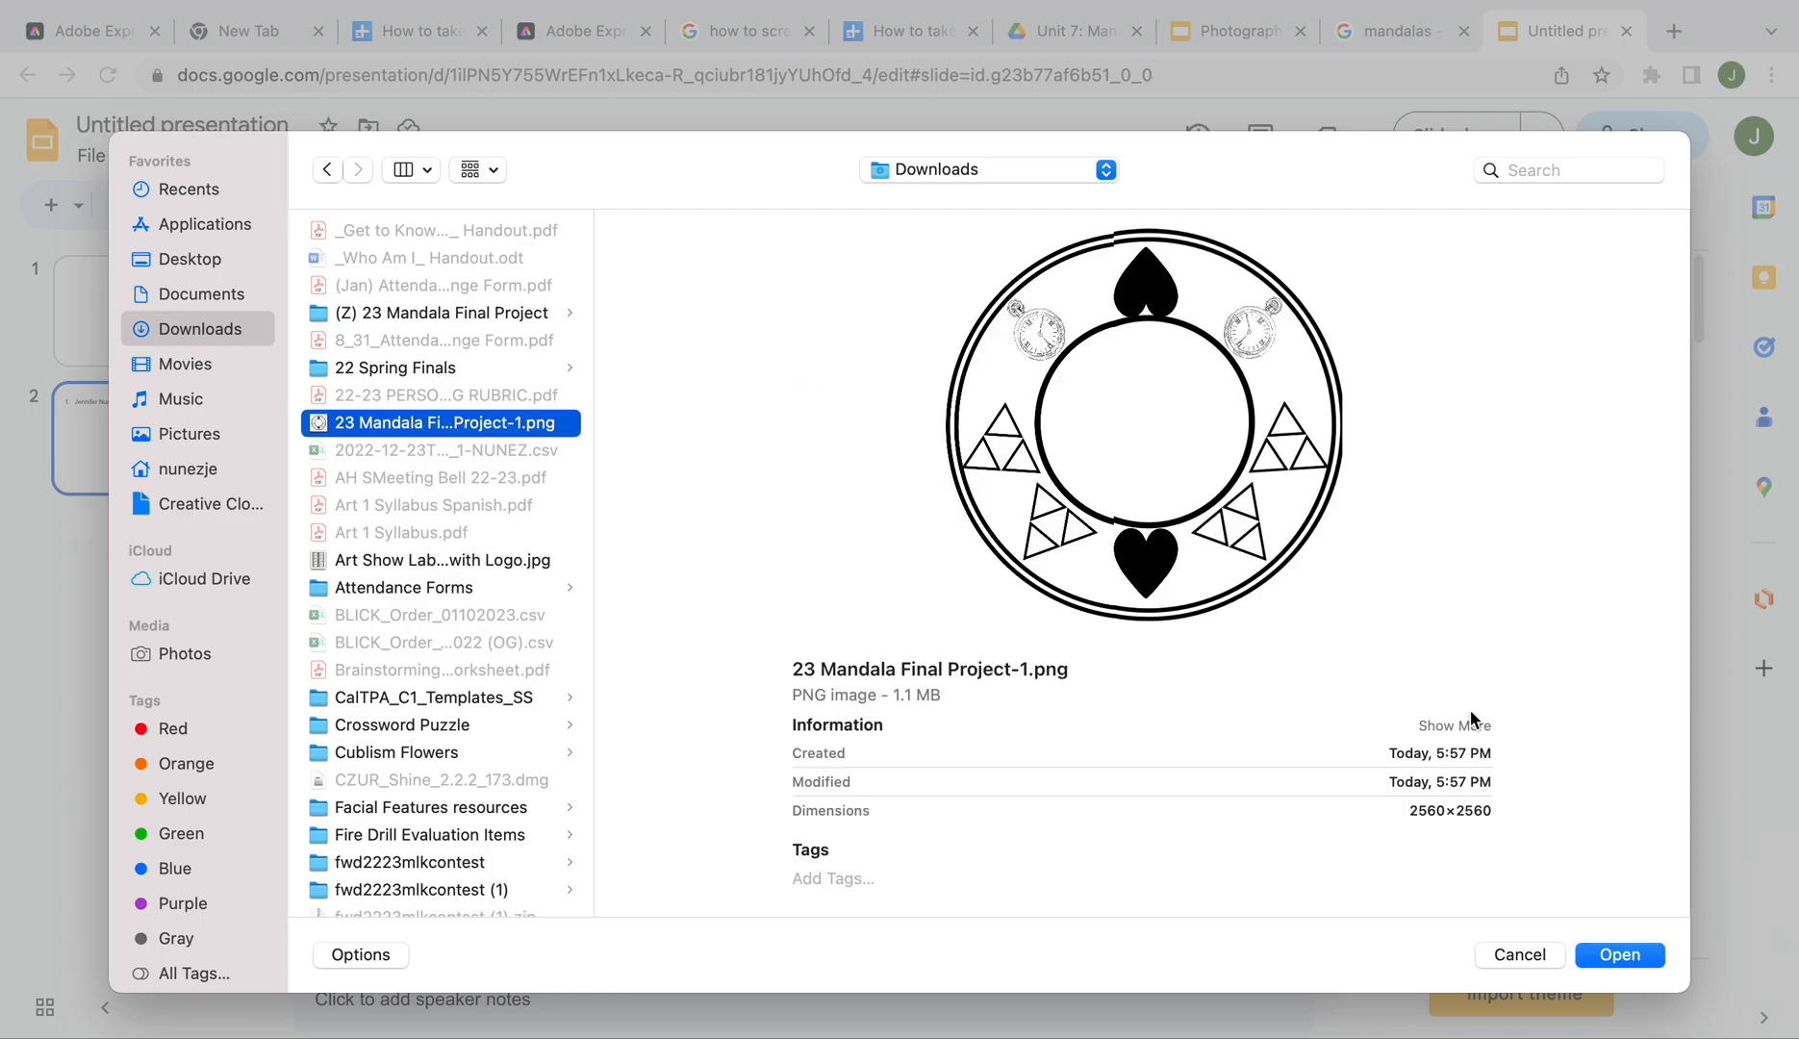
left_click(1626, 955)
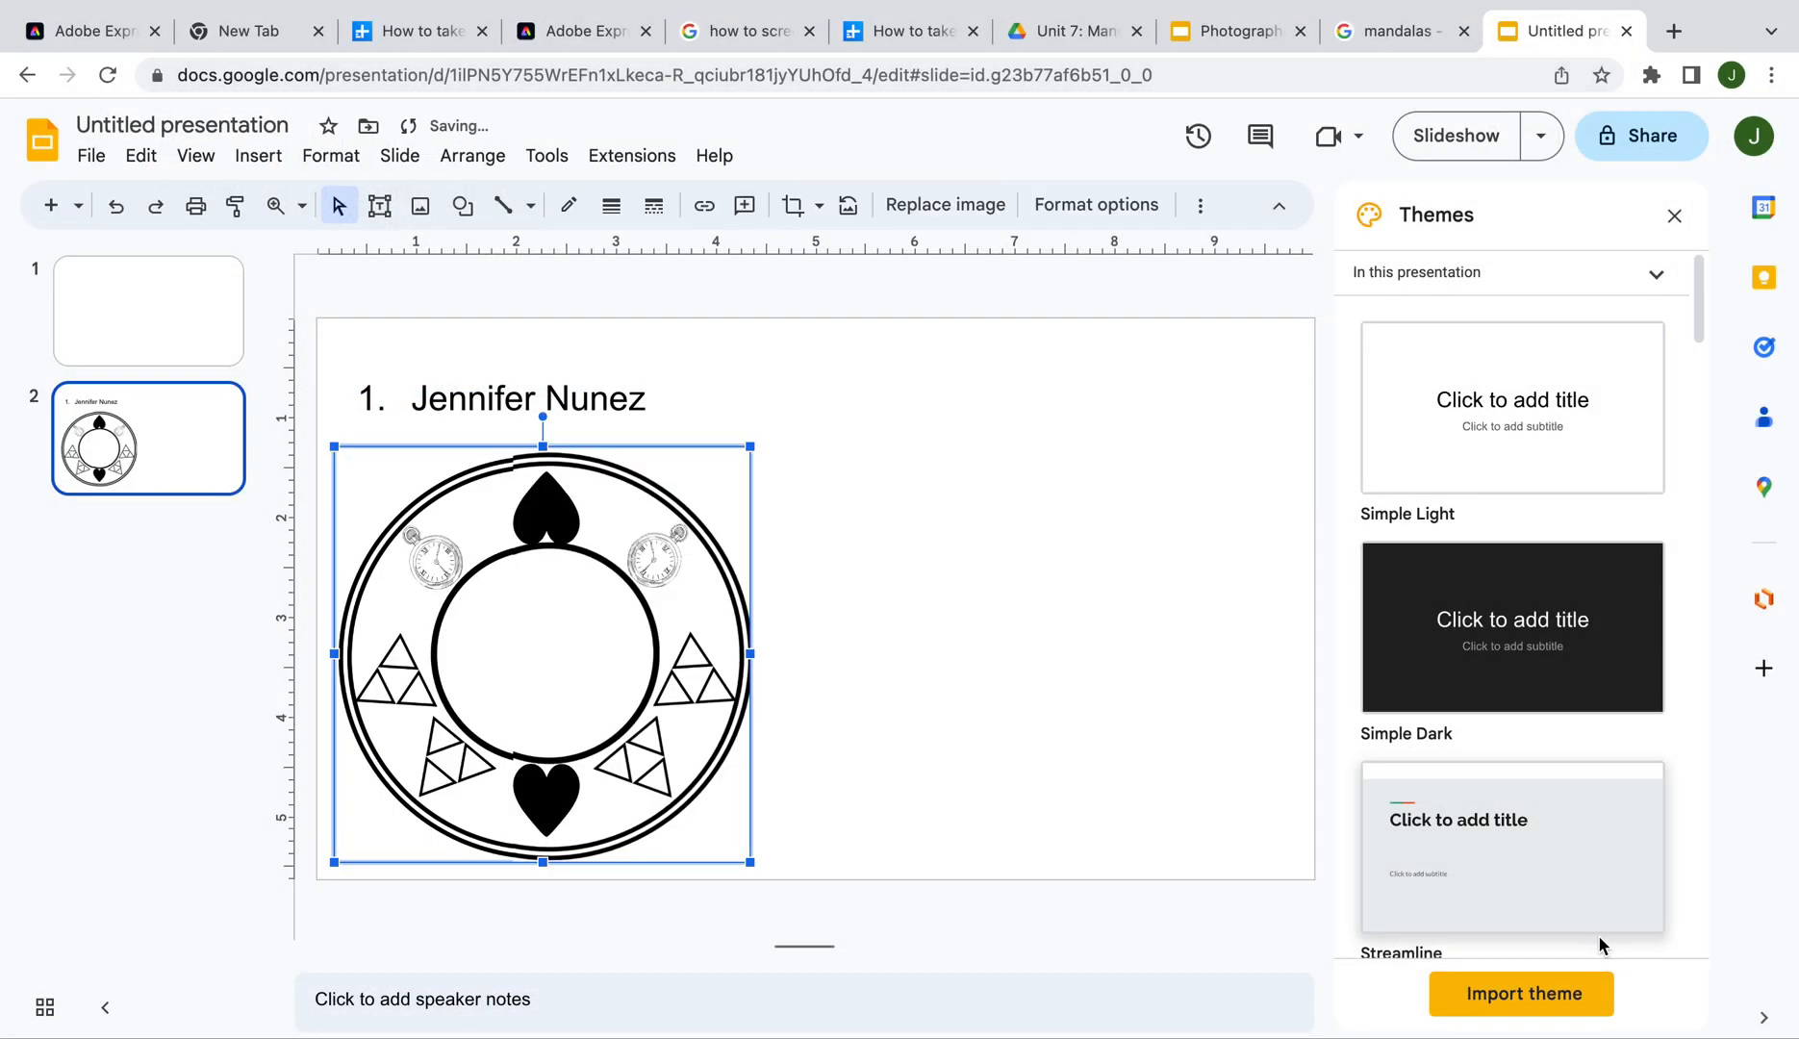
left_click(740, 928)
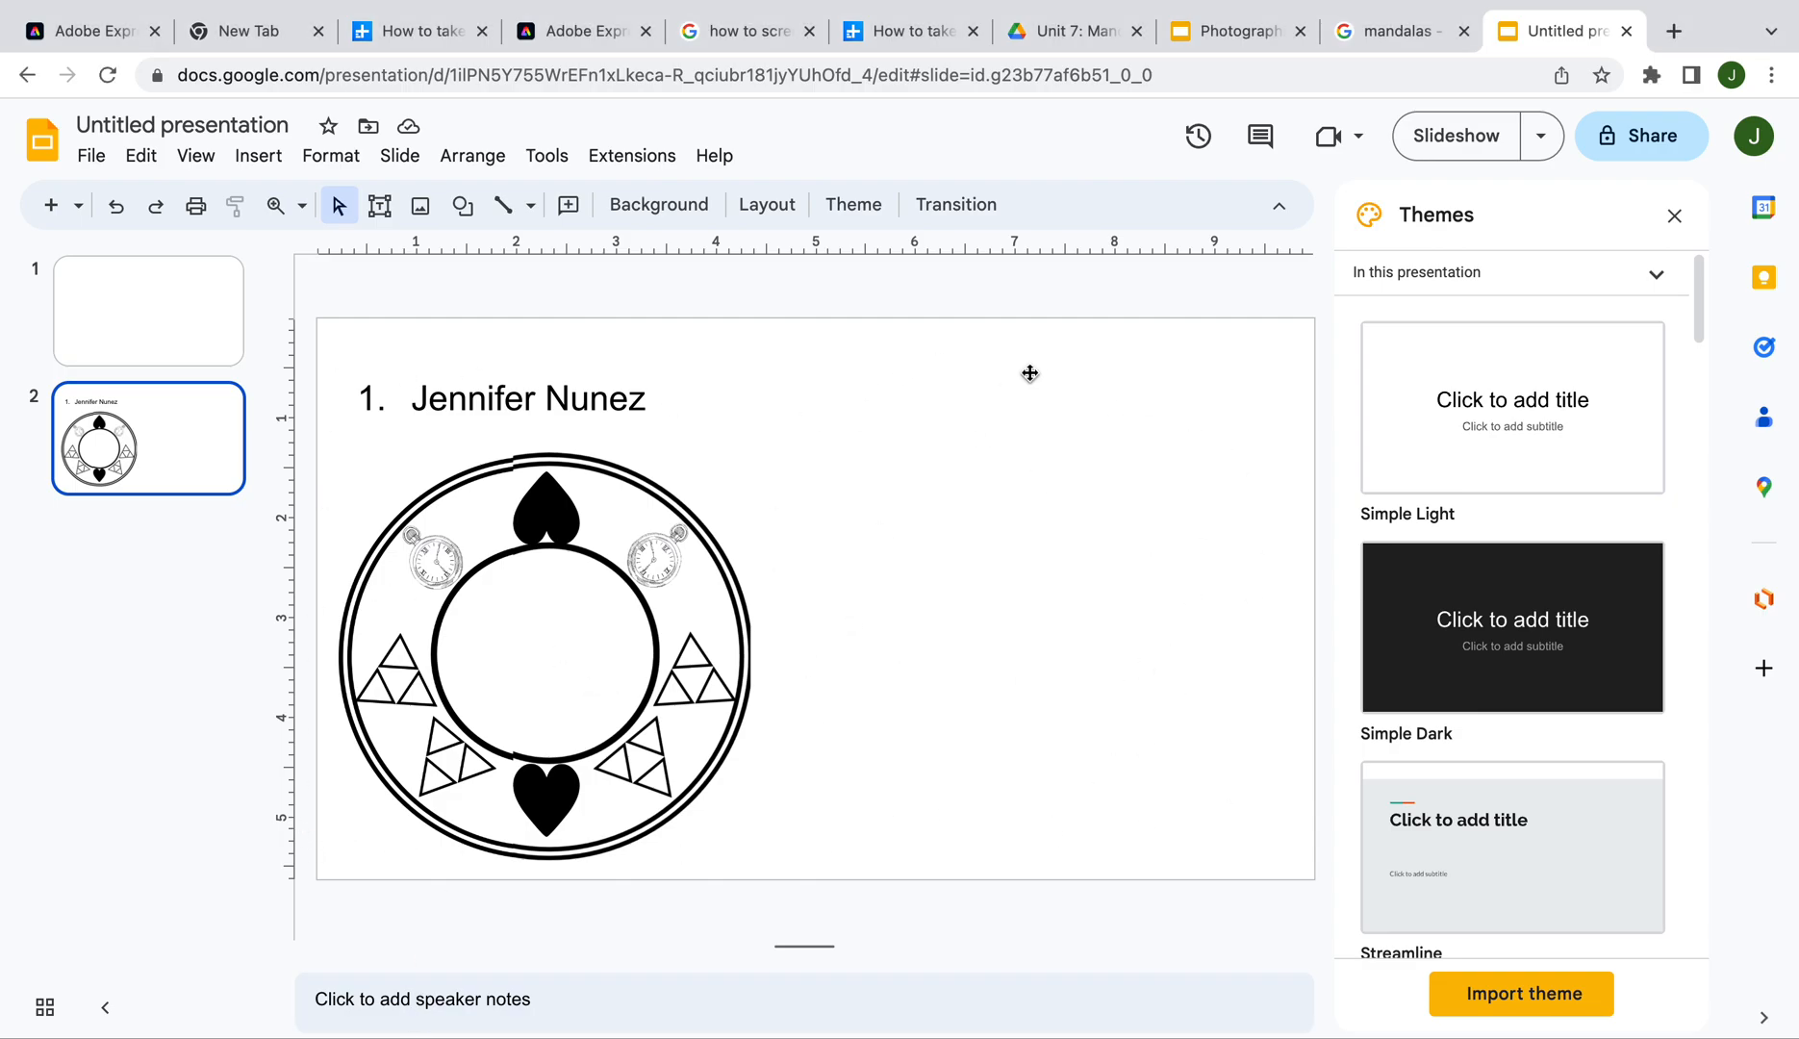
Upload pocket watch image Z from the mandala folder, shrink it, and place it near the title
left_click(266, 158)
mouse_move(281, 200)
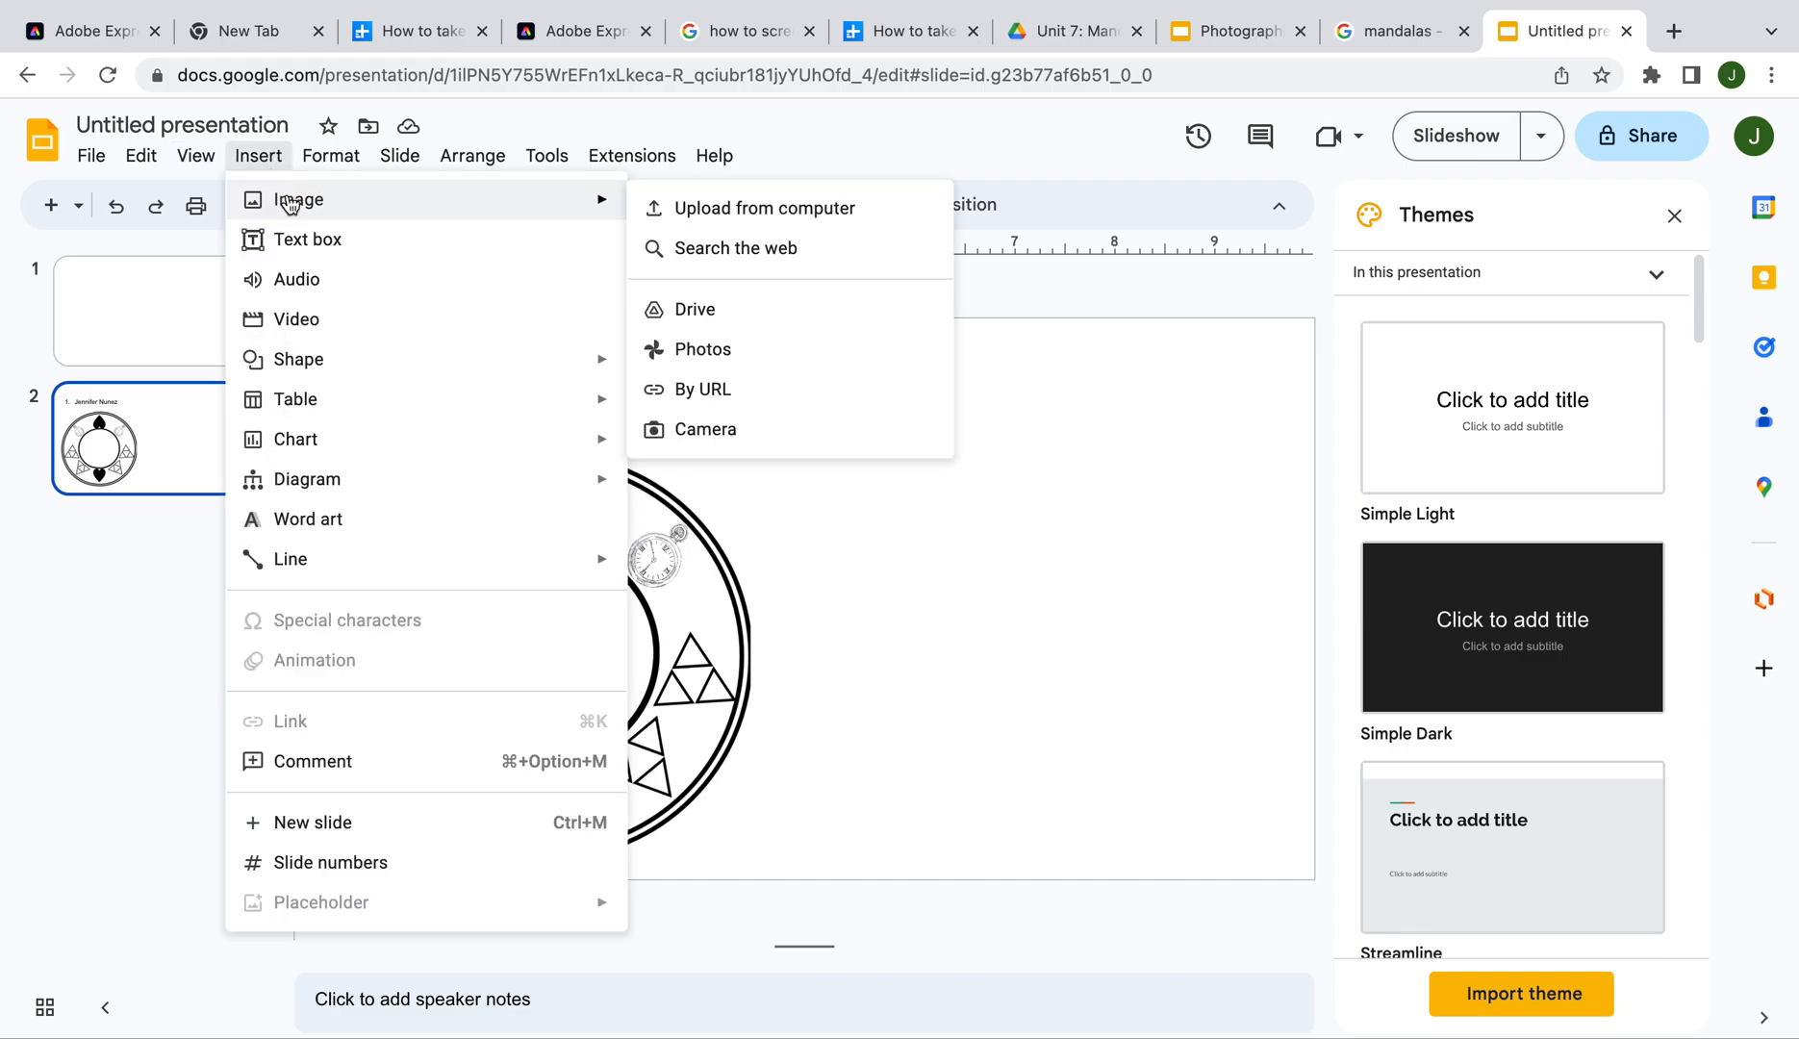
left_click(655, 209)
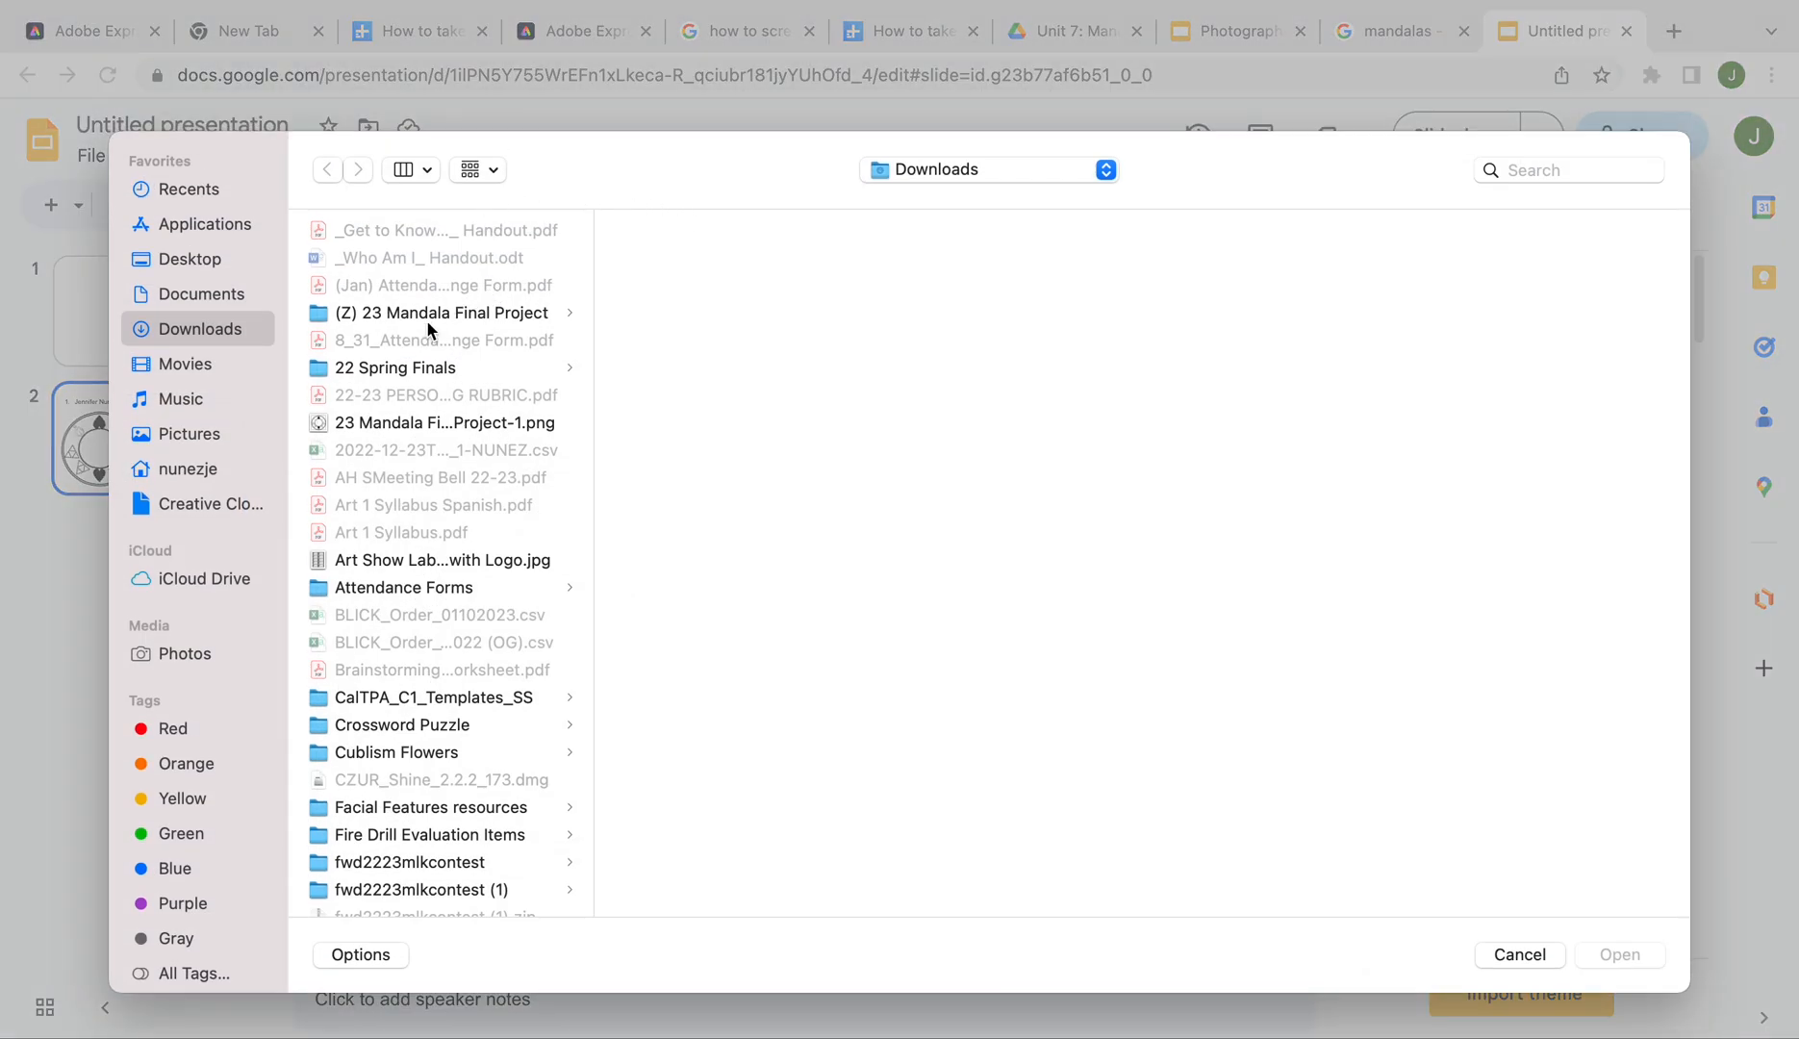
left_click(430, 317)
left_click(692, 234)
left_click(1618, 955)
left_click_drag(1045, 864, 919, 677)
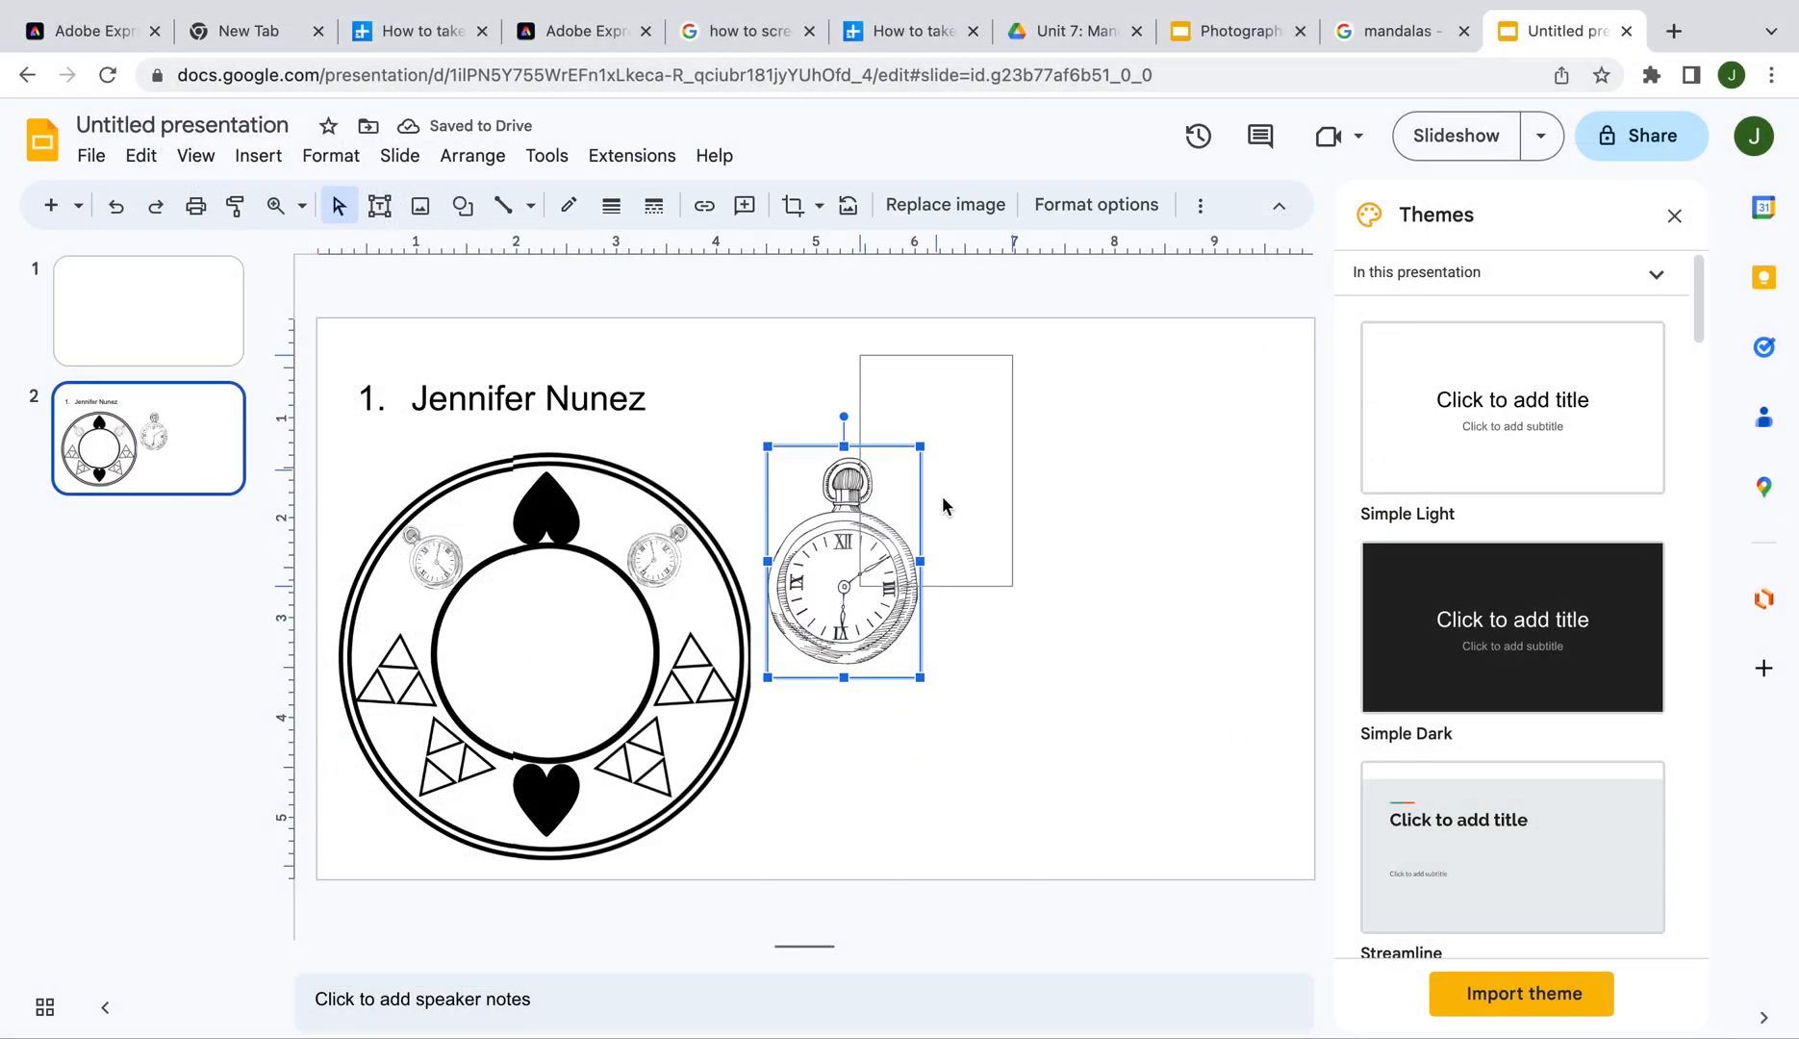
left_click_drag(942, 507, 894, 504)
Upload the pen image Z2, shrink it, and move it to the slide's top right
left_click(258, 155)
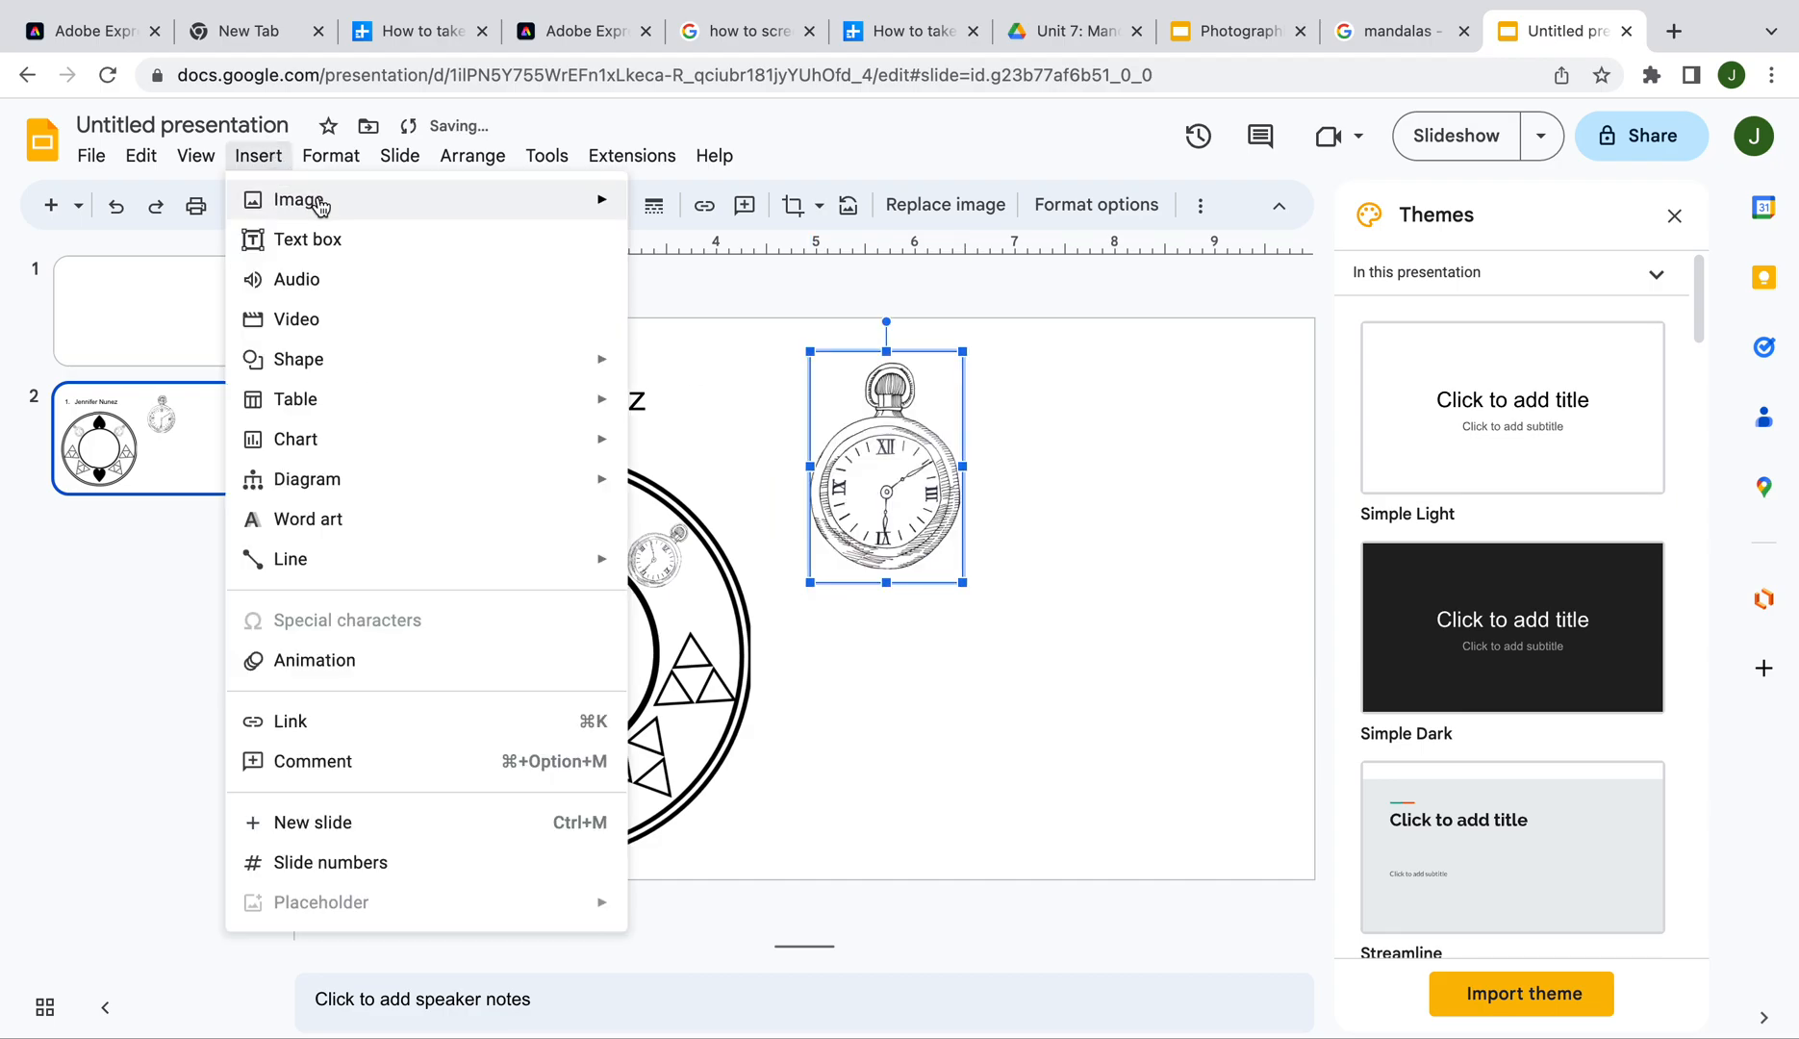
mouse_move(320, 206)
left_click(755, 217)
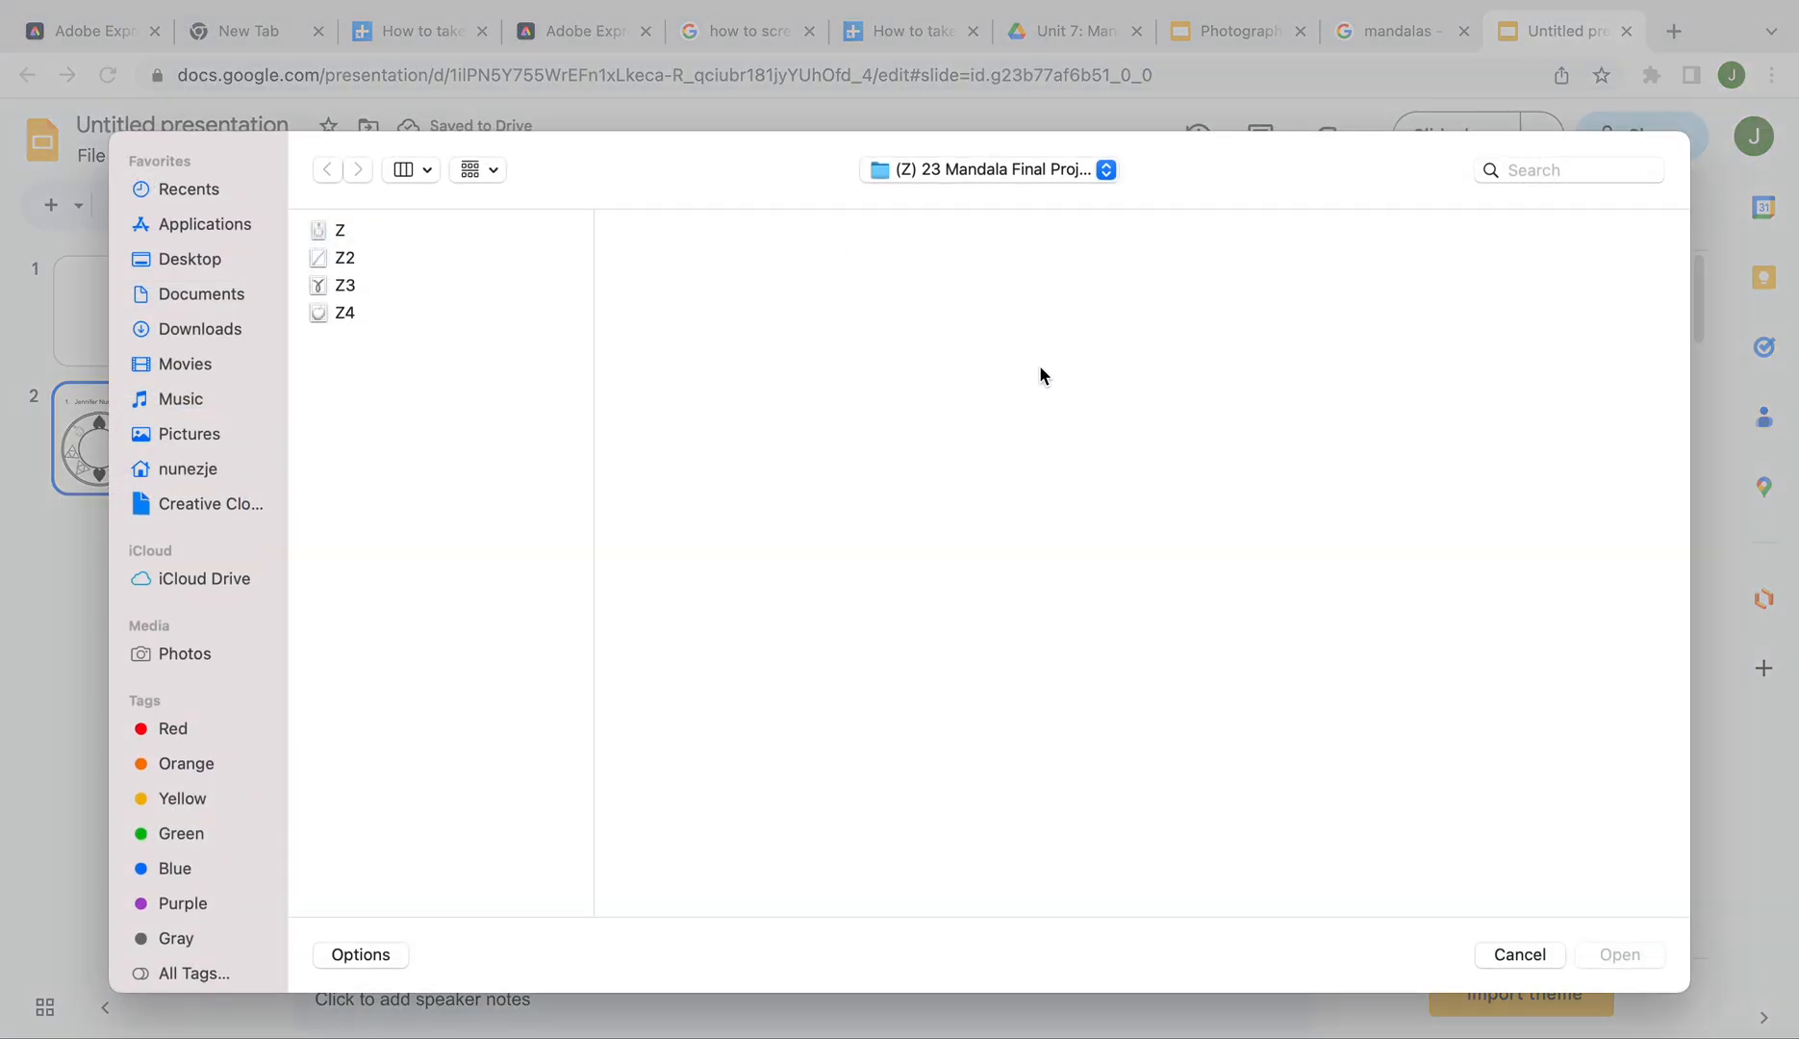
left_click(389, 260)
left_click(1624, 954)
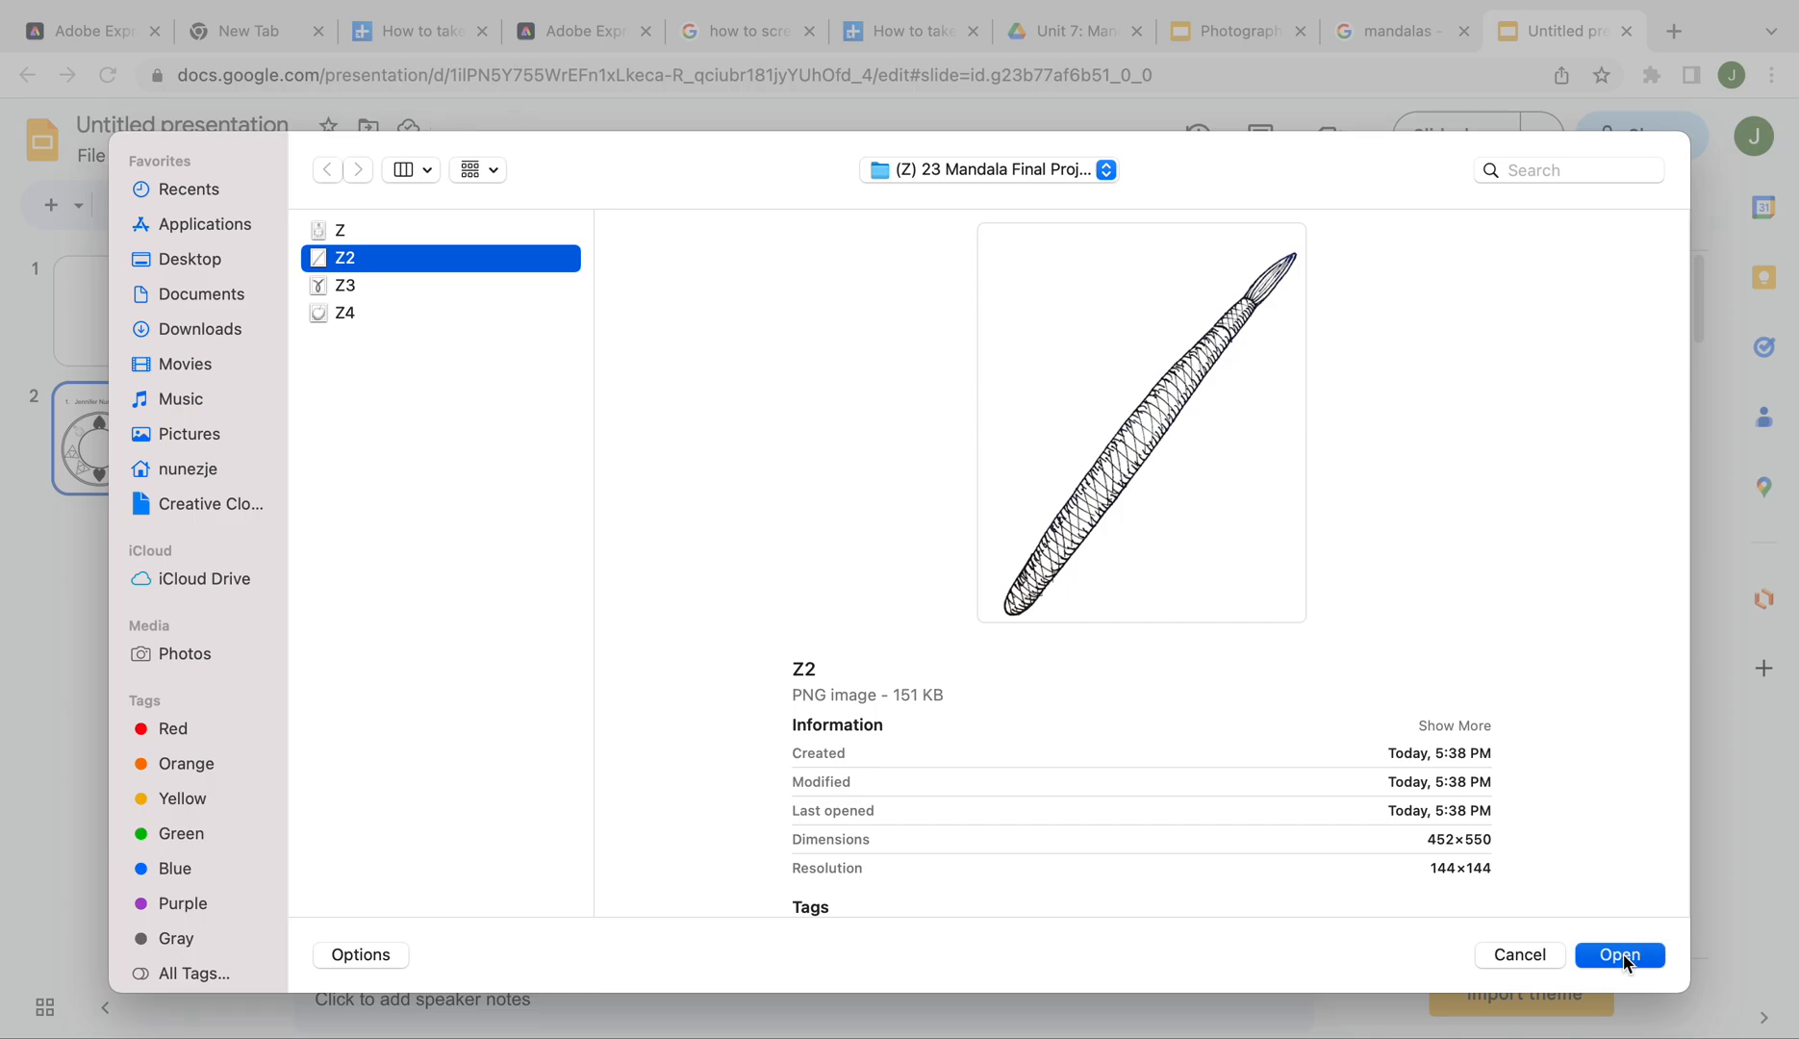
left_click_drag(1299, 833, 1173, 674)
left_click_drag(1076, 602, 1161, 518)
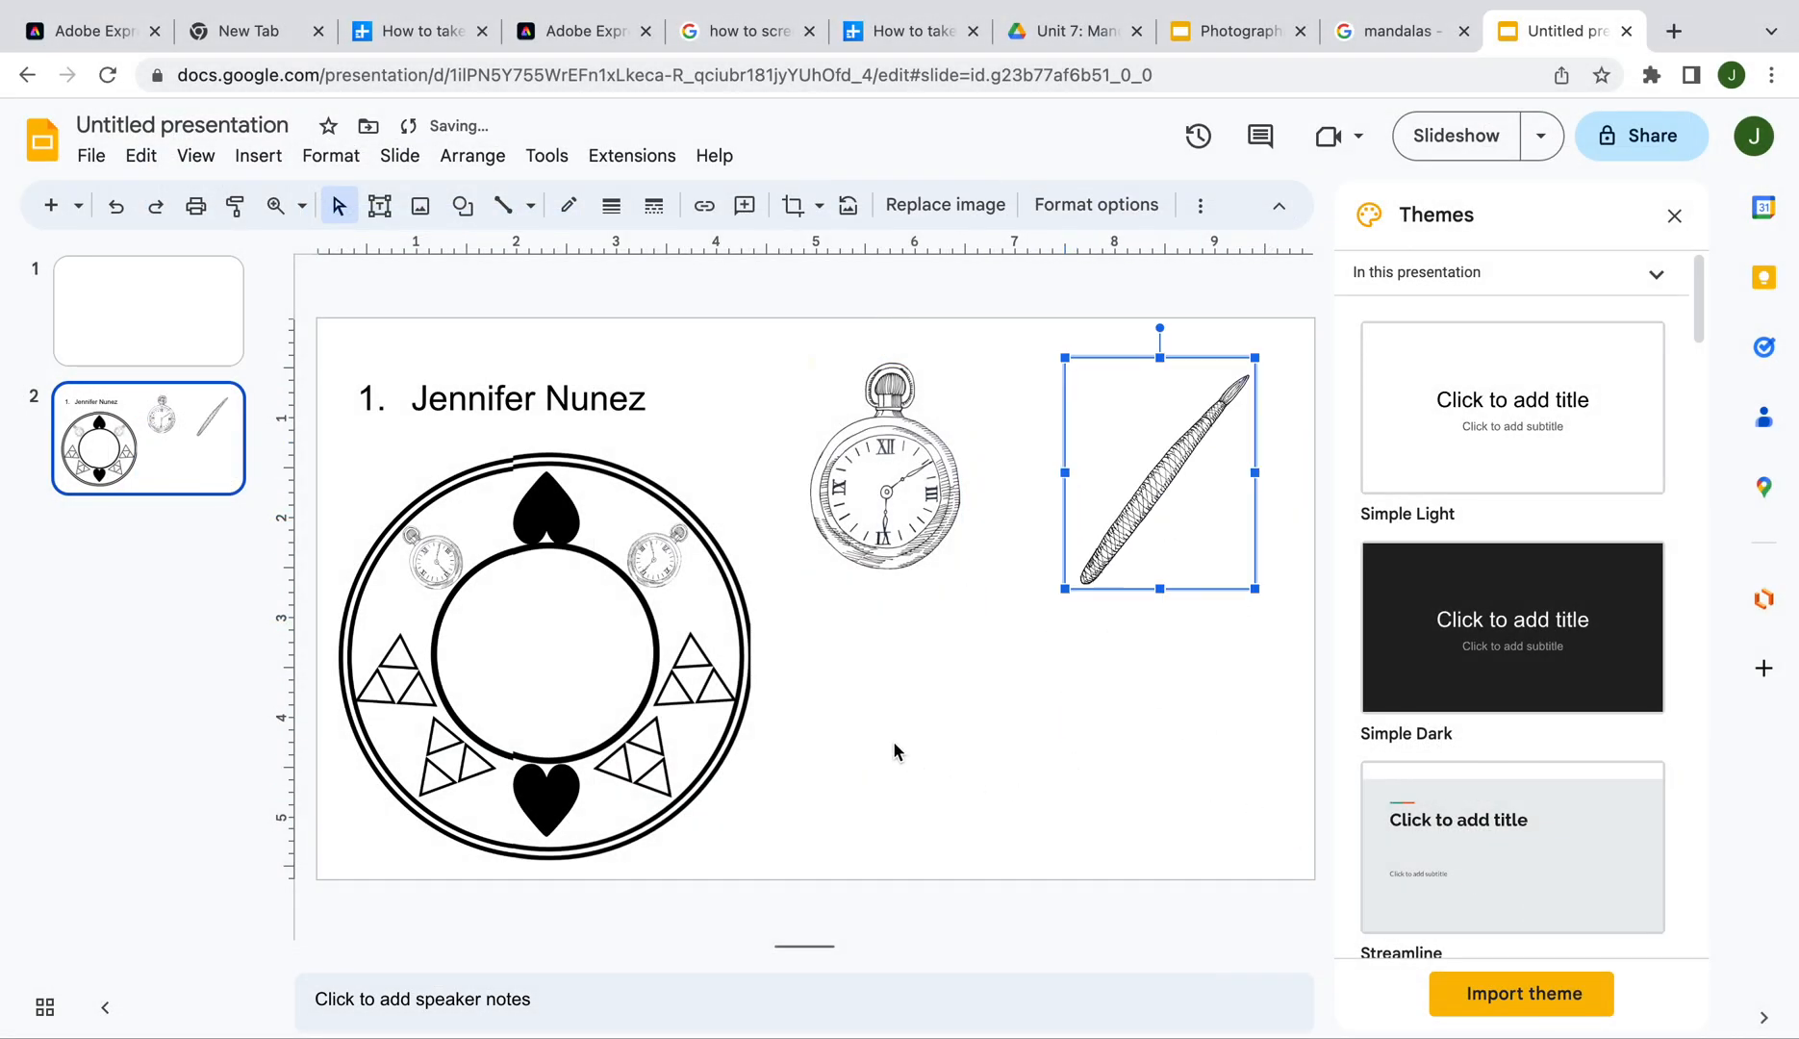
Upload the rope image Z3 onto the slide
left_click(258, 156)
mouse_move(461, 215)
left_click(707, 209)
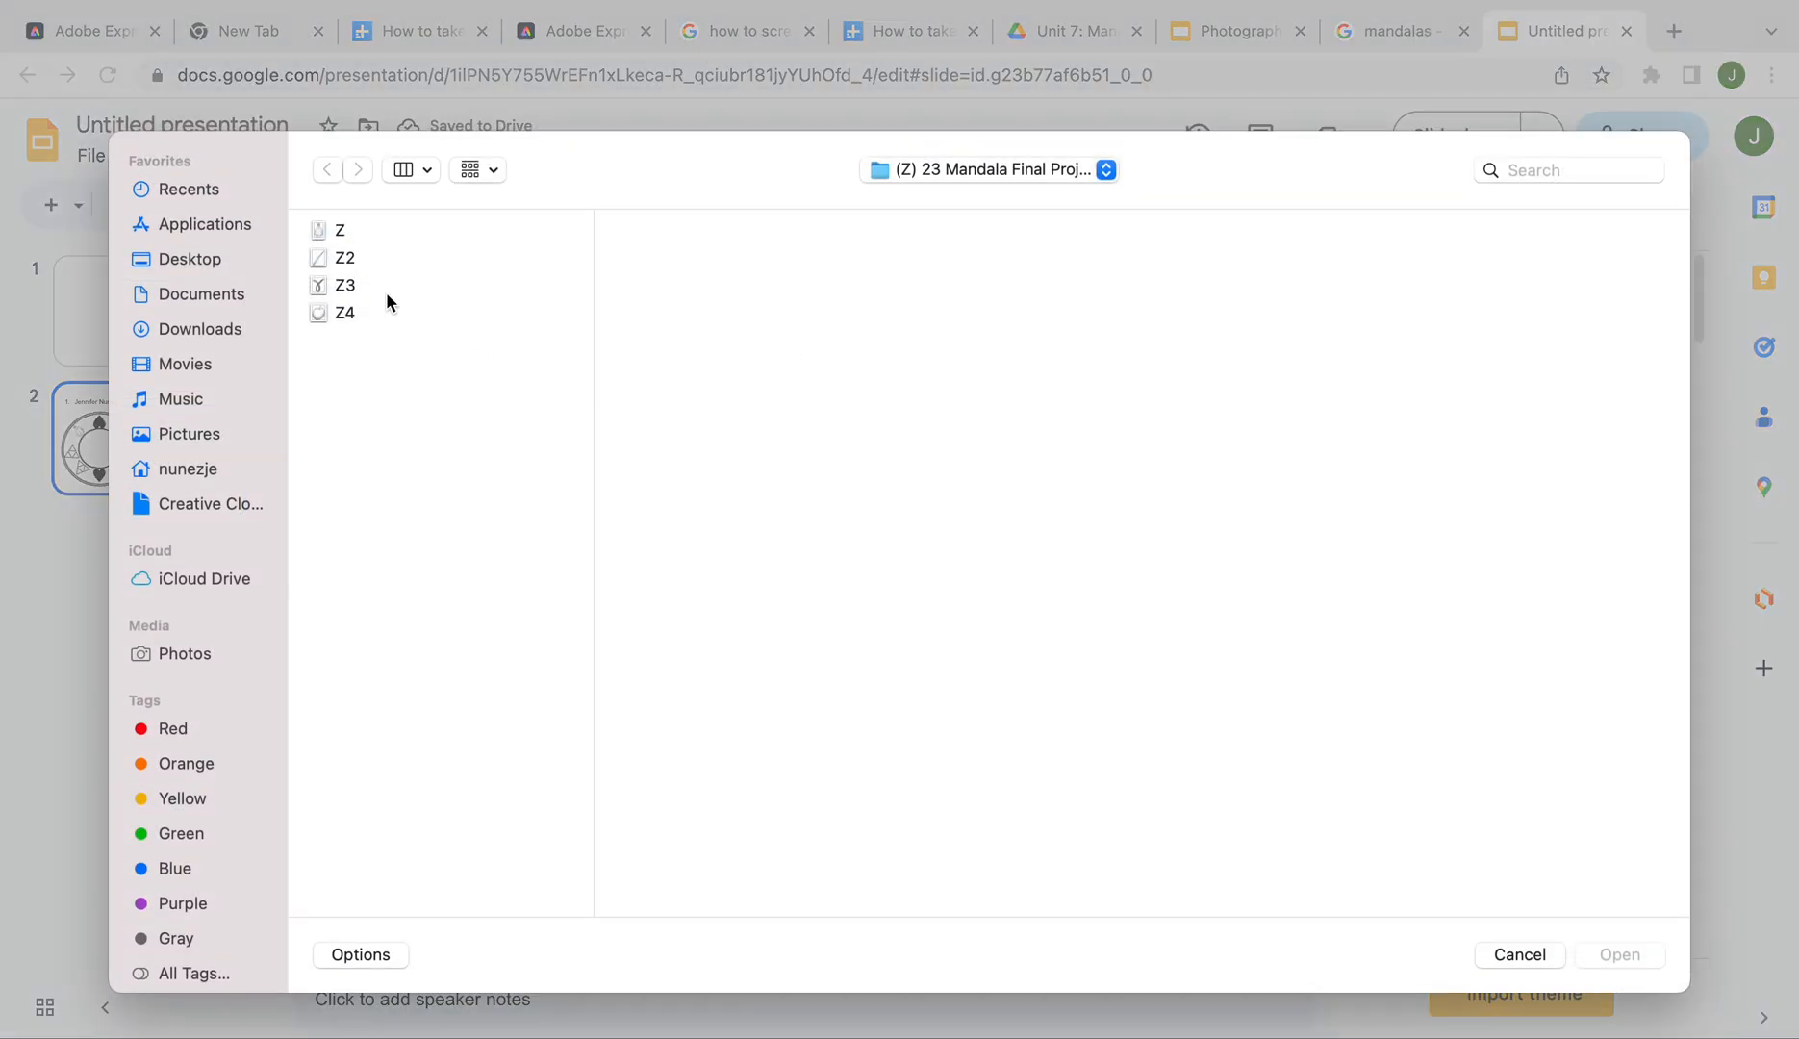
left_click(386, 288)
left_click(1616, 957)
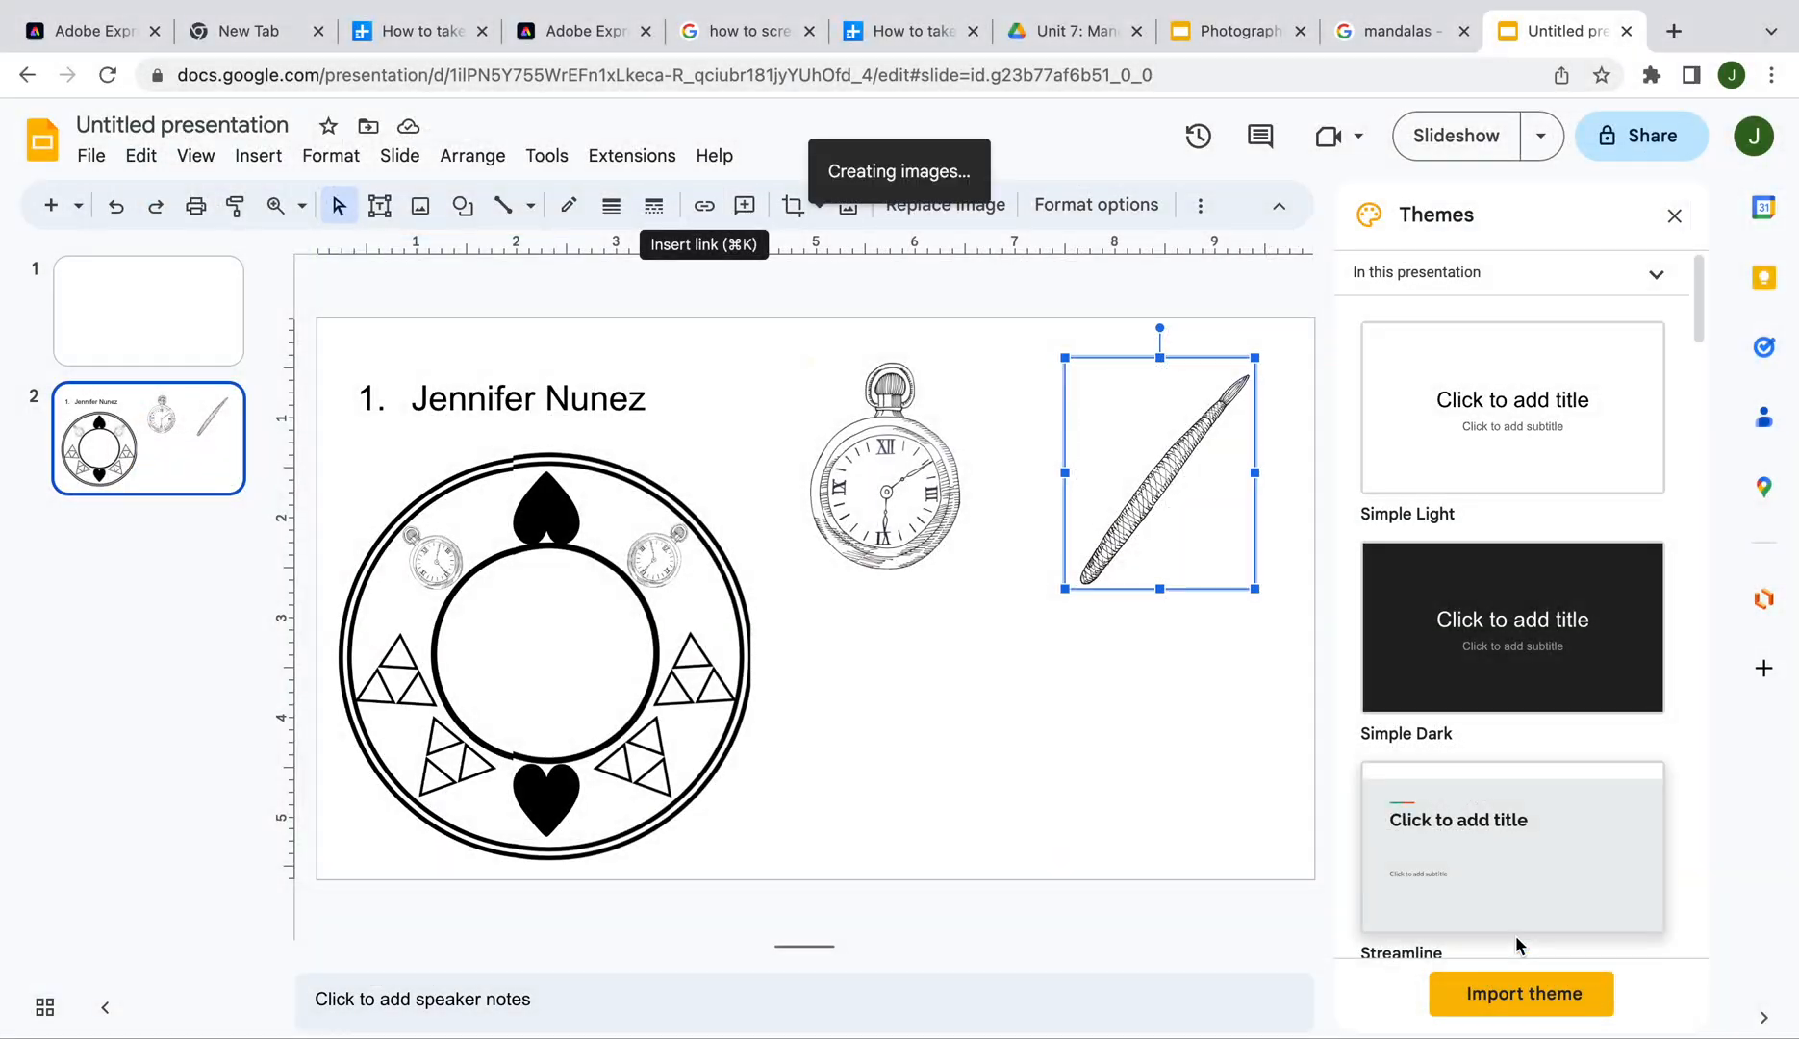
Upload the apple image Z4 and nudge it slightly right
left_click(266, 160)
mouse_move(442, 192)
left_click(700, 205)
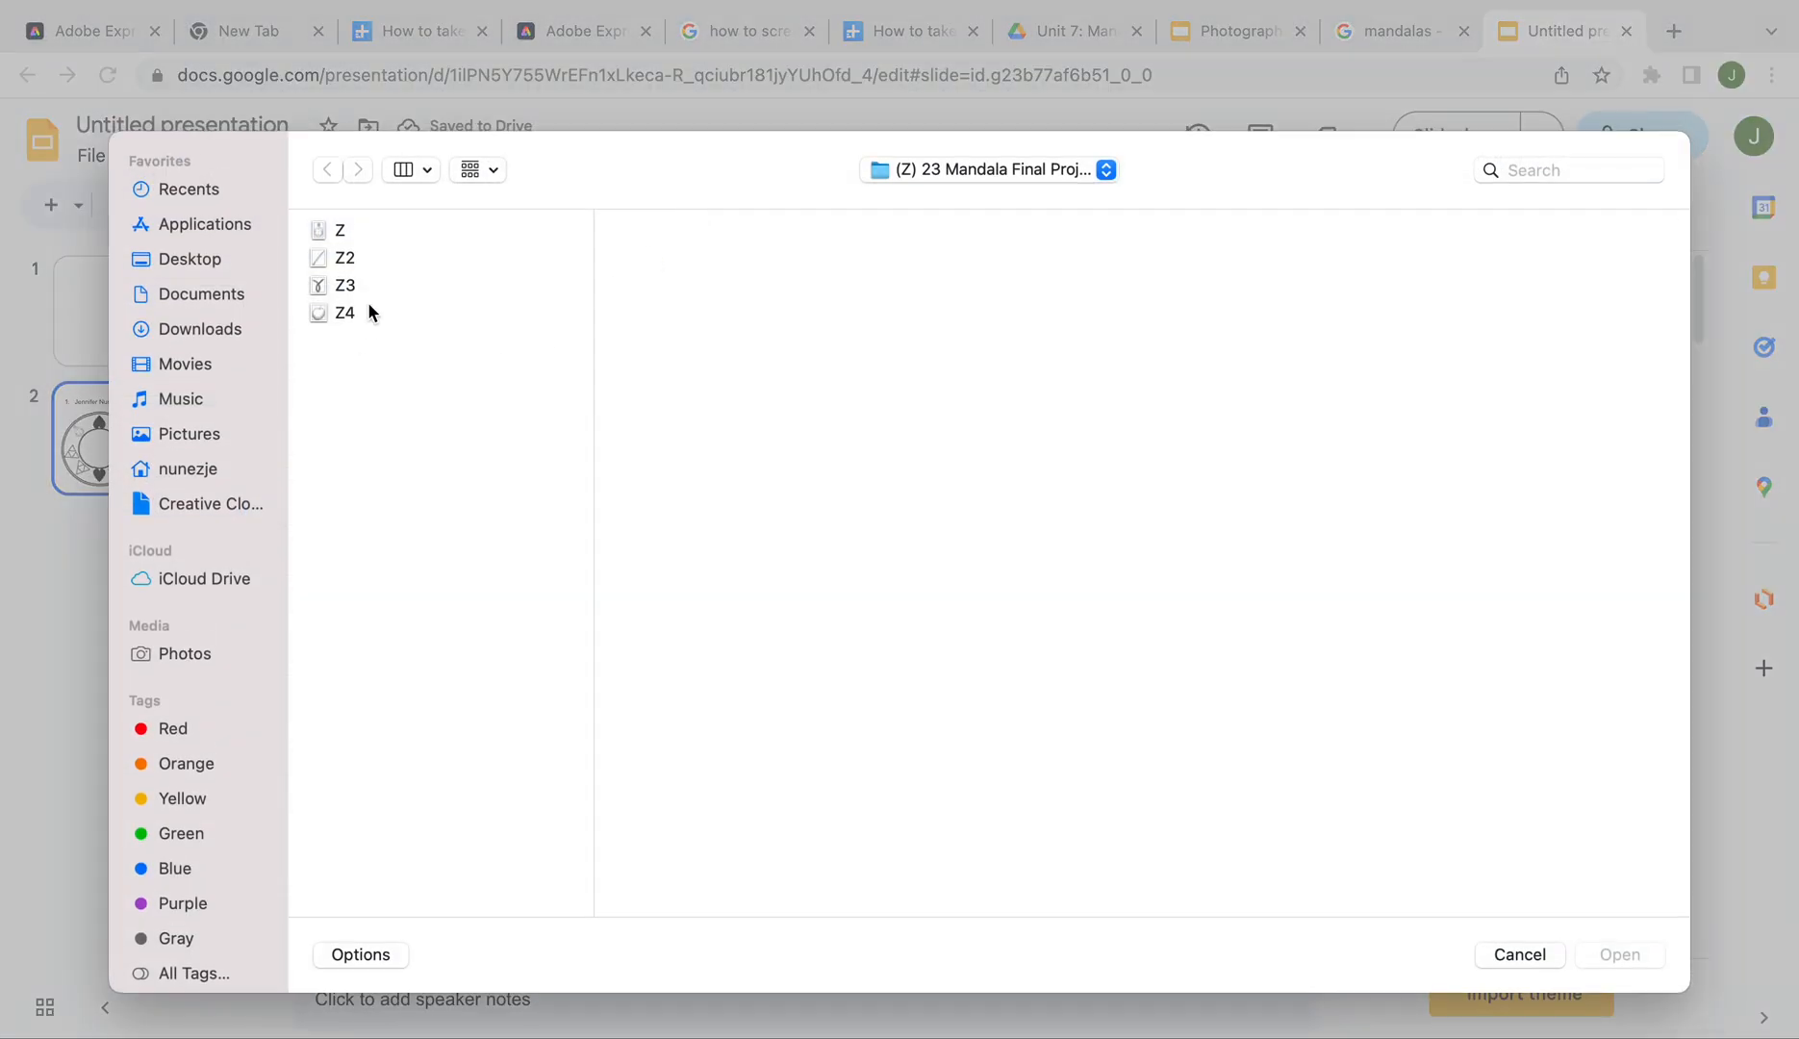
left_click(367, 308)
left_click(1619, 954)
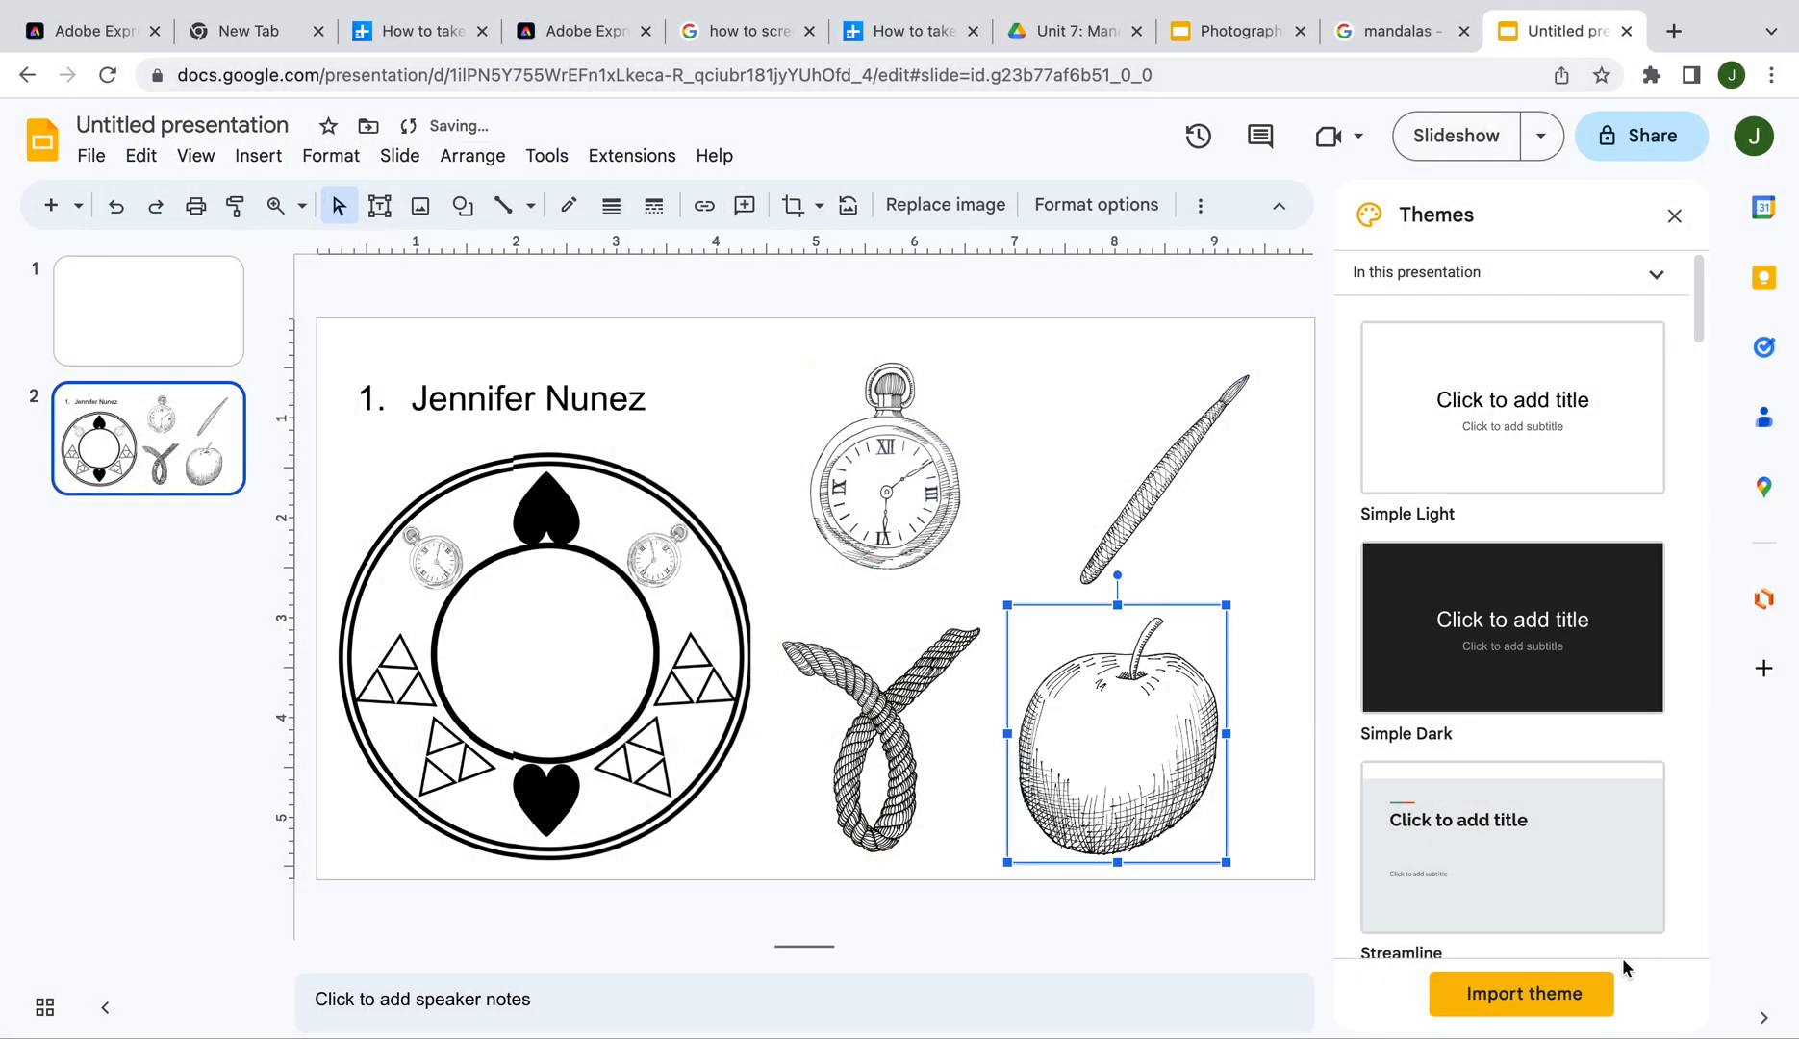
left_click_drag(1140, 783, 1161, 781)
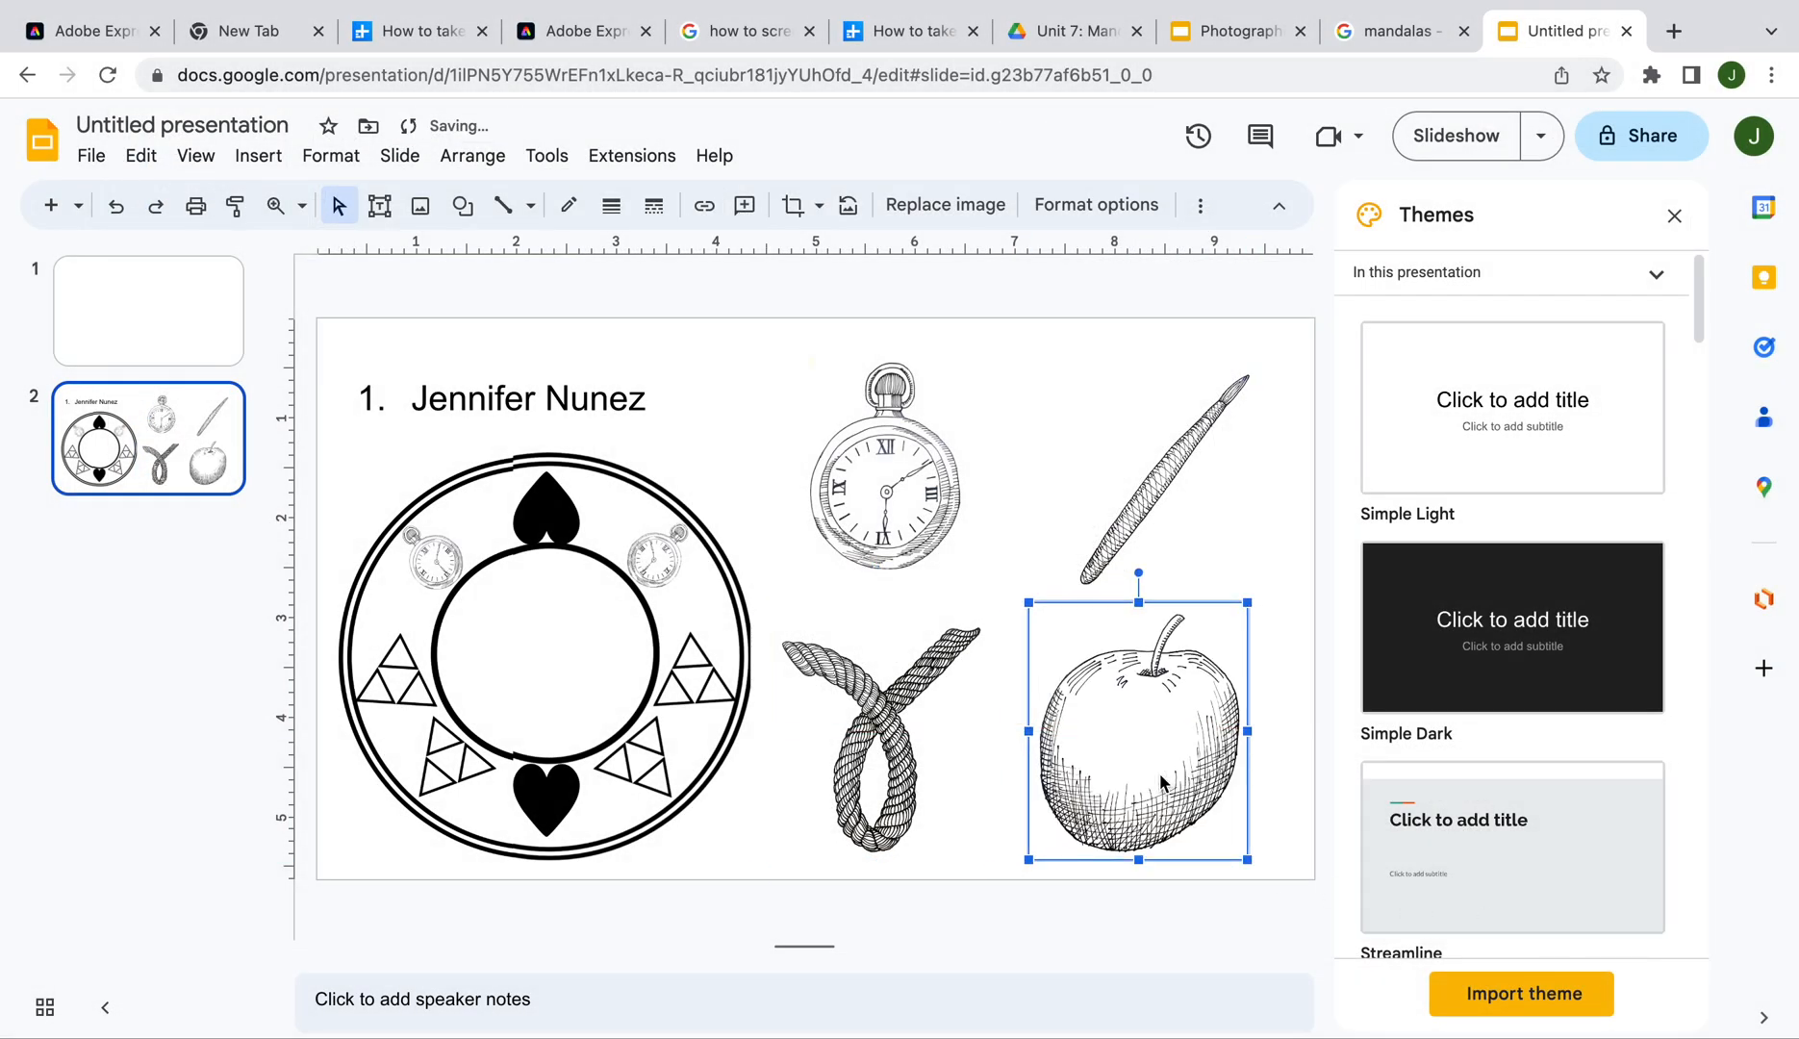